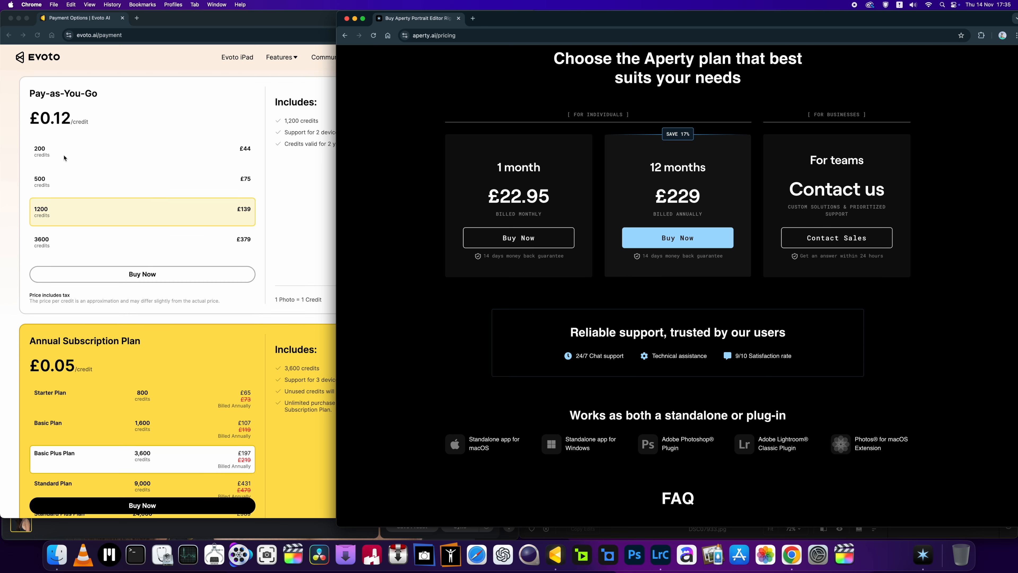
scroll(64, 158, "up", 1)
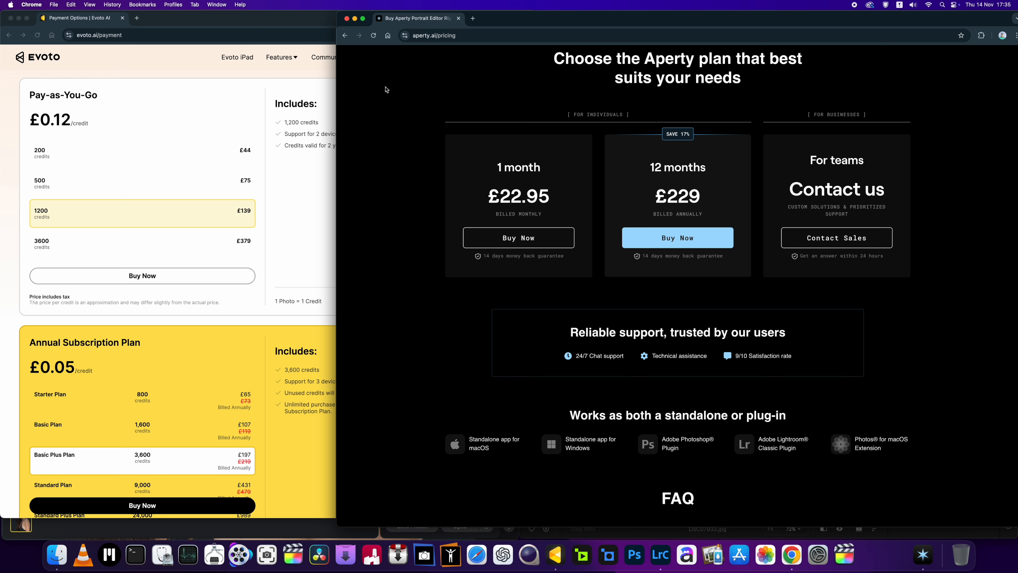
Step: Dismiss both browser pricing pages and bring forward DSC07933.jpg in Evoto and Aperty side by side
left_click(98, 137)
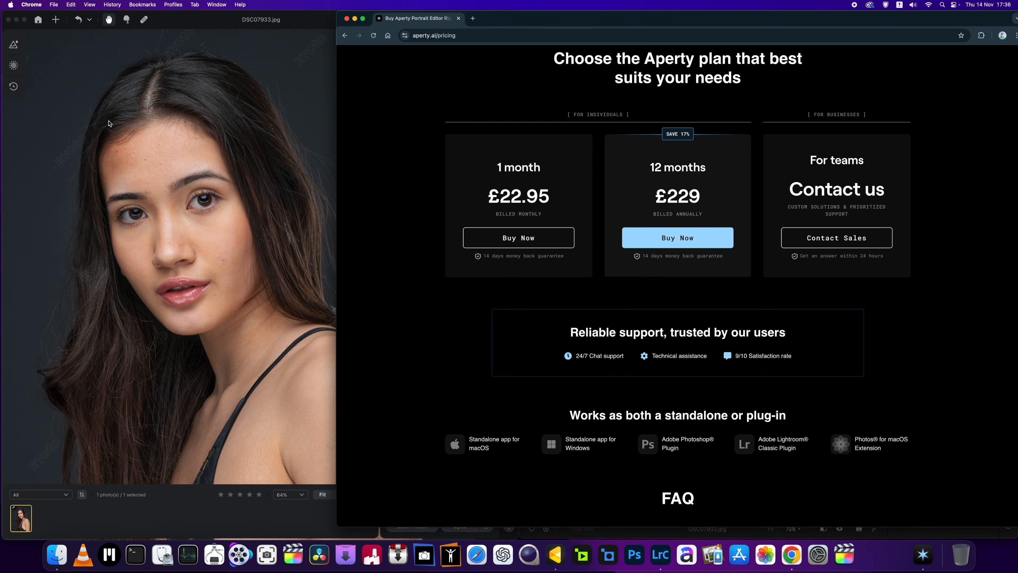
left_click(134, 138)
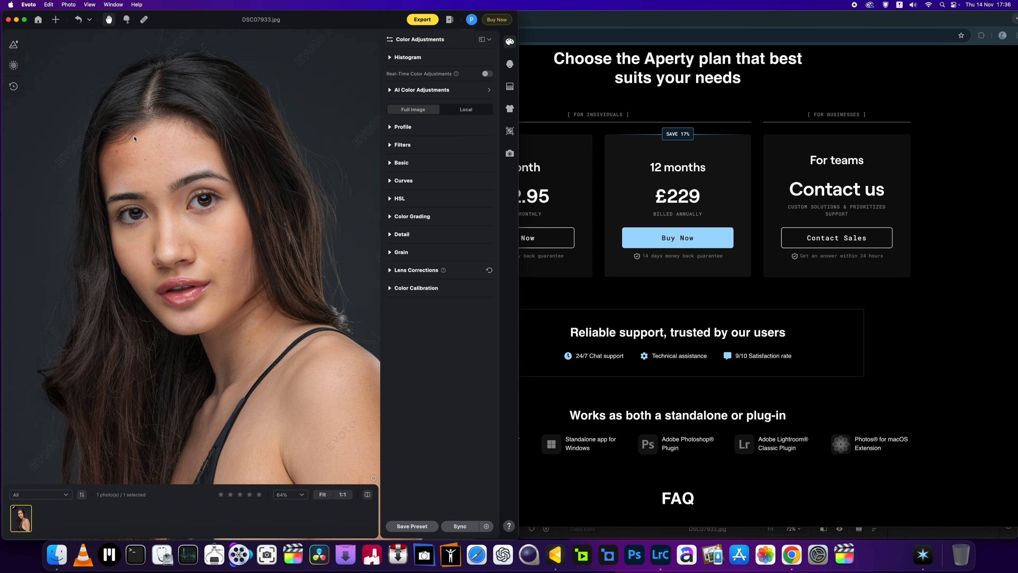
left_click(586, 62)
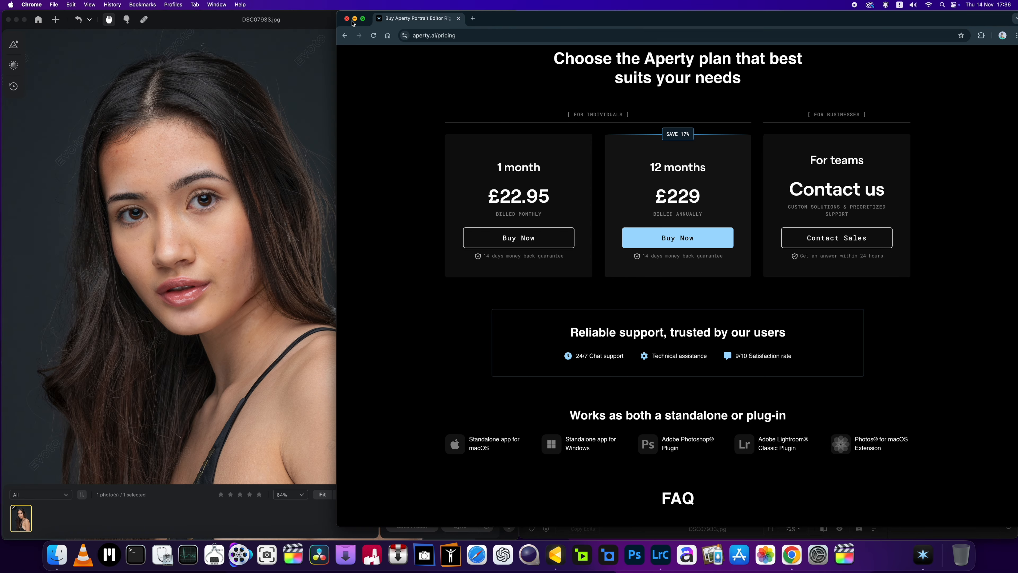
left_click(347, 19)
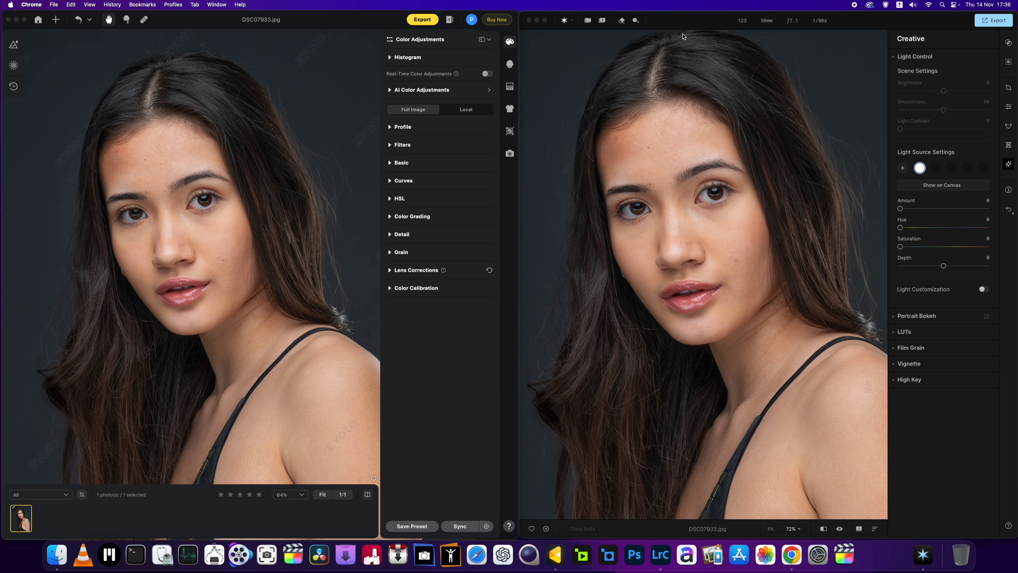
left_click(679, 21)
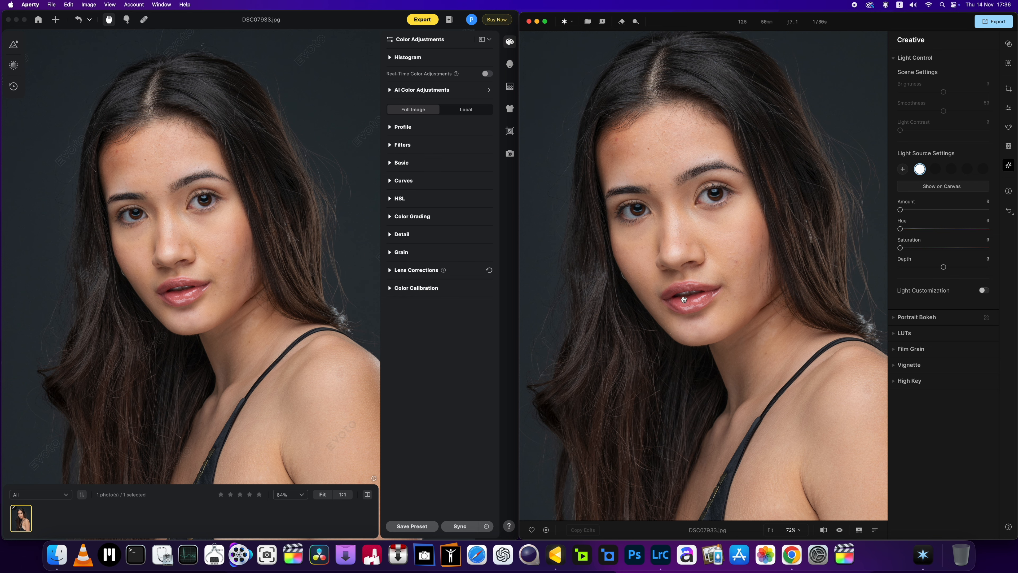
Step: Look over Aperty's Creative sections, including Light Control, and the Histogram in Evoto's Color Adjustments
scroll(686, 300, "down", 2)
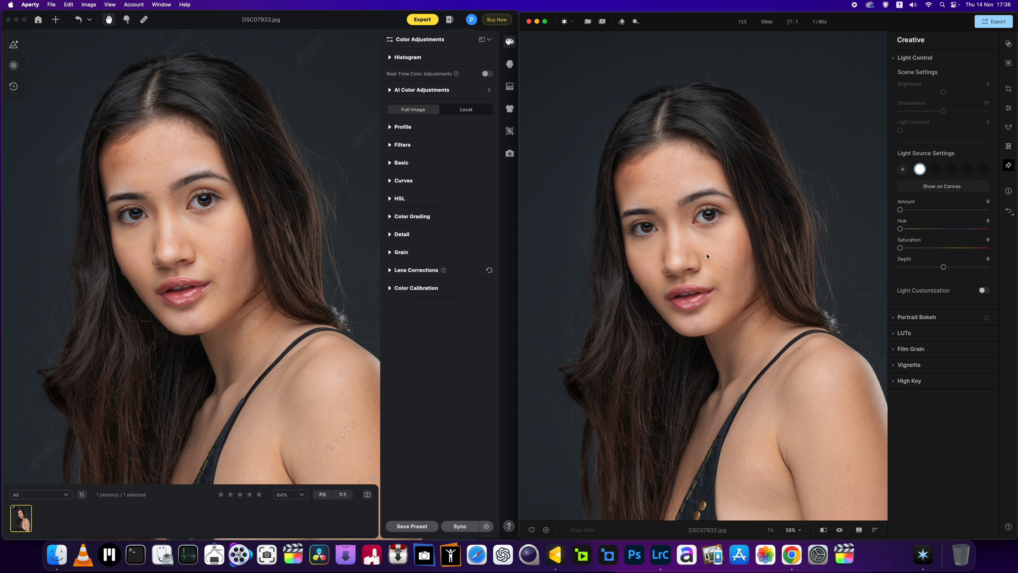
left_click(889, 60)
scroll(648, 108, "up", 3)
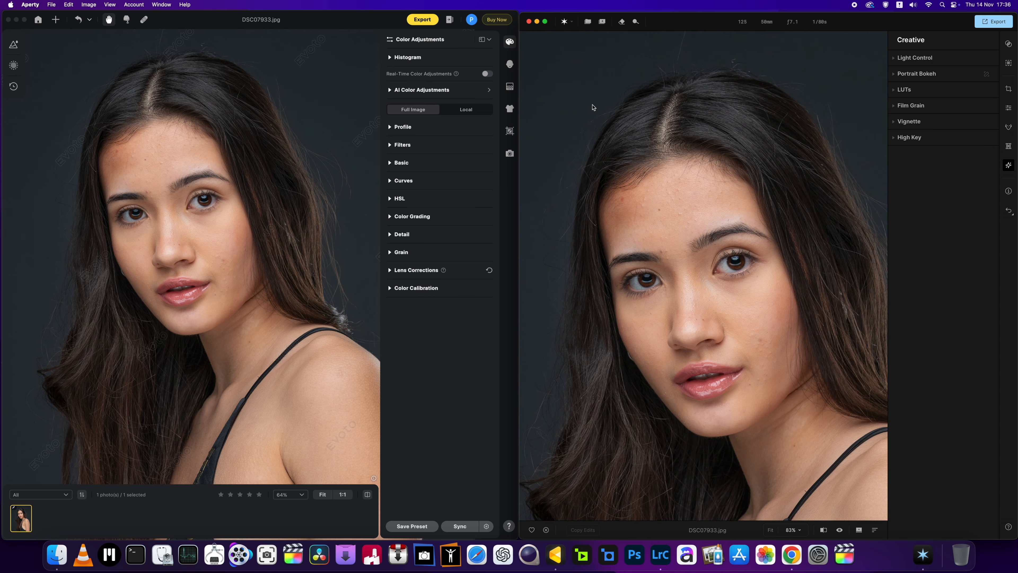
scroll(593, 107, "down", 5)
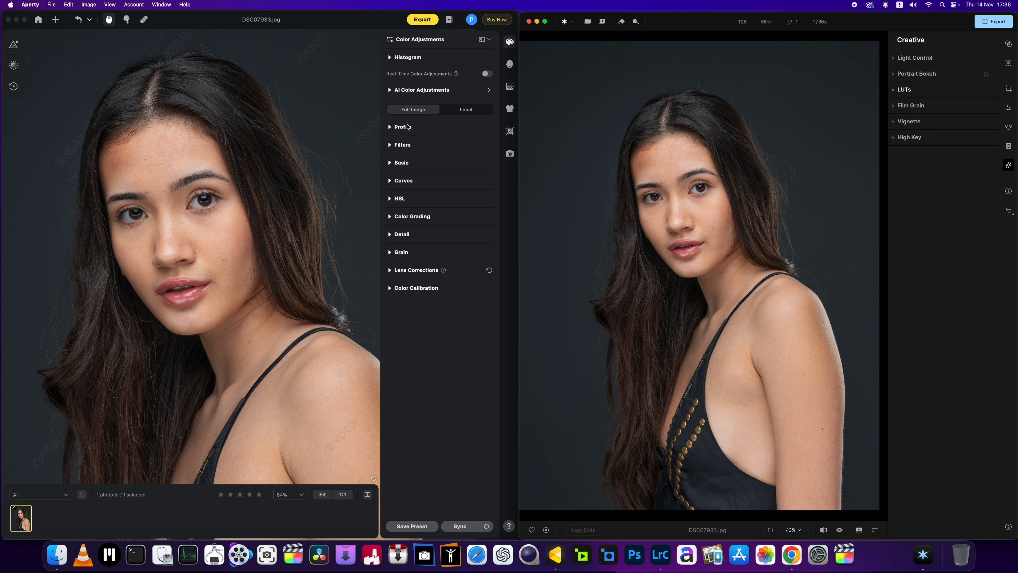
left_click(897, 58)
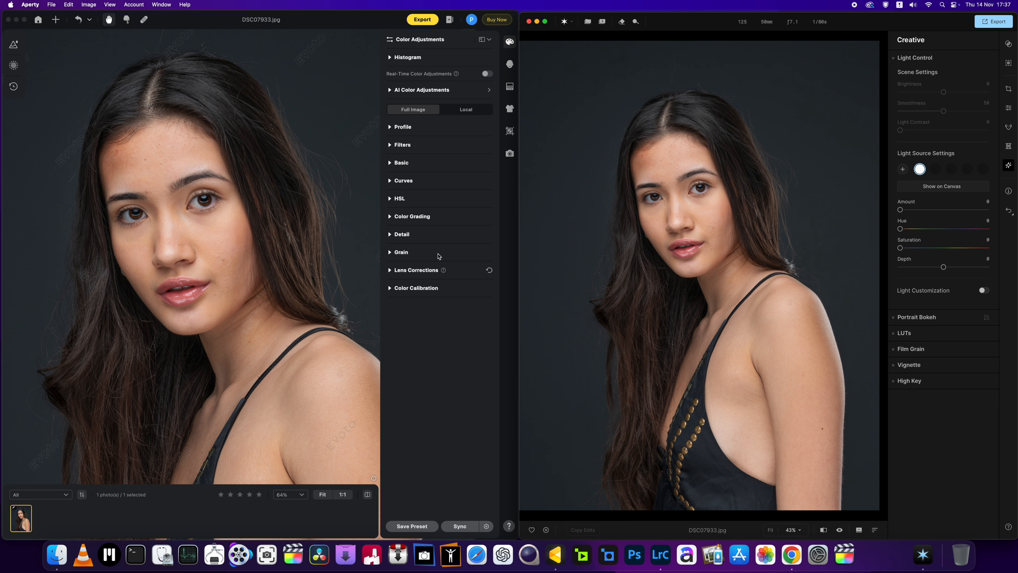
left_click(390, 59)
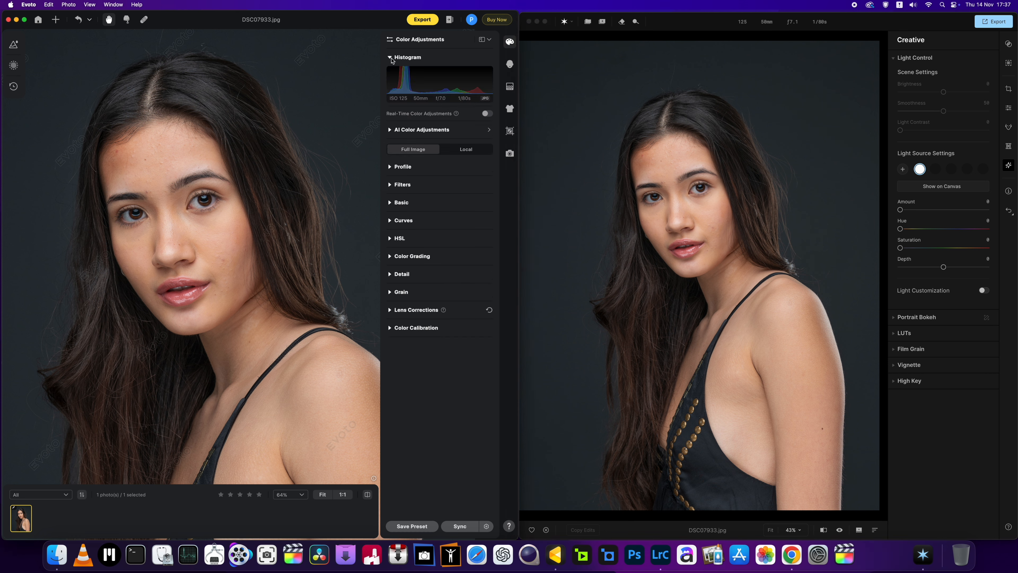
left_click(391, 60)
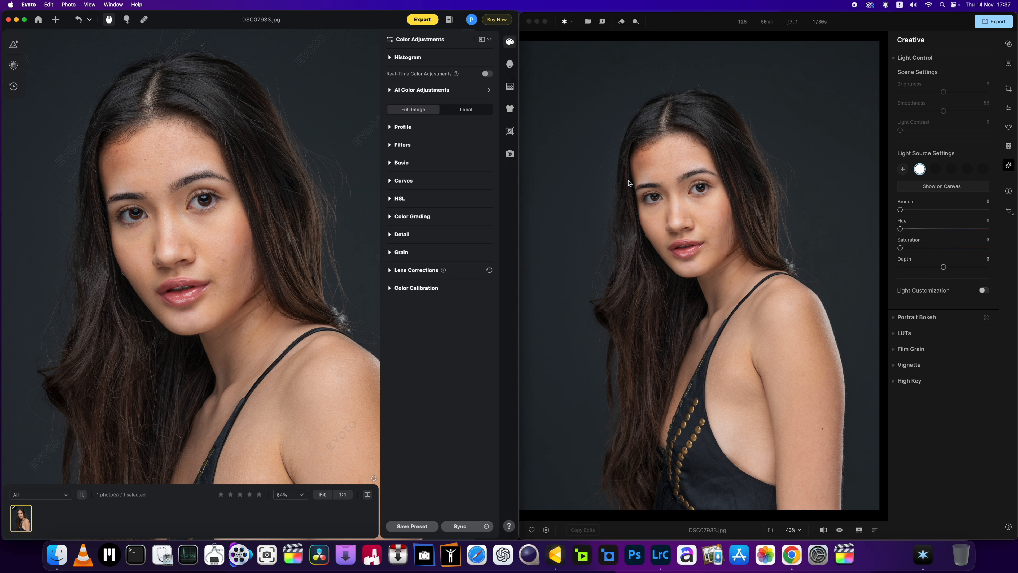
Step: Examine the portrait in Aperty at several magnifications, from close facial detail to the full frame
scroll(701, 208, "up", 2)
scroll(696, 241, "up", 3)
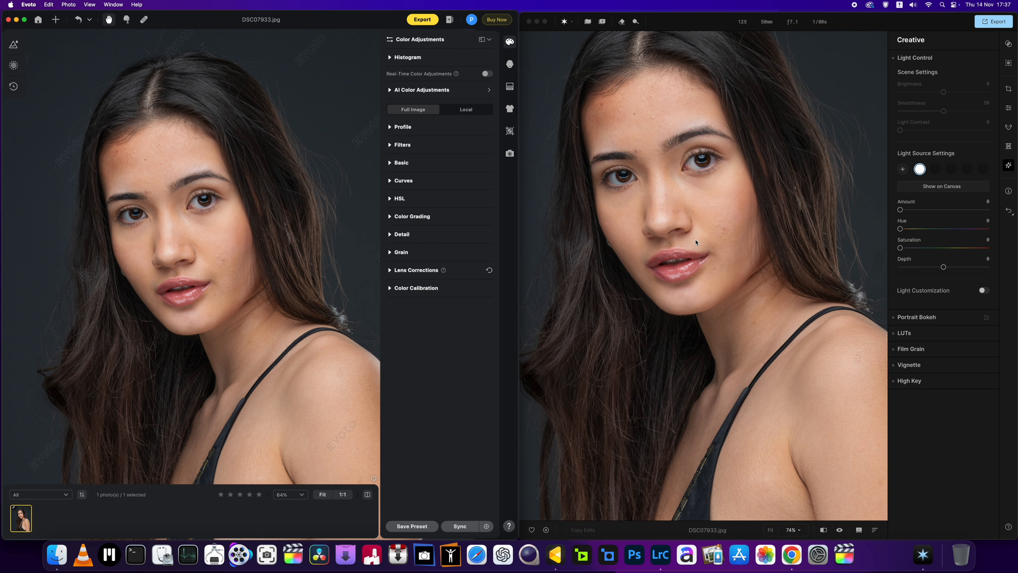
left_click(695, 241)
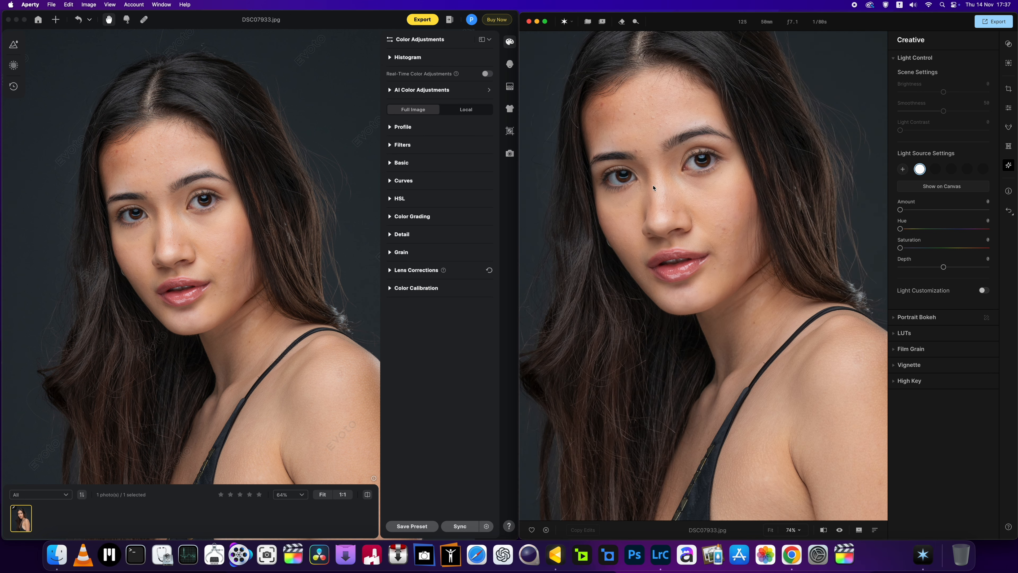
scroll(643, 155, "up", 3)
scroll(647, 168, "up", 2)
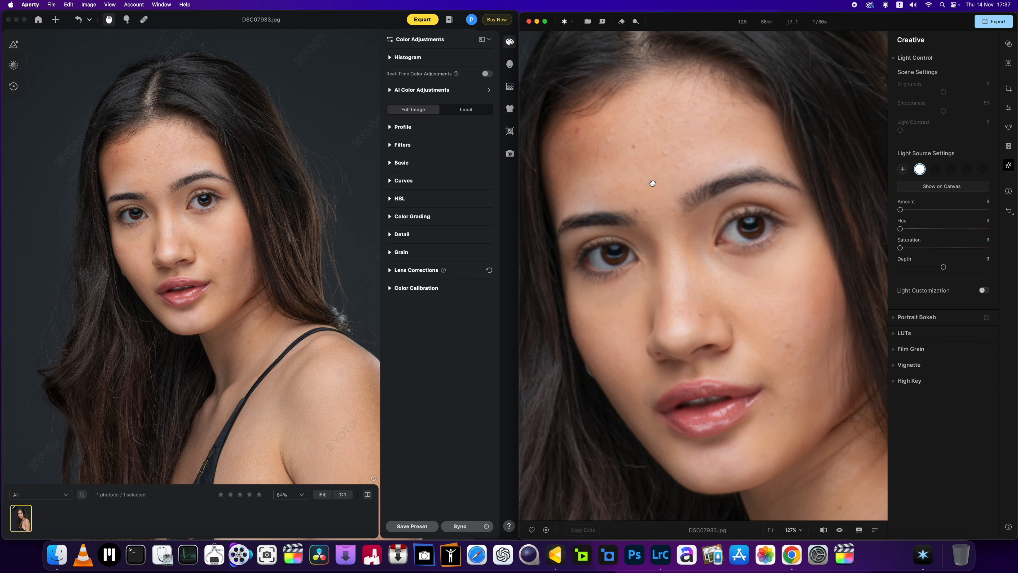
scroll(652, 183, "down", 4)
scroll(652, 185, "down", 2)
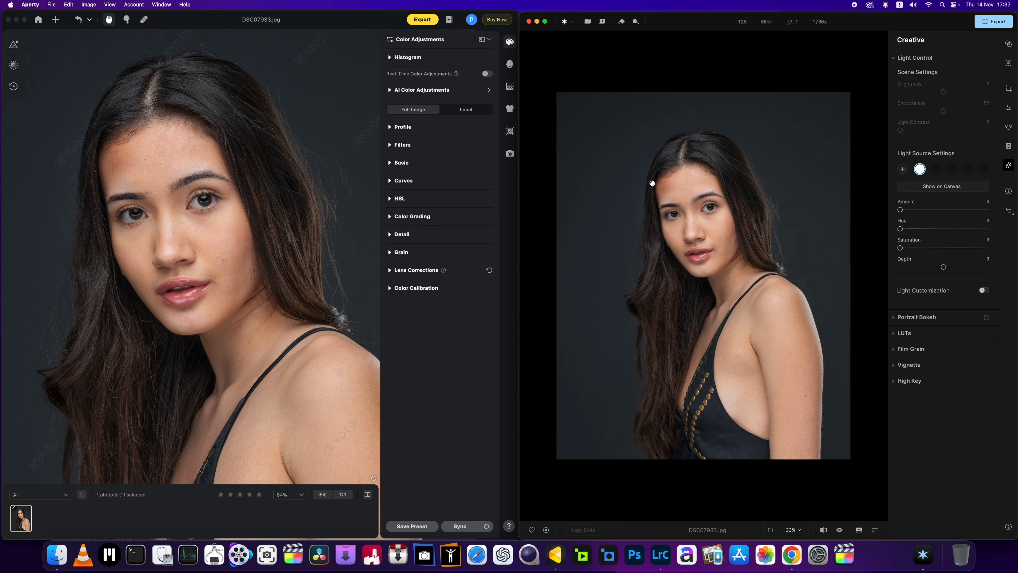
scroll(653, 183, "up", 3)
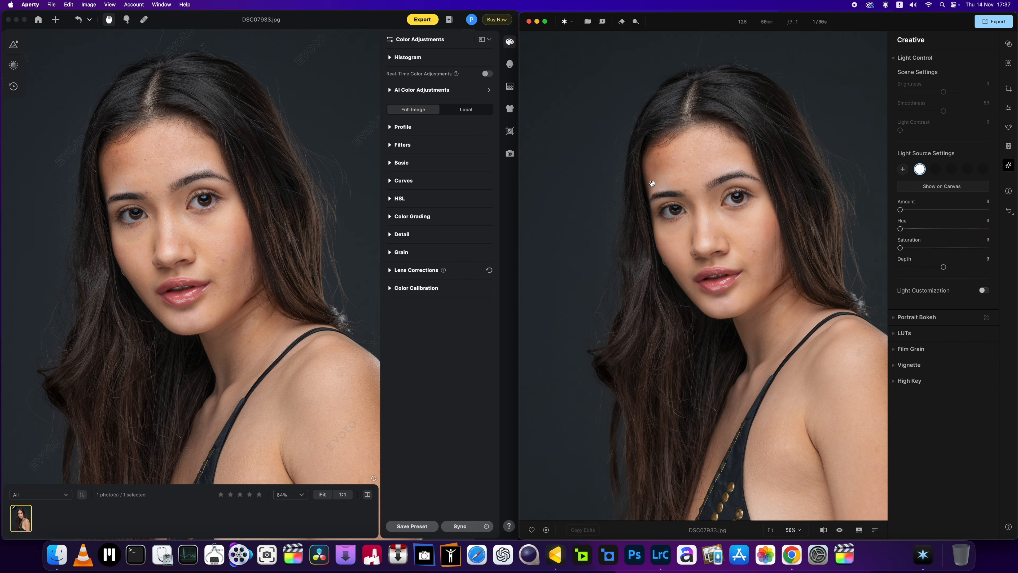
scroll(723, 221, "up", 3)
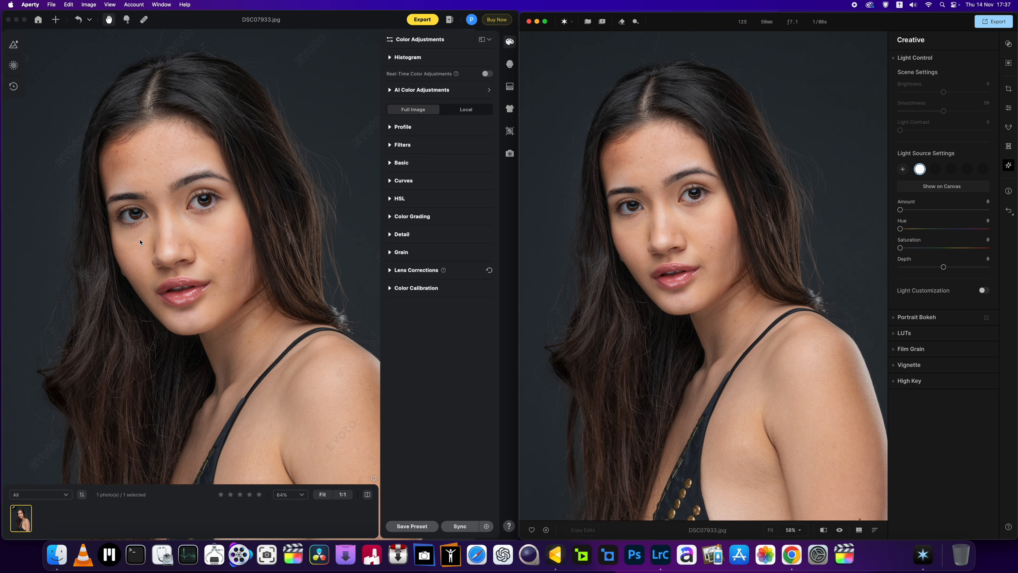
Step: Compare the model's unretouched skin in Evoto and Aperty, with the face framed at a similar magnification in both
left_click(140, 242)
scroll(140, 241, "up", 5)
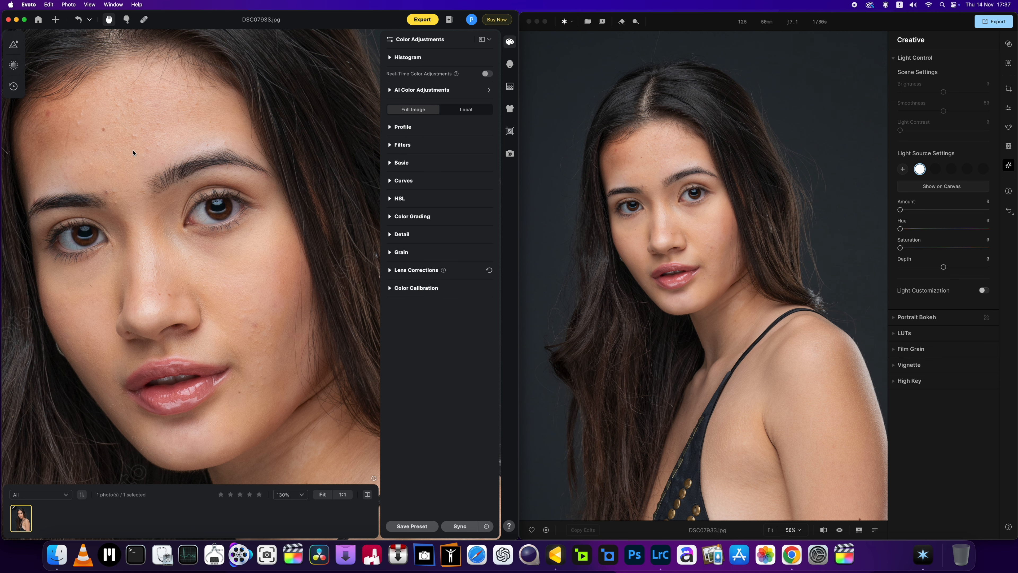
scroll(129, 149, "up", 3)
scroll(130, 148, "down", 3)
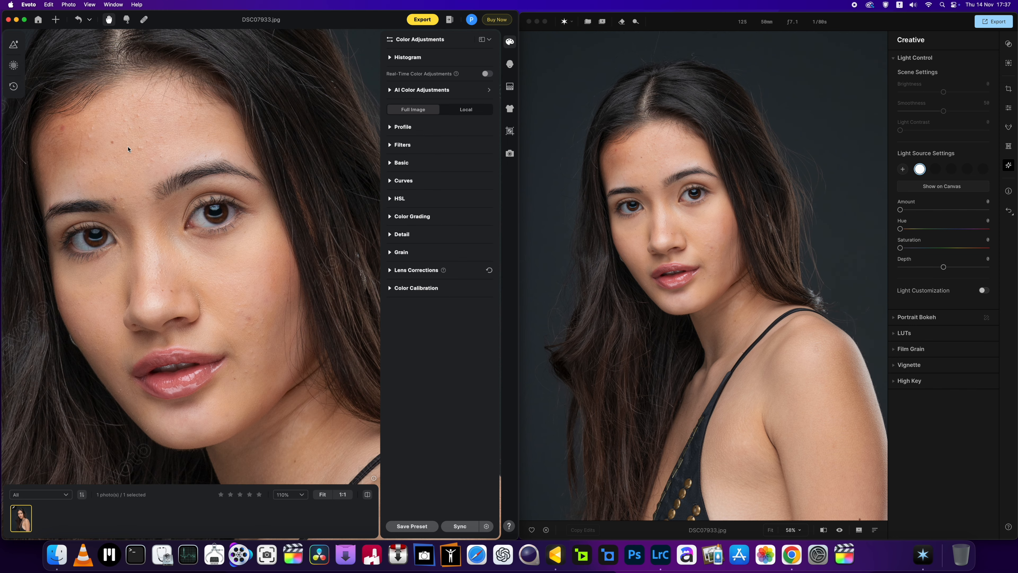
scroll(128, 149, "down", 2)
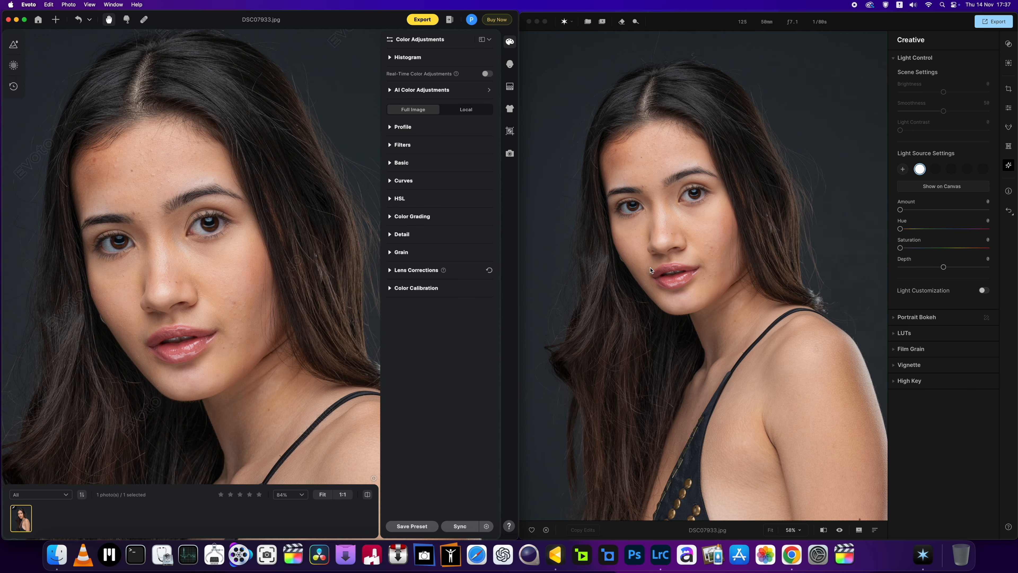
scroll(649, 257, "down", 1)
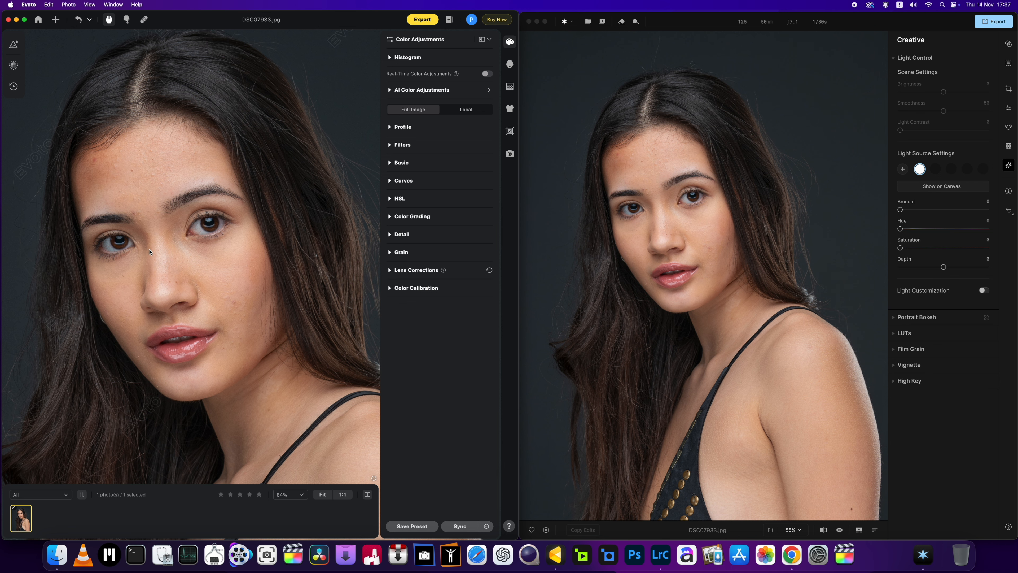
scroll(149, 252, "up", 2)
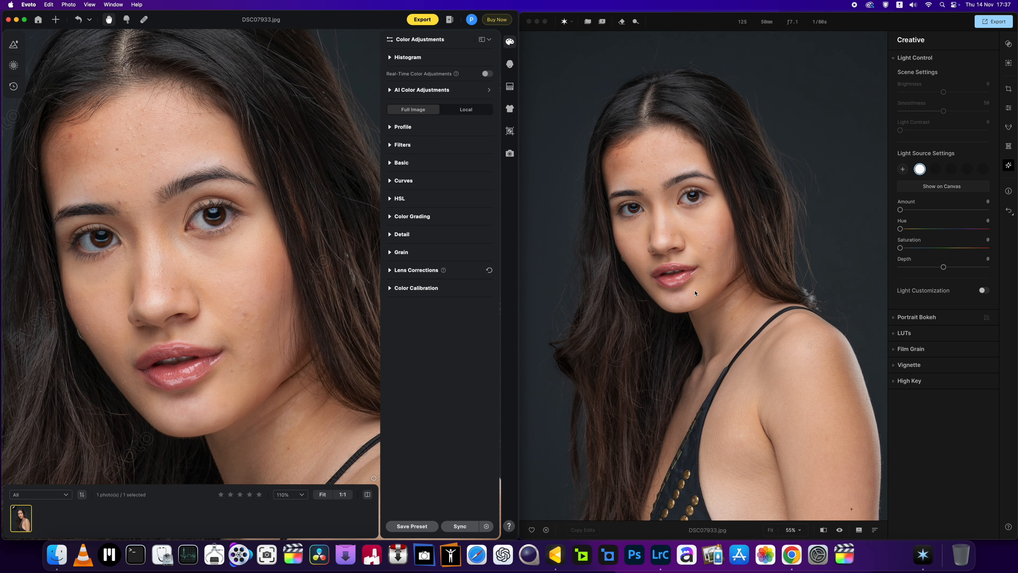
scroll(695, 293, "up", 3)
scroll(274, 299, "down", 3)
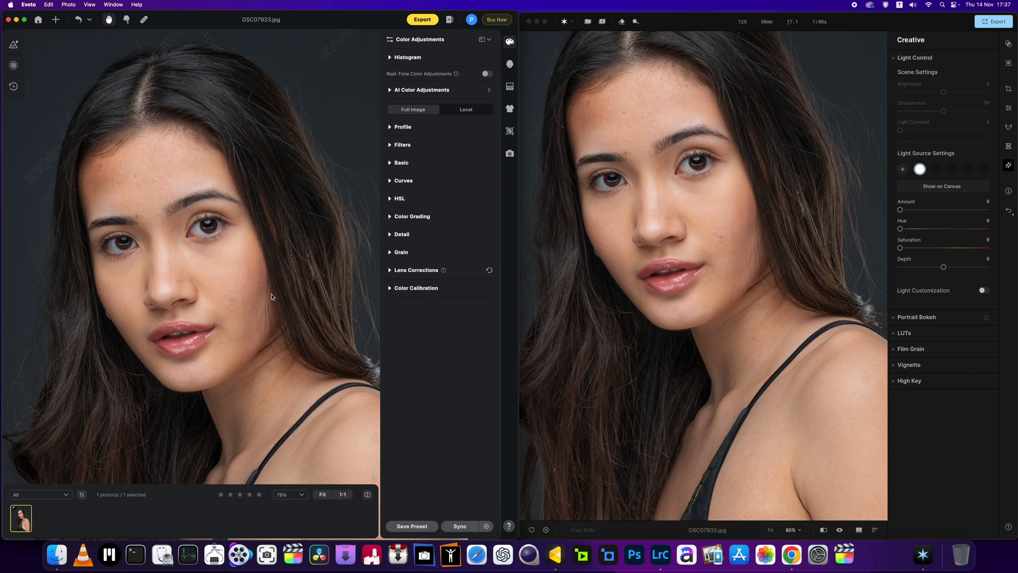
scroll(656, 284, "down", 2)
left_click(655, 283)
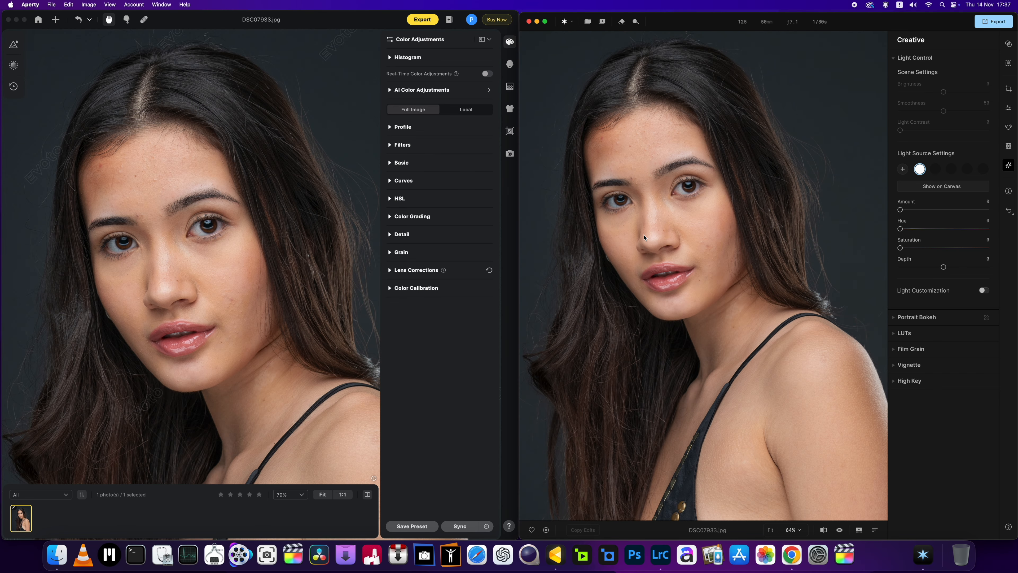
scroll(662, 296, "up", 2)
scroll(656, 258, "up", 2)
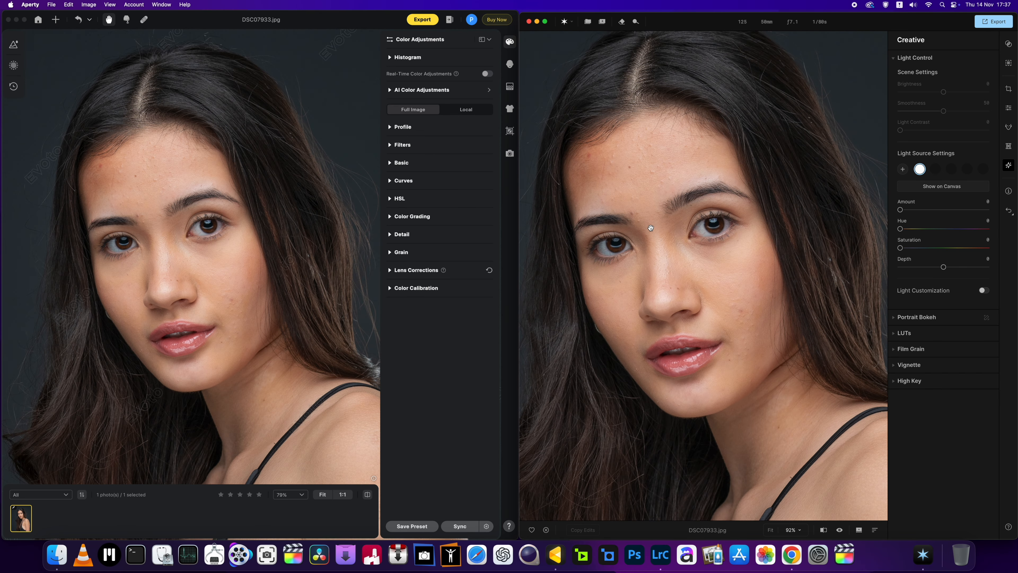
scroll(208, 218, "up", 3)
scroll(209, 219, "down", 2)
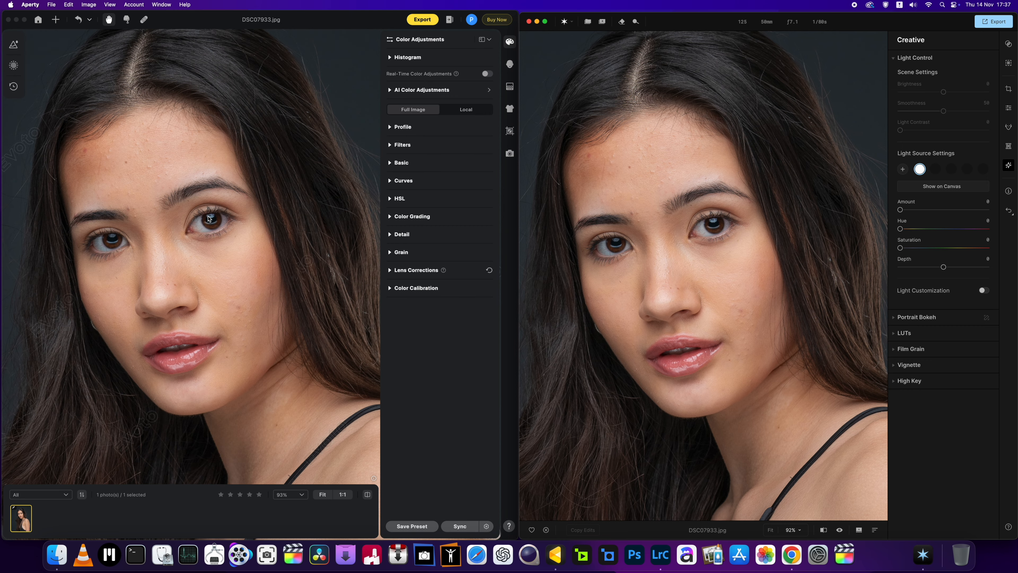
Step: Show Aperty's Retouch tools limited to female faces and open Evoto's Portrait Retouching tools
left_click(894, 59)
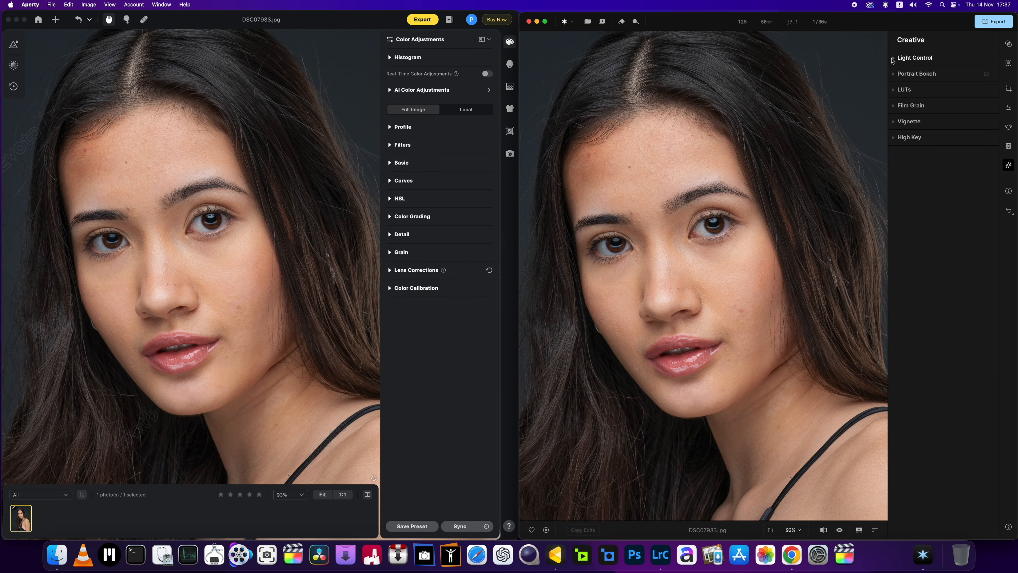
left_click(1009, 128)
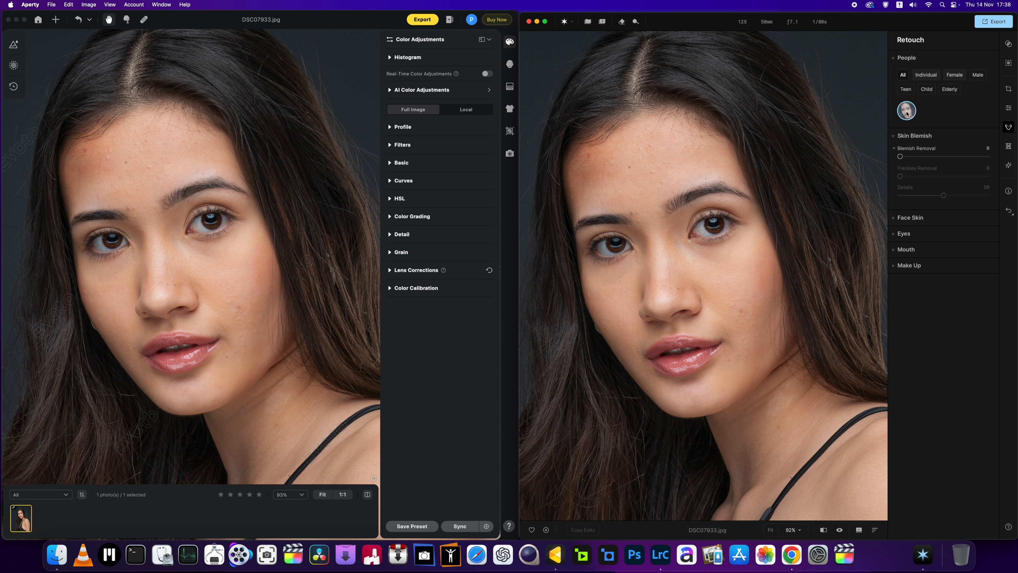
left_click(955, 75)
left_click(510, 64)
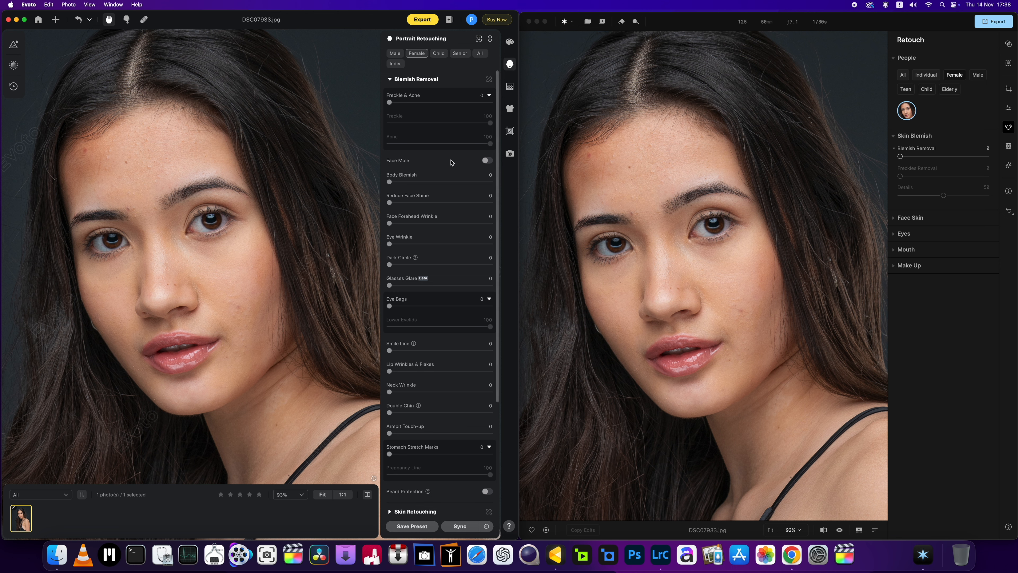
Step: Set Freckle & Acne removal to 48 for the female portrait in Evoto and inspect the skin up close
scroll(619, 222, "up", 2)
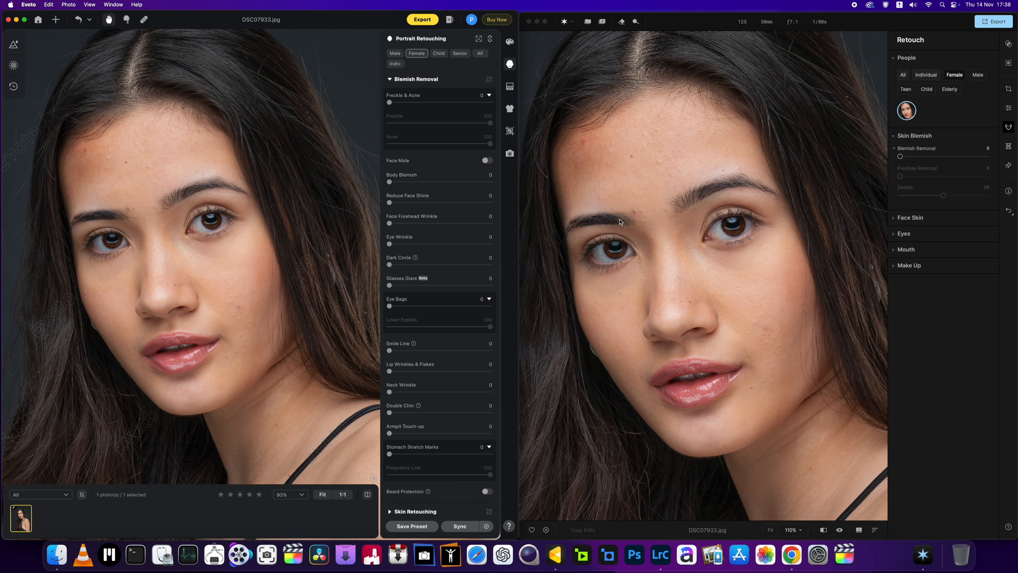
scroll(630, 219, "up", 3)
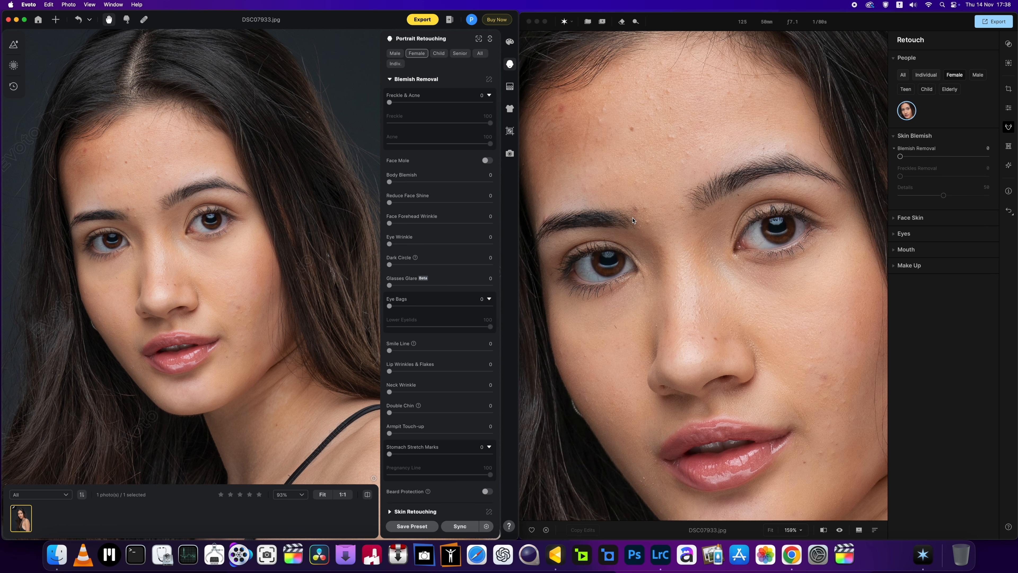
scroll(181, 274, "up", 3)
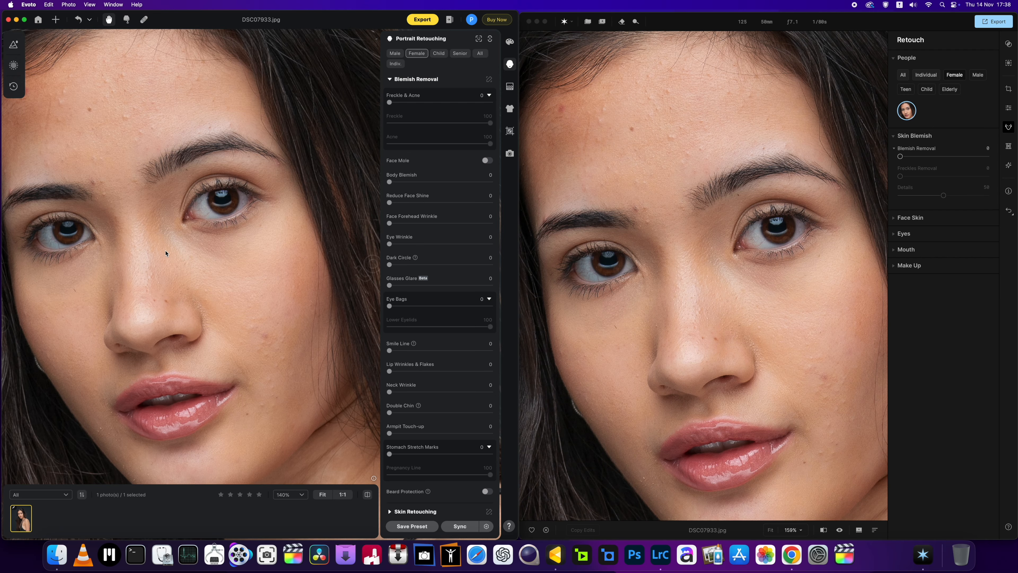
mouse_move(181, 274)
left_mouse_down()
mouse_move(188, 248)
mouse_move(183, 278)
left_mouse_up()
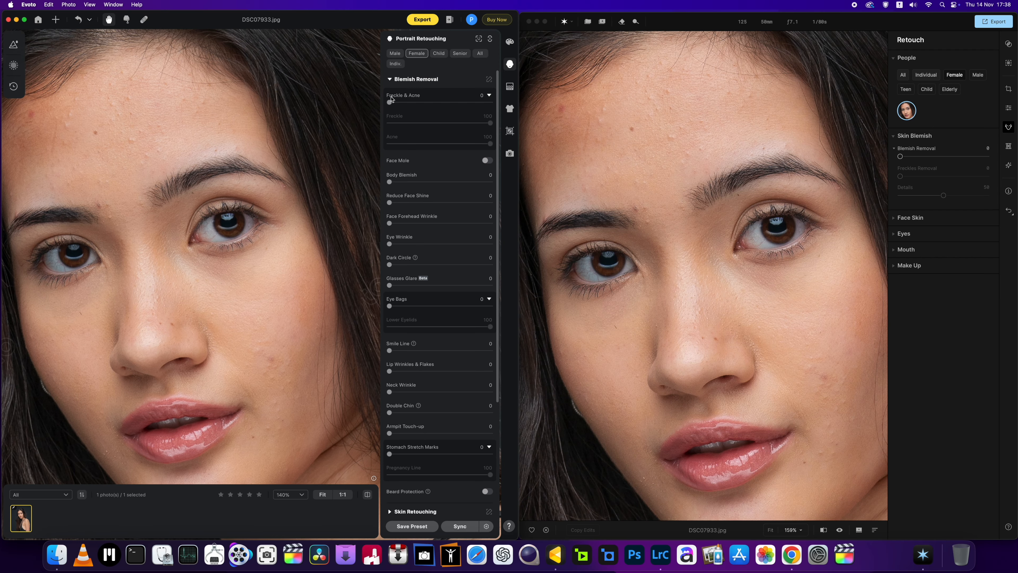
left_click_drag(391, 100, 437, 103)
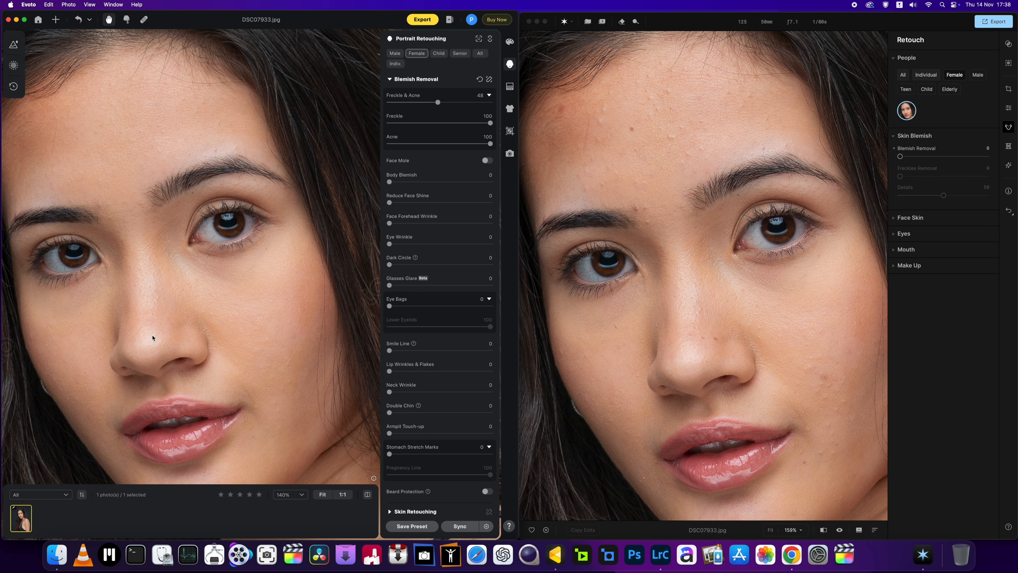
scroll(126, 246, "up", 4)
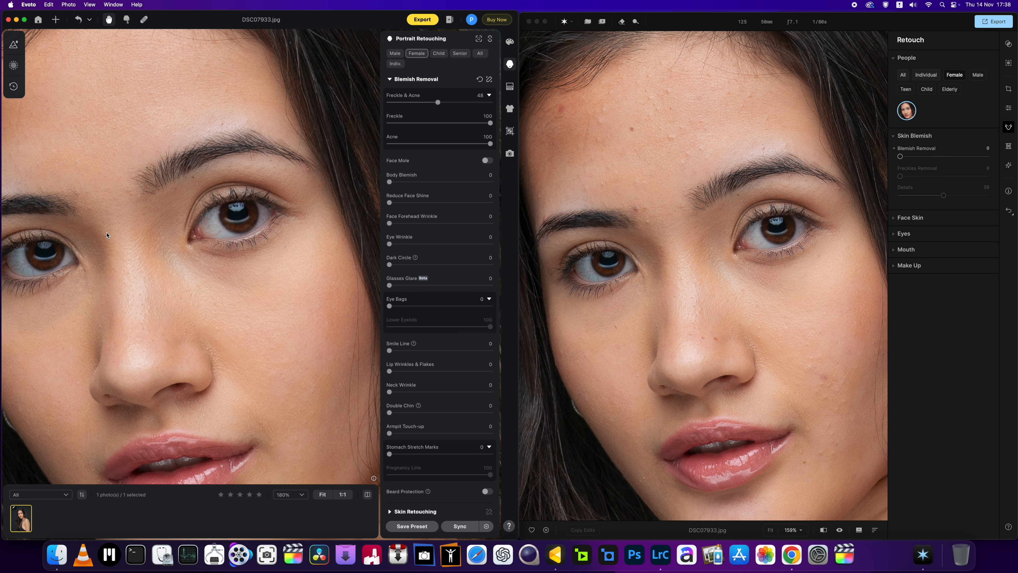
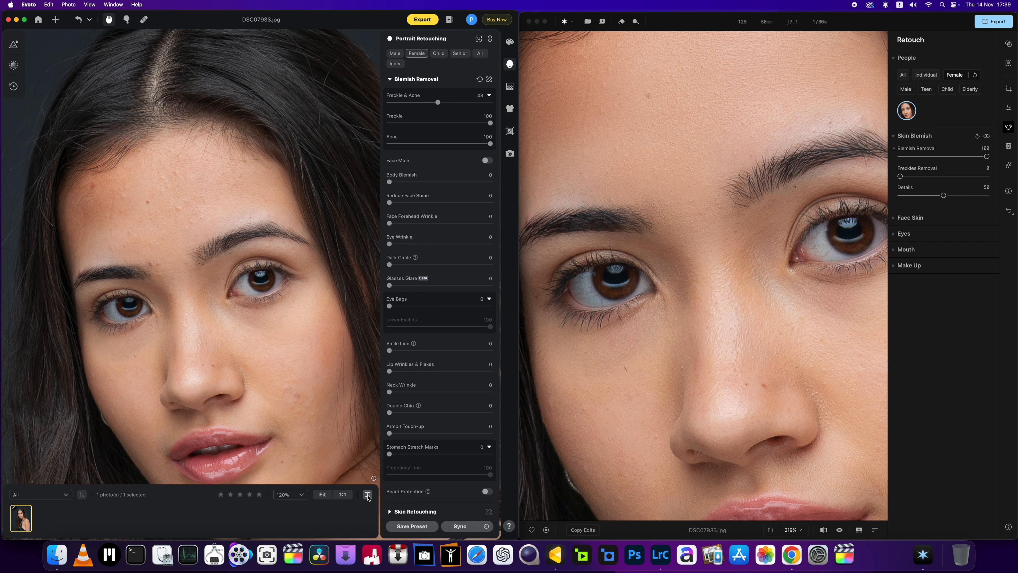
Step: Compare the blemish removal results on the face in Aperty and Evoto, from close detail to a head-and-shoulders framing
scroll(805, 423, "down", 5)
left_click(815, 442)
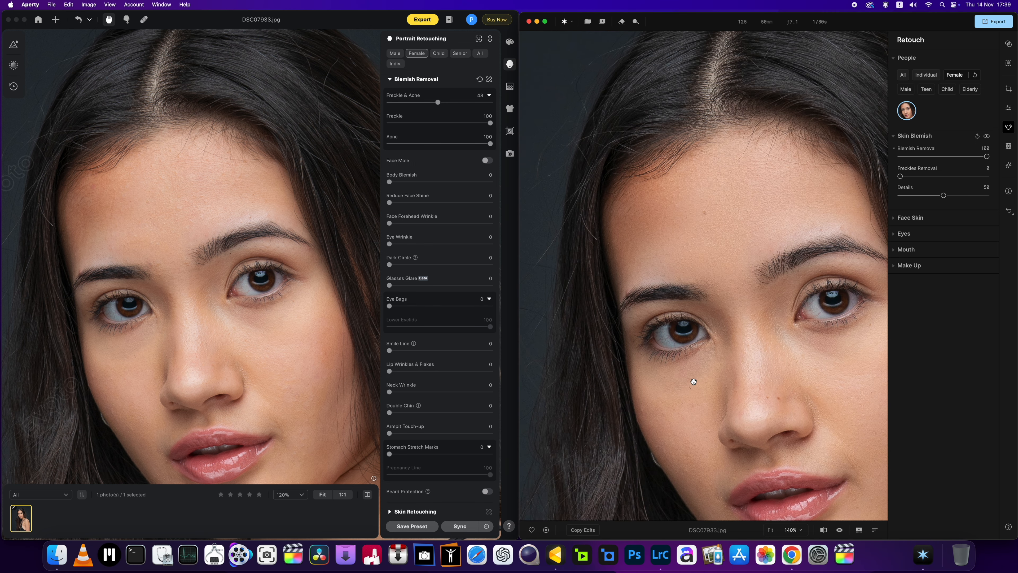
left_click_drag(798, 438, 704, 388)
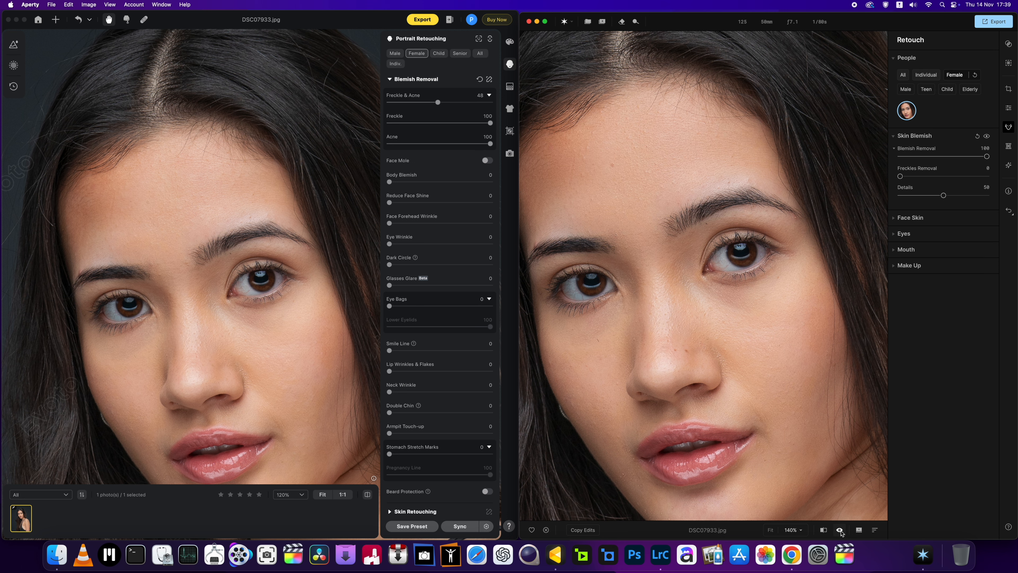
scroll(729, 443, "down", 5)
left_click_drag(729, 442, 710, 399)
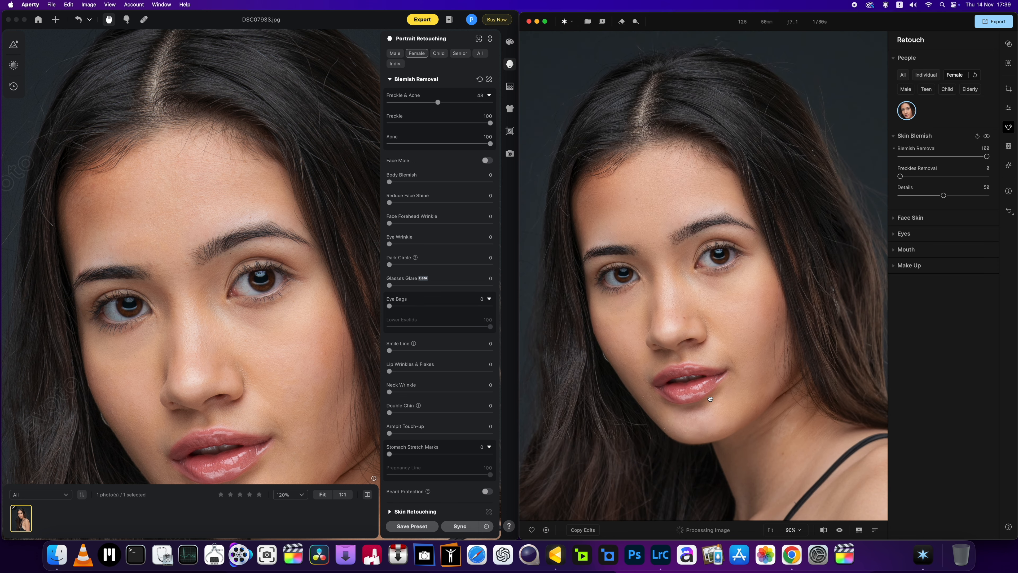
scroll(710, 399, "up", 2)
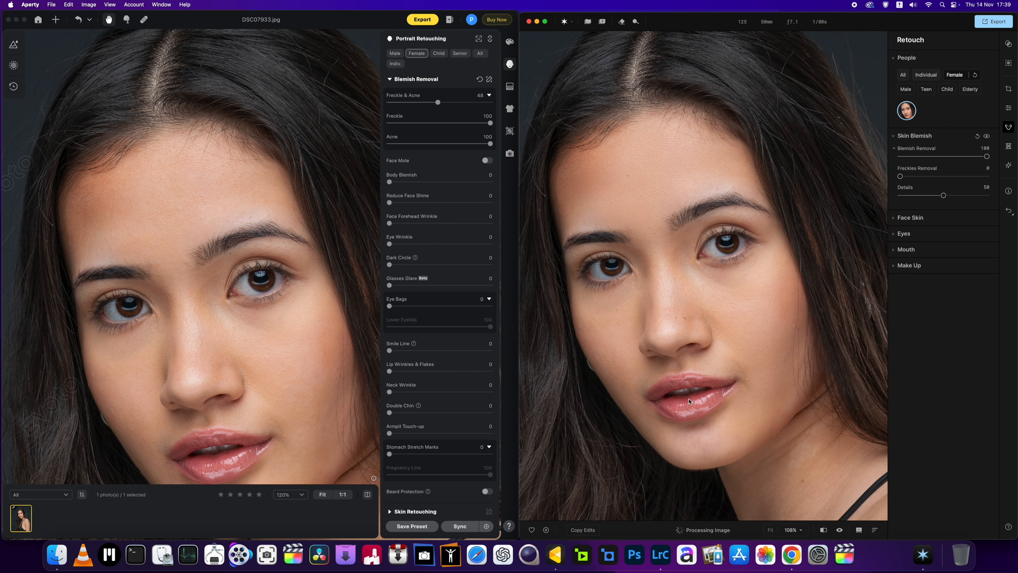
scroll(337, 373, "down", 3)
left_click_drag(326, 397, 284, 364)
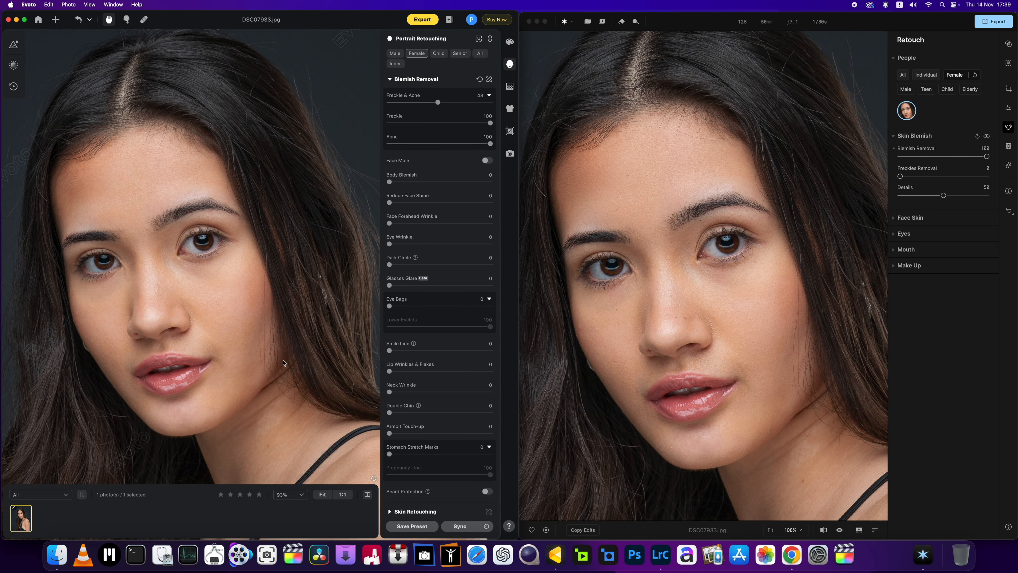
scroll(622, 372, "down", 3)
scroll(623, 374, "down", 2)
left_click_drag(292, 311, 297, 323)
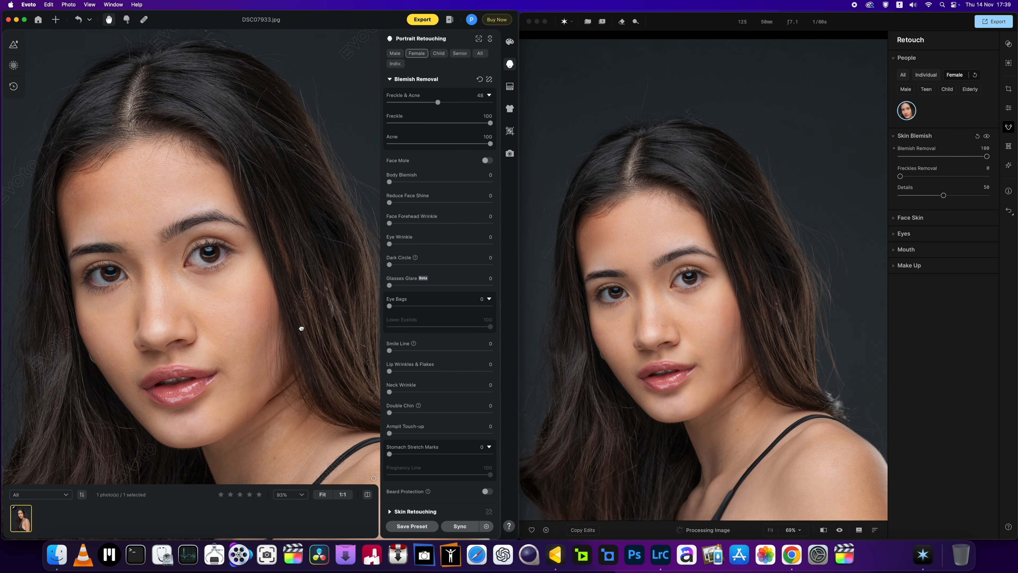
Step: Set Skin Smoothing under Face Skin to 38 for the female portrait in Aperty
left_click(894, 222)
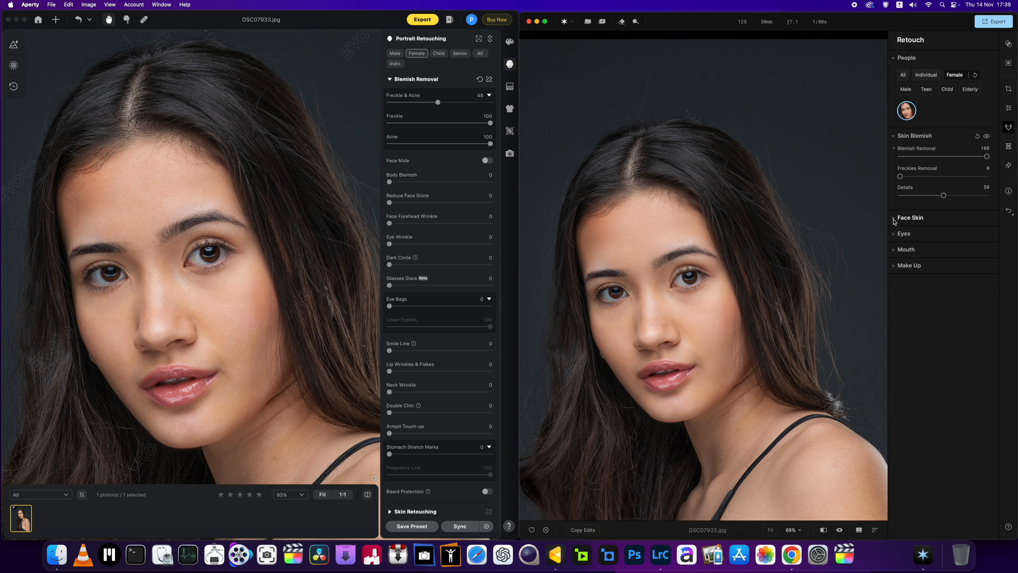
left_click(894, 219)
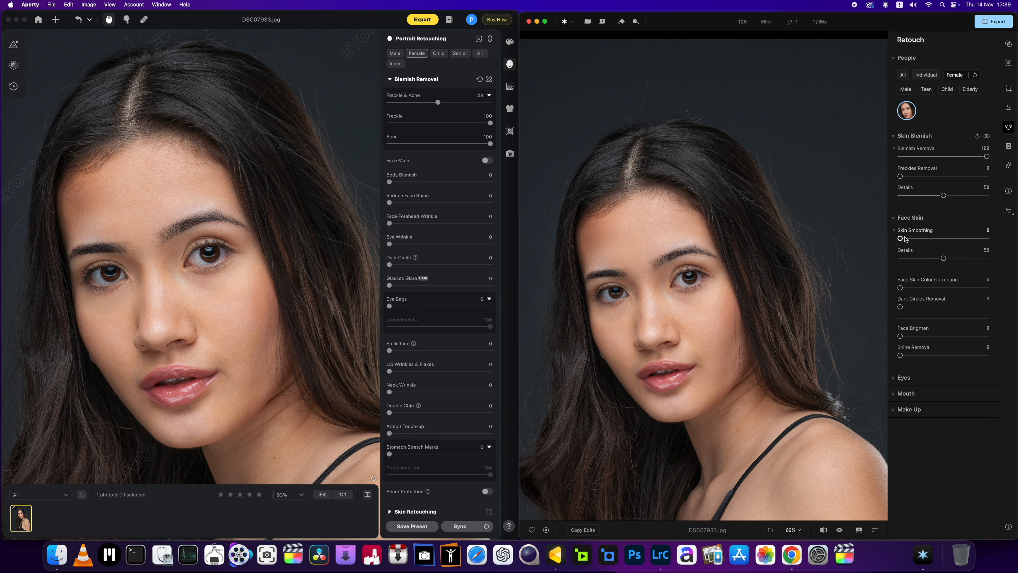
scroll(687, 332, "up", 3)
left_click_drag(899, 238, 933, 239)
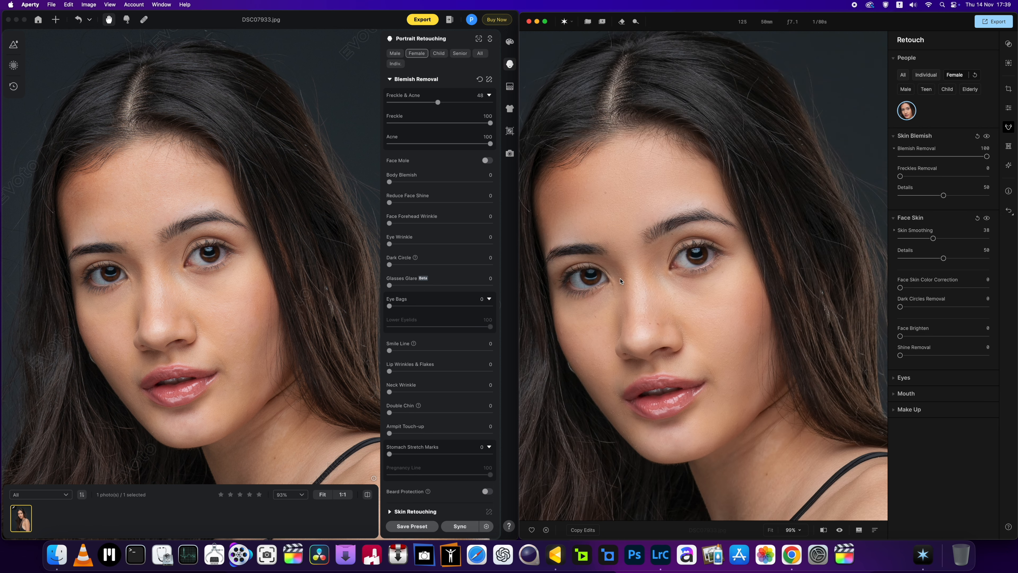
Step: Examine the smoothed face in Aperty at several magnifications, from facial close-up to upper body
scroll(620, 280, "up", 3)
scroll(621, 281, "down", 5)
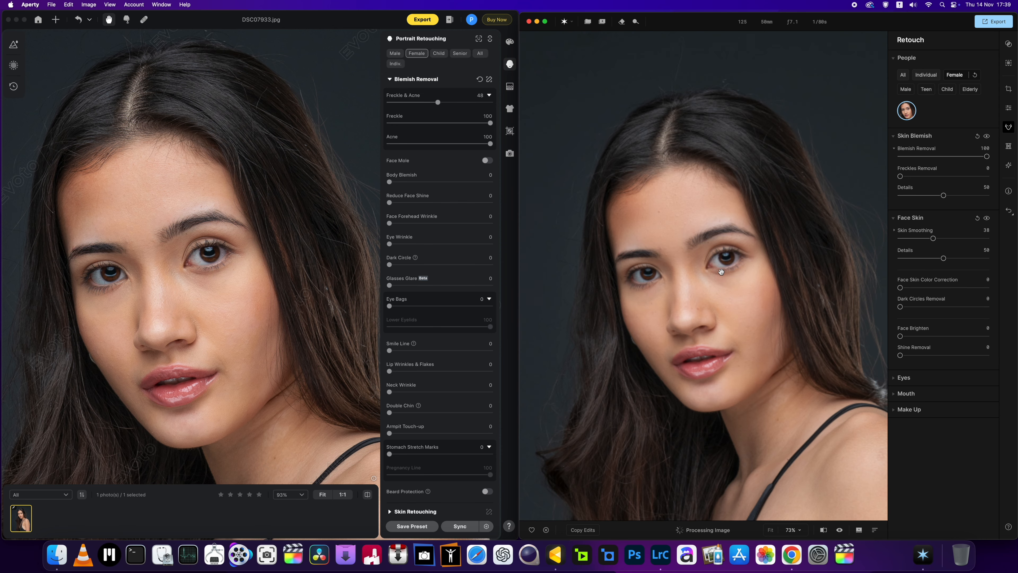
scroll(721, 272, "up", 3)
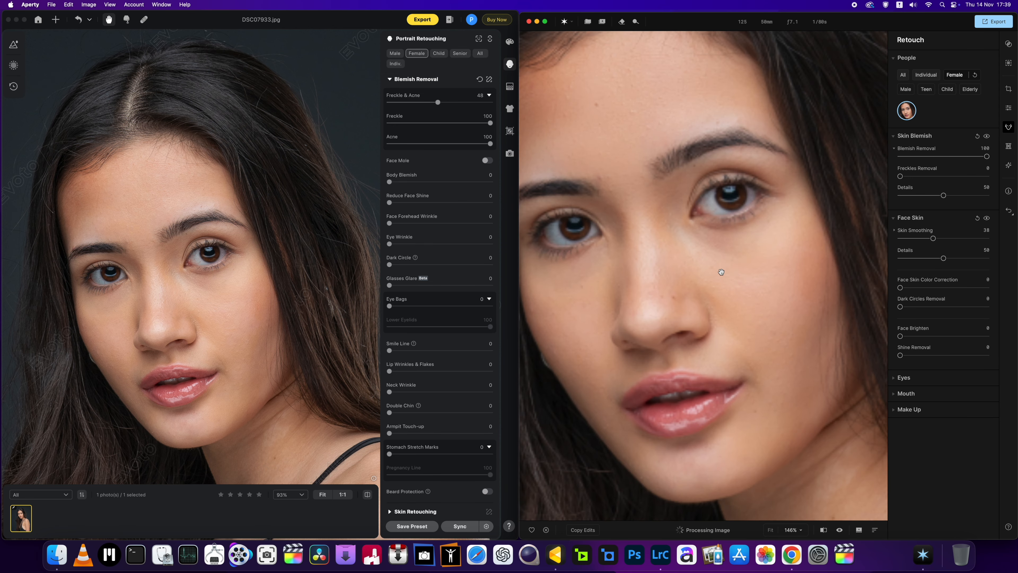
scroll(721, 272, "down", 3)
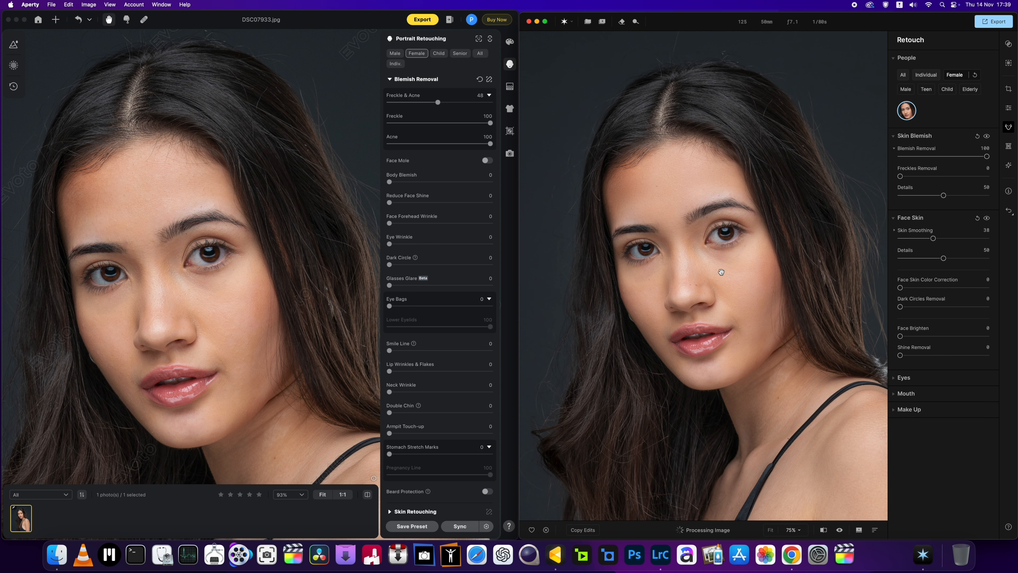
scroll(721, 272, "up", 1)
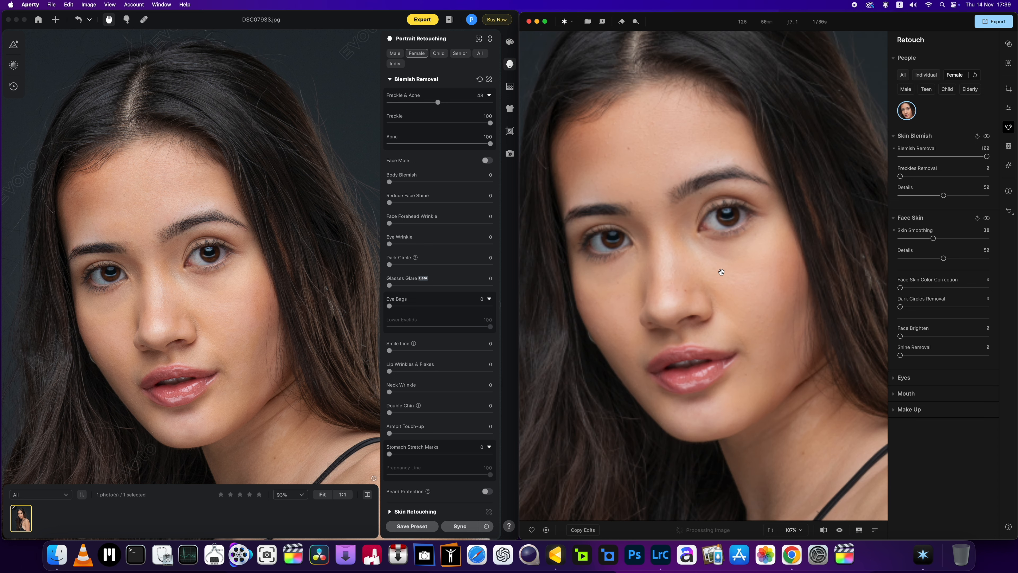
scroll(721, 272, "down", 3)
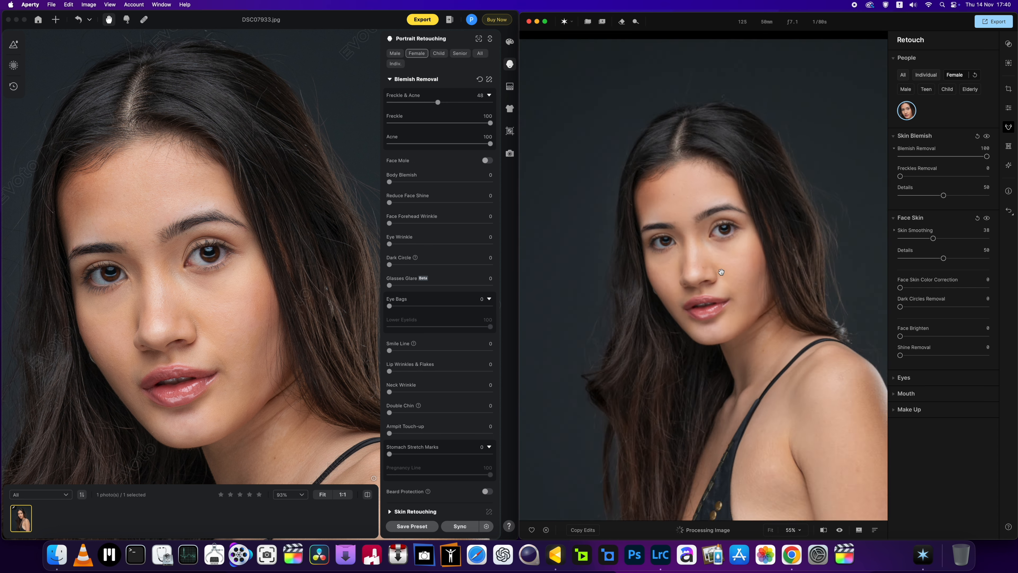
scroll(721, 272, "up", 3)
scroll(721, 272, "down", 3)
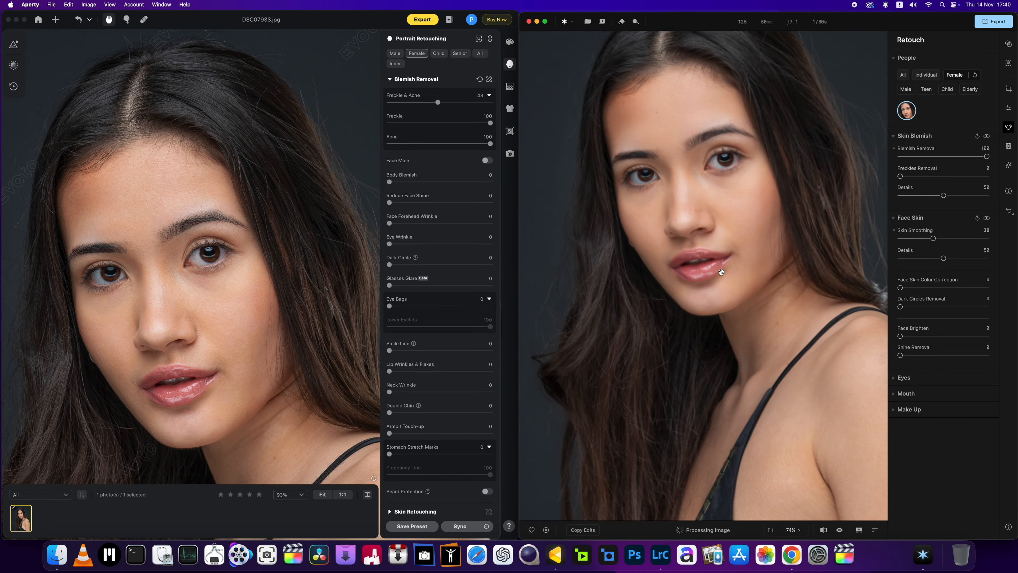
left_click_drag(722, 193, 730, 244)
scroll(728, 269, "up", 3)
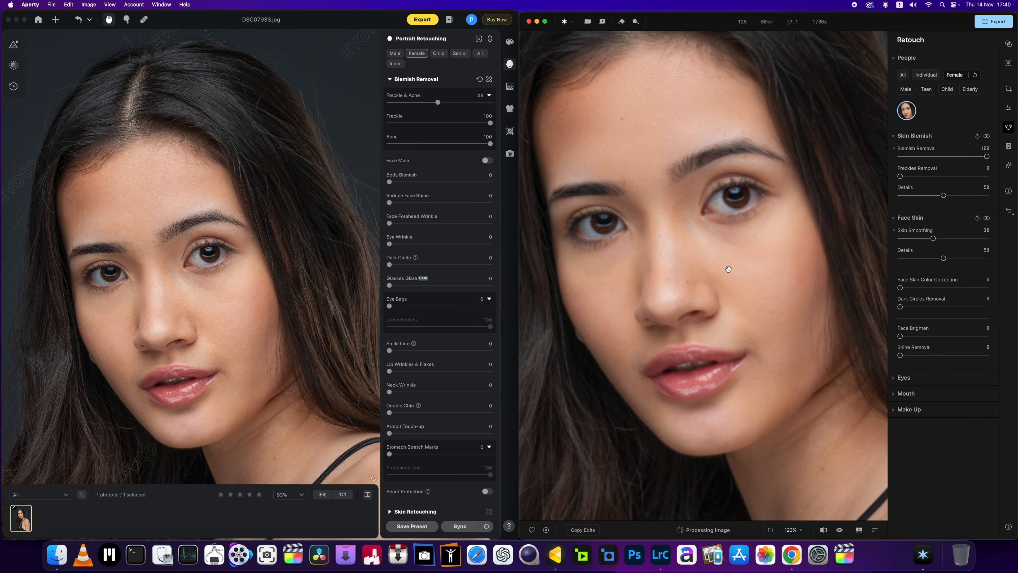
scroll(728, 269, "down", 3)
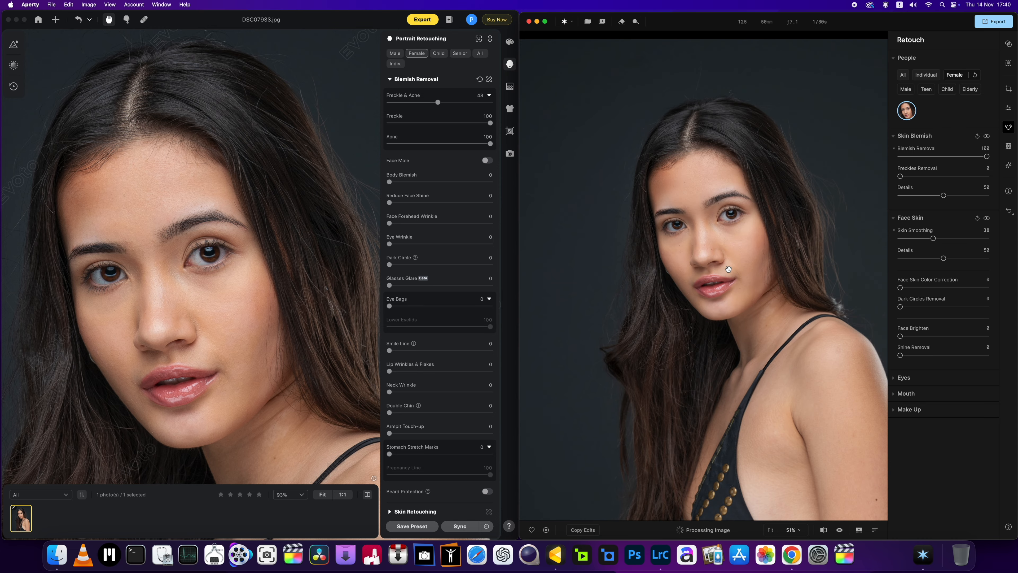
scroll(728, 268, "up", 2)
Step: Compare the skin in Evoto's version with Aperty's smoothed version at several magnifications, checking the skin texture up close
scroll(240, 299, "down", 3)
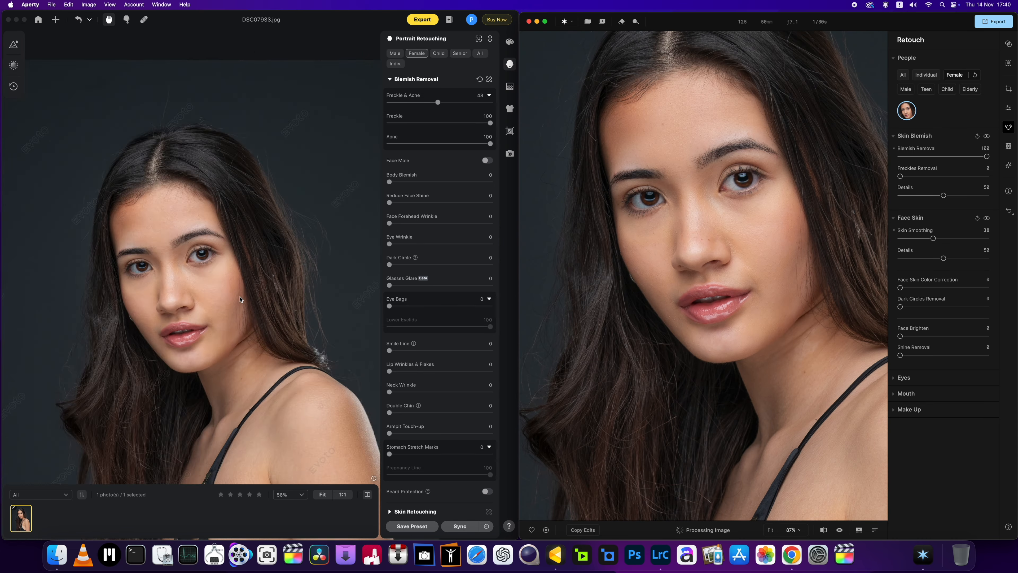
scroll(240, 299, "up", 3)
scroll(240, 299, "down", 5)
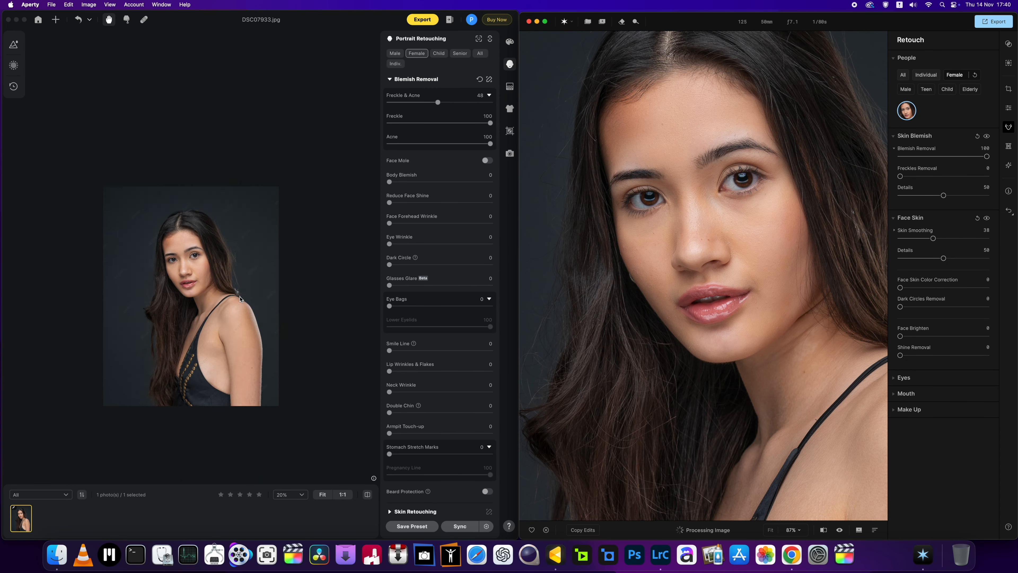
scroll(240, 299, "up", 3)
scroll(706, 293, "down", 1)
scroll(706, 293, "up", 2)
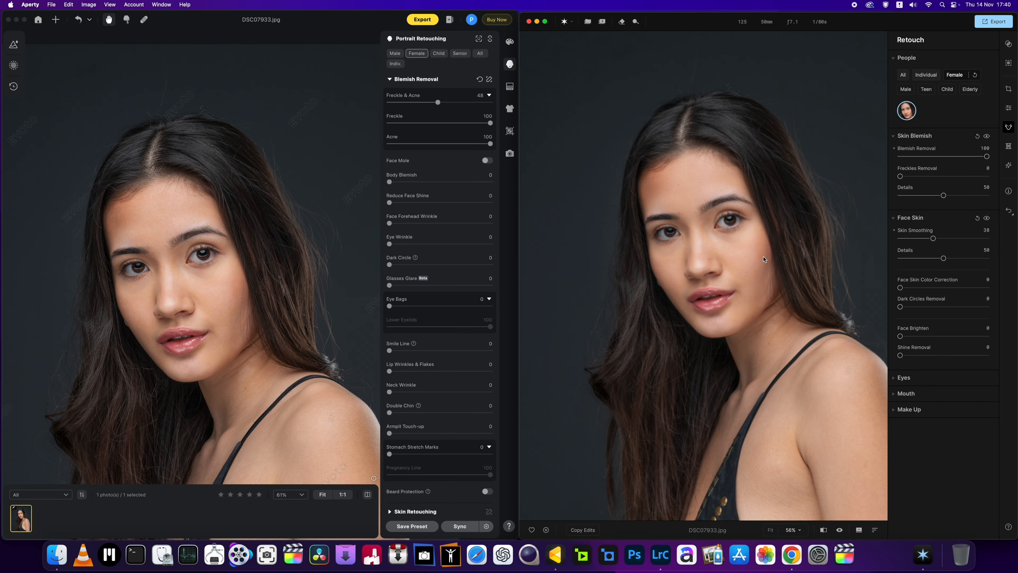
scroll(715, 268, "down", 1)
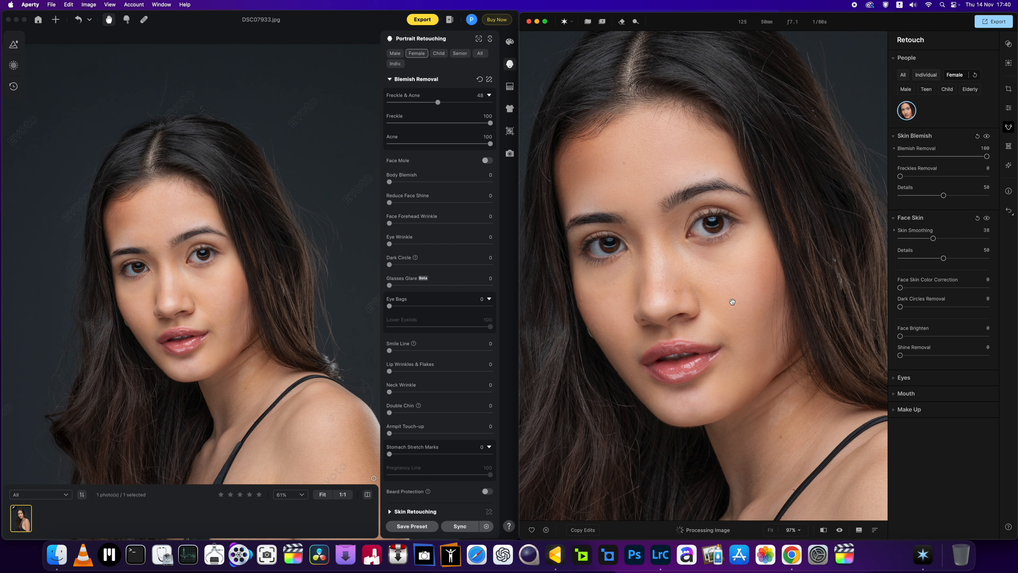
scroll(732, 301, "down", 1)
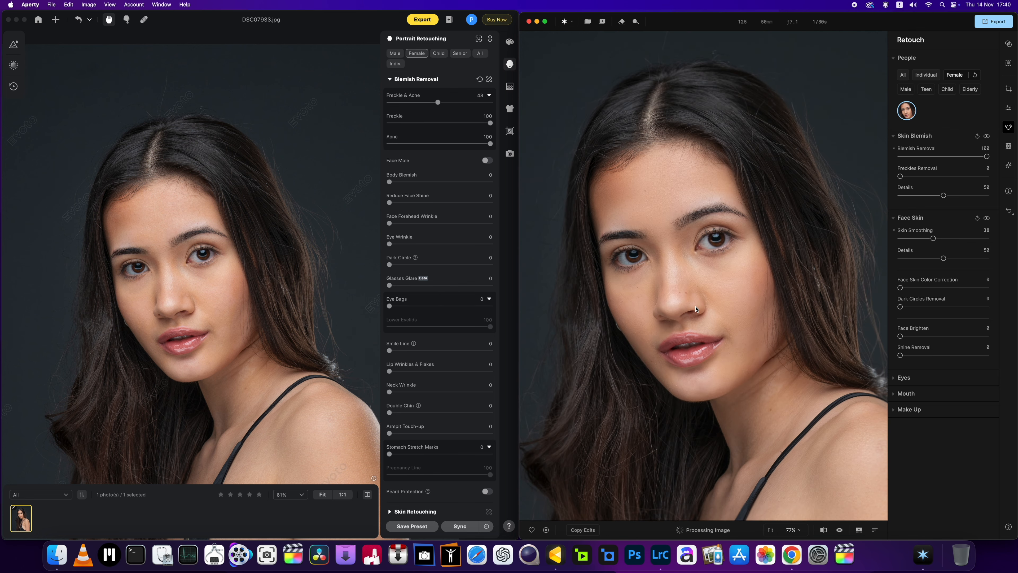
scroll(696, 308, "up", 2)
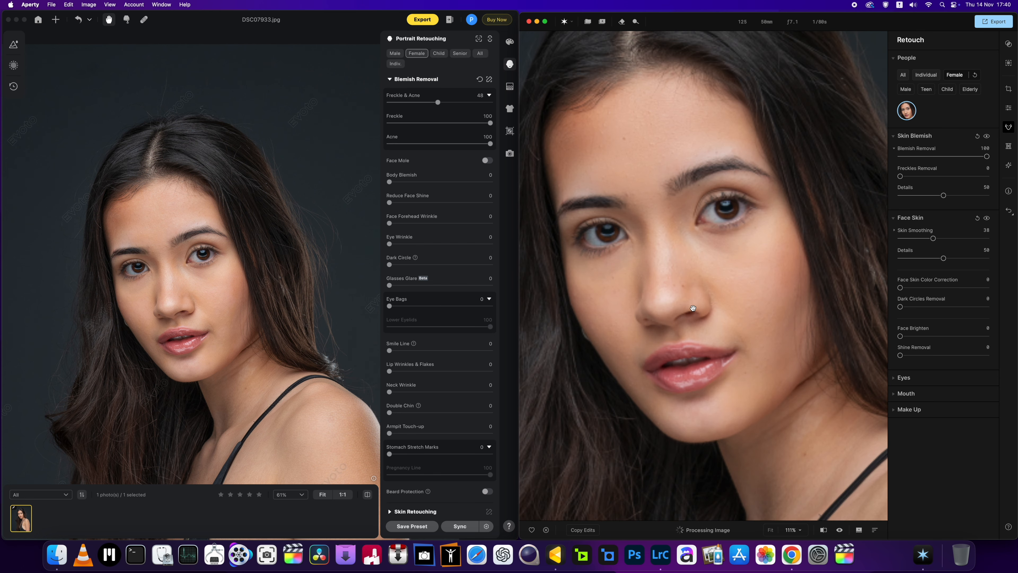
scroll(693, 308, "down", 2)
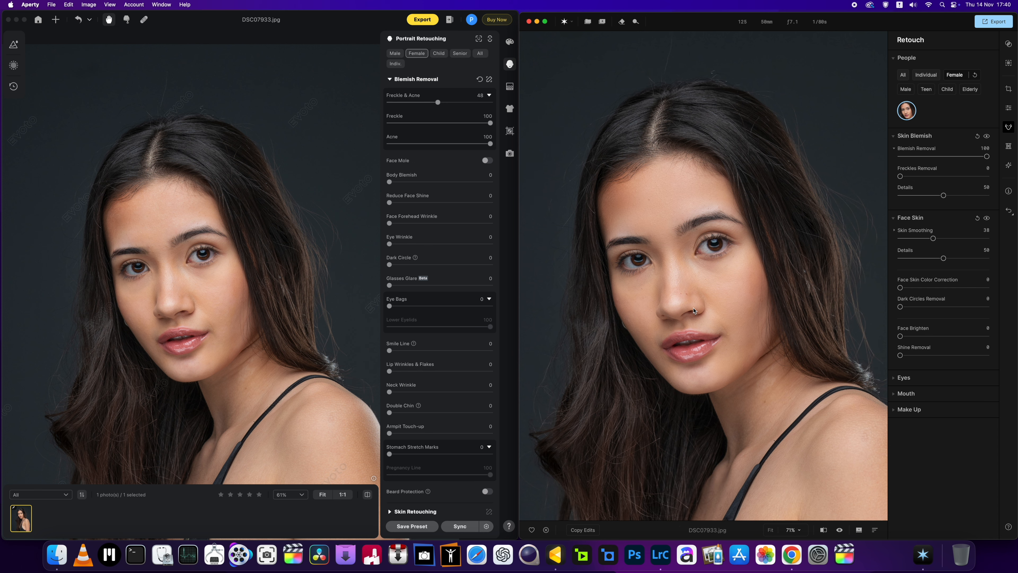
scroll(701, 310, "up", 3)
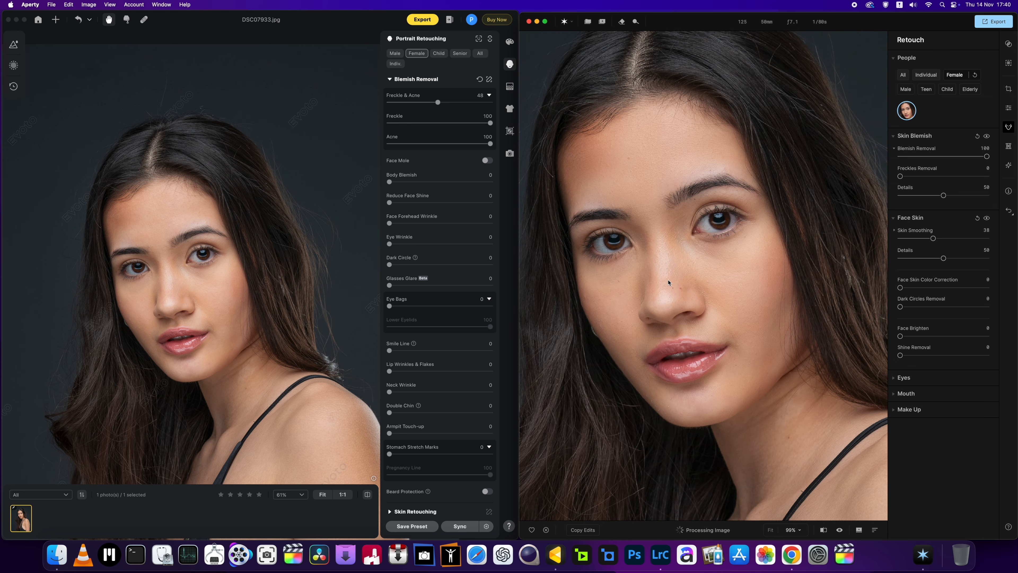
scroll(667, 279, "down", 2)
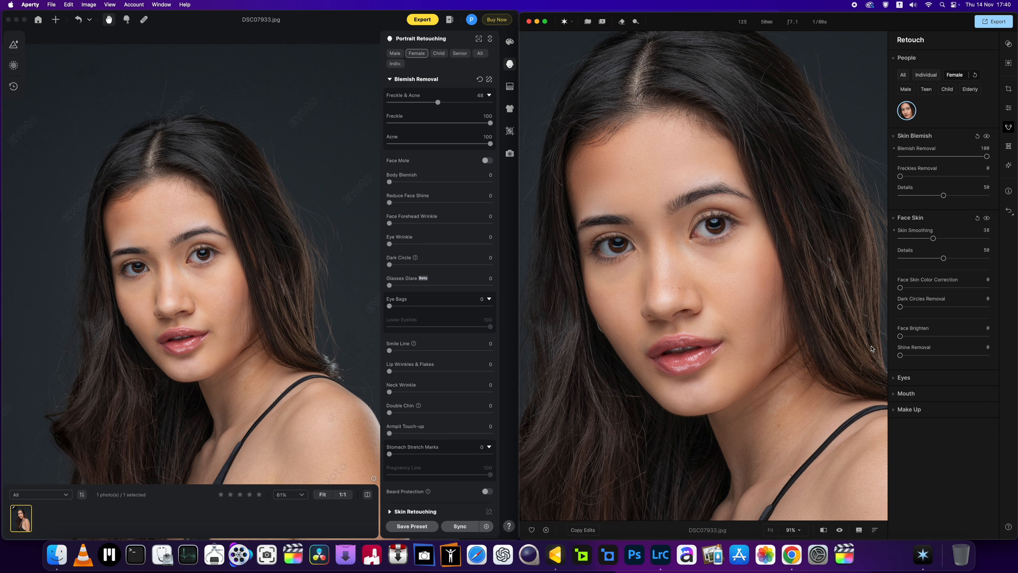
Step: Set Face Skin Color Correction and Dark Circles Removal to 100 in Aperty, checking the portrait against the original
left_click_drag(900, 288, 993, 297)
left_click(839, 530)
left_click(840, 532)
left_click_drag(959, 295, 846, 304)
left_click_drag(900, 287, 986, 288)
left_click_drag(900, 307, 987, 307)
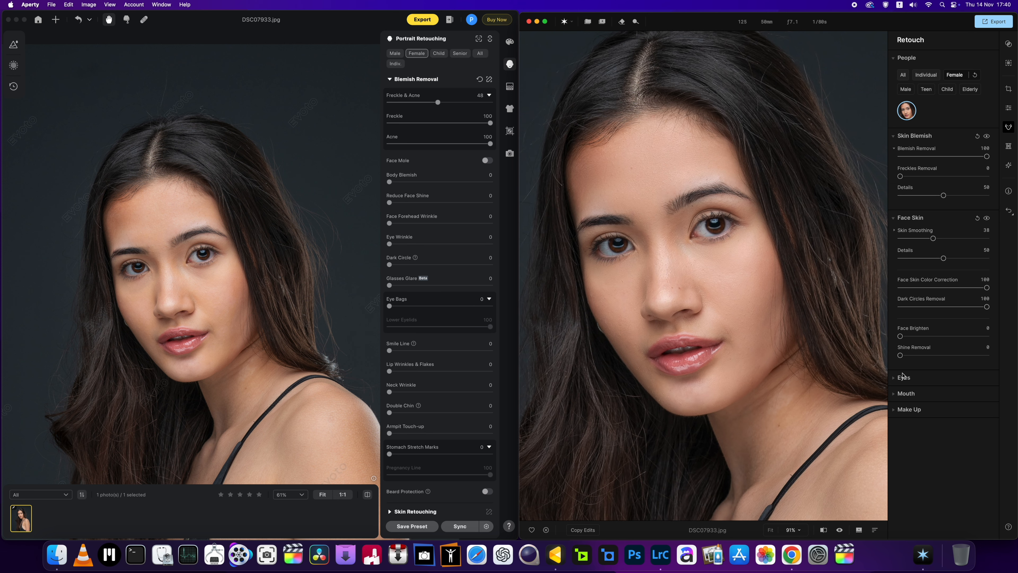
Step: Compare the portrait before and after Aperty's skin retouching by switching repeatedly between the original and edited versions
left_click(839, 530)
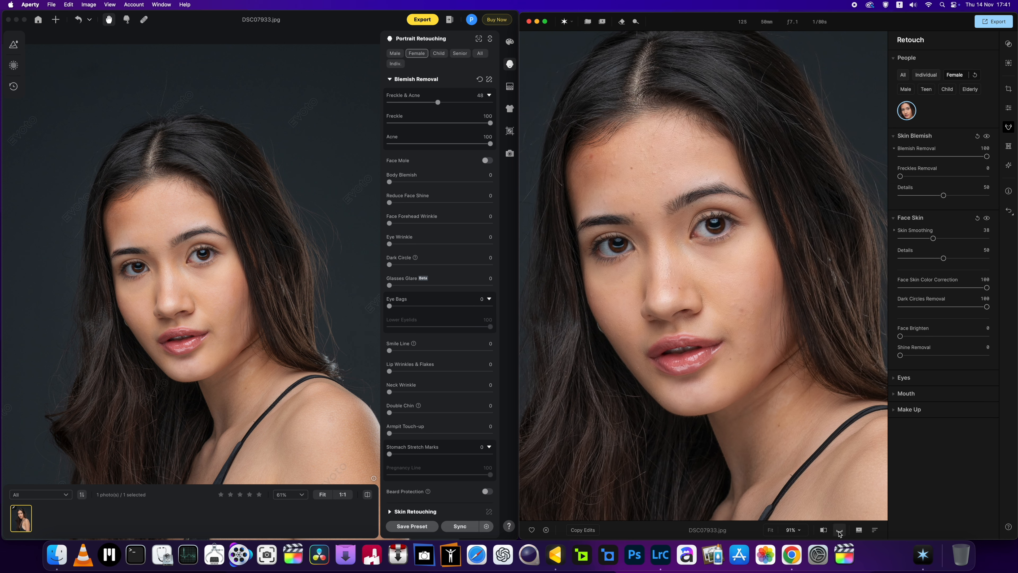
left_click(839, 530)
left_click(839, 529)
left_click(839, 530)
left_click(839, 530)
left_click(839, 530)
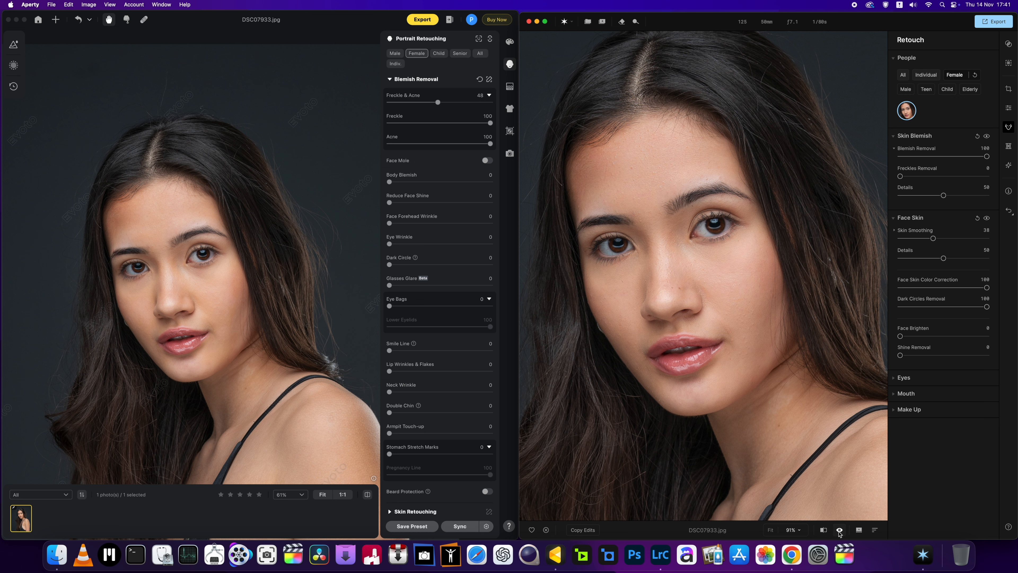
left_click(839, 530)
left_click(839, 530)
left_click(839, 530)
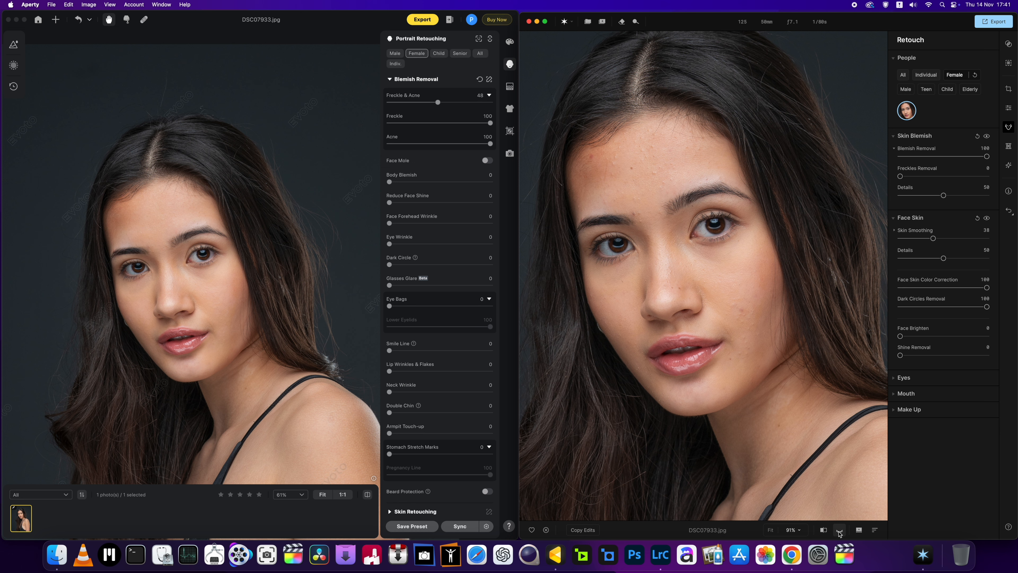
left_click(840, 530)
left_click(839, 529)
left_click(839, 530)
left_click(839, 530)
left_click(839, 530)
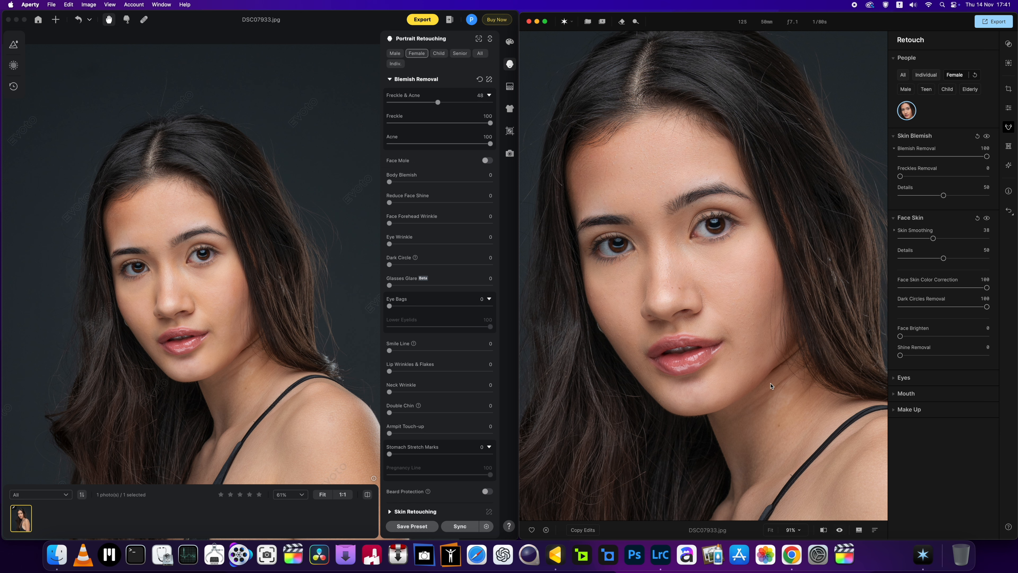
Step: Switch to Evoto and set AI Unify Face Complexion to 100 in the Skin Retouching settings
scroll(155, 279, "up", 3)
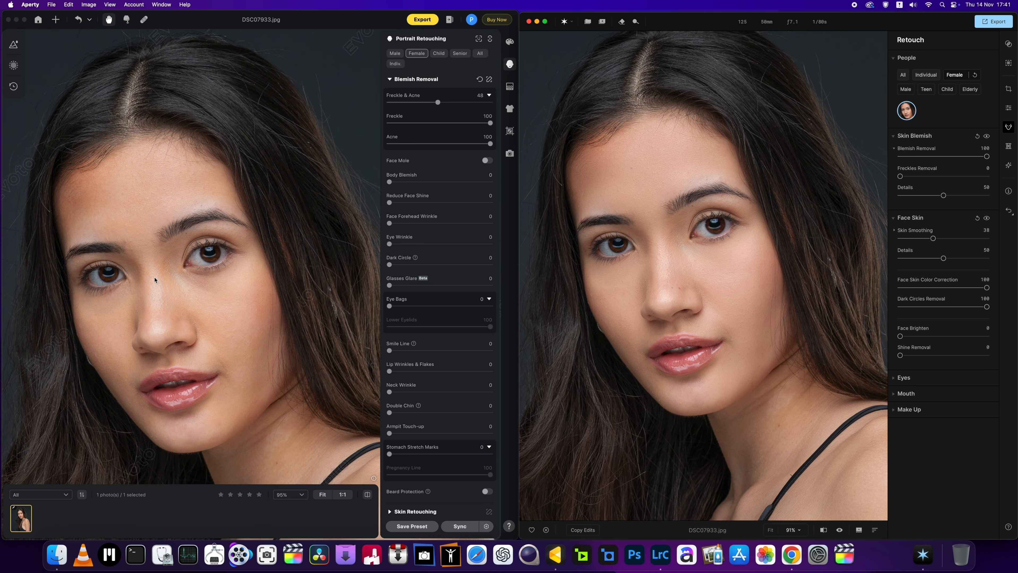
scroll(394, 346, "down", 5)
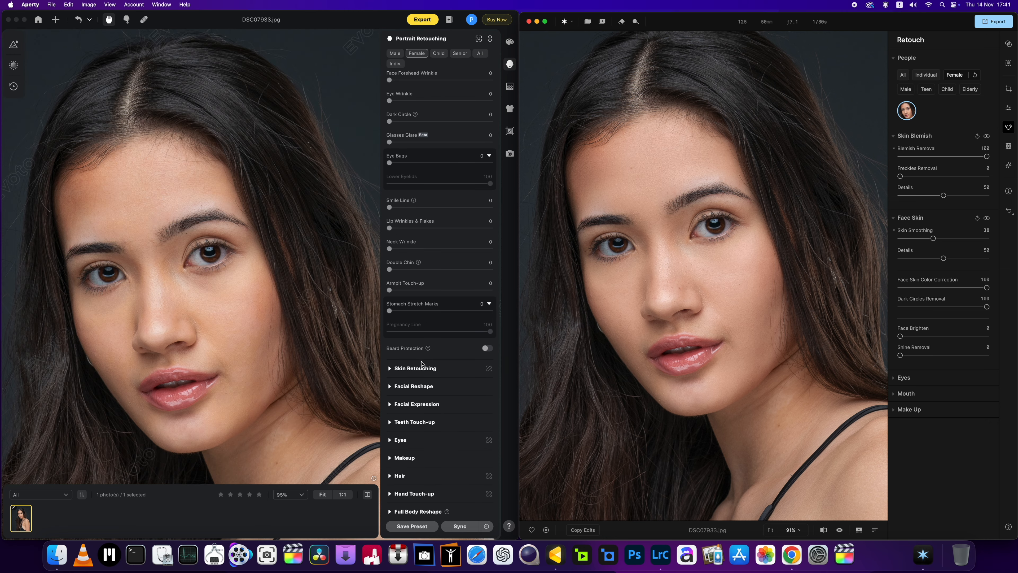
left_click(390, 374)
left_click(390, 374)
scroll(432, 381, "down", 6)
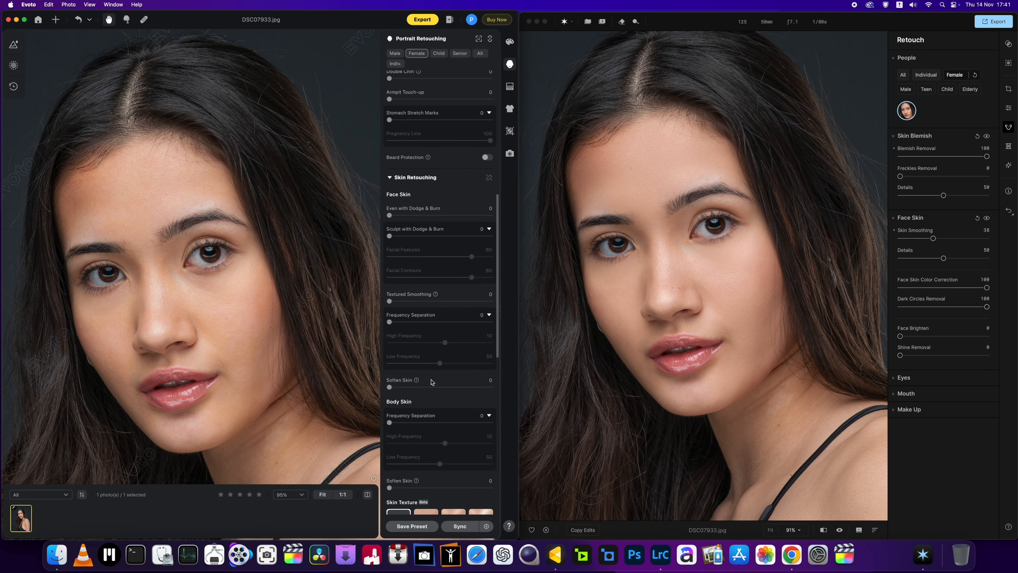
scroll(431, 381, "down", 4)
scroll(430, 383, "down", 4)
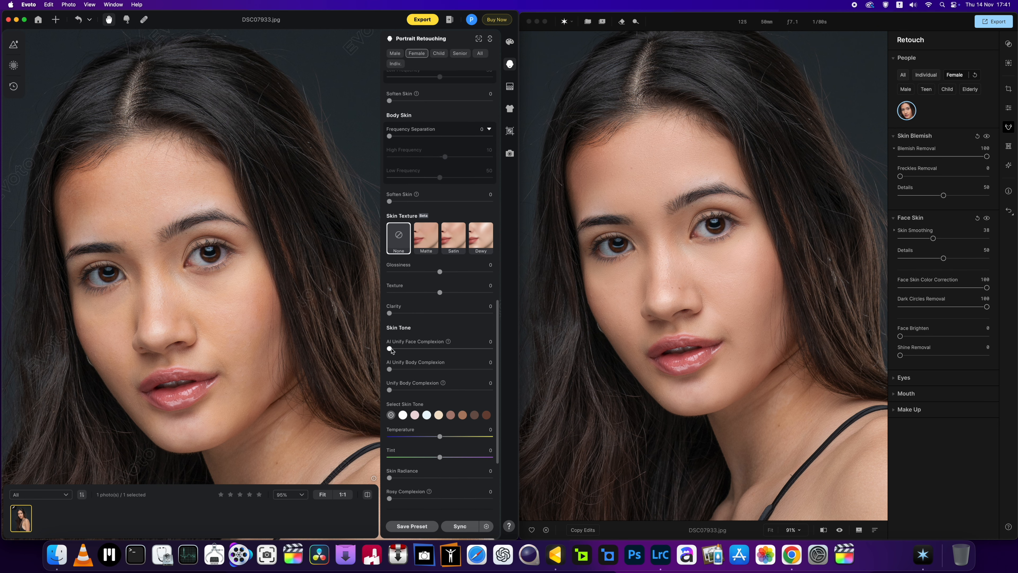
left_click_drag(391, 349, 495, 356)
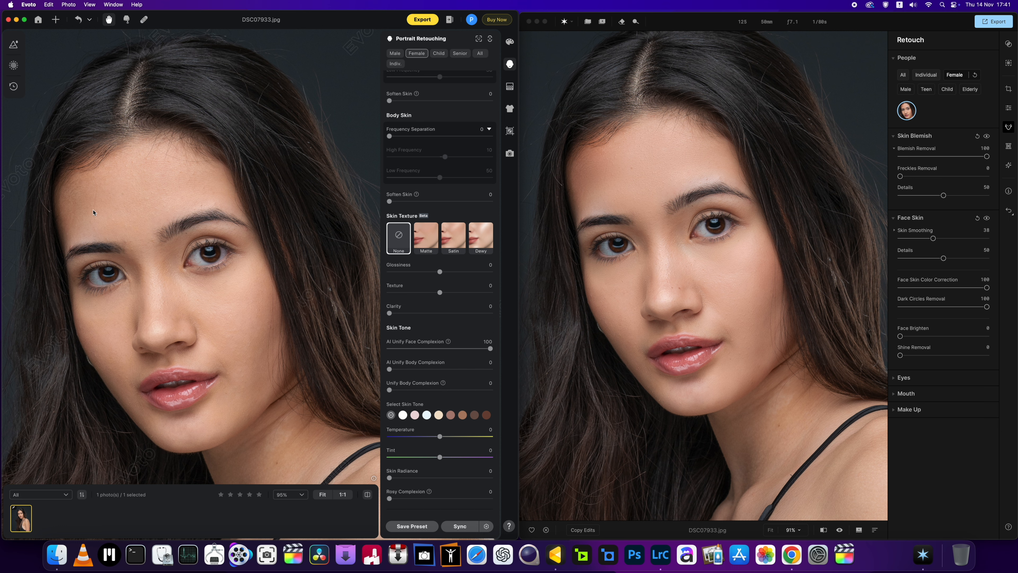
Step: Compare Evoto's portrait before and after unifying the face complexion, then view both programs' versions side by side at a lower magnification
left_click(367, 495)
left_click(367, 494)
left_click(367, 494)
left_click(367, 495)
left_click(367, 494)
left_click(367, 495)
left_click(367, 494)
left_click(367, 494)
scroll(584, 187, "down", 3)
scroll(128, 221, "down", 3)
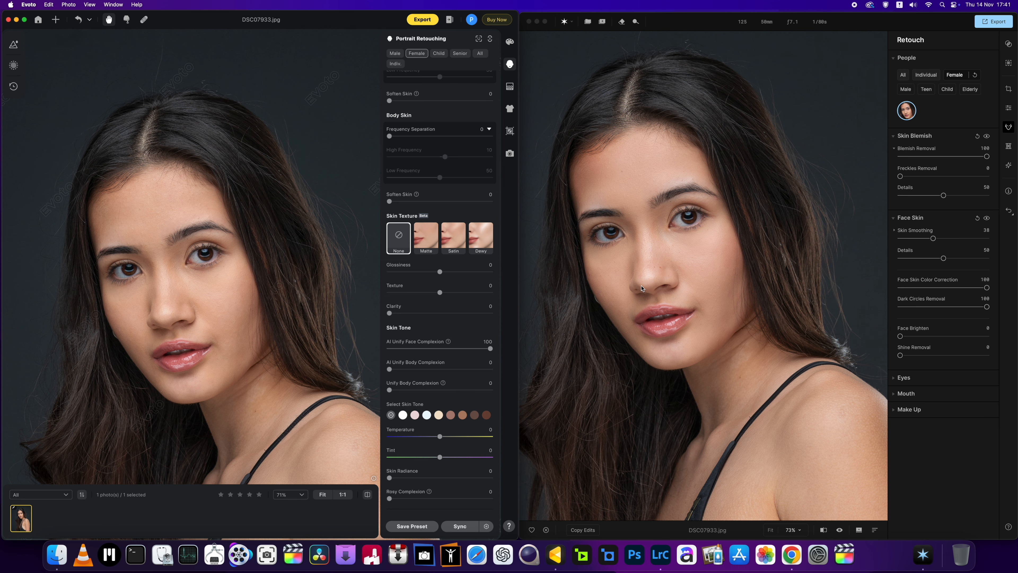
Step: Try raising Face Brighten in Aperty and return it to 0
scroll(628, 277, "up", 2)
left_click(900, 336)
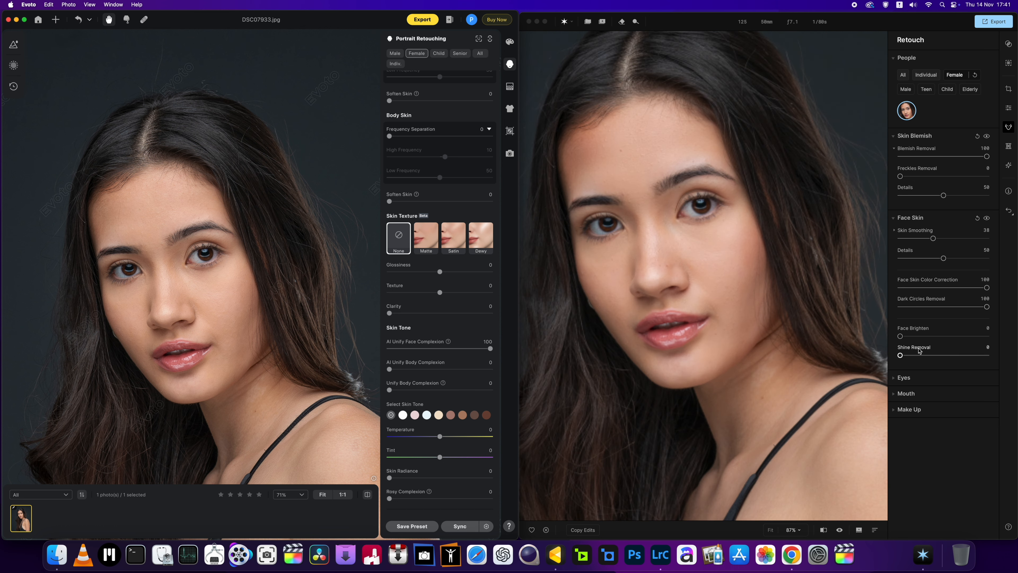
mouse_move(900, 336)
left_mouse_down()
mouse_move(964, 341)
mouse_move(890, 344)
left_mouse_up()
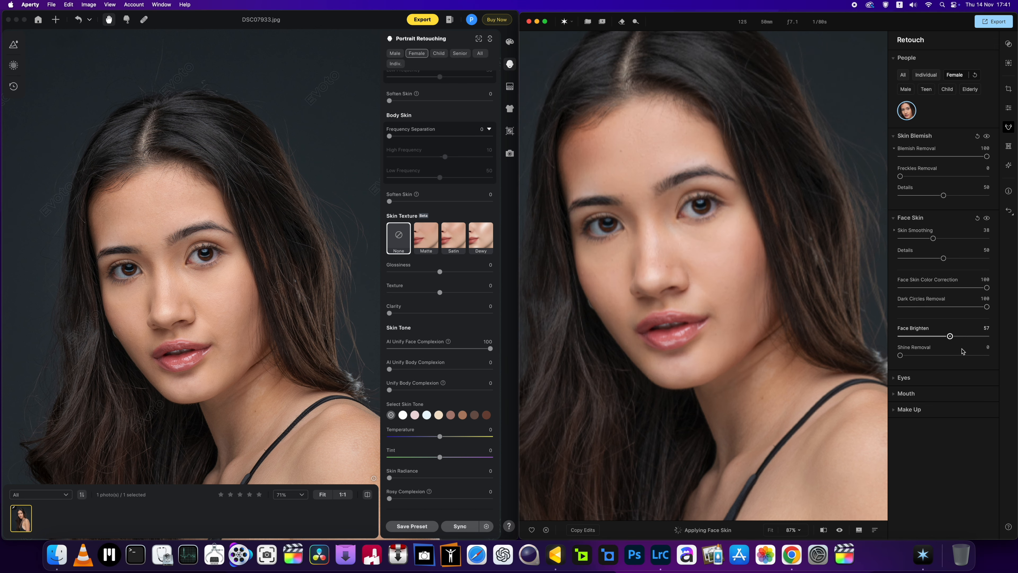
Step: Examine Aperty's skin colour and texture on the face, neck and shoulders at several magnifications
scroll(781, 344, "down", 2)
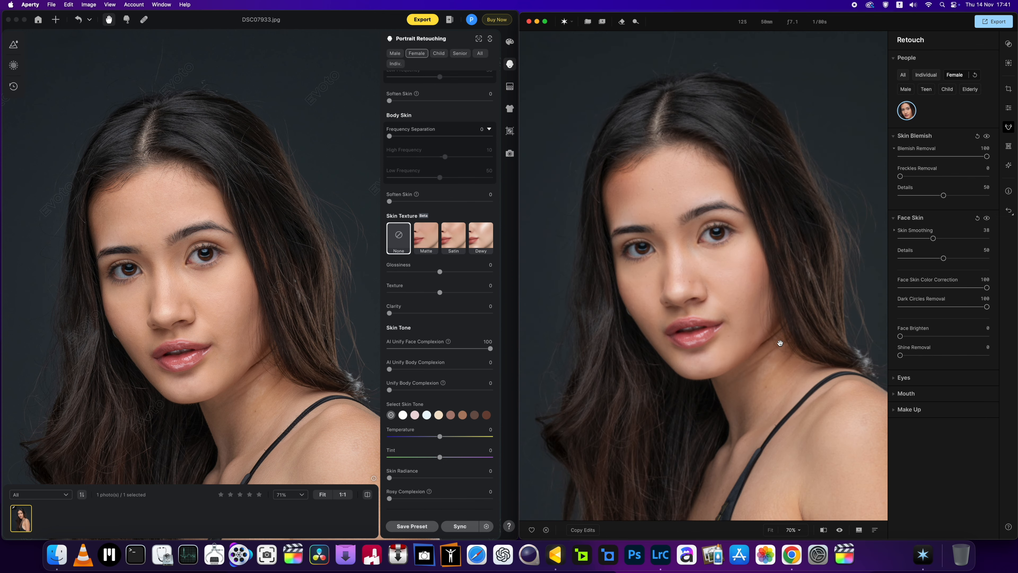
scroll(780, 344, "up", 4)
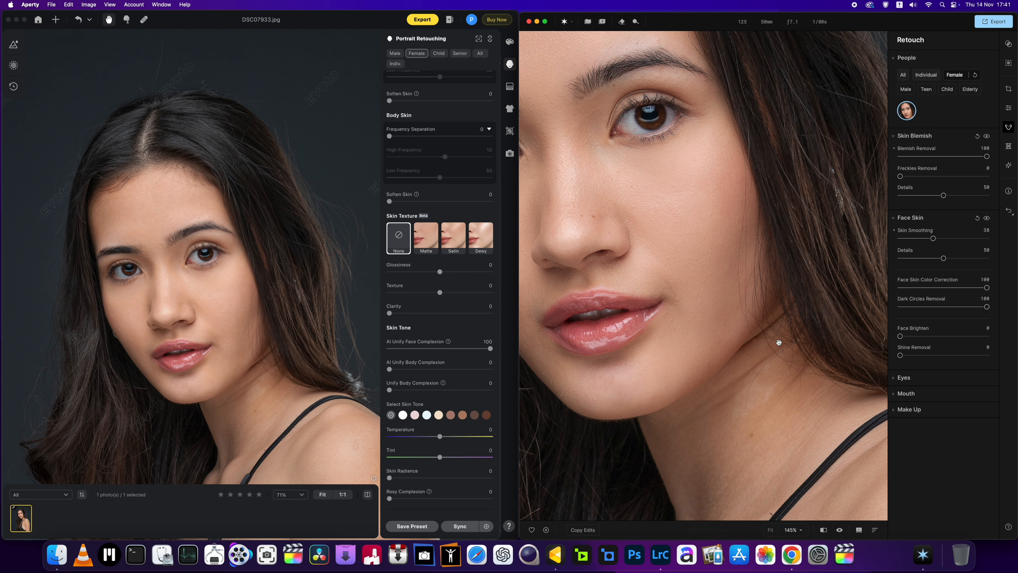
scroll(778, 342, "down", 4)
scroll(779, 342, "up", 2)
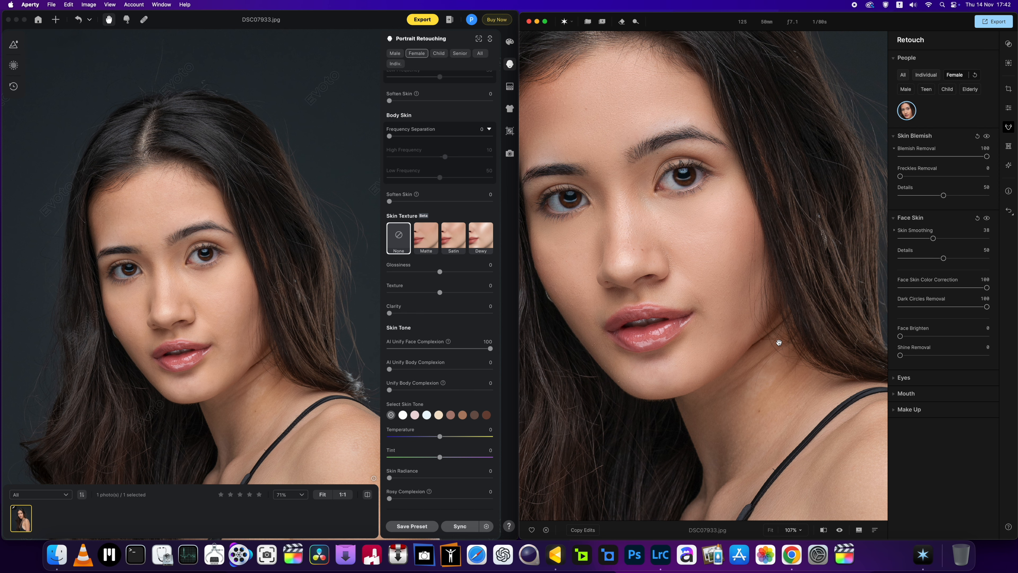
scroll(779, 342, "up", 3)
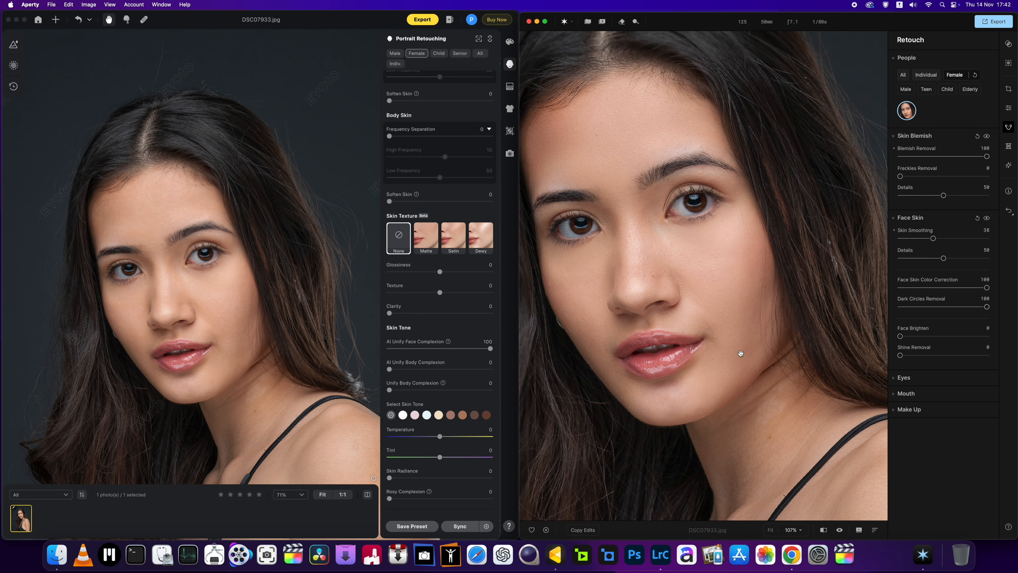
scroll(740, 353, "down", 5)
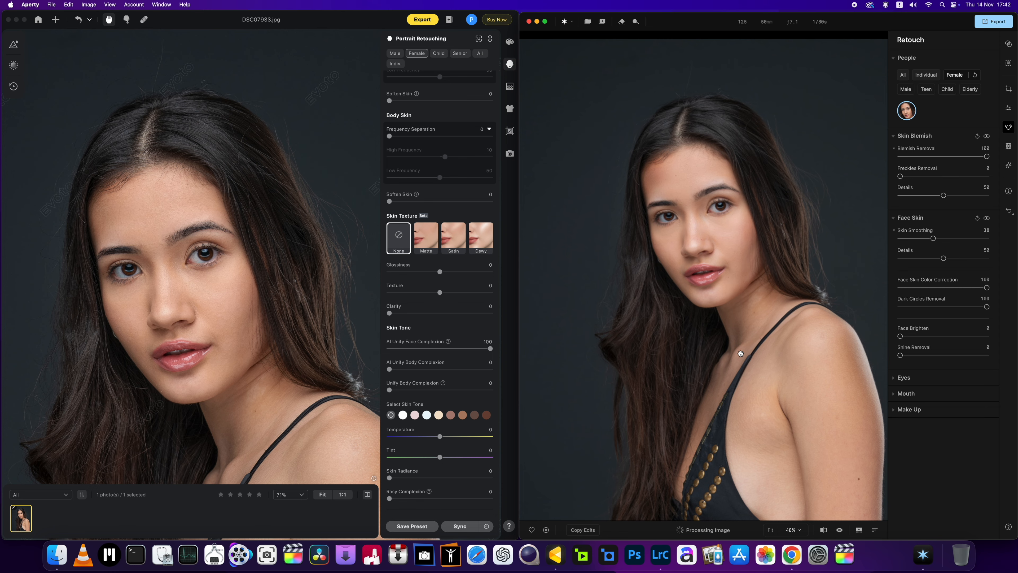
scroll(740, 353, "up", 3)
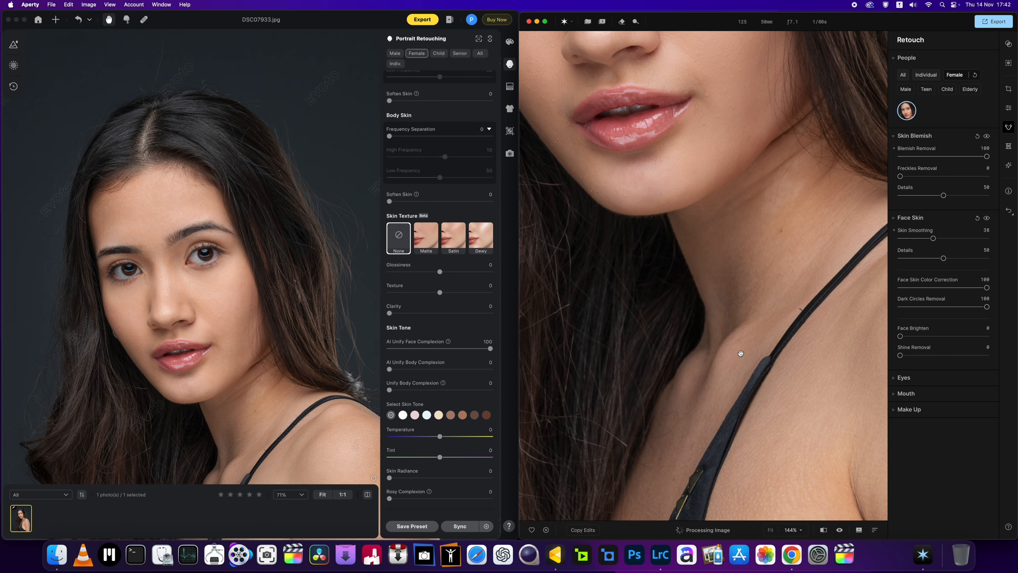
scroll(740, 353, "down", 3)
scroll(709, 221, "down", 3)
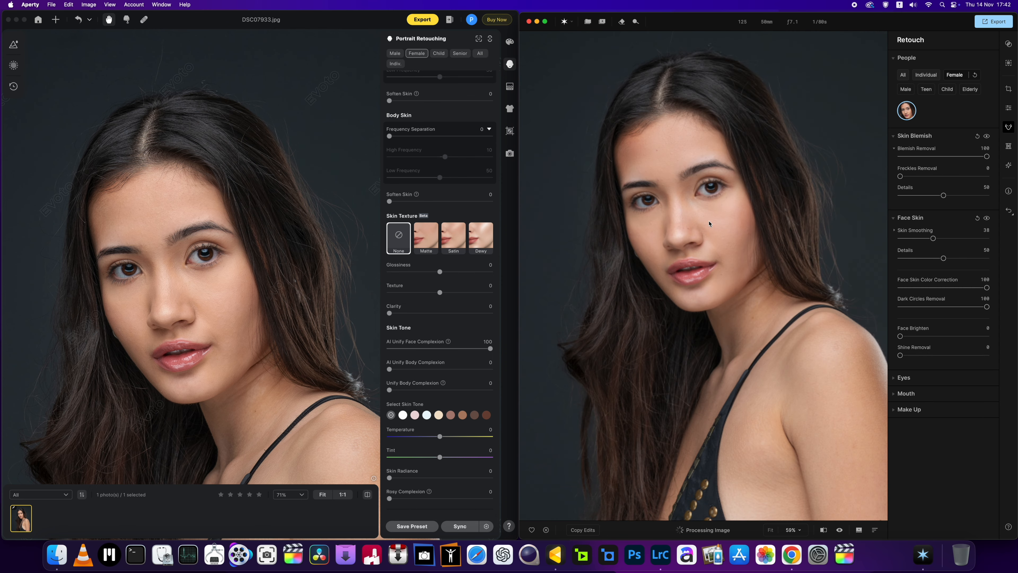
scroll(709, 223, "up", 3)
left_click_drag(709, 223, 713, 289)
scroll(714, 289, "up", 2)
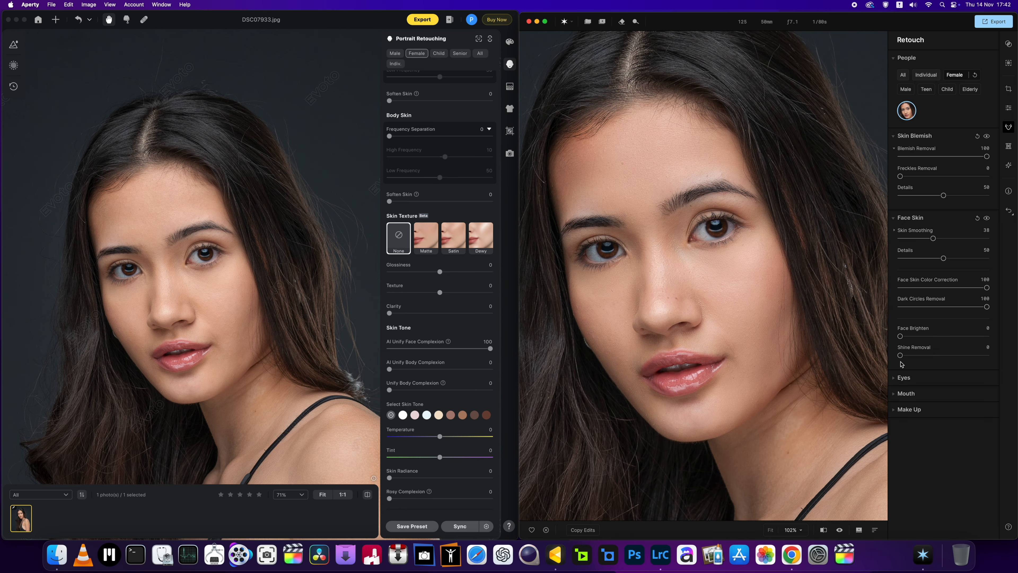
Step: Try Shine Removal at full strength in Aperty and return it to 0
left_click_drag(900, 356, 1006, 366)
left_click_drag(986, 355, 839, 366)
Step: Collapse the Face Skin settings in Aperty and expand the Eyes settings
left_click(895, 231)
left_click(894, 231)
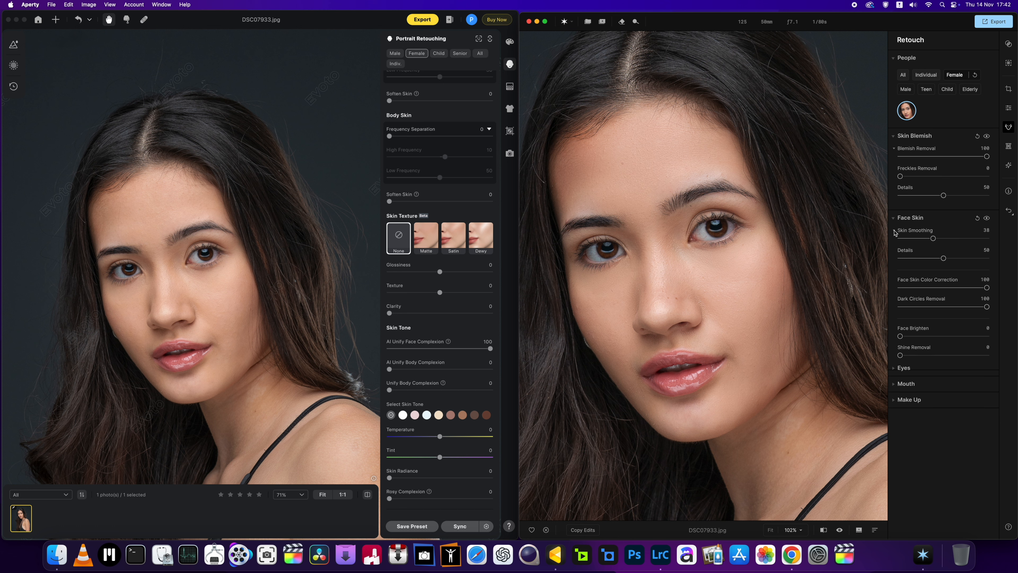
left_click(895, 231)
left_click(893, 217)
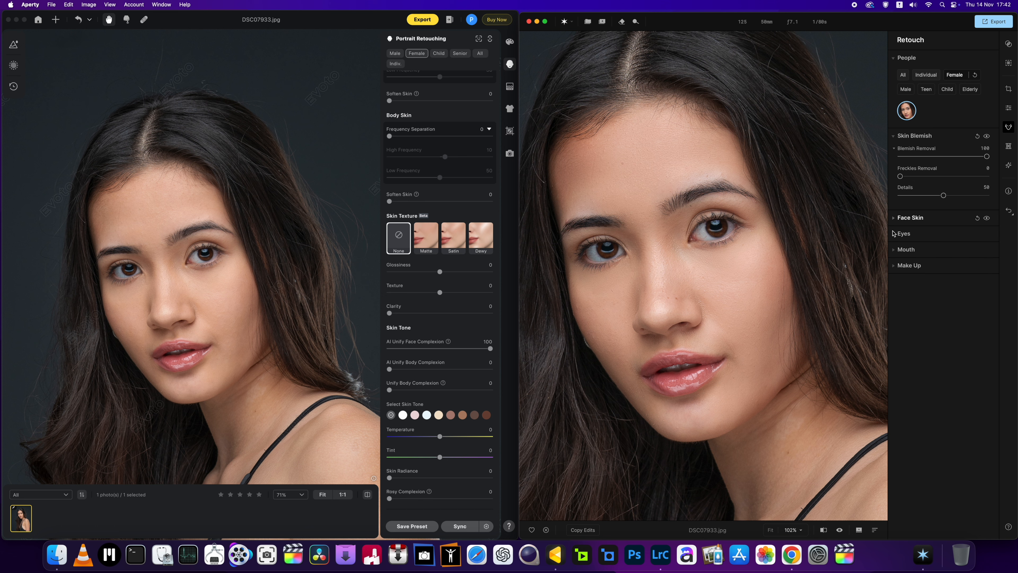
left_click(896, 237)
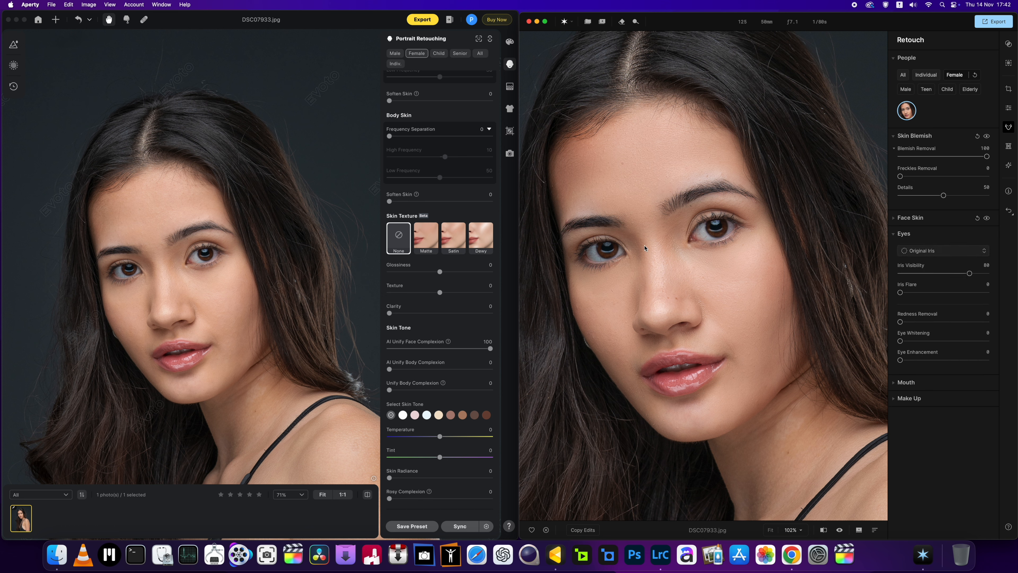
Step: Try the Blue iris colour in Aperty, checking the eyes up close at low and high Iris Visibility
left_click(956, 251)
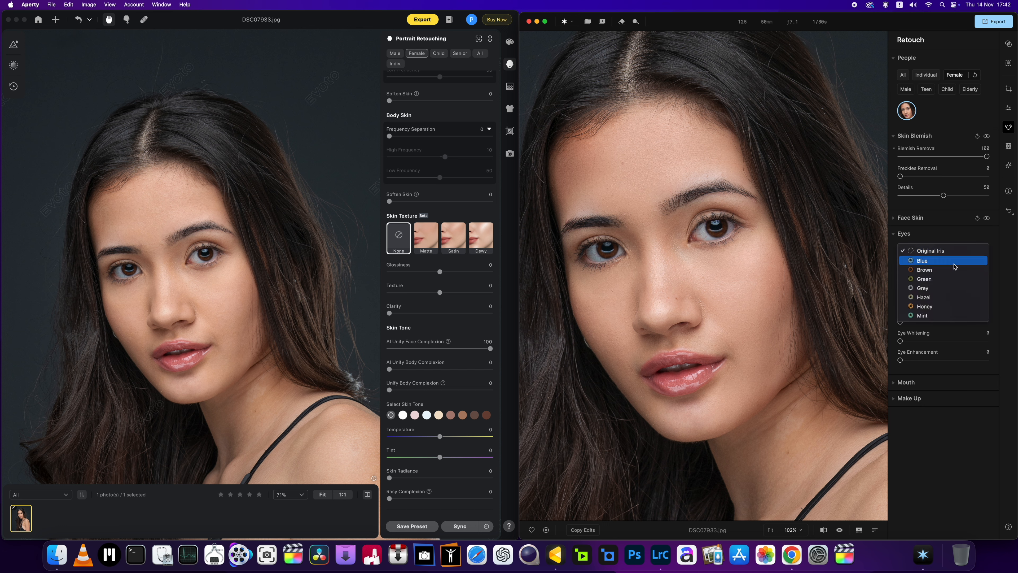
left_click(939, 260)
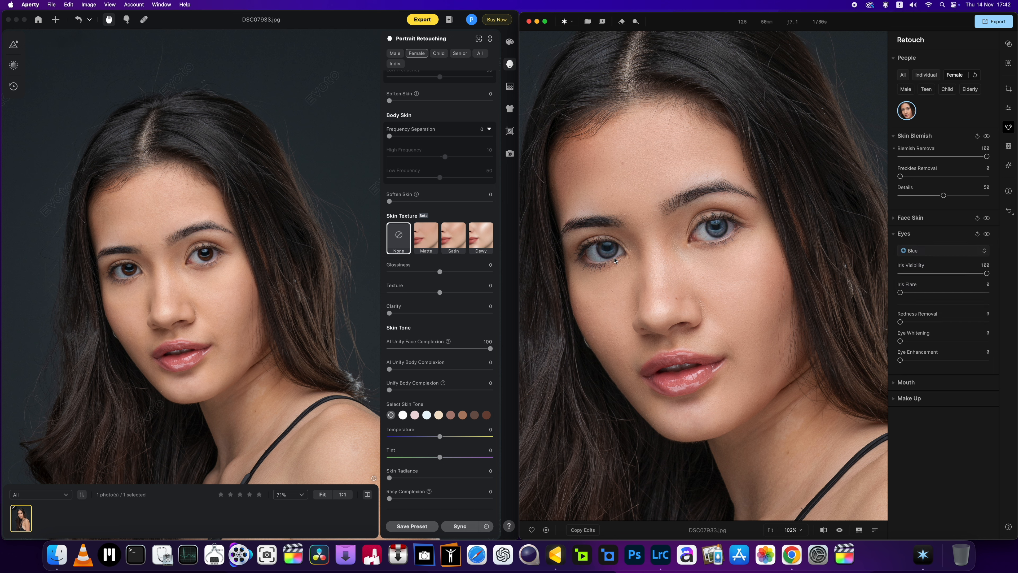
scroll(614, 260, "up", 3)
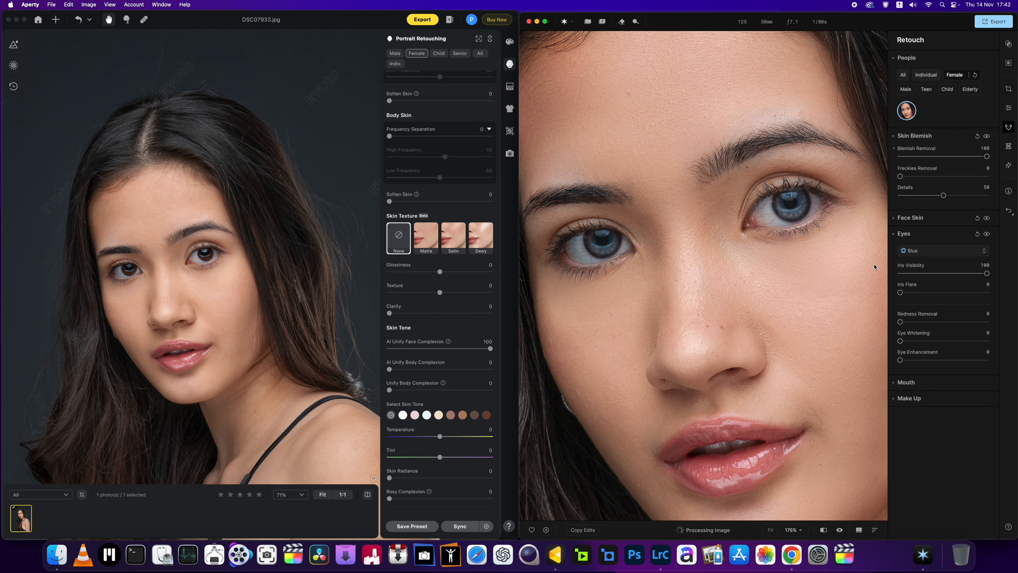
left_click_drag(987, 274, 888, 280)
left_click_drag(900, 273, 1007, 298)
mouse_move(1000, 309)
left_mouse_down()
mouse_move(959, 307)
mouse_move(984, 304)
left_mouse_up()
Step: Change the iris colour to Brown and set Iris Visibility to 20
left_click(979, 251)
left_click(962, 272)
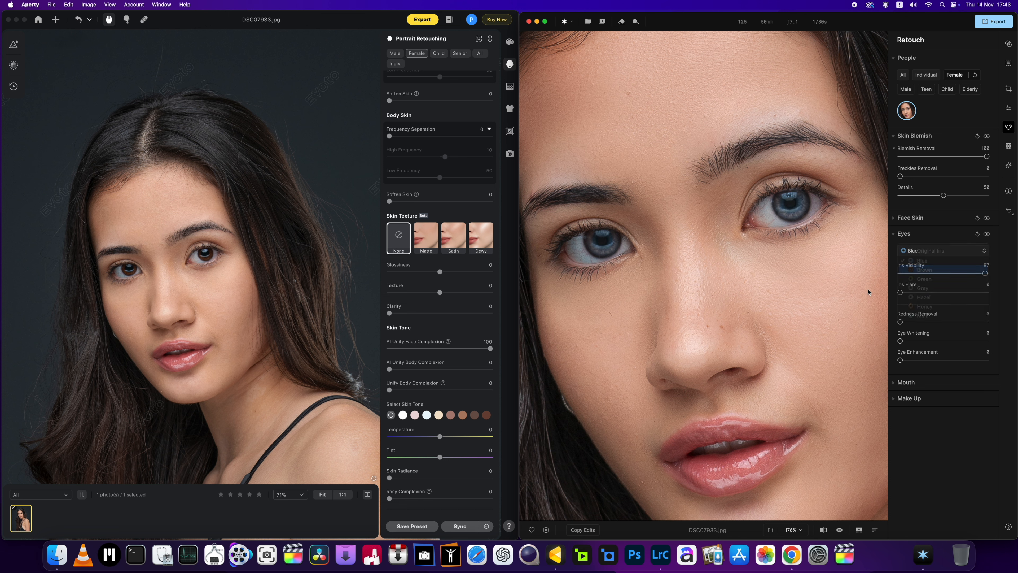
left_click_drag(985, 273, 928, 279)
left_click(682, 287)
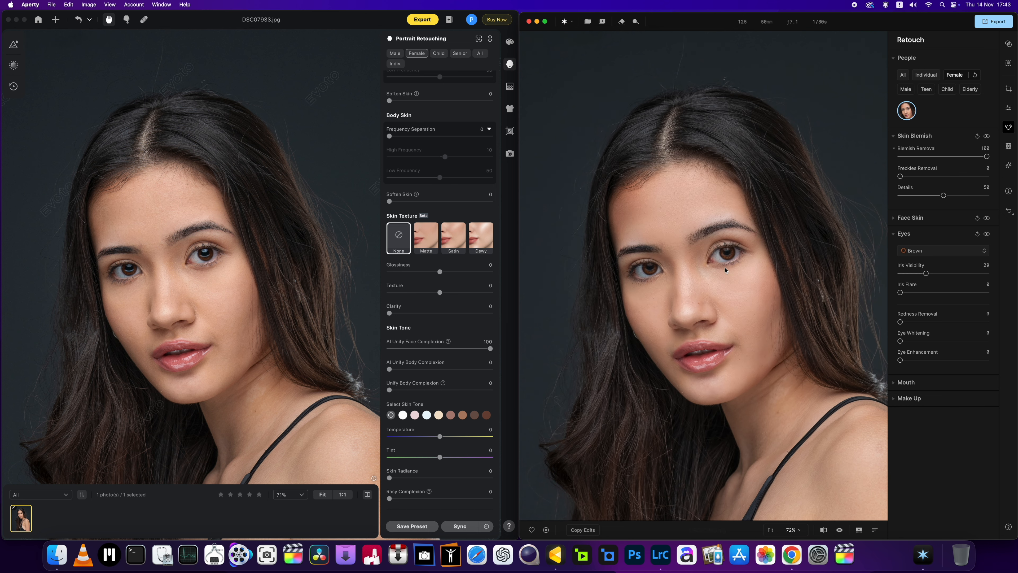
scroll(724, 270, "up", 2)
left_click_drag(929, 274, 922, 275)
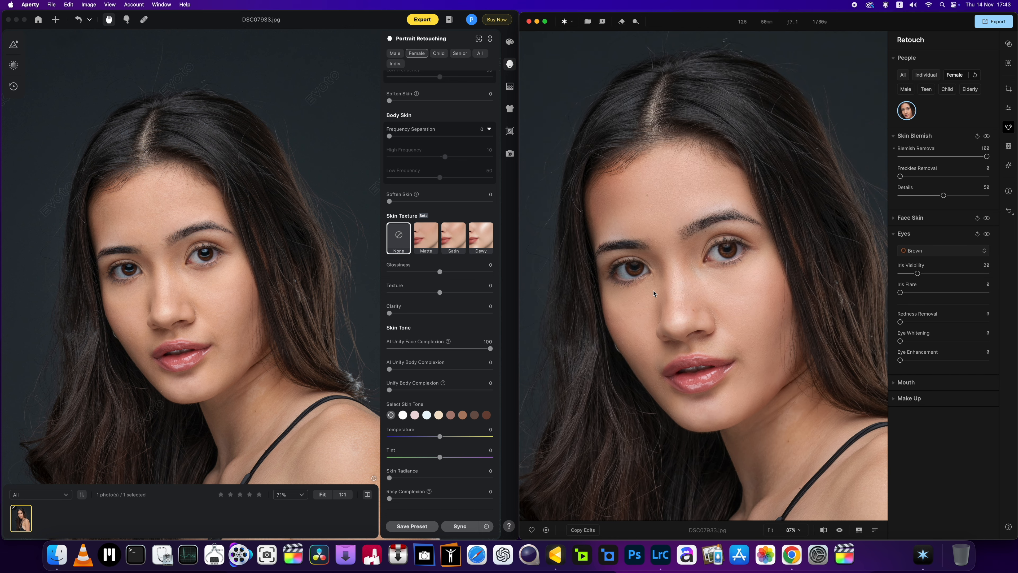
Step: Set the eyes' Redness Removal to 100 in Aperty
scroll(652, 291, "up", 1)
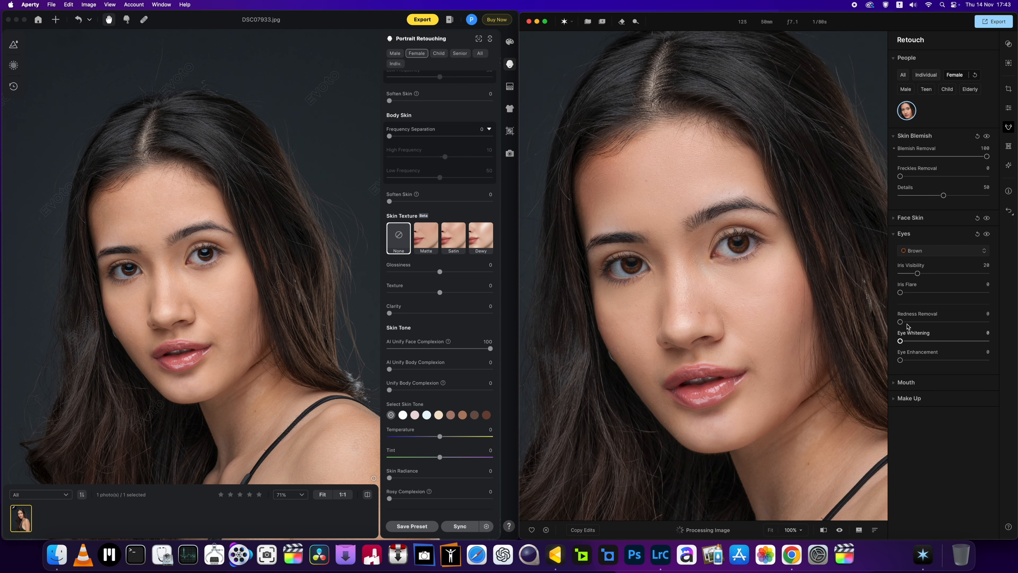
left_click_drag(900, 322, 969, 327)
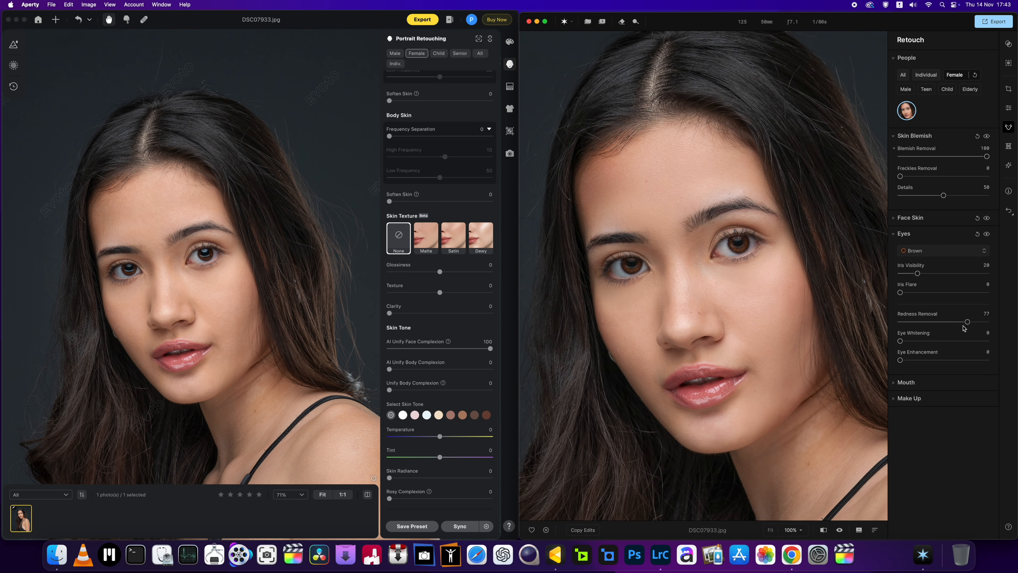
left_click_drag(967, 324, 990, 323)
Step: Set Eye Whitening to 100 and Eye Enhancement to 36
scroll(615, 277, "up", 5)
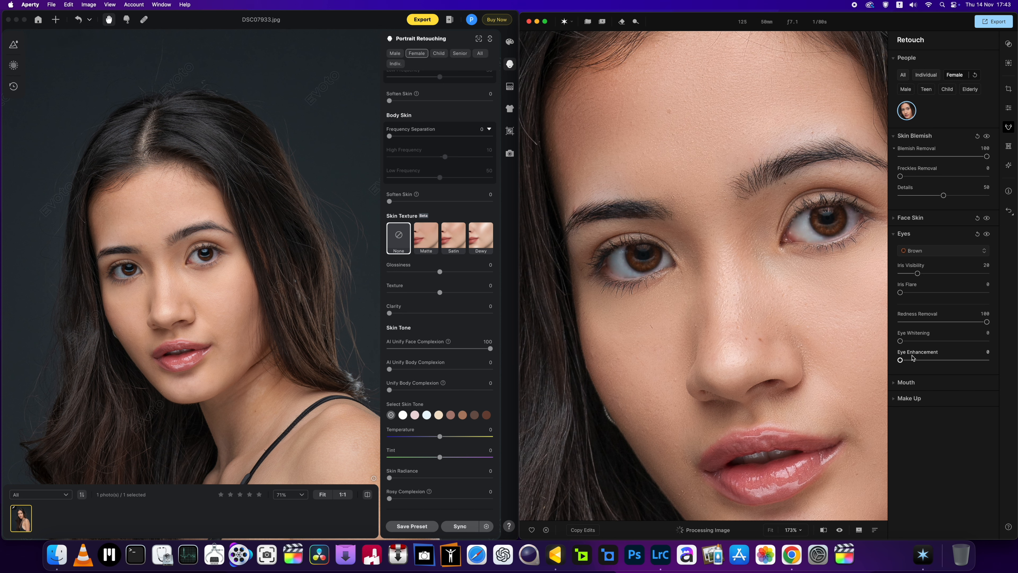
left_click_drag(901, 341, 988, 341)
mouse_move(918, 361)
left_mouse_down()
mouse_move(1001, 359)
mouse_move(932, 362)
left_mouse_up()
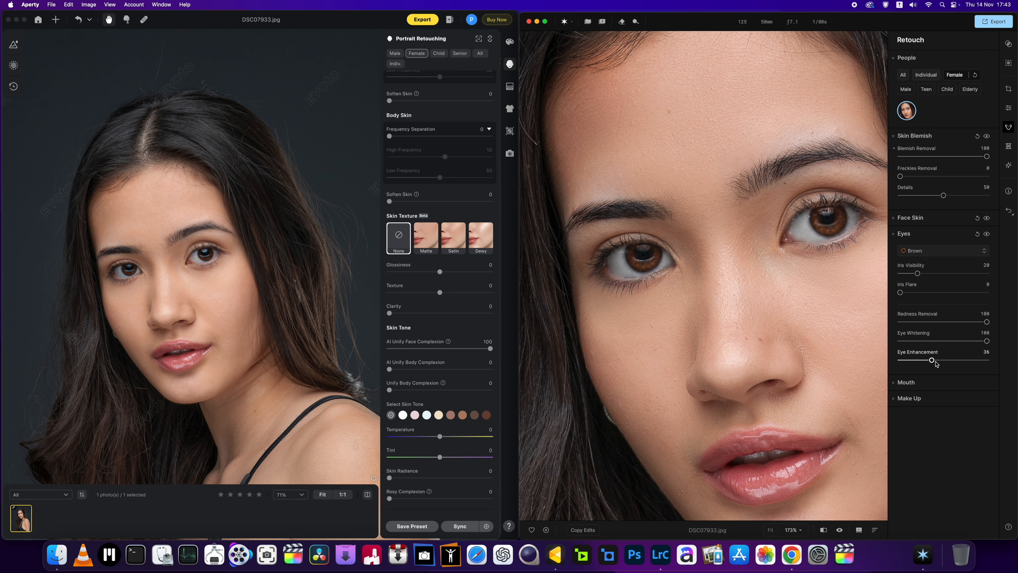
Step: Compare the eyes up close between the original photo and Aperty's edited version
left_click(840, 531)
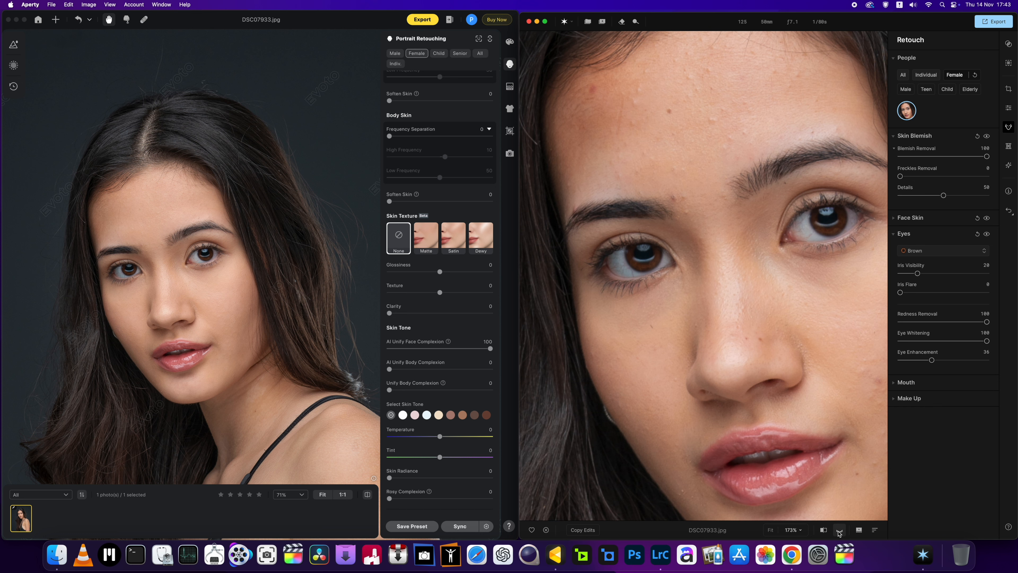
left_click(839, 531)
left_click(839, 531)
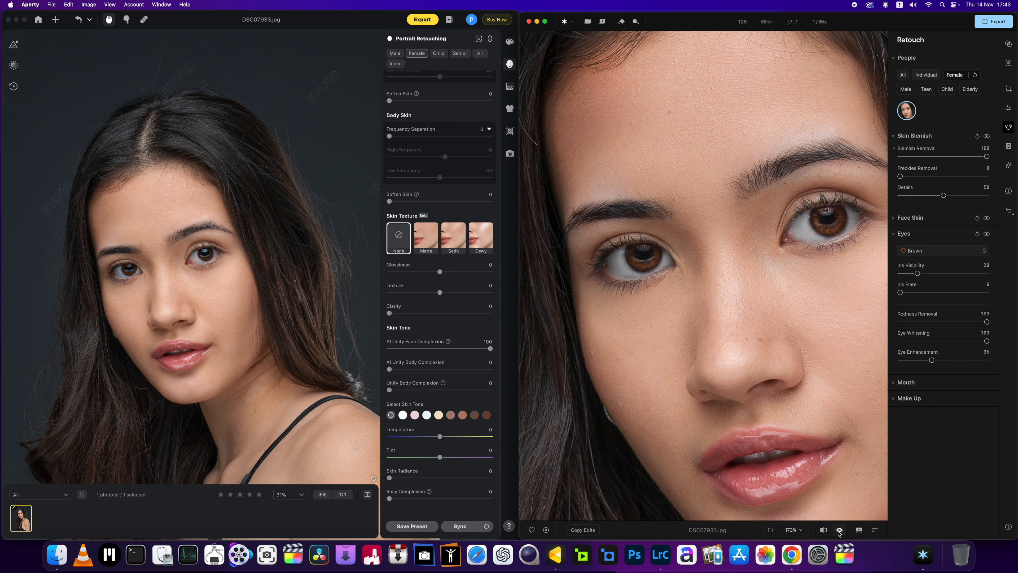
Step: Switch to Evoto's Eyes settings and set Brightness to 16 for both the left and right eye
scroll(241, 296, "up", 5)
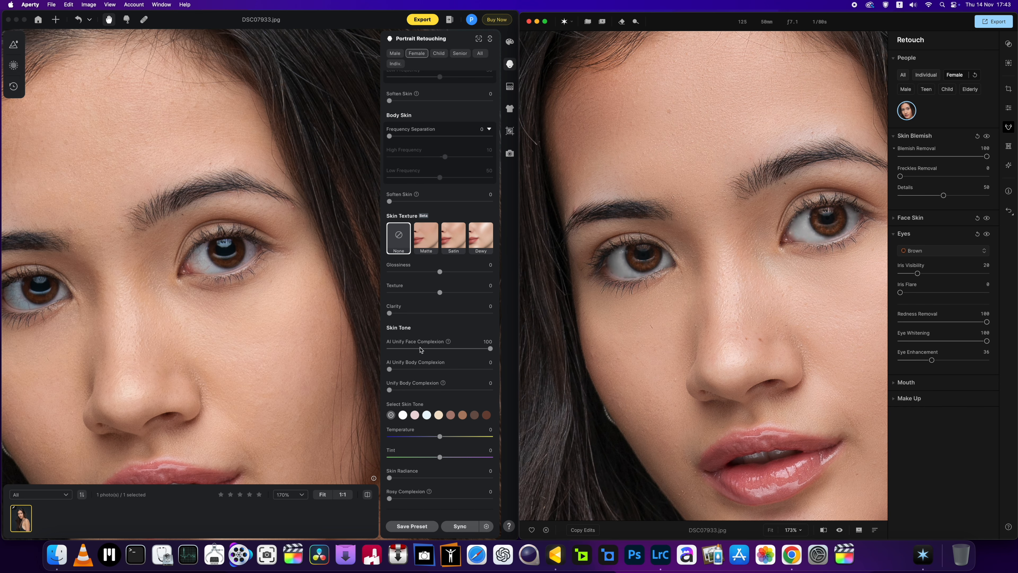
scroll(441, 358, "down", 5)
left_click(417, 434)
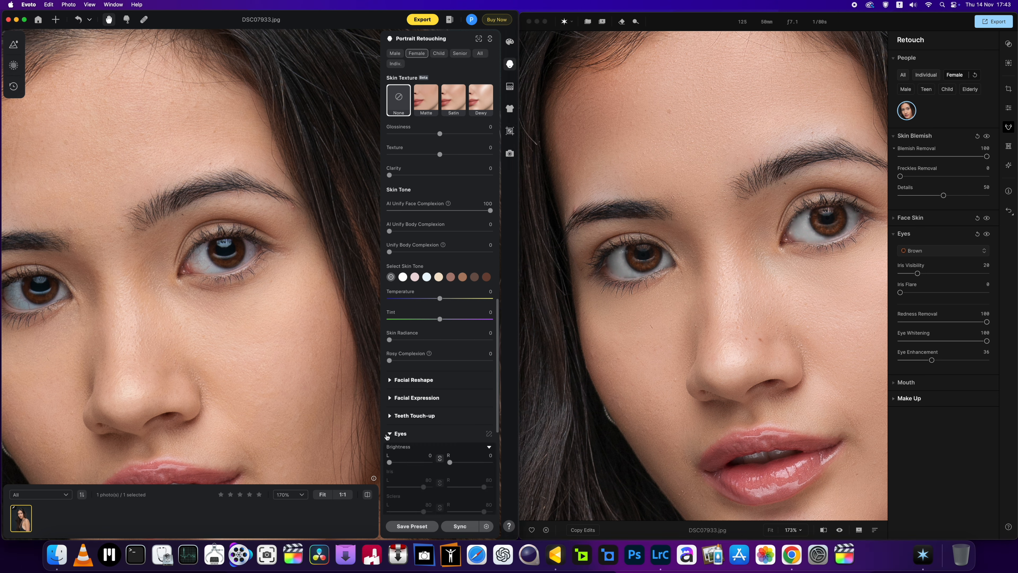
scroll(401, 437, "down", 5)
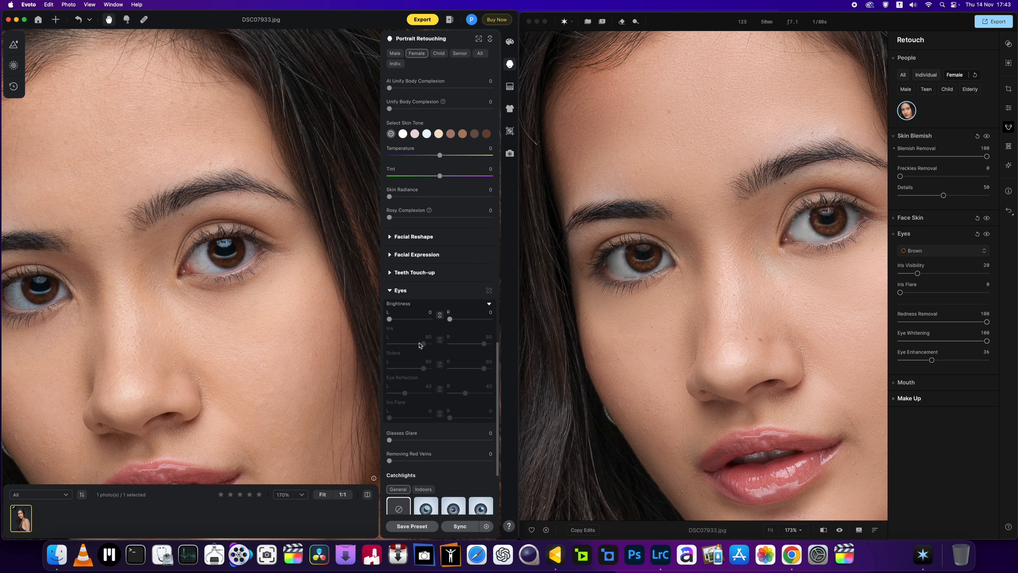
left_click_drag(389, 319, 393, 320)
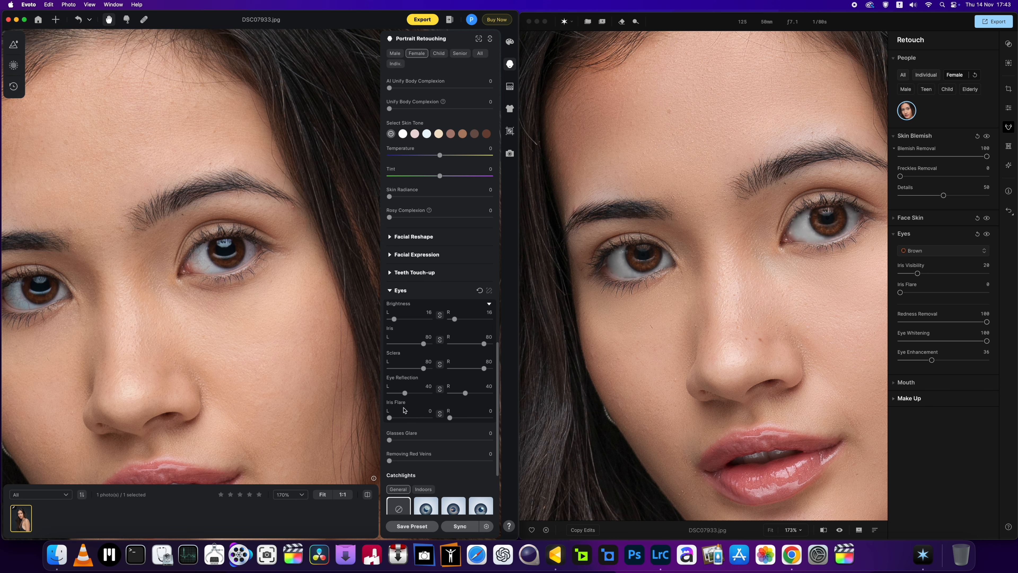
Step: Set Removing Red Veins to 100 and examine the whites of the eye up close
left_click_drag(389, 460, 506, 460)
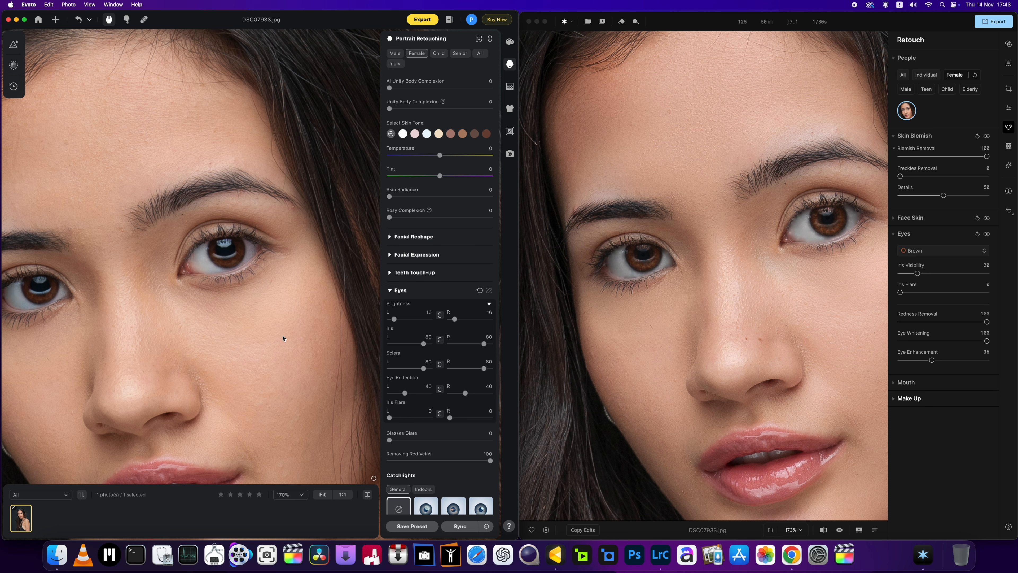
scroll(215, 269, "up", 3)
scroll(606, 274, "up", 3)
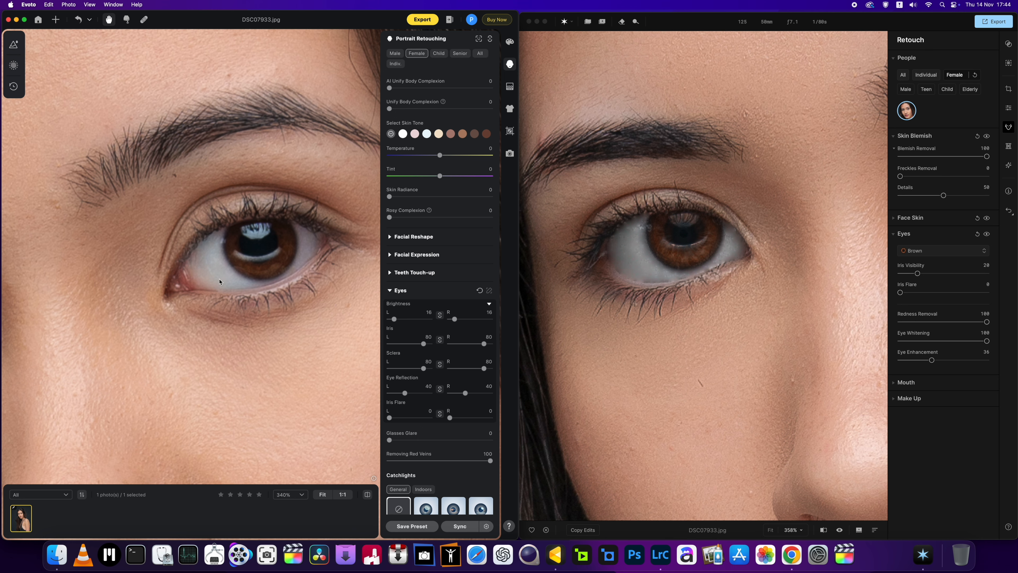
Step: Set Brightness to 33 and Sclera to 88 for both eyes, and compare the result with the original photo
left_click_drag(394, 319, 403, 321)
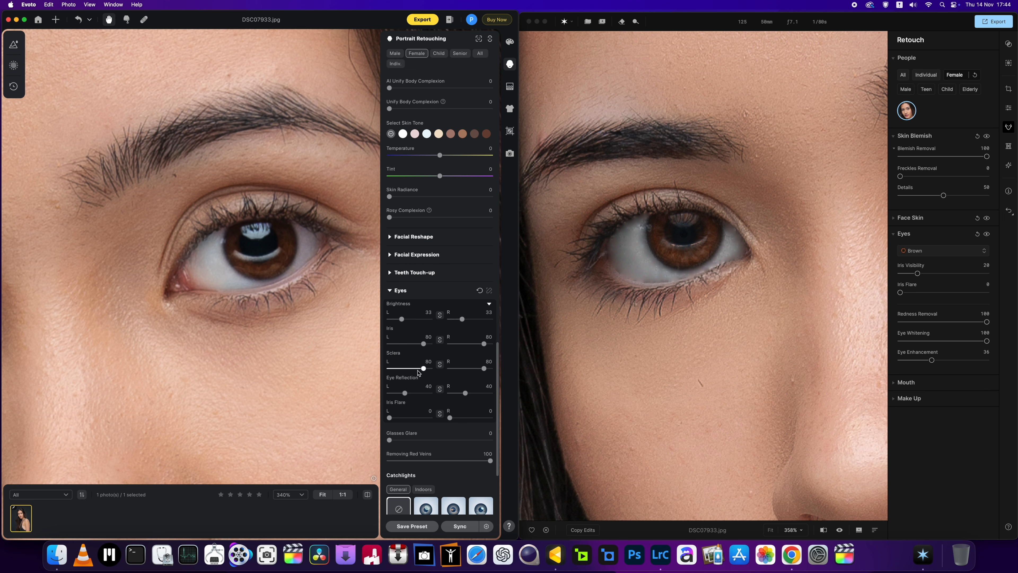
mouse_move(423, 371)
left_mouse_down()
mouse_move(399, 371)
mouse_move(426, 373)
left_mouse_up()
scroll(211, 280, "down", 3)
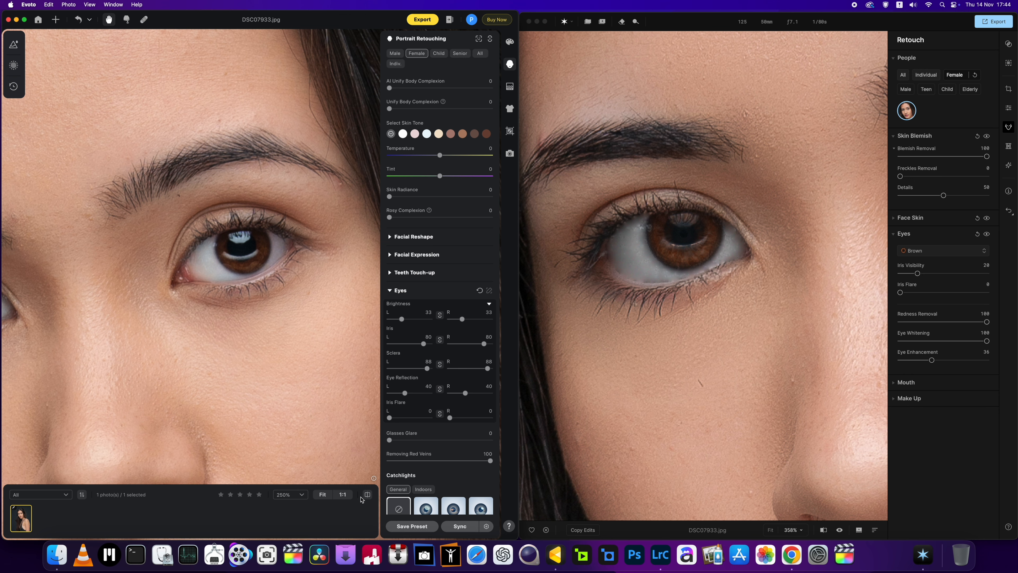
left_click(367, 495)
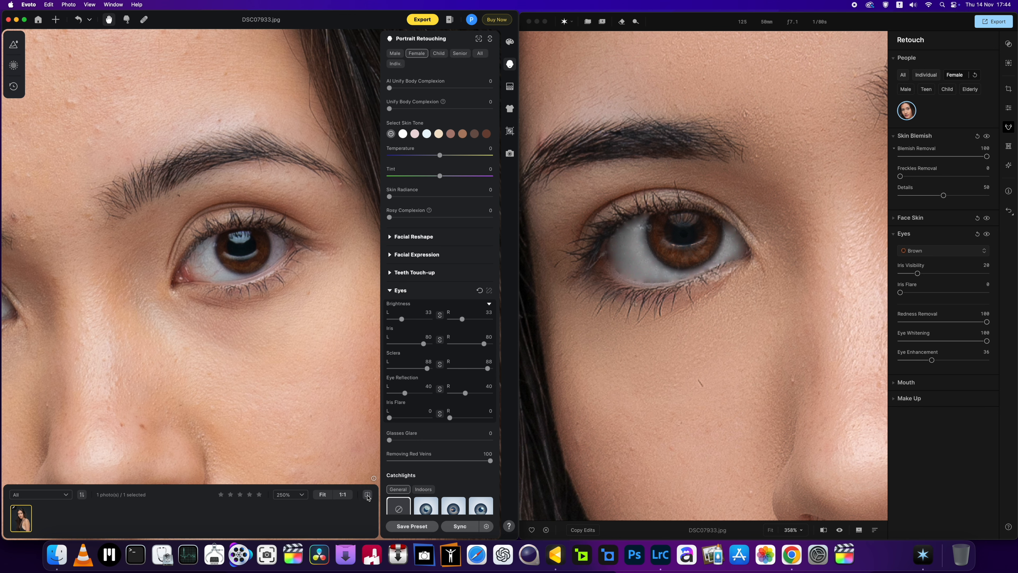
left_click(367, 495)
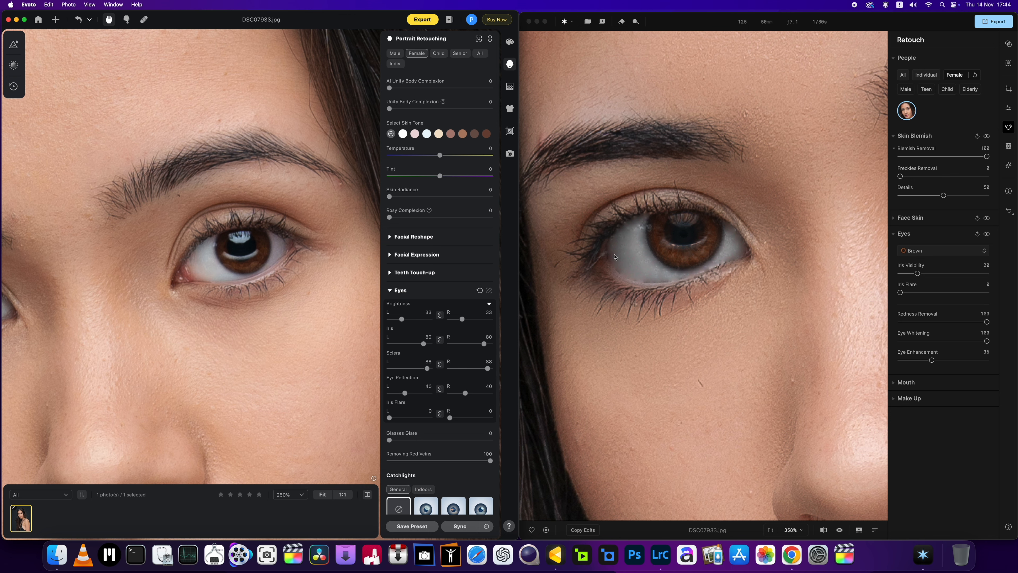
Step: Switch to Aperty, set Eye Whitening to 14 and check both eyes up close
scroll(619, 252, "down", 3)
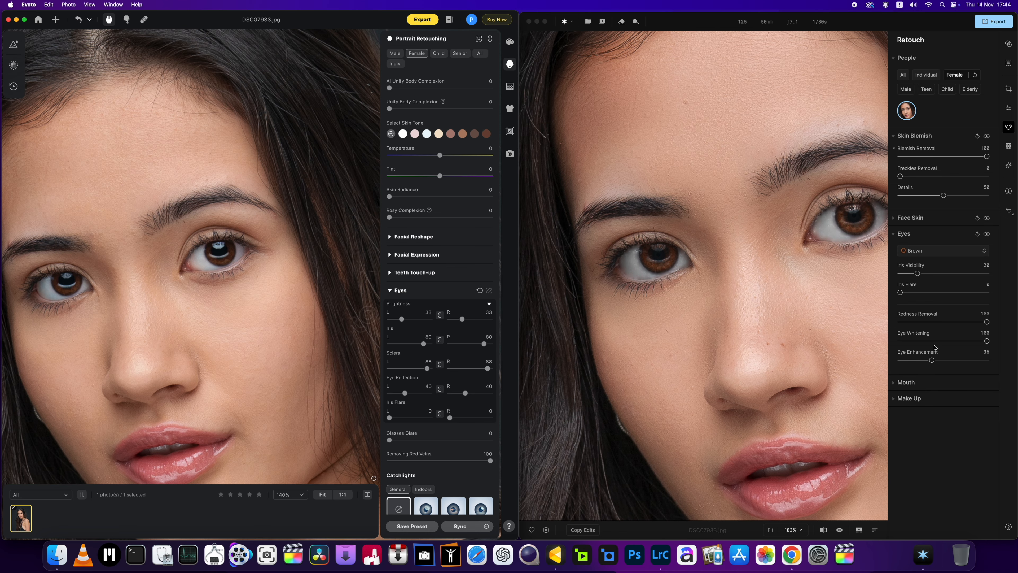
mouse_move(987, 340)
left_mouse_down()
mouse_move(899, 341)
mouse_move(983, 341)
mouse_move(913, 341)
left_mouse_up()
scroll(758, 330, "down", 5)
left_click_drag(783, 315, 722, 301)
scroll(723, 302, "up", 3)
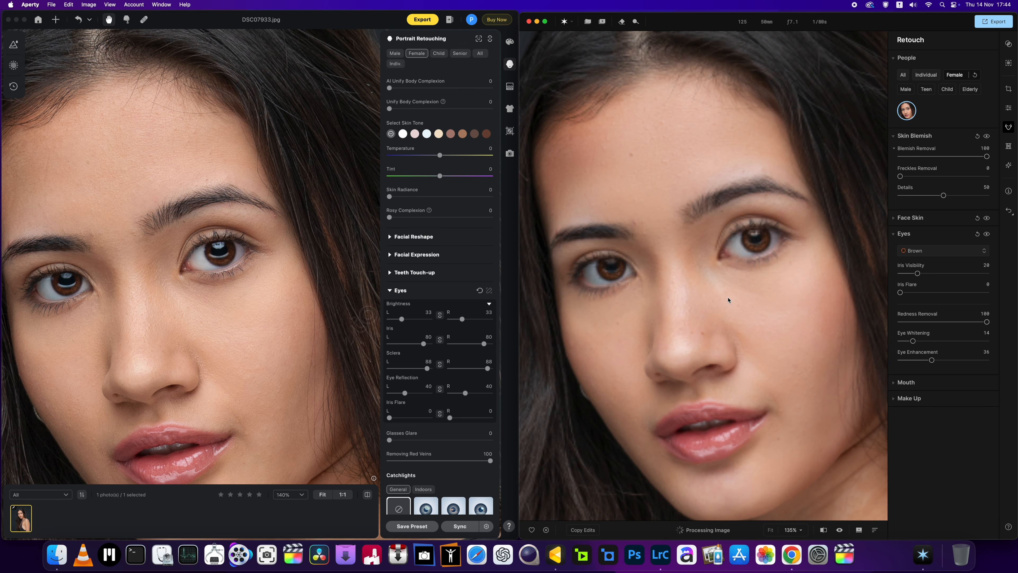
scroll(635, 259, "up", 3)
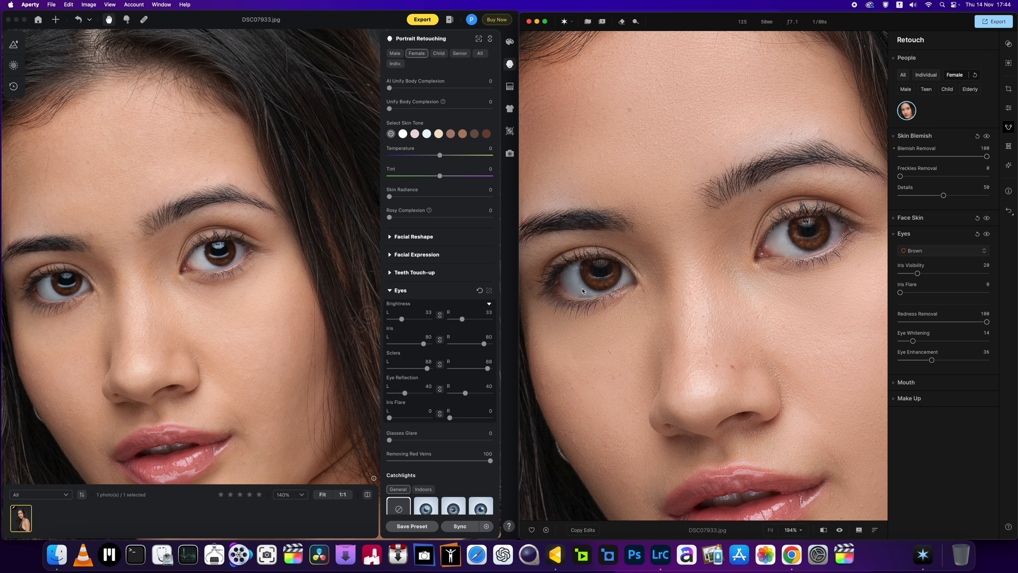
Step: Change the iris colour to Original Iris, try Blue, and return to Original Iris
left_click(925, 250)
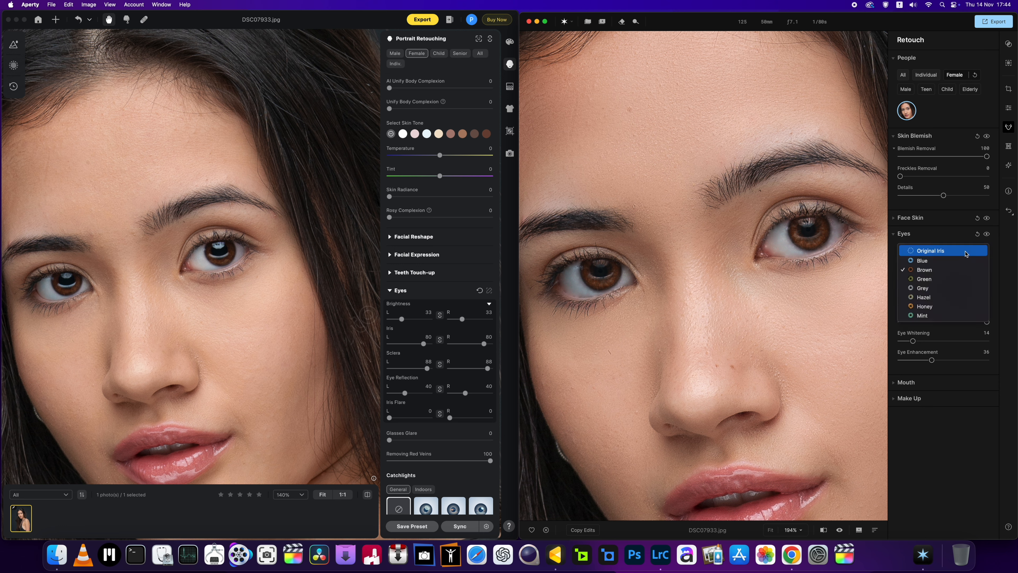
left_click(929, 250)
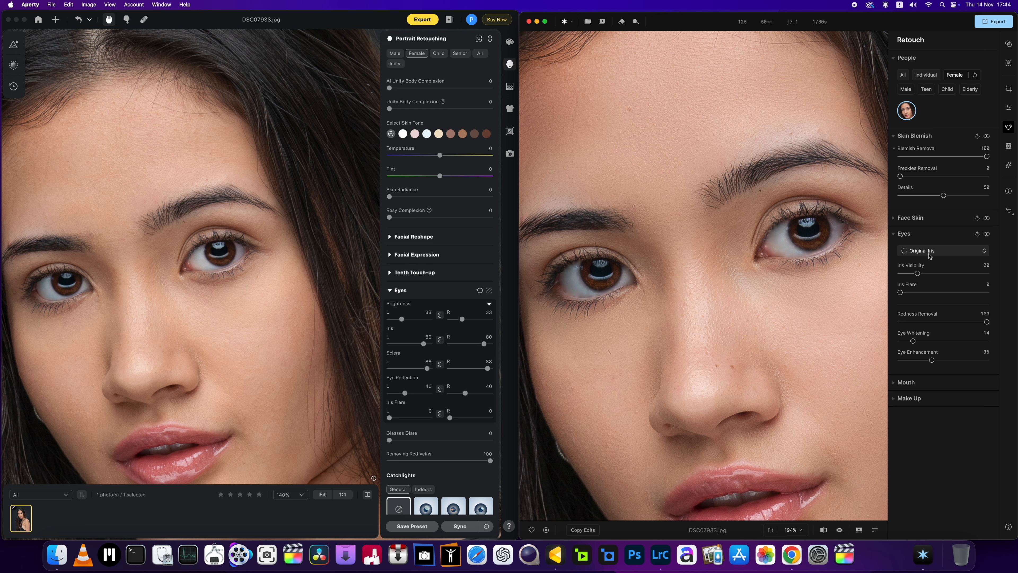
left_click(931, 249)
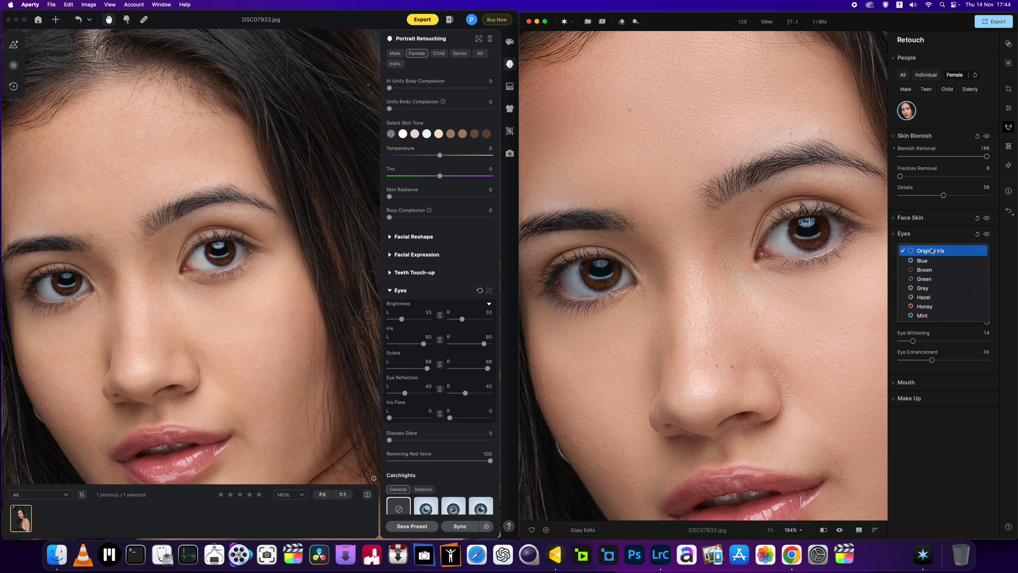
left_click(930, 263)
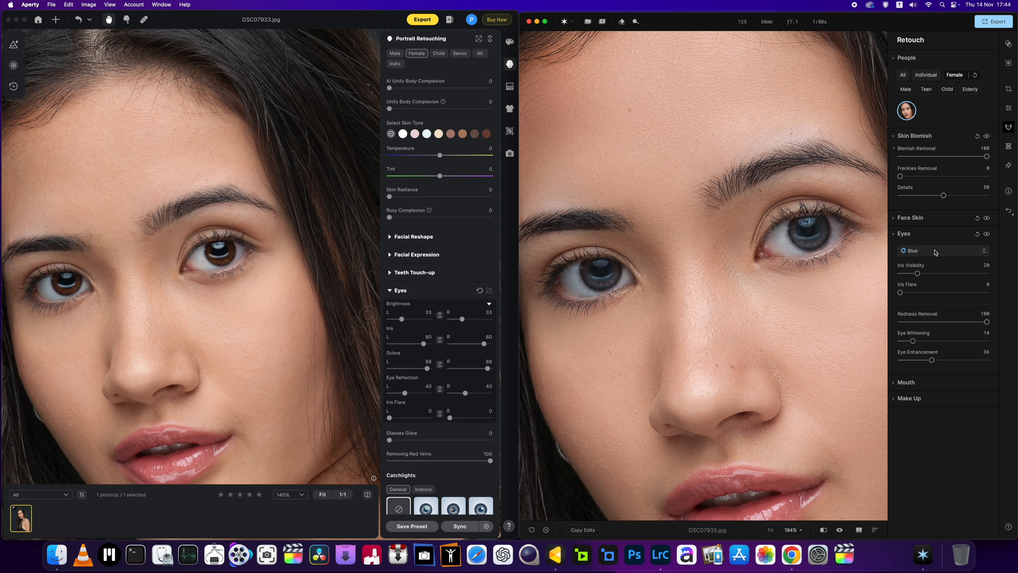
left_click(931, 250)
left_click(926, 250)
scroll(621, 287, "down", 3)
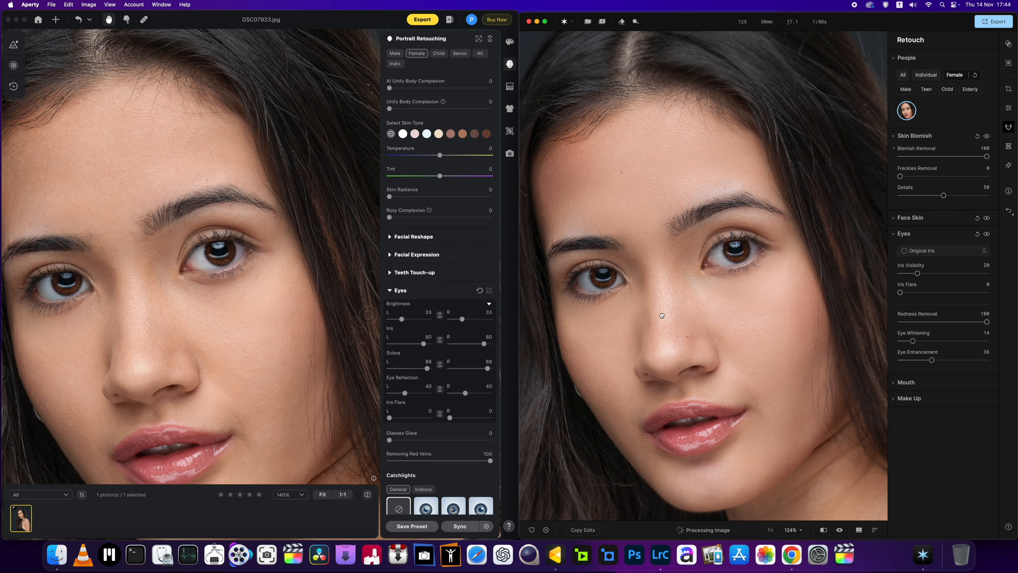
left_click_drag(658, 317, 651, 300)
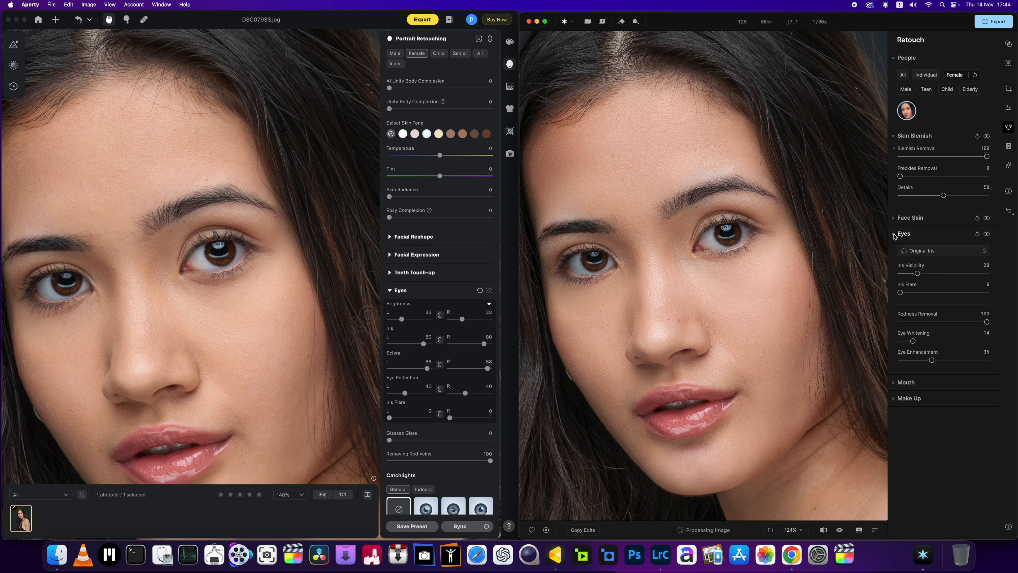
Step: Open the Make Up settings and apply Cheeks & Nose blush with Amount 57, then raise Amount to 100 and set Tone to 94
left_click(895, 235)
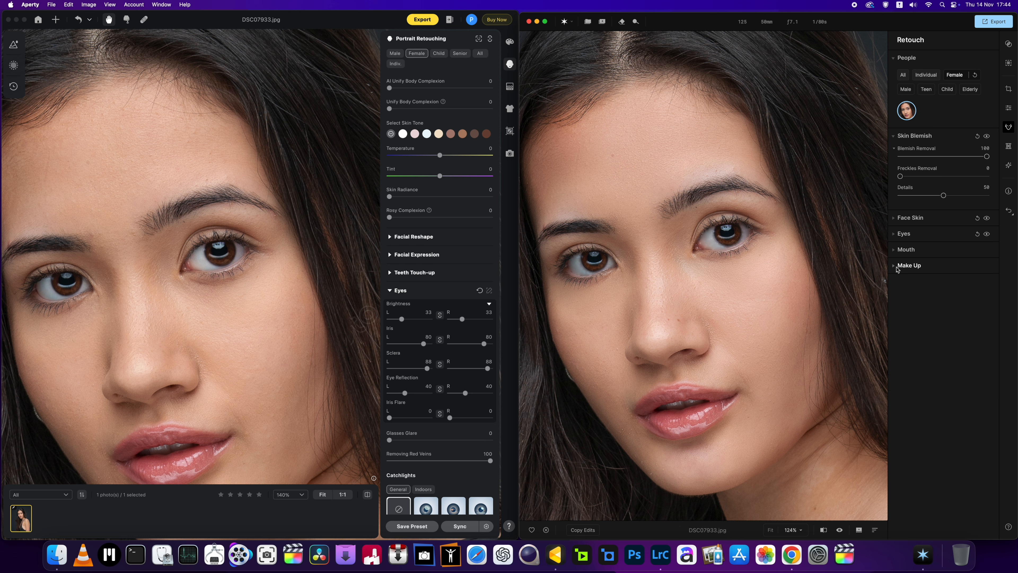
left_click(896, 268)
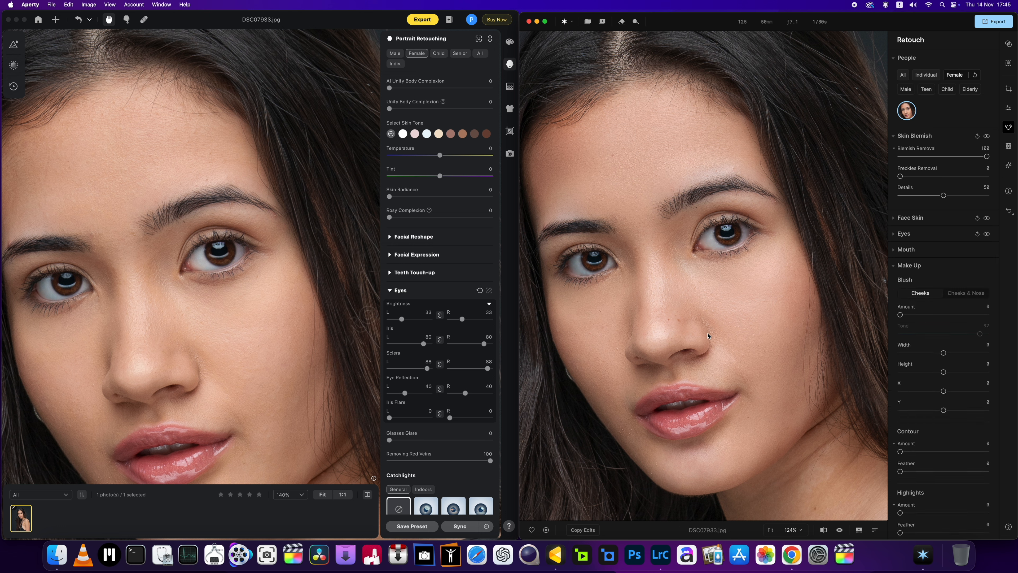
scroll(708, 337, "down", 2)
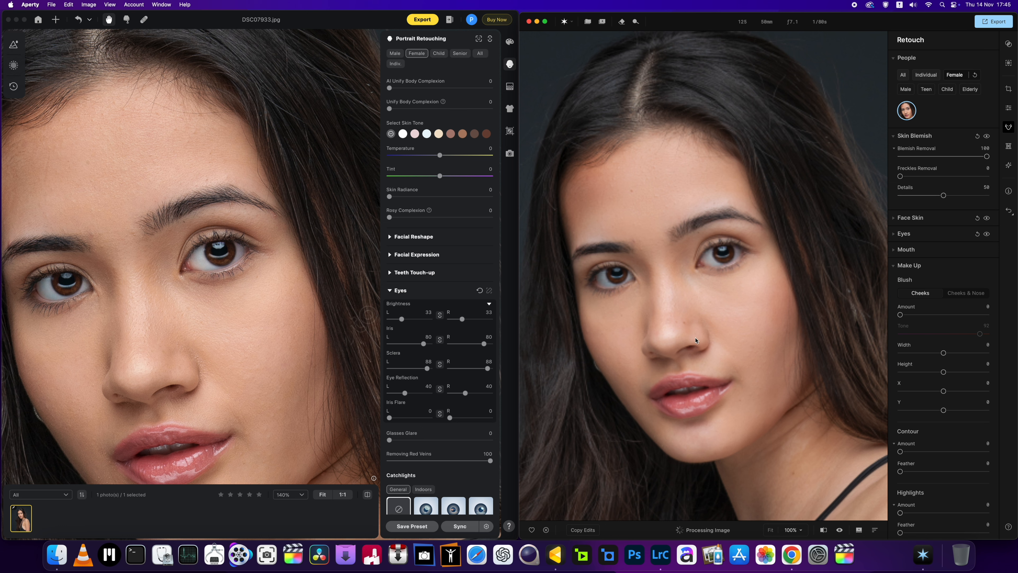
left_click(961, 294)
left_click_drag(899, 315, 949, 317)
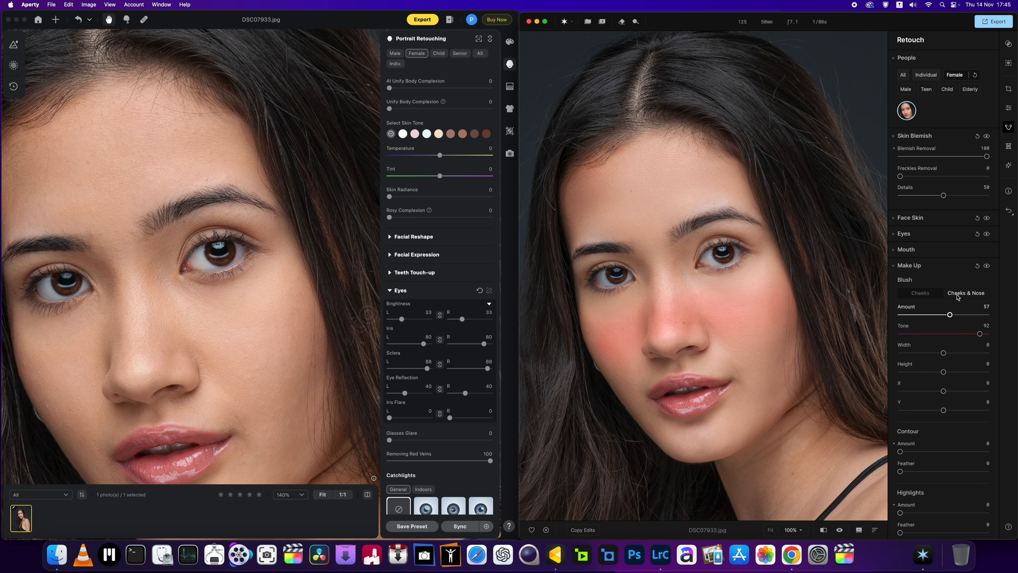
scroll(651, 330, "up", 2)
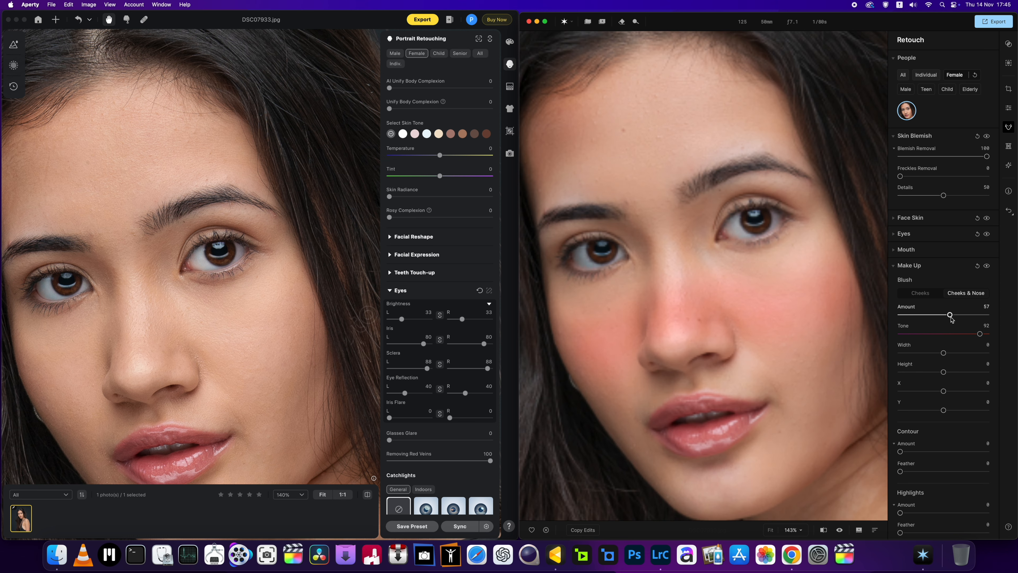
left_click_drag(950, 315, 982, 341)
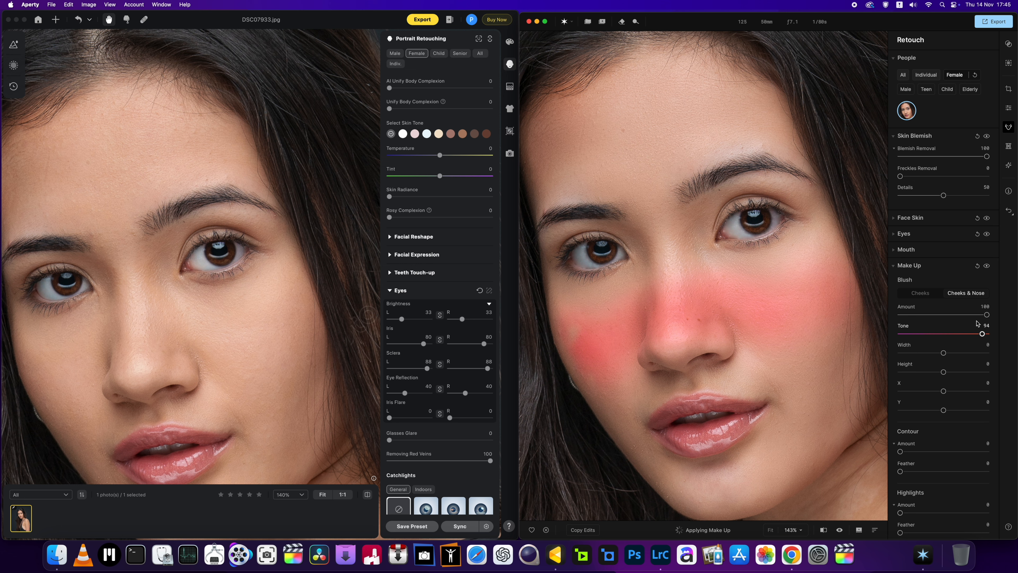
Step: Switch the blush to Cheeks, reduce its Amount to 13, and raise it to 28 after viewing the portrait
left_click(919, 292)
scroll(737, 311, "down", 2)
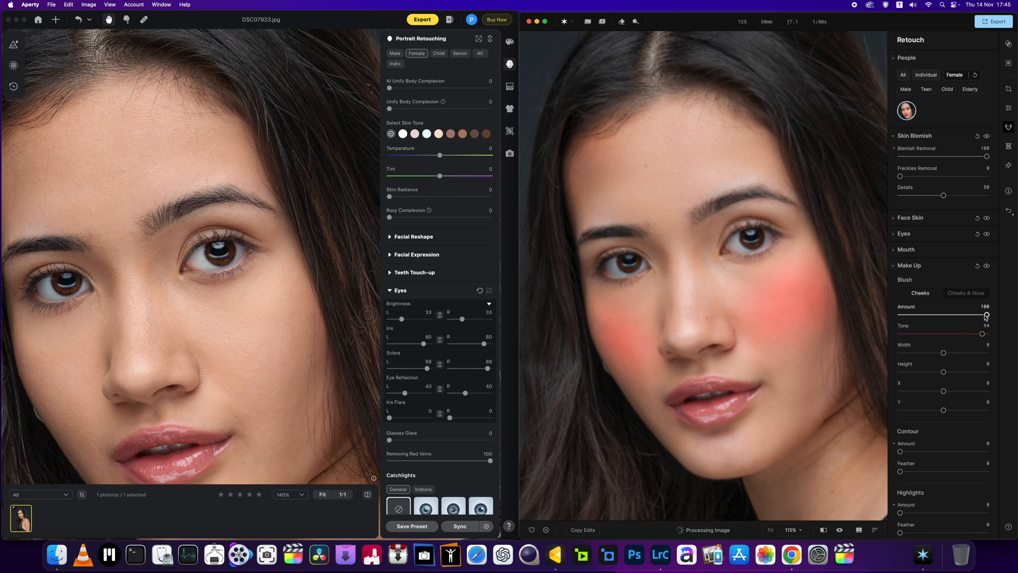
left_click_drag(987, 314, 911, 315)
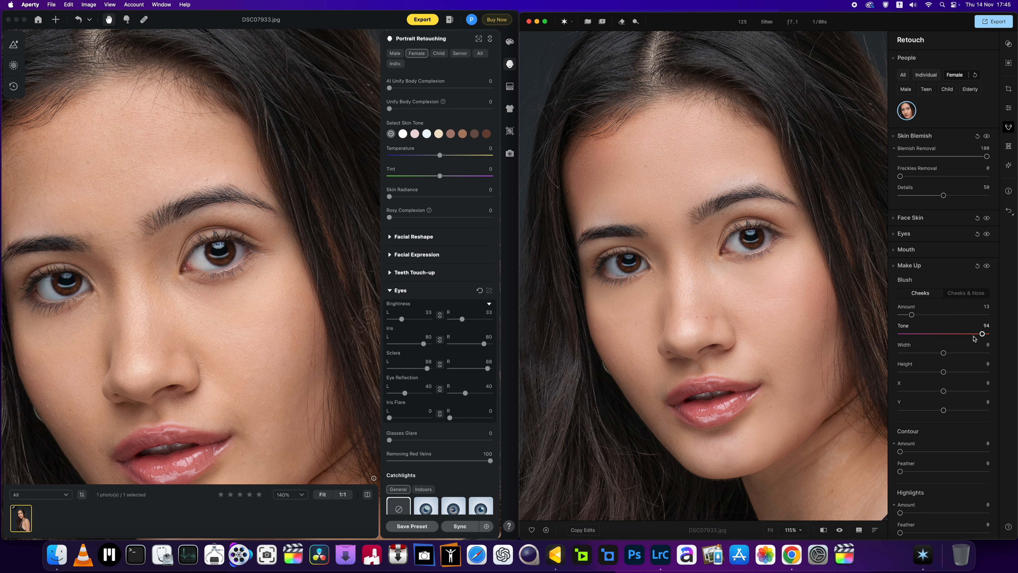
scroll(829, 337, "down", 3)
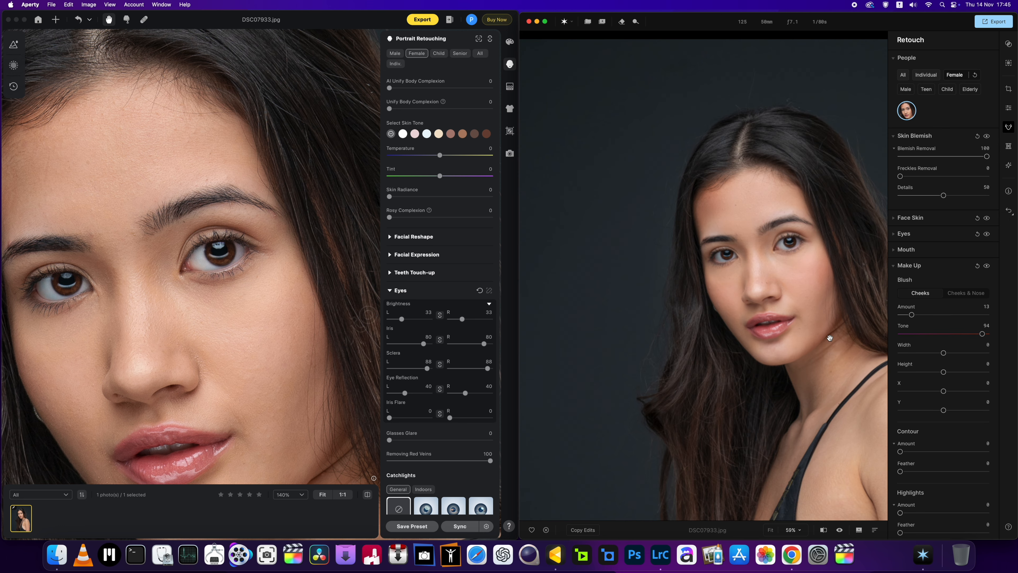
left_click_drag(829, 338, 791, 337)
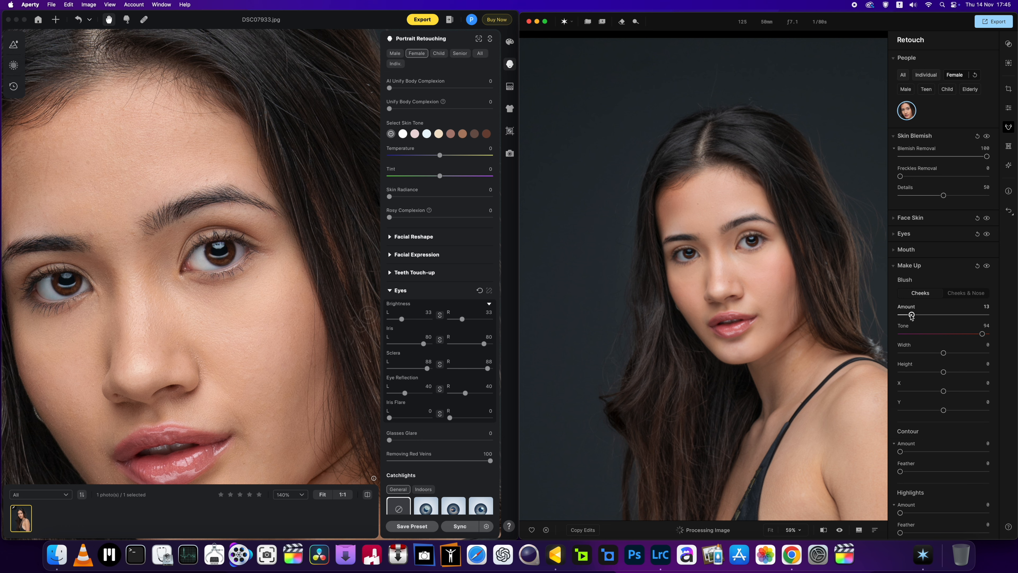
left_click_drag(911, 314, 925, 314)
scroll(715, 263, "up", 2)
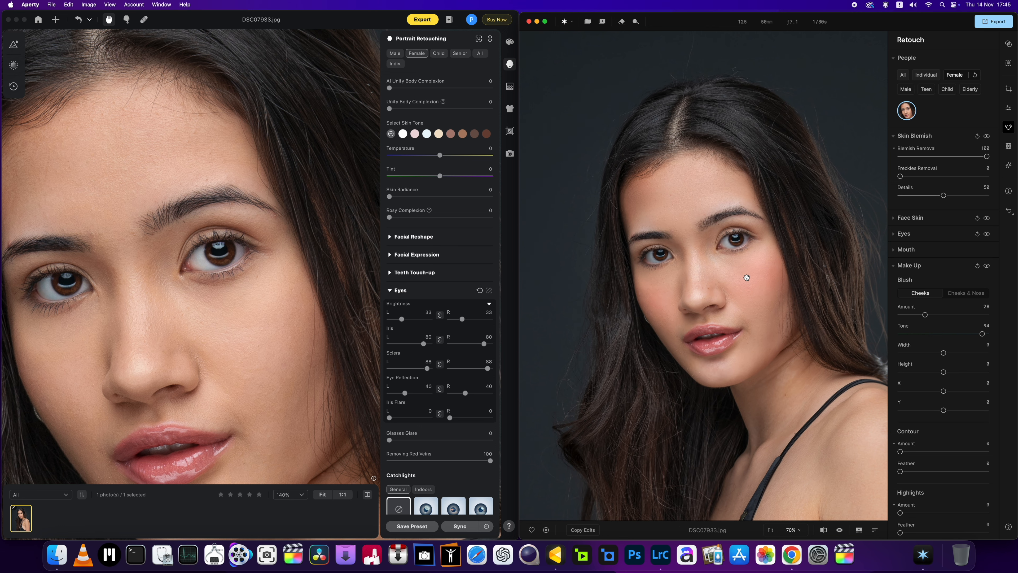
scroll(702, 284, "up", 2)
scroll(701, 284, "down", 2)
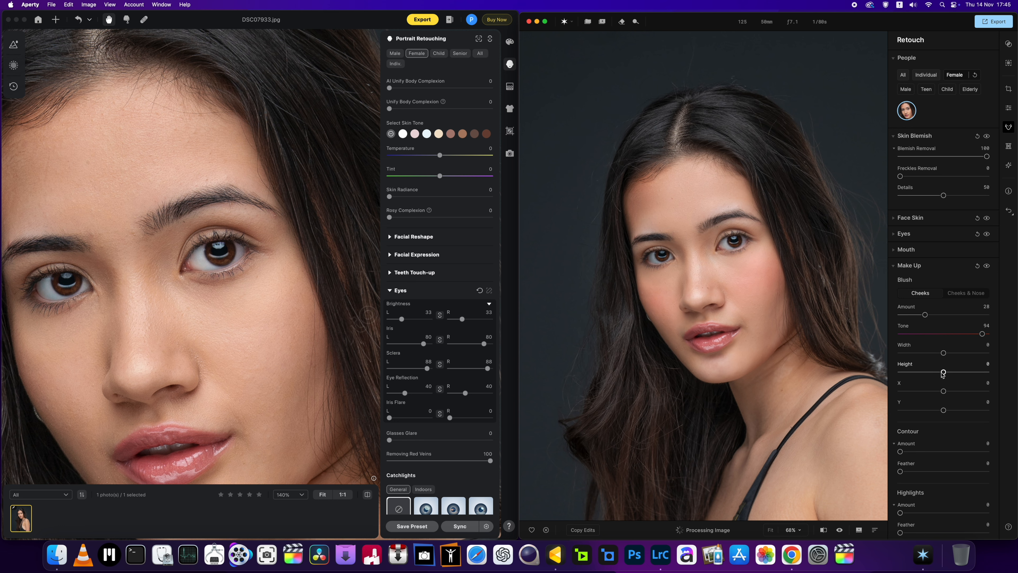
Step: Set the cheek blush's Height to 5, X to 2 and Amount to 50
mouse_move(943, 373)
left_mouse_down()
mouse_move(974, 373)
mouse_move(945, 373)
left_mouse_up()
left_click_drag(904, 394, 945, 395)
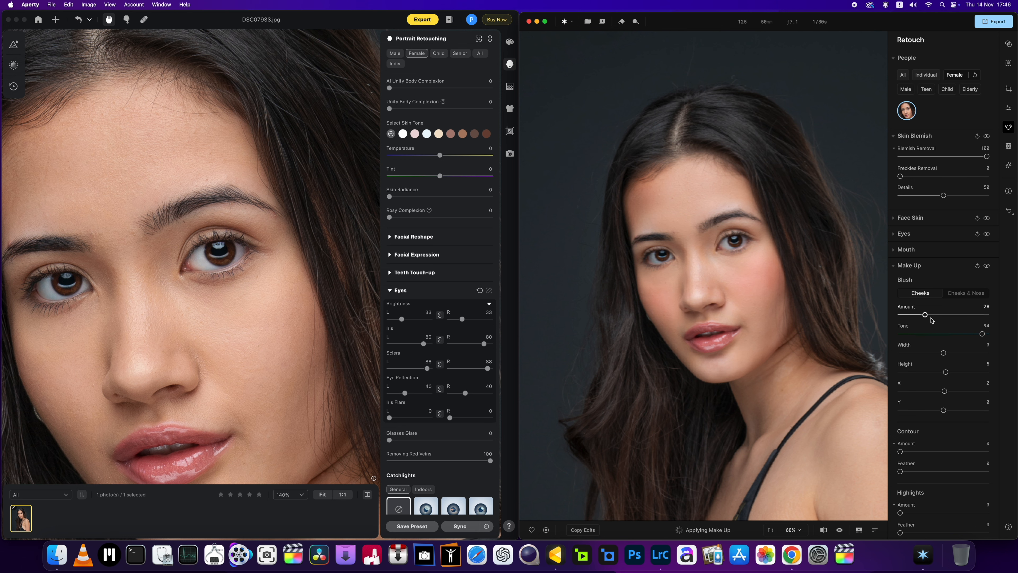
left_click_drag(931, 317, 946, 316)
Step: Switch to Evoto, close its Eyes settings and apply blush style 01 from the Makeup settings
scroll(160, 302, "down", 5)
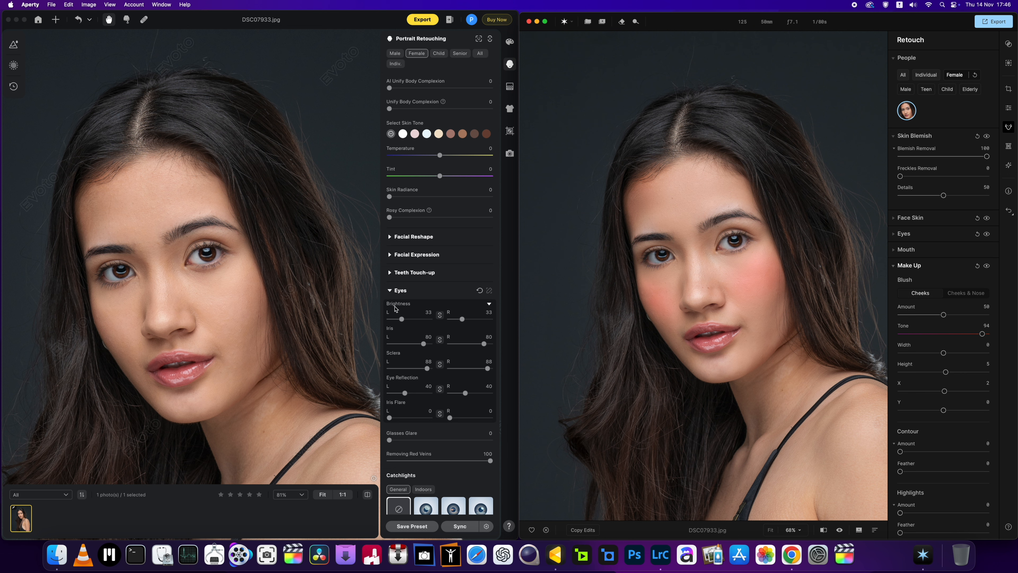
left_click(394, 297)
scroll(393, 296, "up", 10)
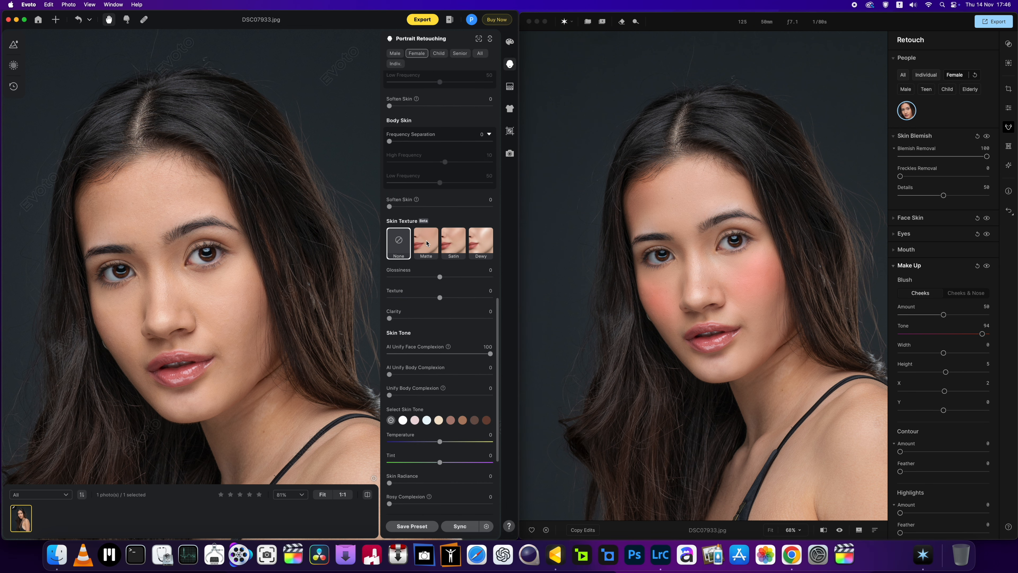
scroll(427, 245, "up", 2)
scroll(426, 245, "down", 6)
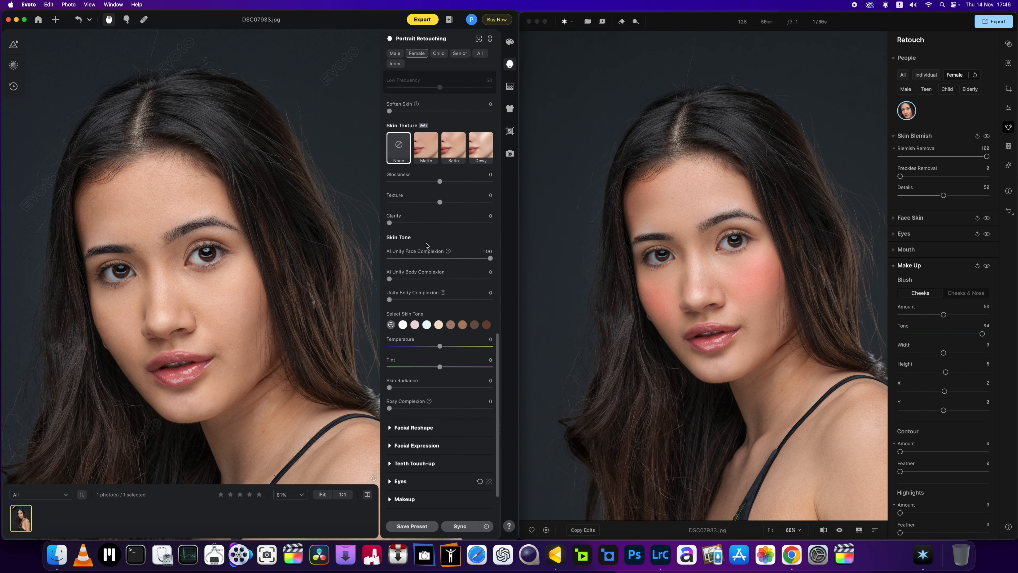
scroll(427, 245, "down", 2)
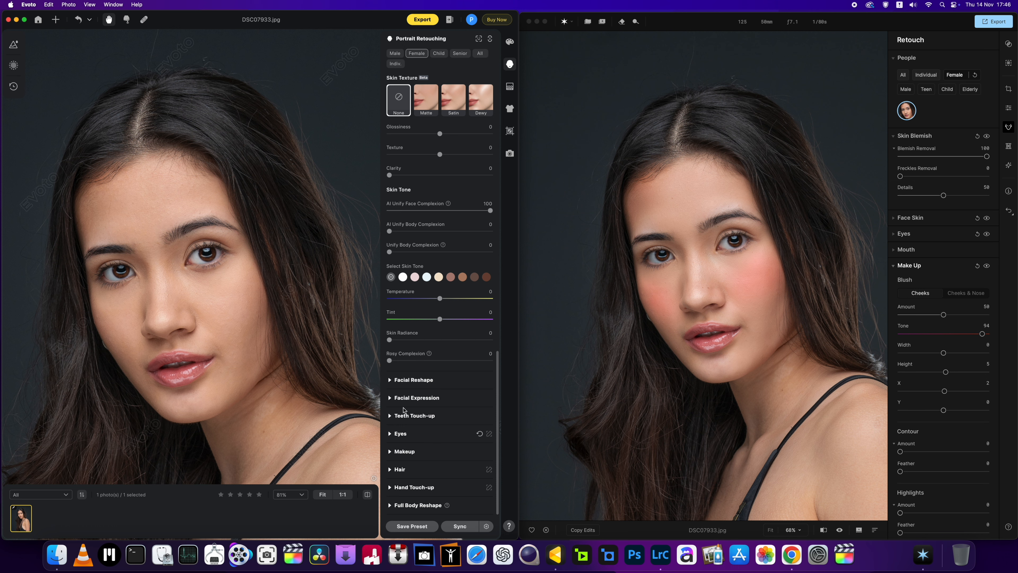
left_click(391, 453)
scroll(429, 427, "down", 15)
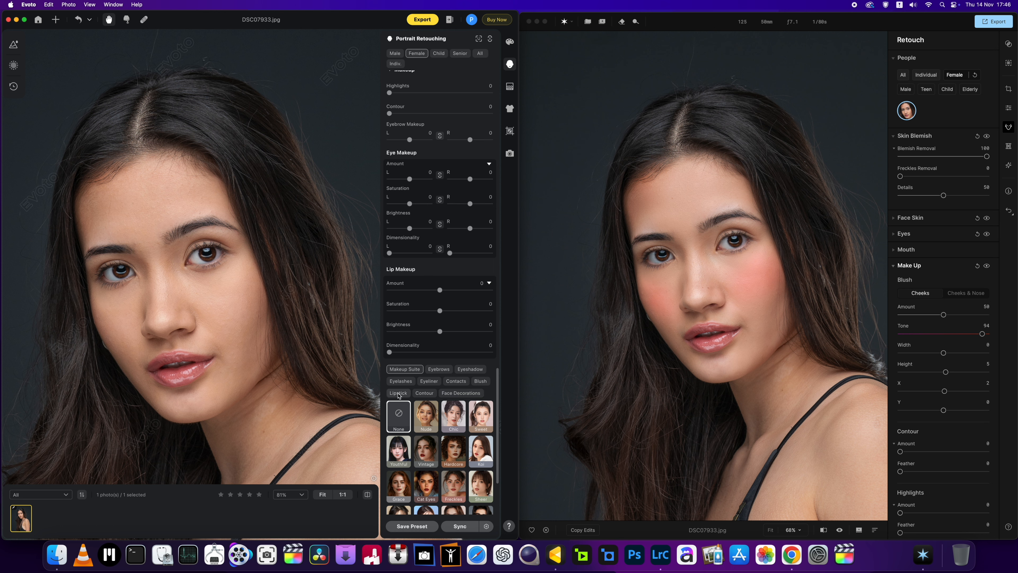
left_click(483, 382)
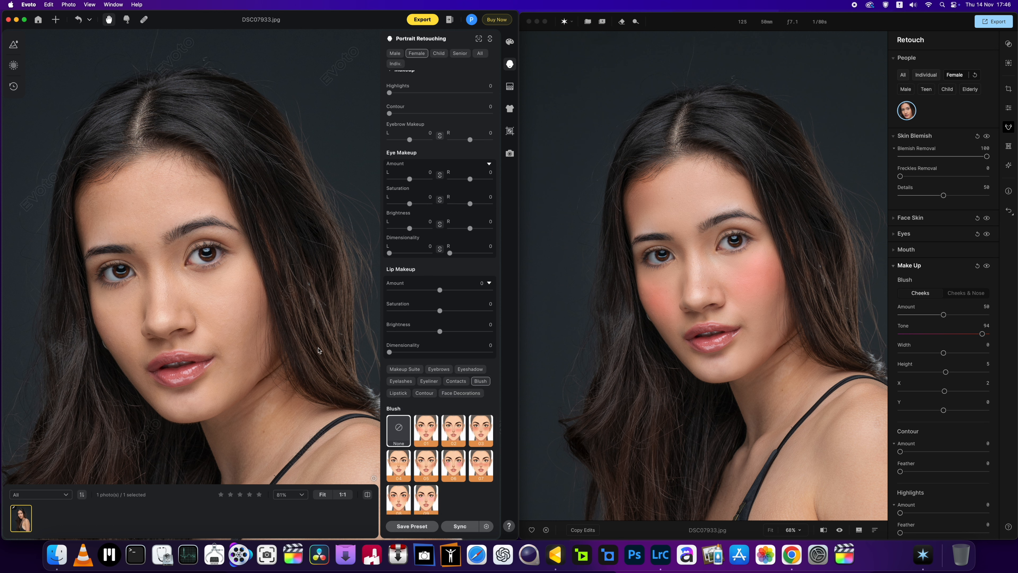
left_click(426, 435)
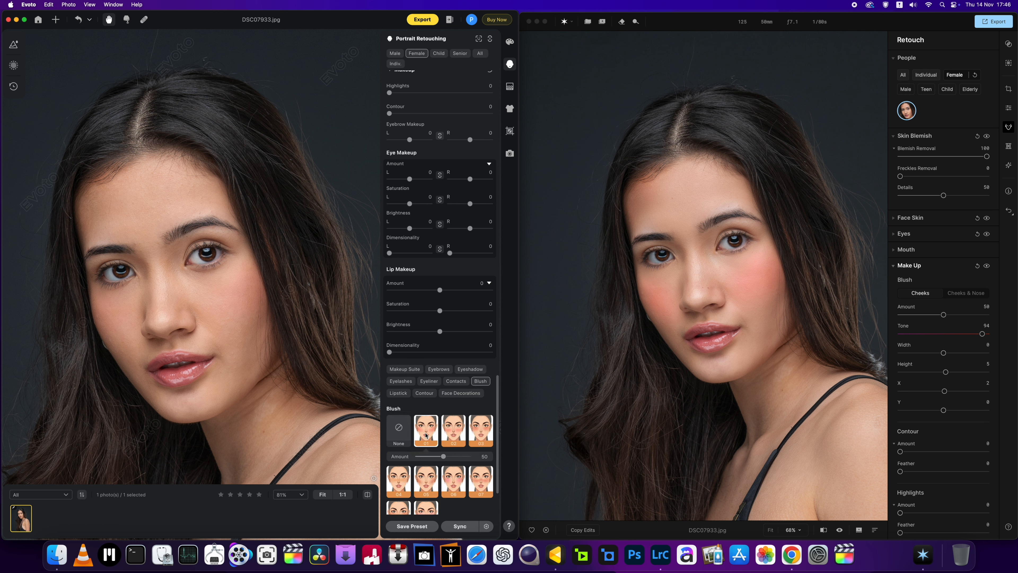
Step: Sample blush styles 03 and 02 in Evoto, then apply style 05 with its Amount at 66
left_click(483, 437)
left_click(451, 439)
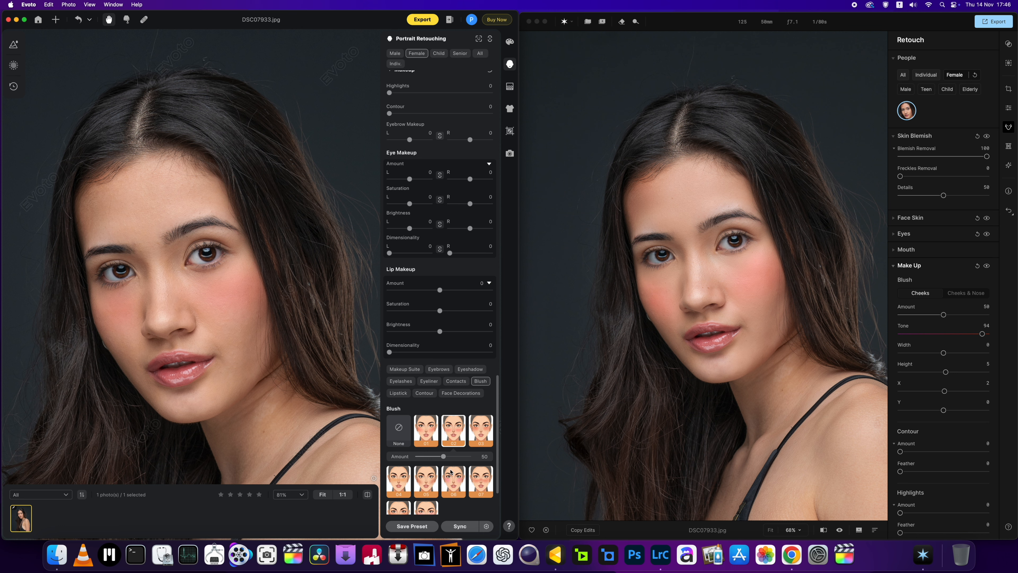
mouse_move(444, 456)
left_mouse_down()
mouse_move(458, 457)
mouse_move(449, 457)
left_mouse_up()
left_click(403, 486)
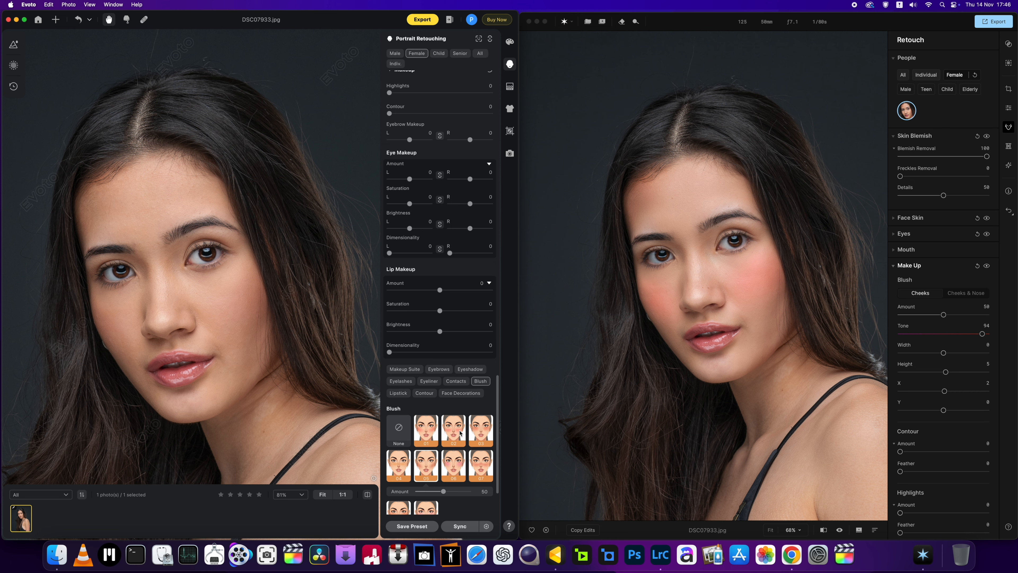
mouse_move(444, 491)
left_mouse_down()
mouse_move(461, 492)
mouse_move(452, 491)
left_mouse_up()
Step: Switch to Aperty and set the cheek blush's Tone to 27
left_click_drag(982, 334, 924, 341)
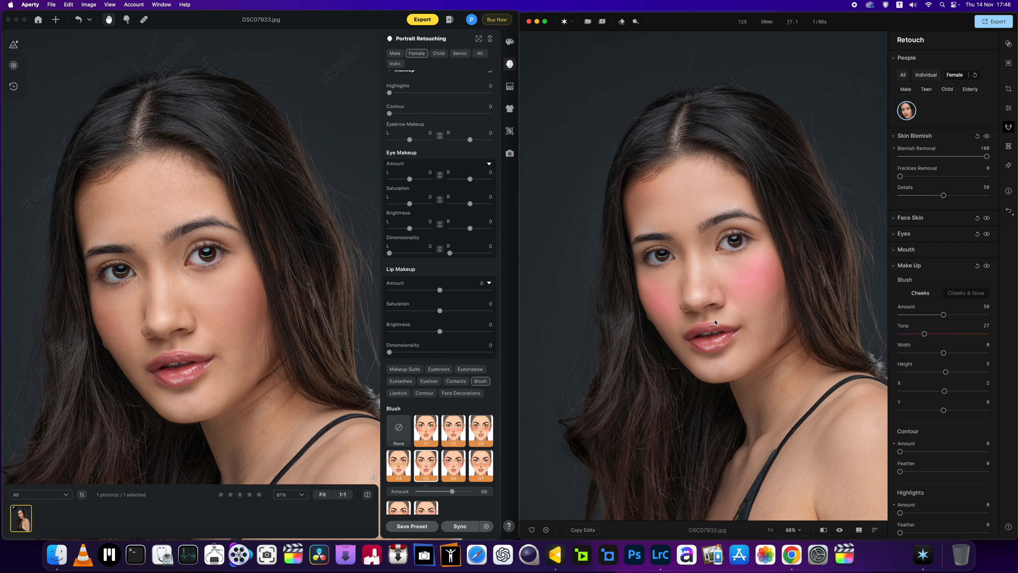
scroll(715, 323, "up", 3)
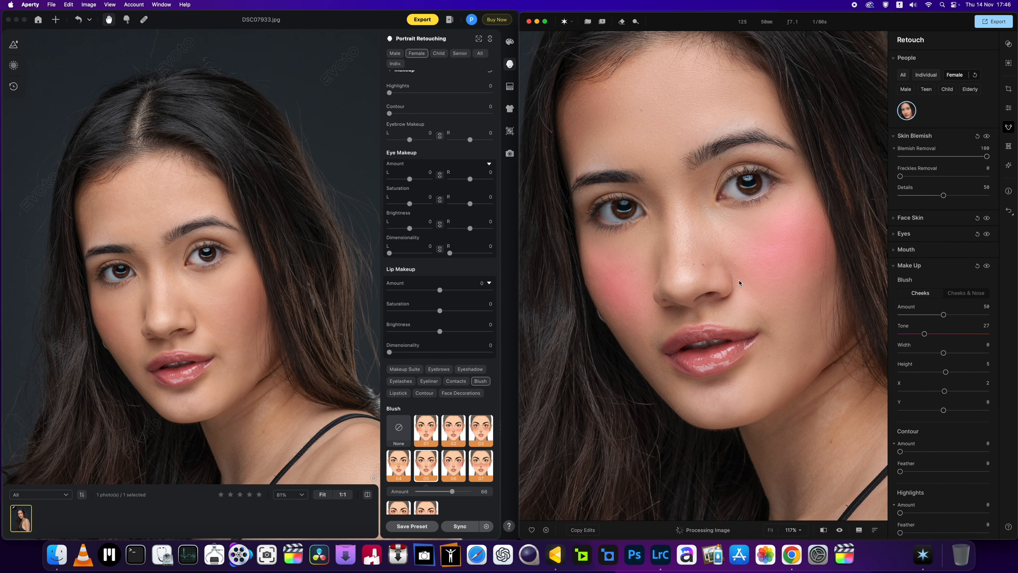
Step: Examine the cheek blush in the Evoto and Aperty portraits, both close up and from further out
scroll(244, 326, "up", 10)
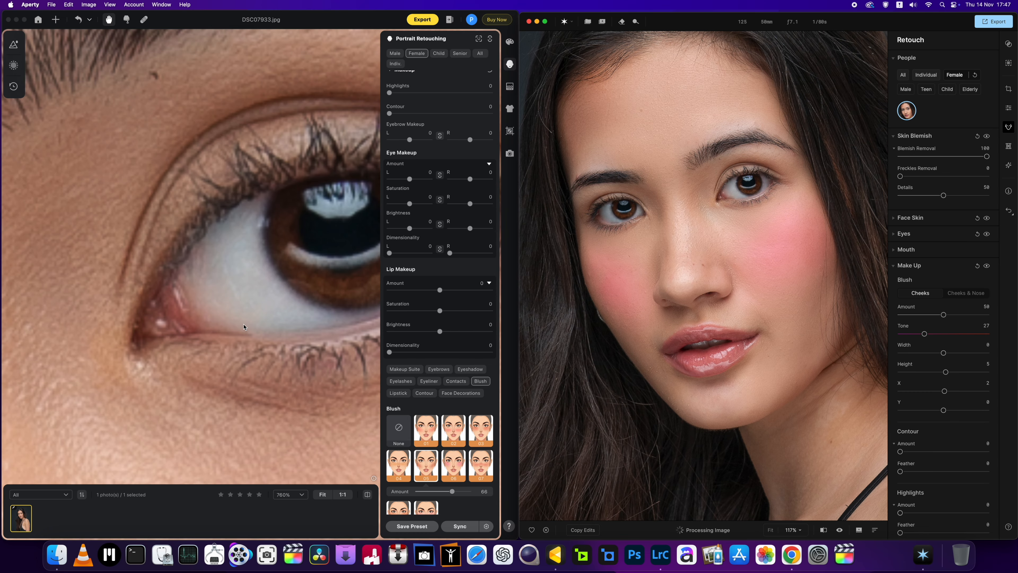
scroll(243, 326, "down", 10)
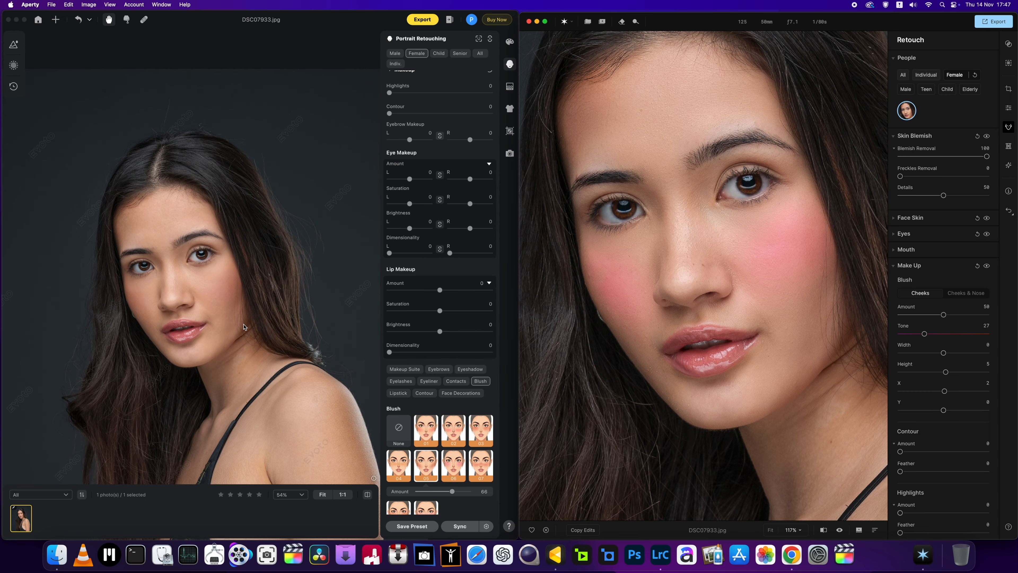
scroll(243, 326, "up", 5)
scroll(243, 326, "down", 3)
scroll(243, 326, "up", 3)
scroll(243, 326, "down", 8)
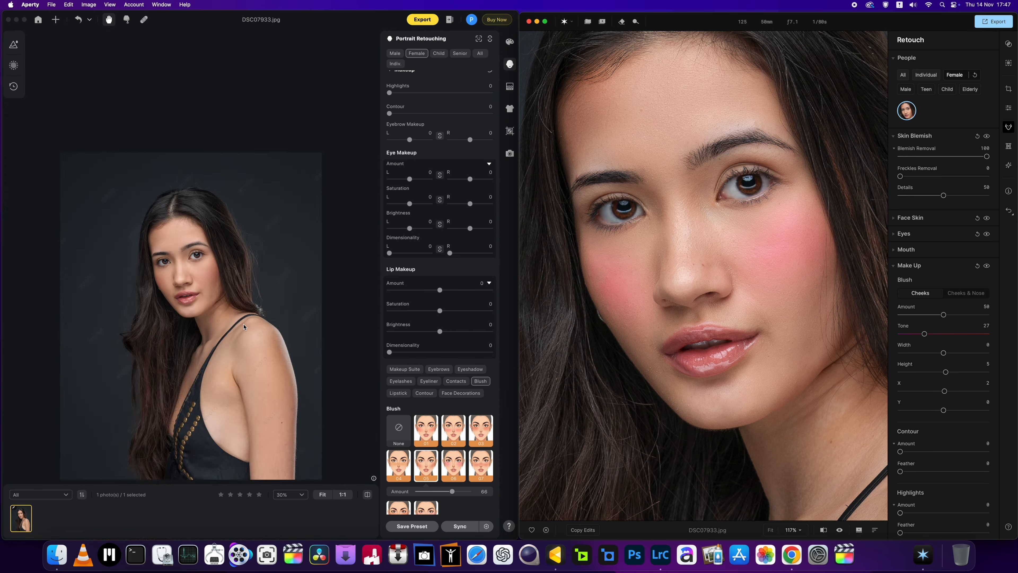
scroll(244, 327, "up", 3)
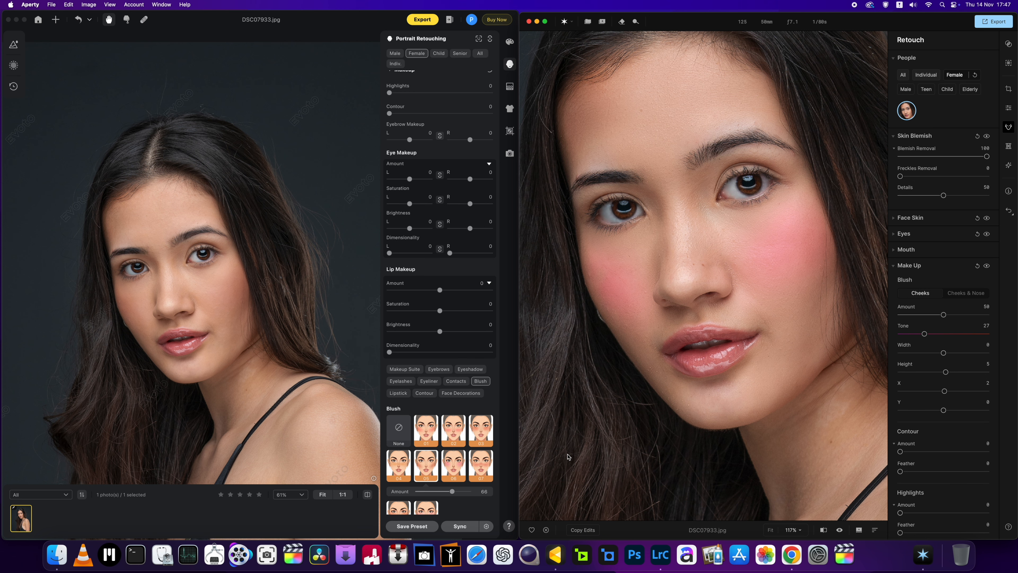
scroll(720, 347, "down", 5)
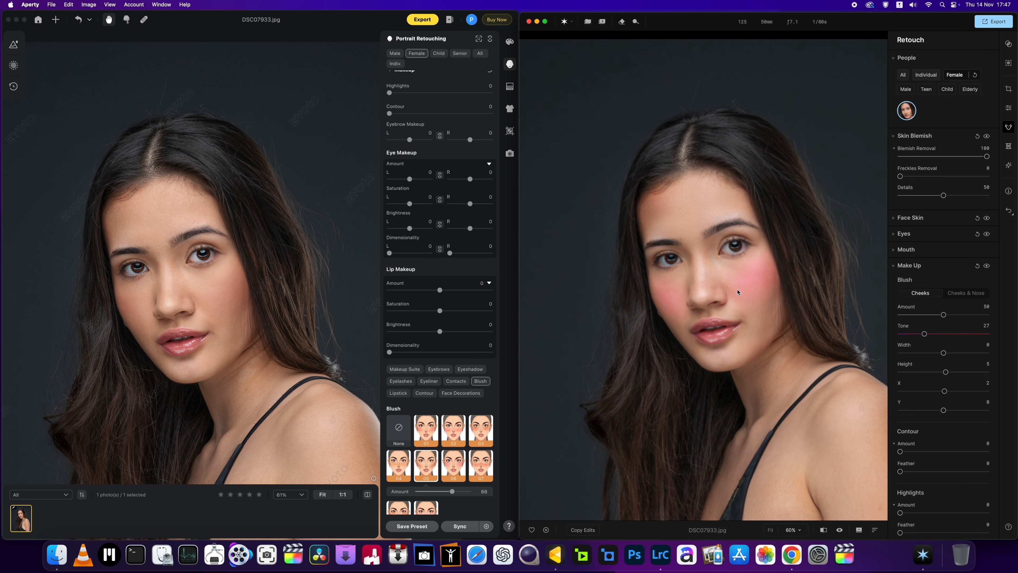
scroll(739, 286, "up", 5)
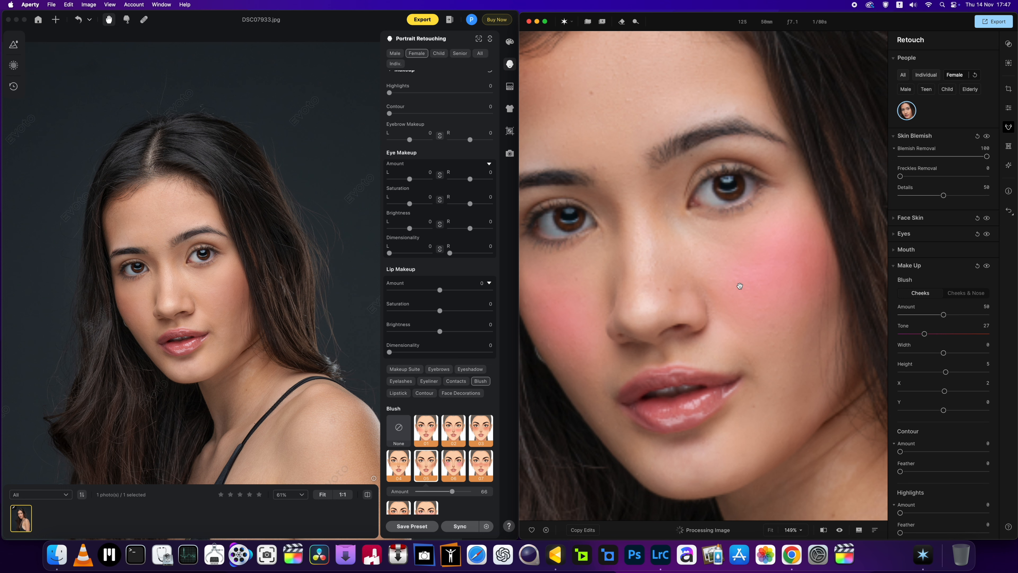
scroll(739, 285, "down", 5)
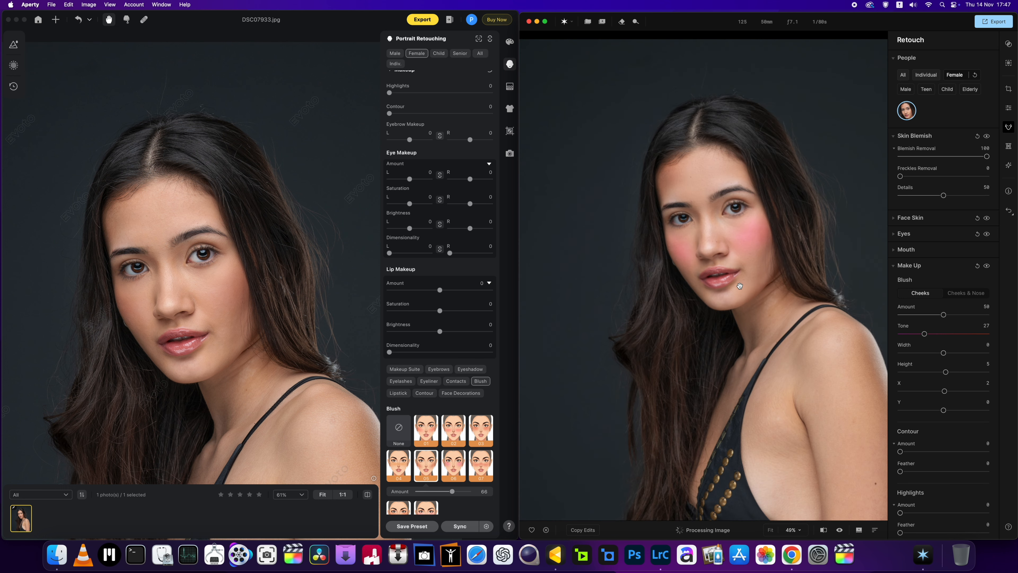
Step: Reduce the cheek blush's Amount to 28 in Aperty and view the face
scroll(739, 285, "up", 2)
left_click_drag(943, 314, 924, 315)
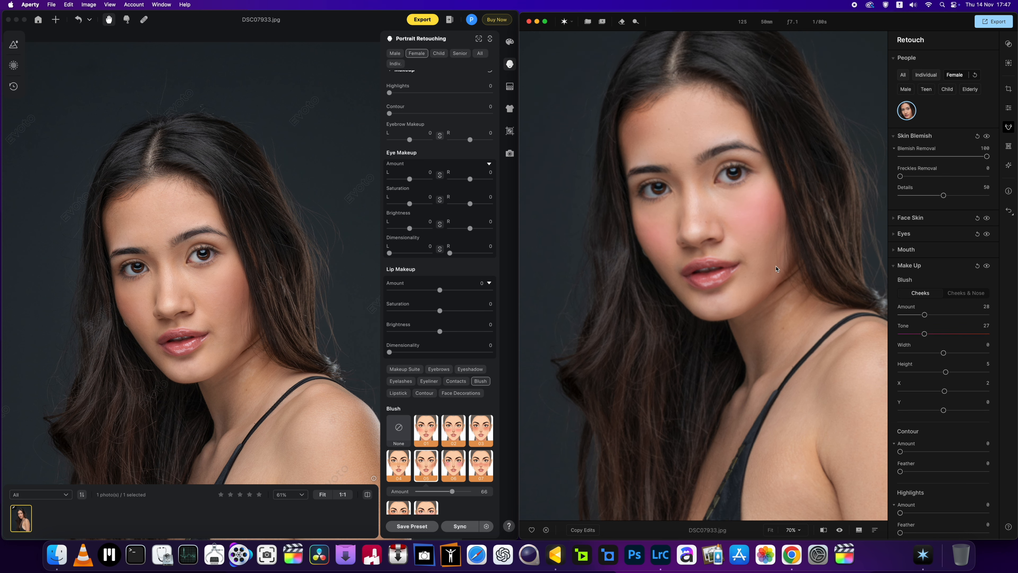
scroll(778, 341, "up", 3)
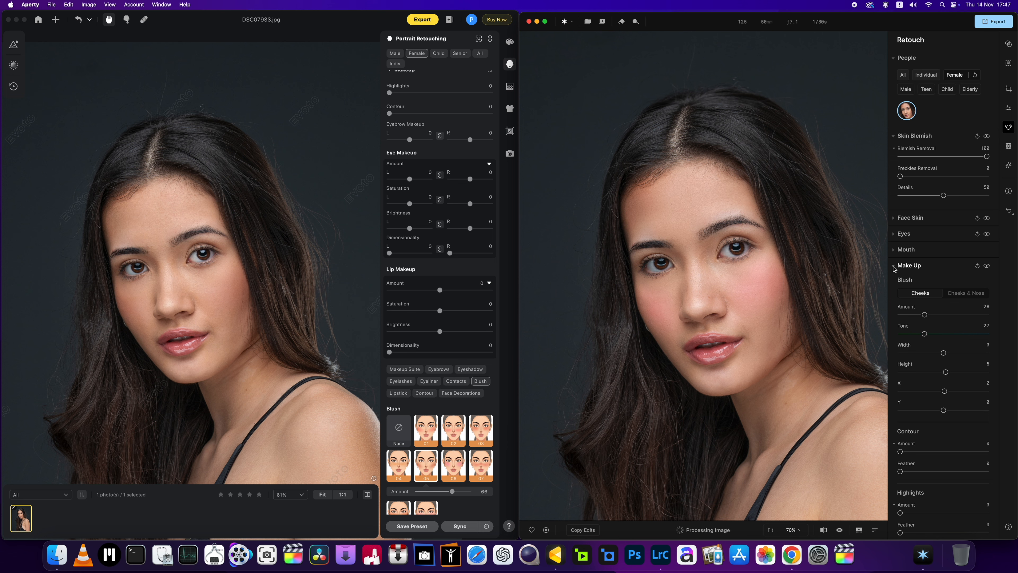
Step: Raise the Contour Amount to 100 in the Make Up settings
left_click(894, 266)
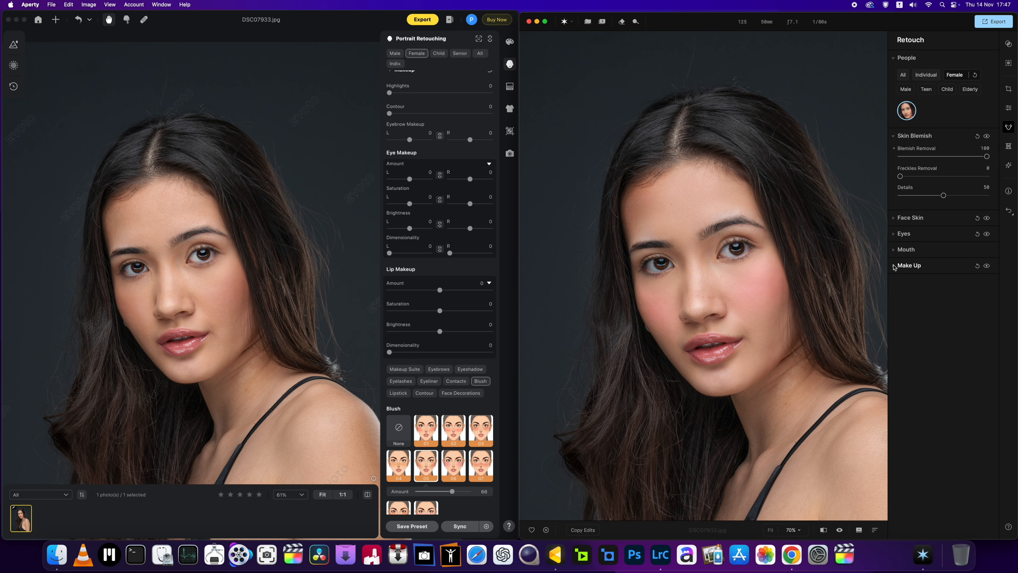
left_click(894, 266)
scroll(935, 390, "down", 2)
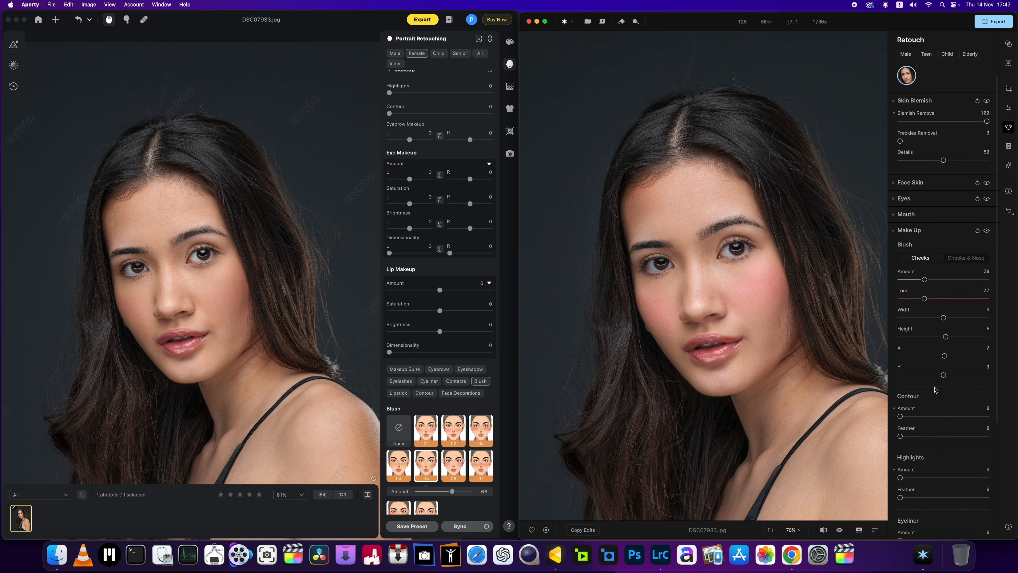
scroll(935, 389, "down", 4)
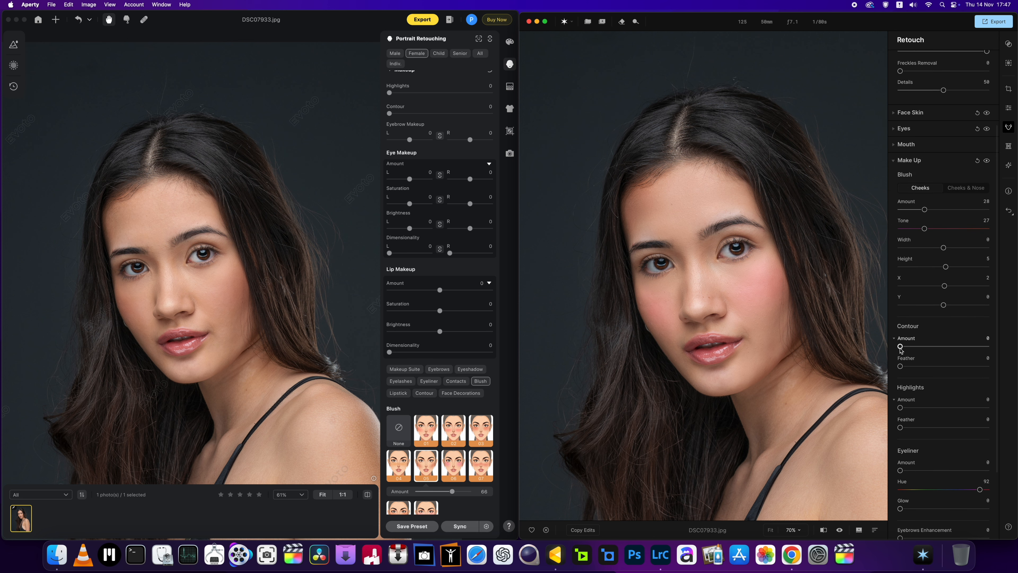
left_click_drag(900, 348, 992, 353)
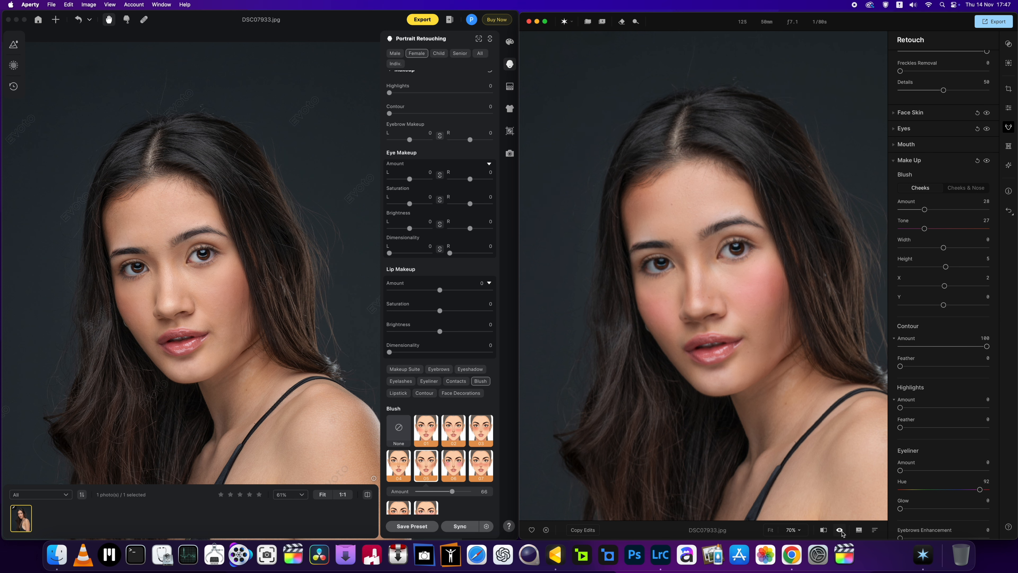
Step: Compare the Aperty portrait before and after the edits to judge the contouring and blush
left_click(840, 530)
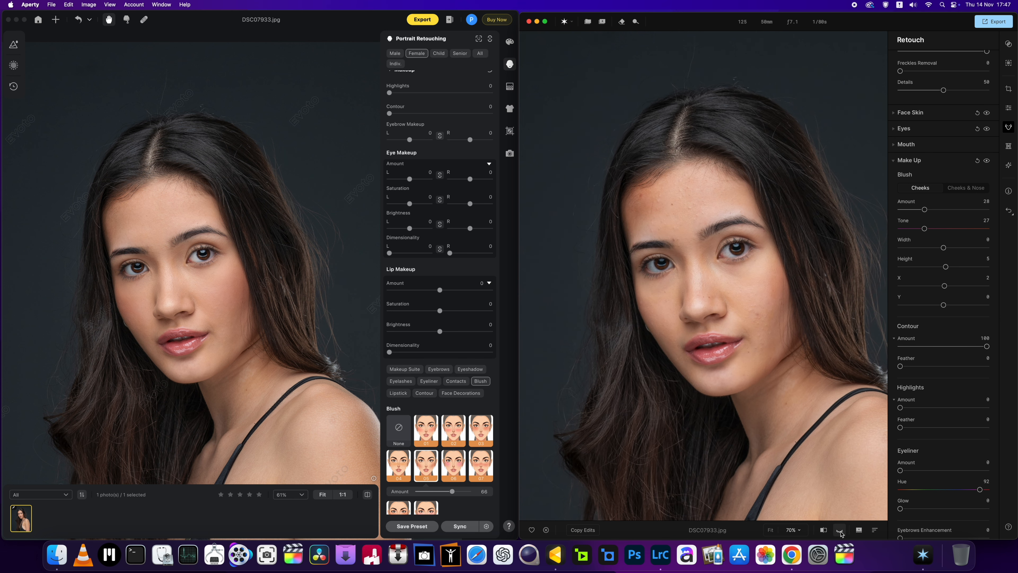
left_click(840, 530)
left_click(840, 529)
left_click(840, 530)
left_click(840, 530)
left_click(840, 530)
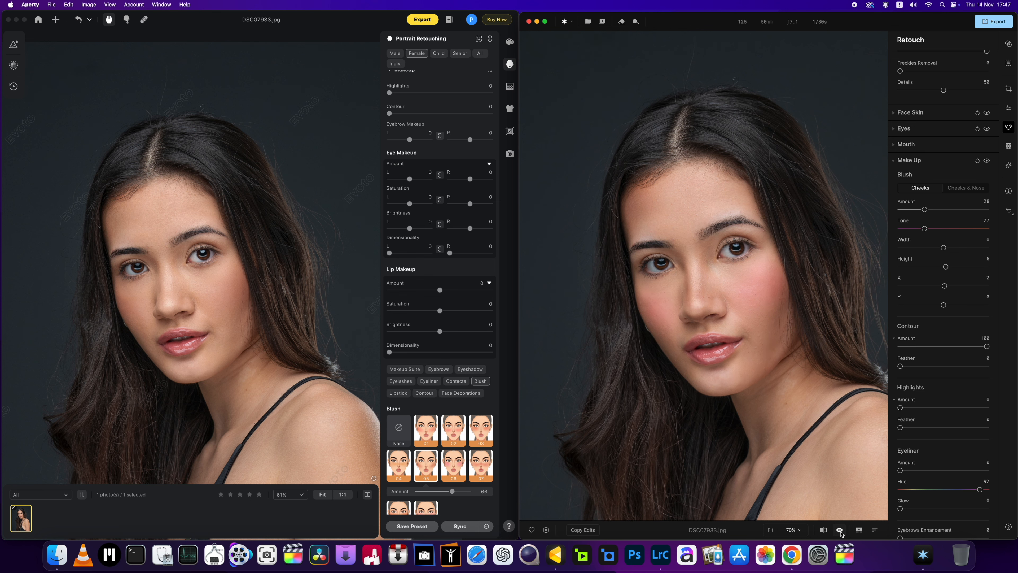
left_click(840, 529)
left_click(840, 529)
Step: Lower the Contour Amount to 87 and compare the whole portrait with its unedited version
mouse_move(986, 346)
left_mouse_down()
mouse_move(881, 356)
mouse_move(977, 347)
left_mouse_up()
scroll(799, 367, "down", 5)
scroll(799, 368, "up", 1)
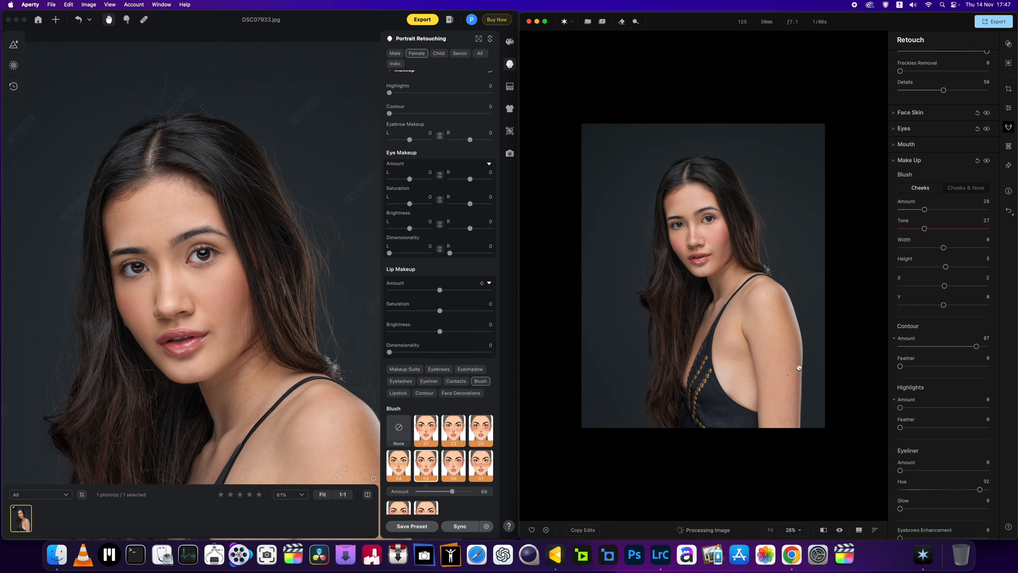
scroll(800, 475, "up", 3)
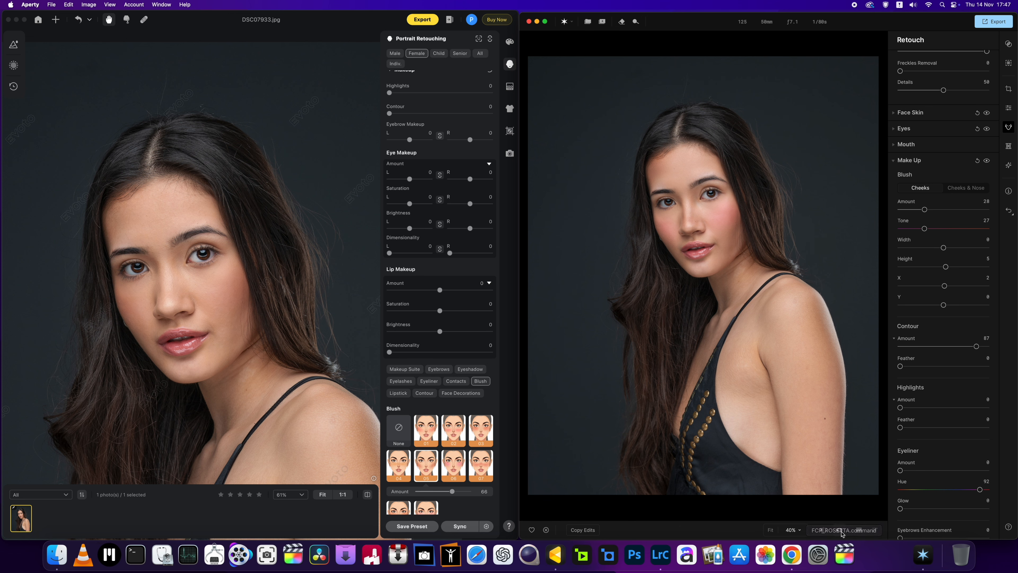
left_click(841, 531)
left_click(841, 531)
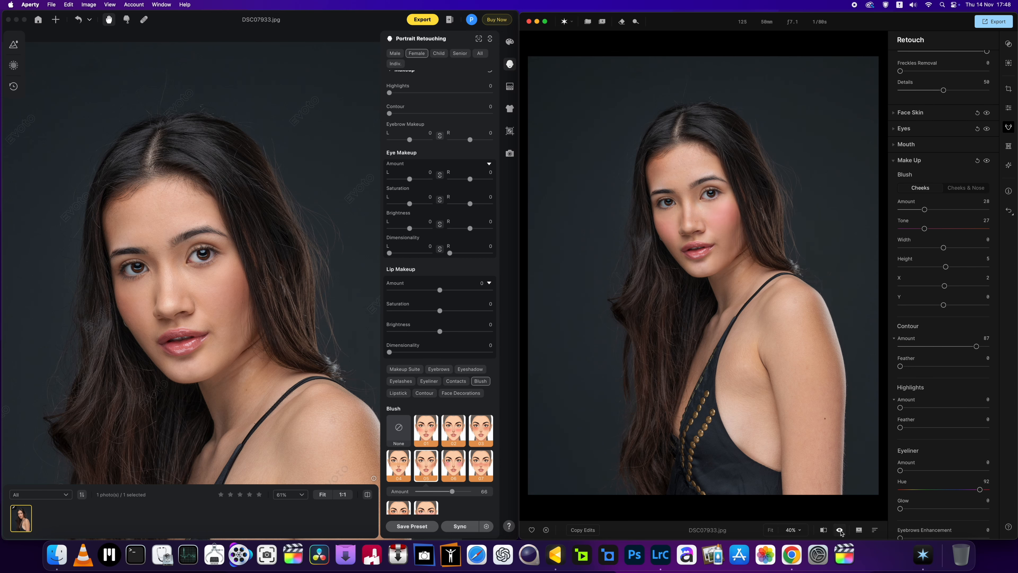
left_click(840, 530)
left_click(841, 531)
left_click(840, 530)
Step: Bring the face closer into view and reduce the cheek blush's Amount to 9
scroll(766, 311, "up", 4)
left_click_drag(754, 333, 771, 362)
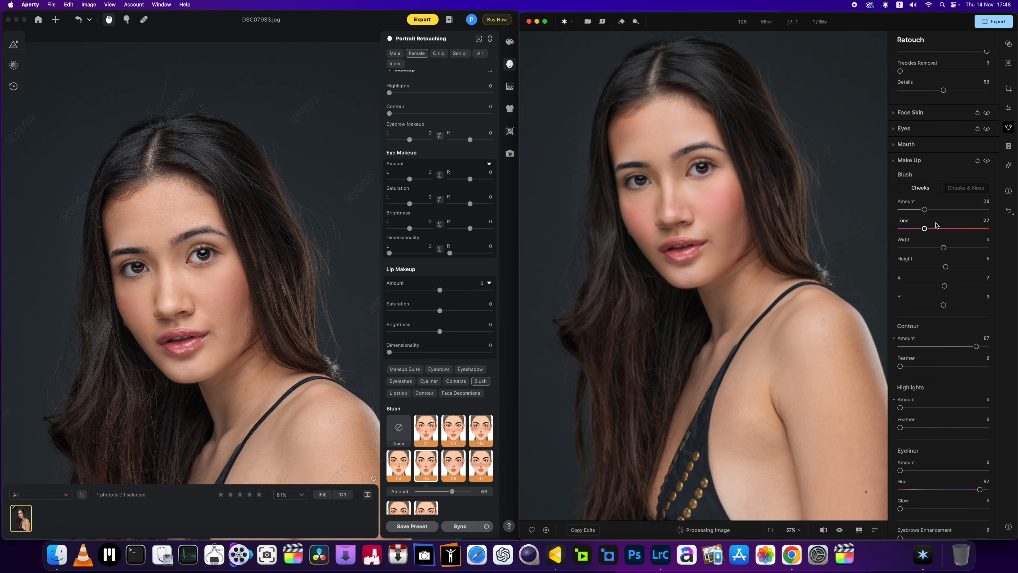
left_click_drag(924, 210, 907, 211)
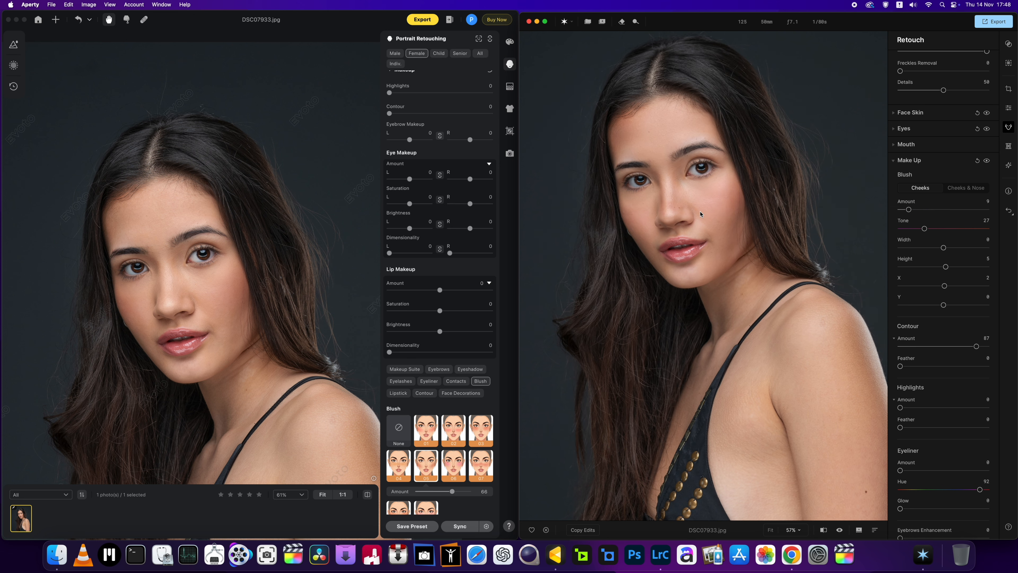
Step: Inspect the Aperty portrait's makeup at several magnifications and match its framing to the Evoto portrait
scroll(700, 214, "up", 3)
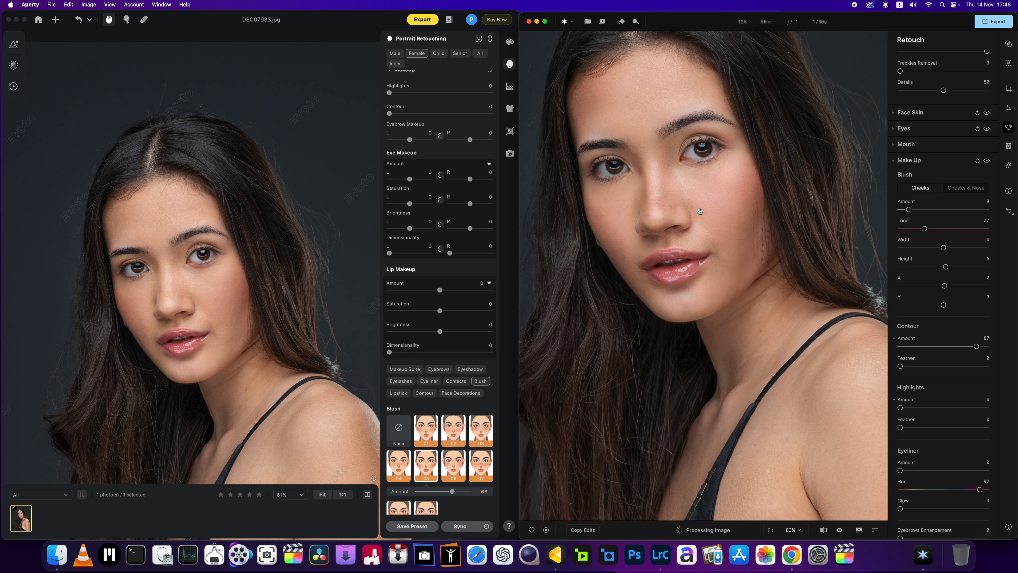
scroll(700, 211, "down", 2)
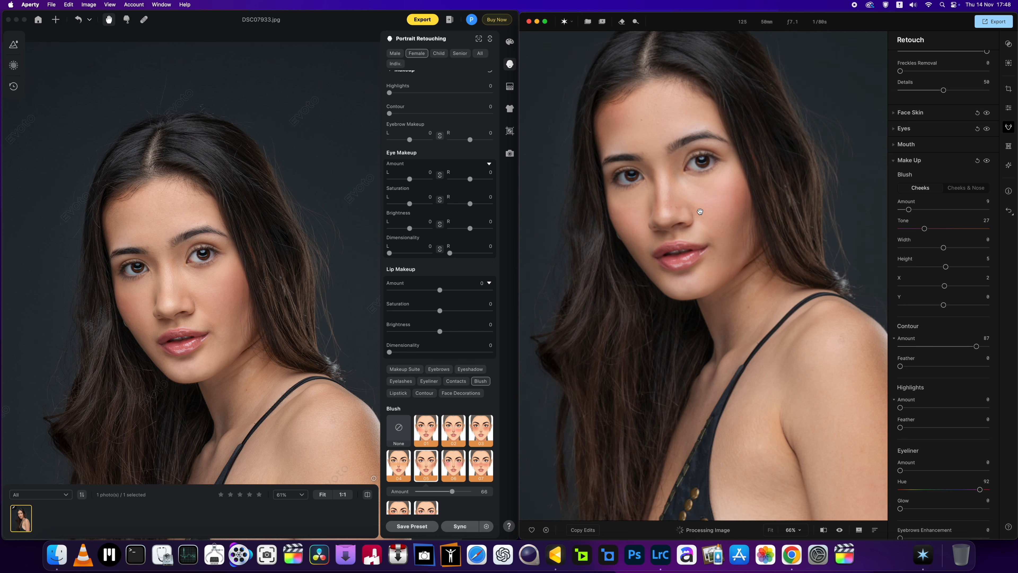
scroll(699, 211, "down", 1)
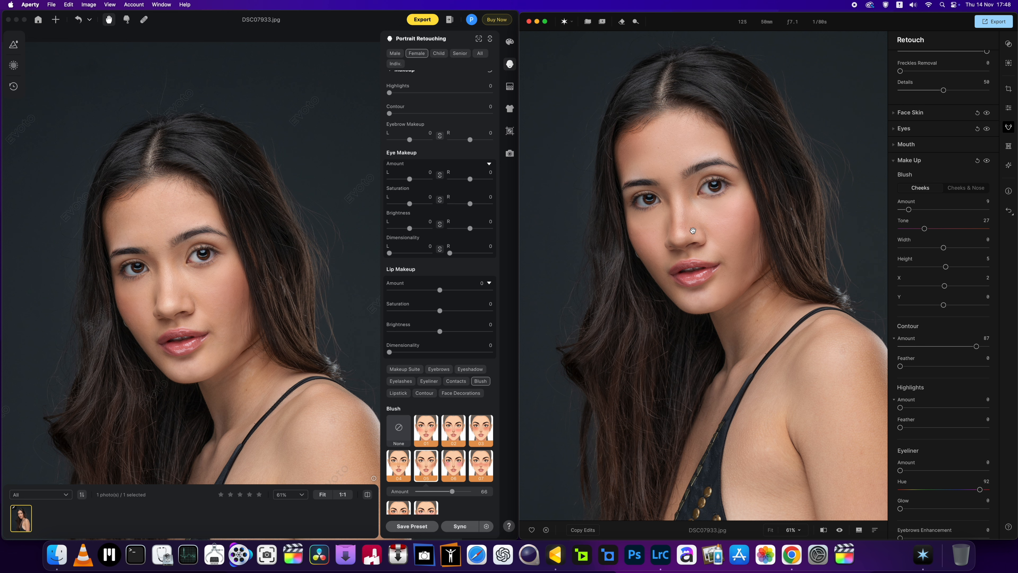
left_click_drag(693, 230, 698, 250)
key("super+minus")
scroll(685, 220, "up", 4)
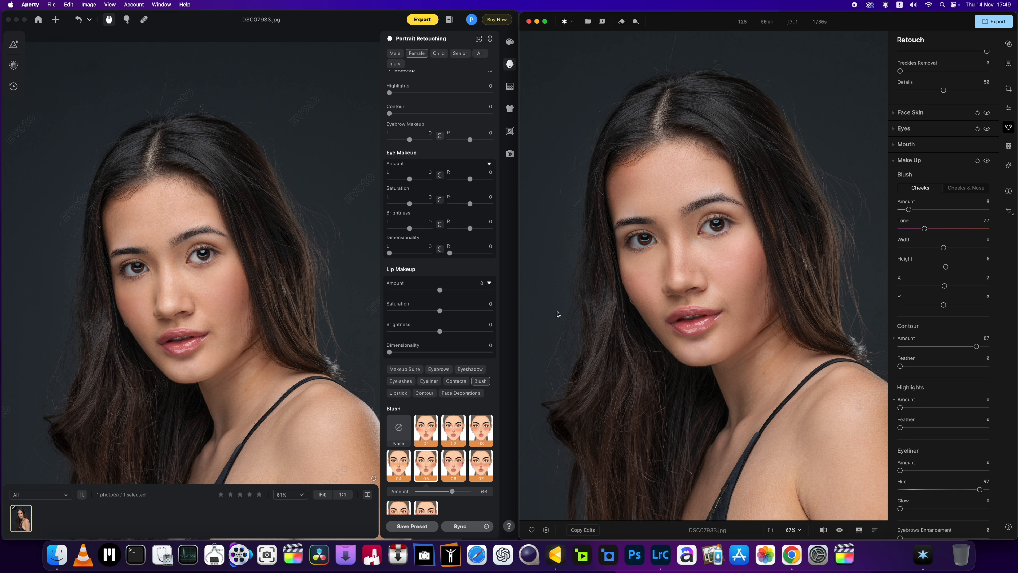
scroll(605, 332, "up", 3)
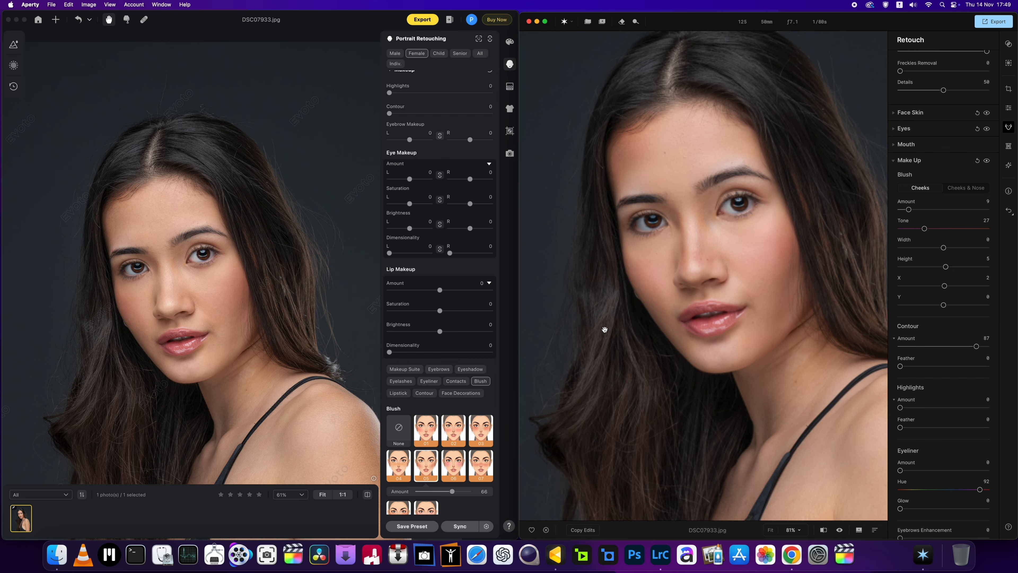
left_click_drag(670, 315, 648, 341)
scroll(648, 338, "down", 3)
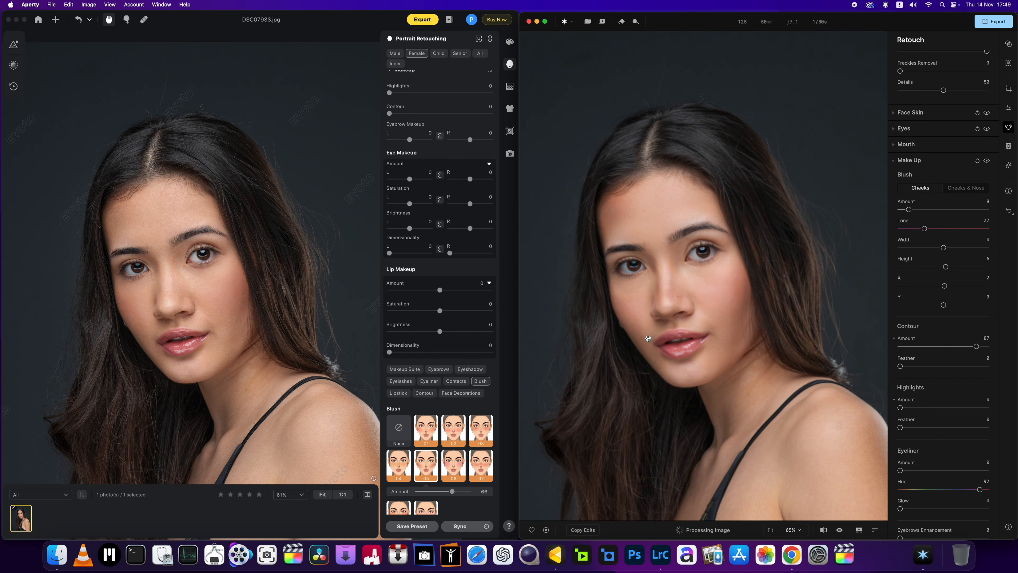
scroll(648, 338, "up", 2)
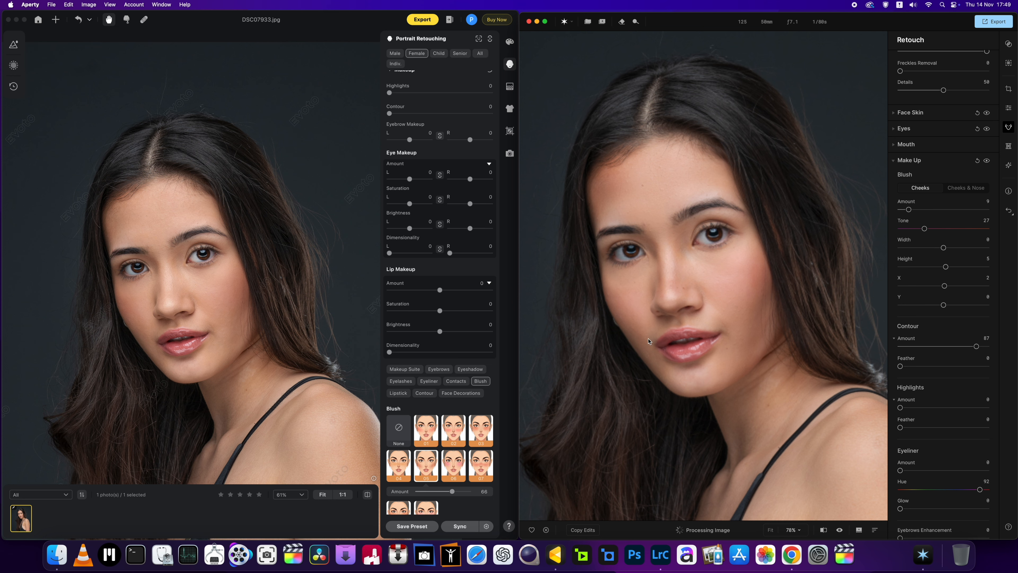
scroll(648, 338, "down", 2)
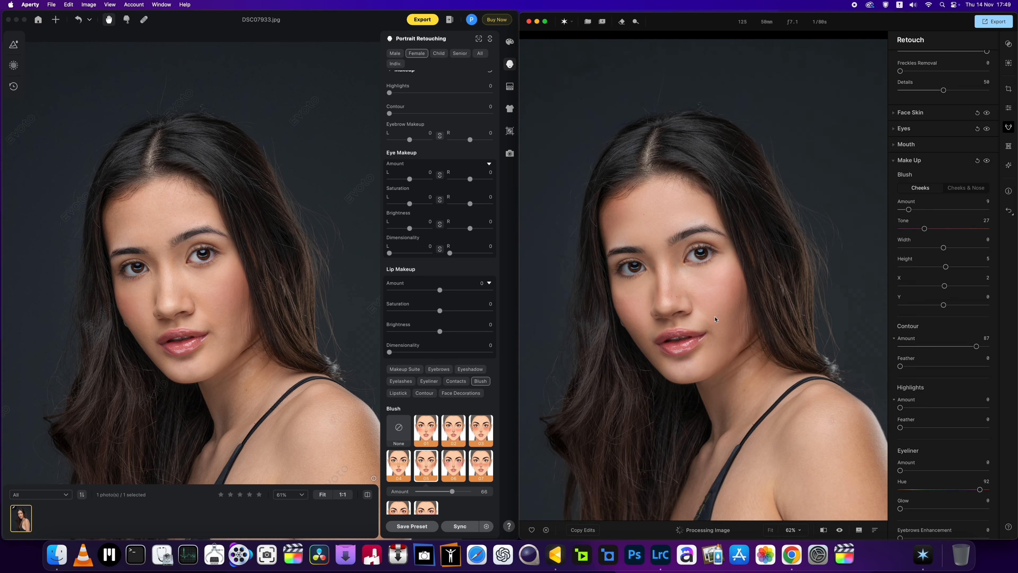
Step: Set both the Contour Amount and the Contour Feather to 81
mouse_move(975, 345)
left_mouse_down()
mouse_move(927, 347)
mouse_move(986, 345)
mouse_move(970, 346)
left_mouse_up()
left_click_drag(900, 366, 978, 369)
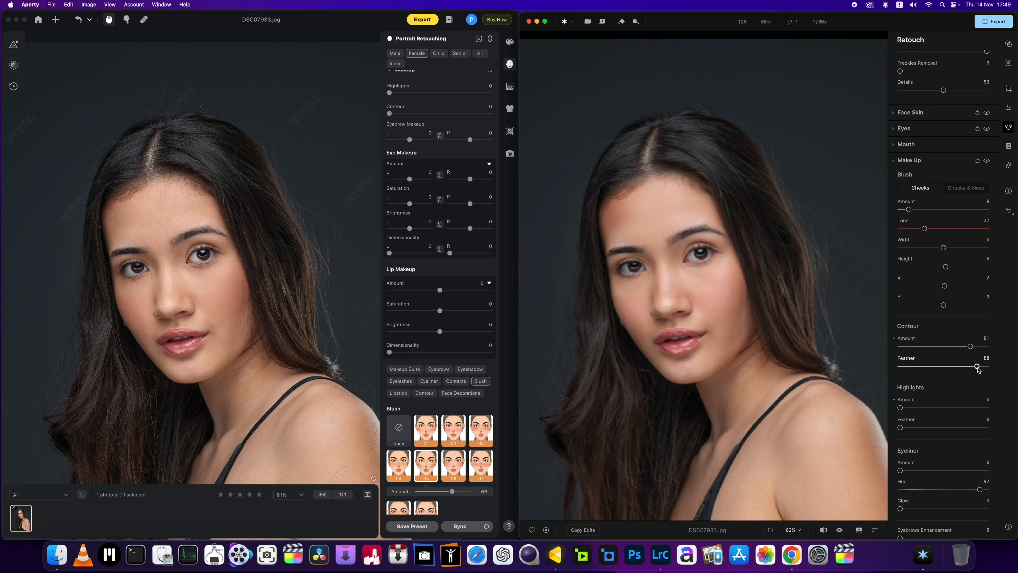
left_click_drag(977, 369, 964, 372)
left_click_drag(964, 371, 970, 369)
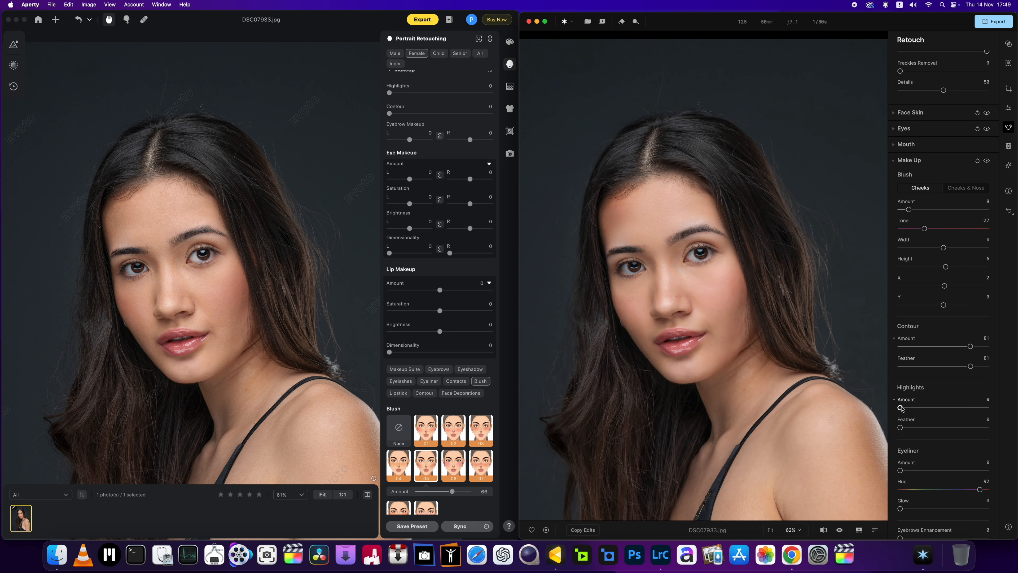
Step: Try out the makeup Highlights Amount on the face and return it to 0
left_click_drag(901, 406, 768, 399)
scroll(750, 369, "up", 2)
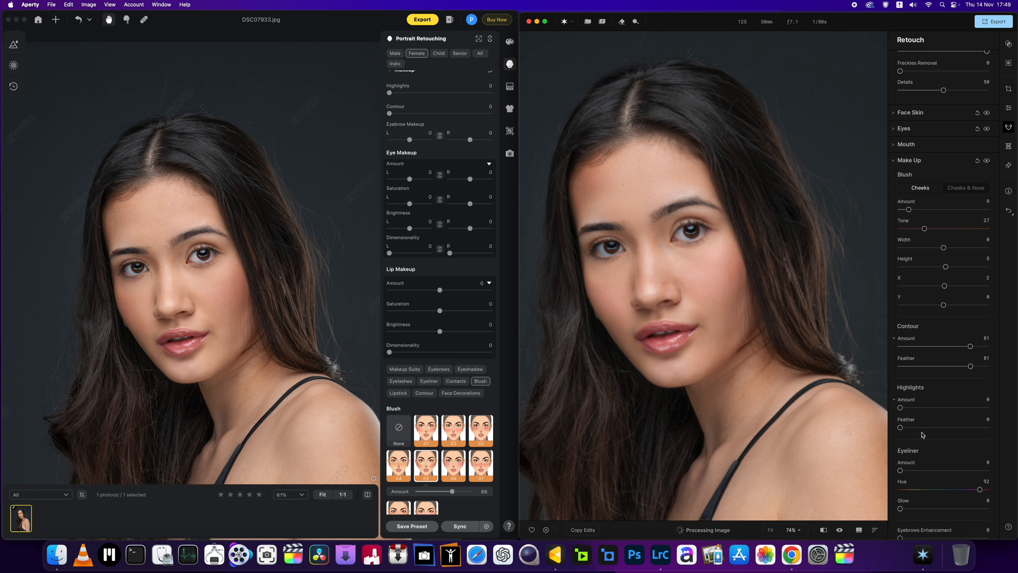
Step: Set the makeup Highlights Feather to 52, and reframe the Evoto portrait around the face for comparison
mouse_move(900, 427)
left_mouse_down()
mouse_move(961, 430)
mouse_move(945, 428)
left_mouse_up()
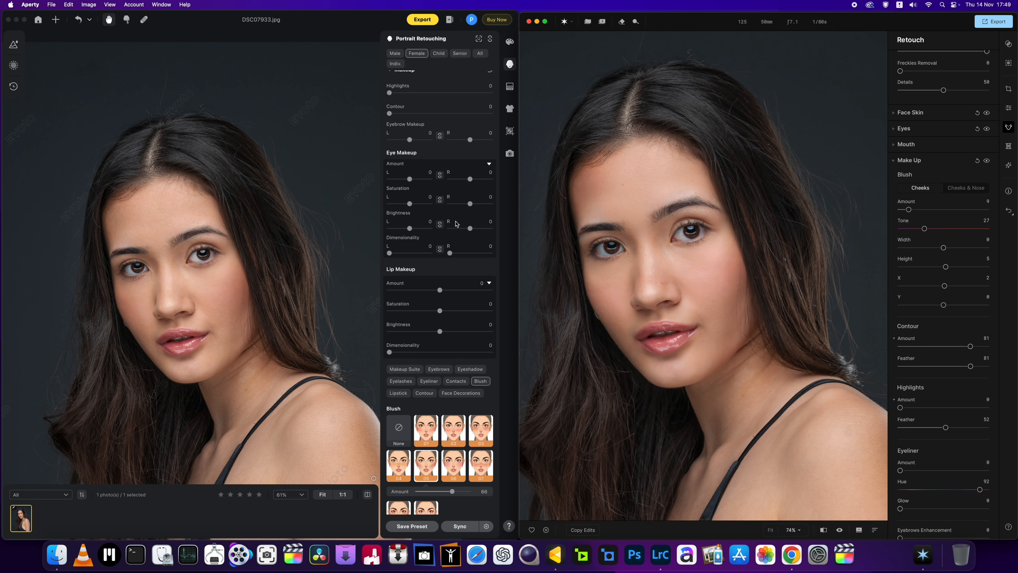
scroll(456, 223, "up", 3)
scroll(456, 223, "down", 4)
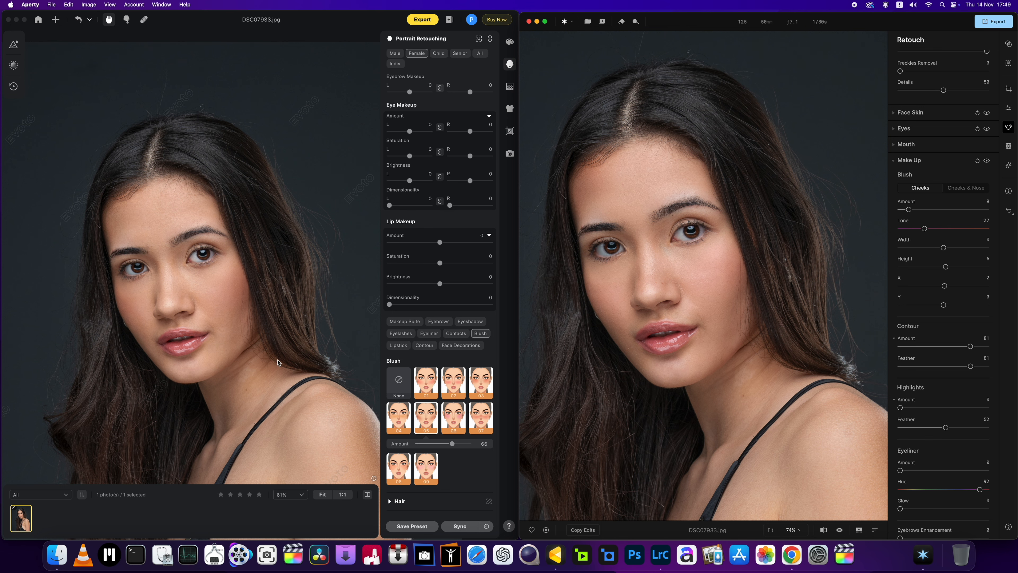
scroll(279, 362, "down", 2)
scroll(278, 363, "down", 5)
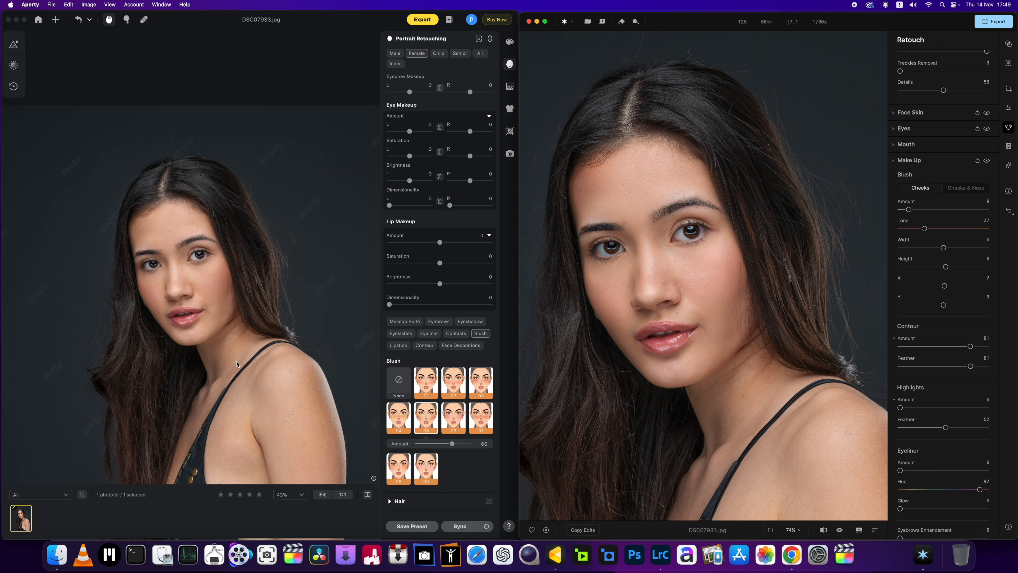
left_click_drag(195, 341, 229, 331)
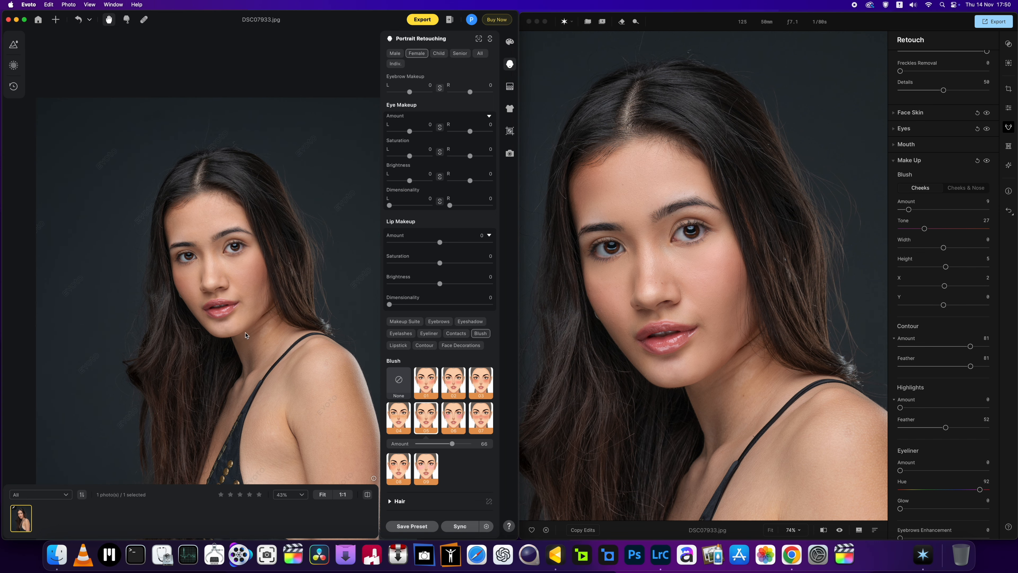
scroll(246, 336, "up", 3)
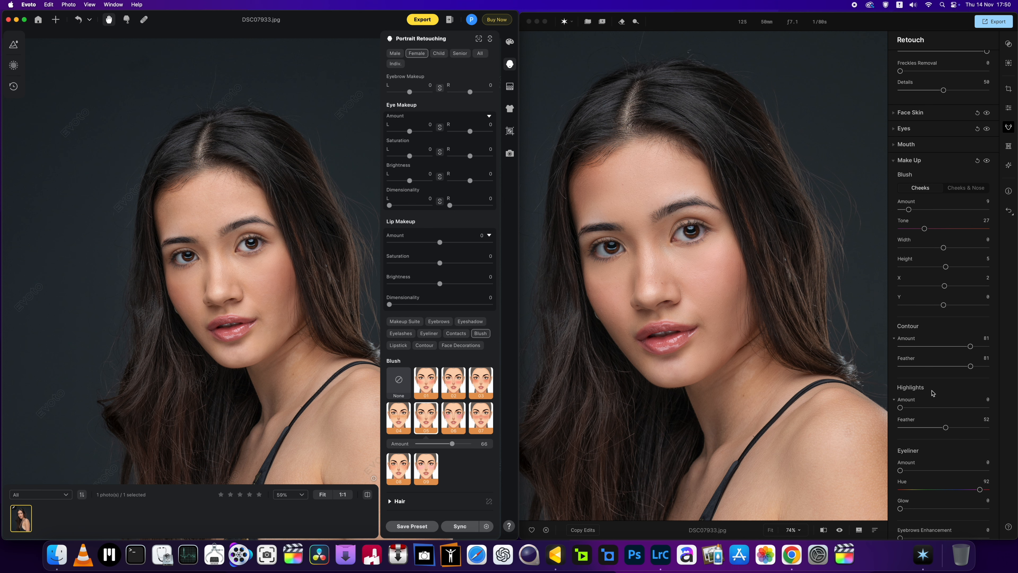
Step: Try out several eyeliner hues on the Aperty portrait and set the Eyeliner to Amount 100, Hue 69 and Glow 100
scroll(936, 445, "down", 1)
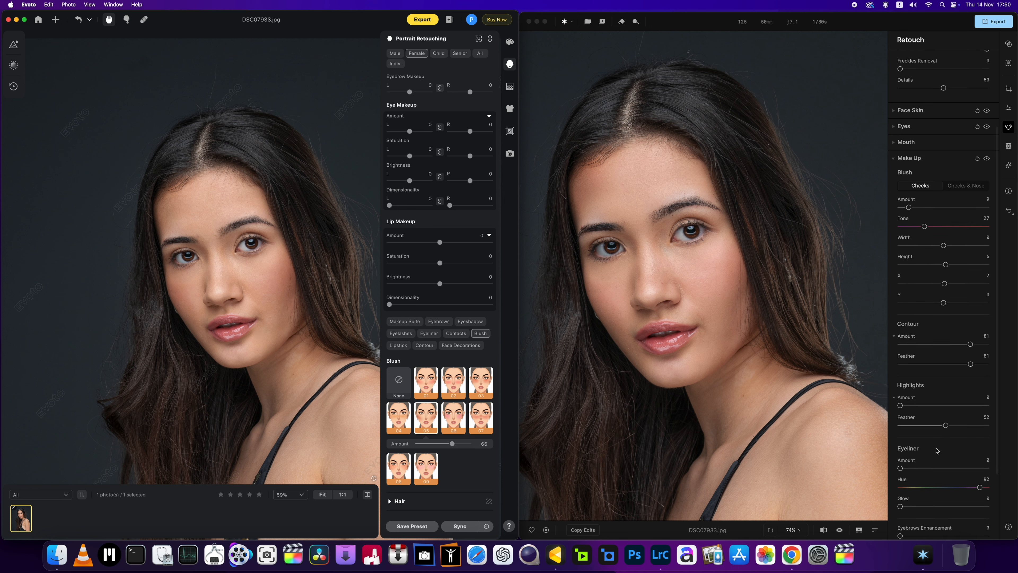
scroll(937, 450, "down", 5)
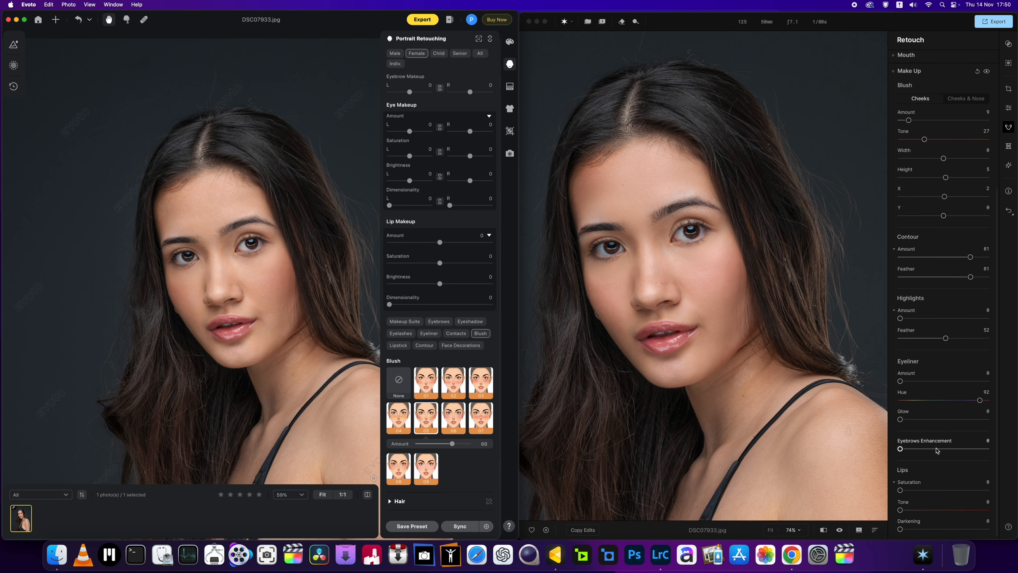
left_click_drag(902, 384, 988, 381)
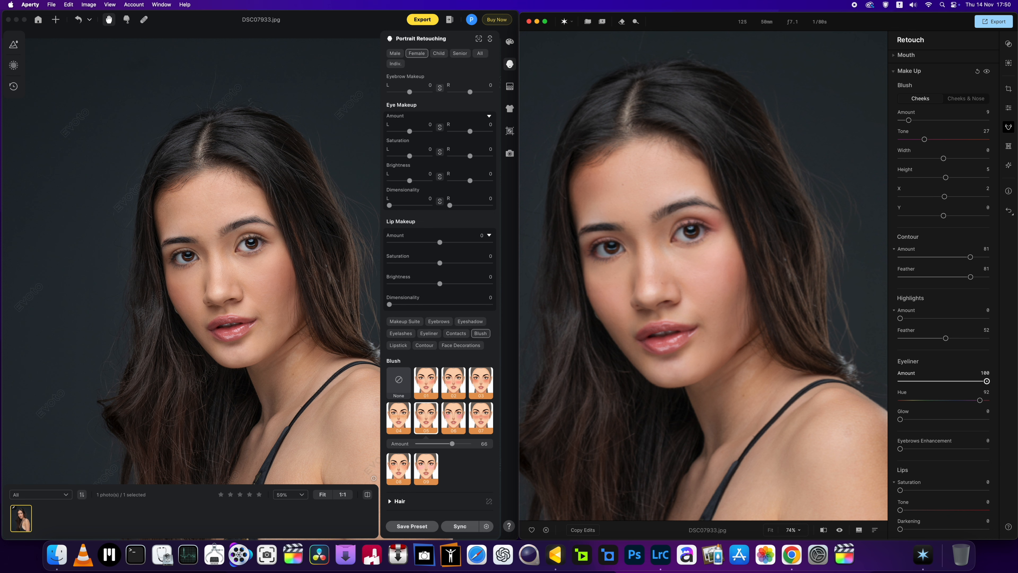
scroll(650, 264, "up", 3)
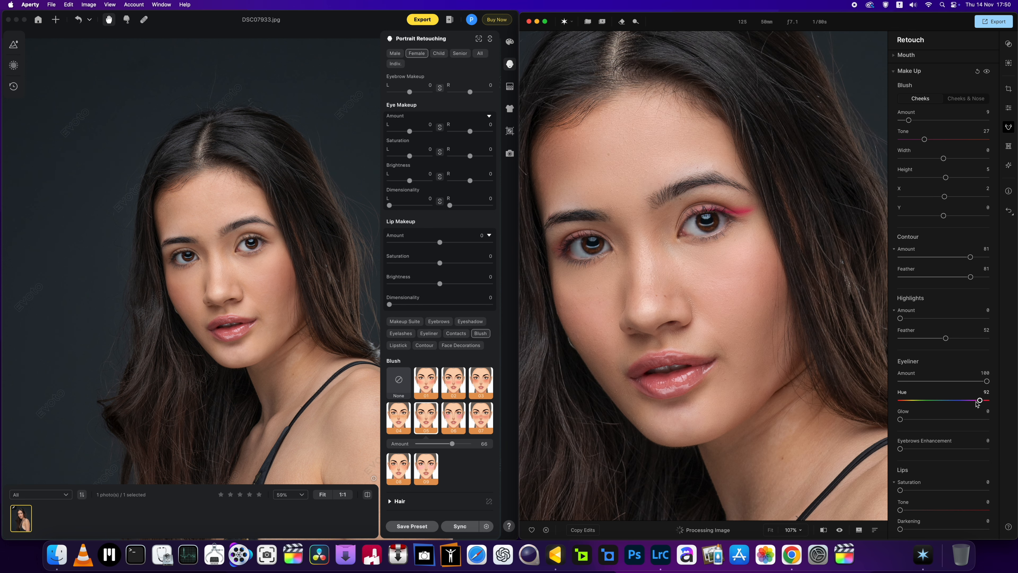
left_click_drag(979, 401, 943, 401)
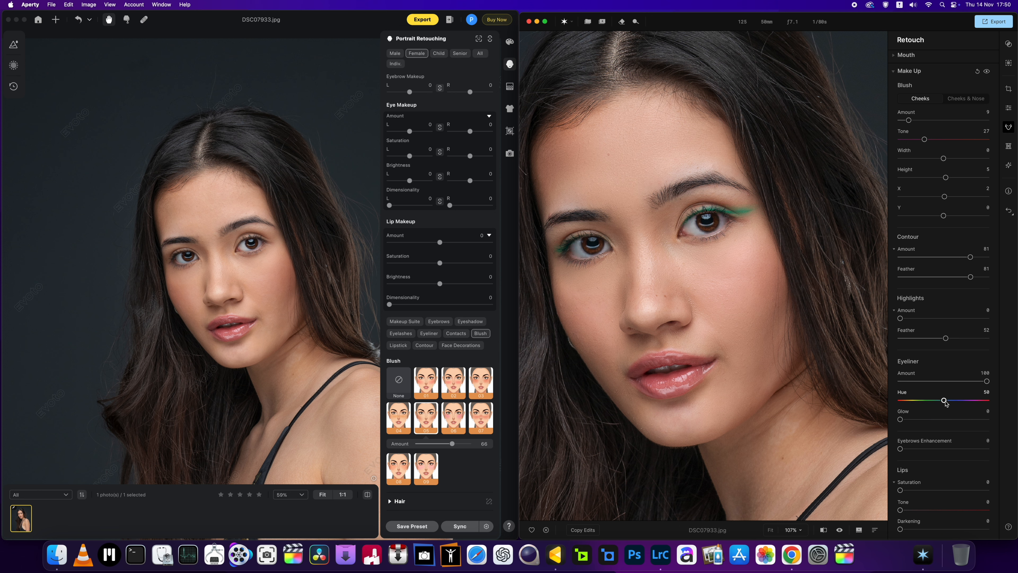
left_click_drag(944, 401, 904, 402)
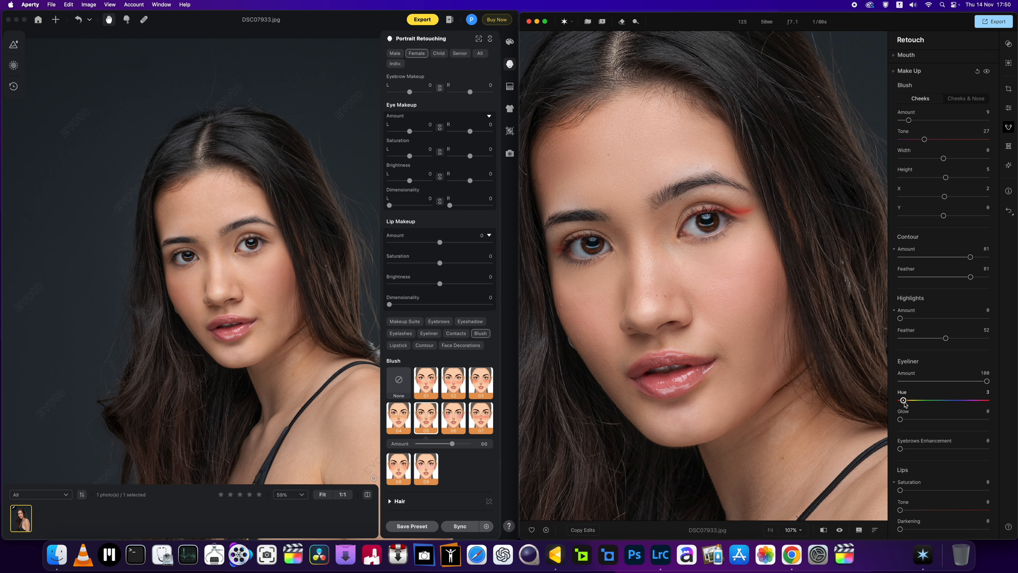
left_click_drag(904, 401, 955, 403)
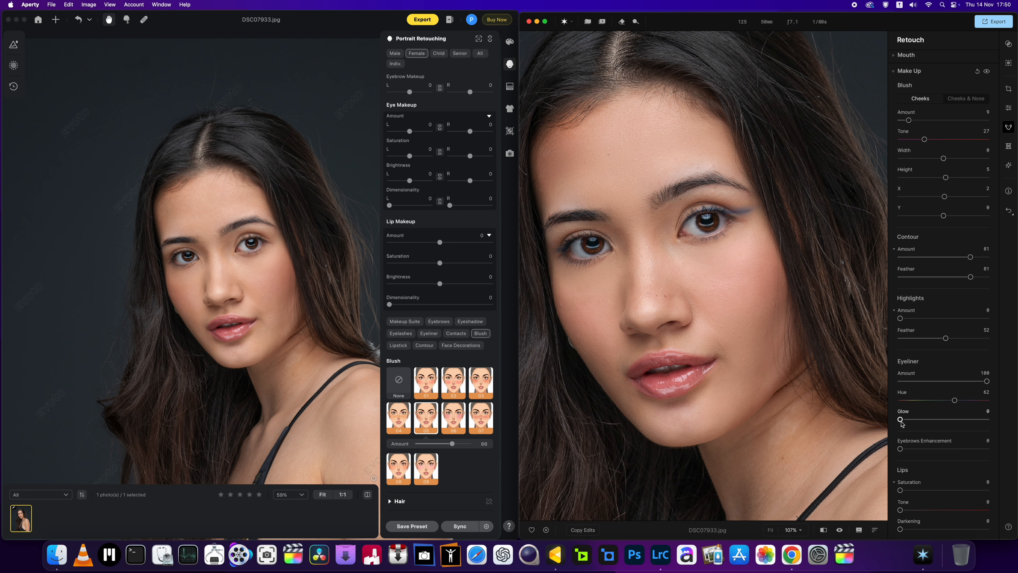
left_click_drag(900, 419, 987, 420)
mouse_move(954, 401)
left_mouse_down()
mouse_move(963, 401)
mouse_move(896, 402)
mouse_move(988, 409)
mouse_move(928, 408)
mouse_move(962, 410)
left_mouse_up()
Step: Try out Eyebrows Enhancement at several strengths, including 100, and set it to 55
scroll(941, 435, "down", 1)
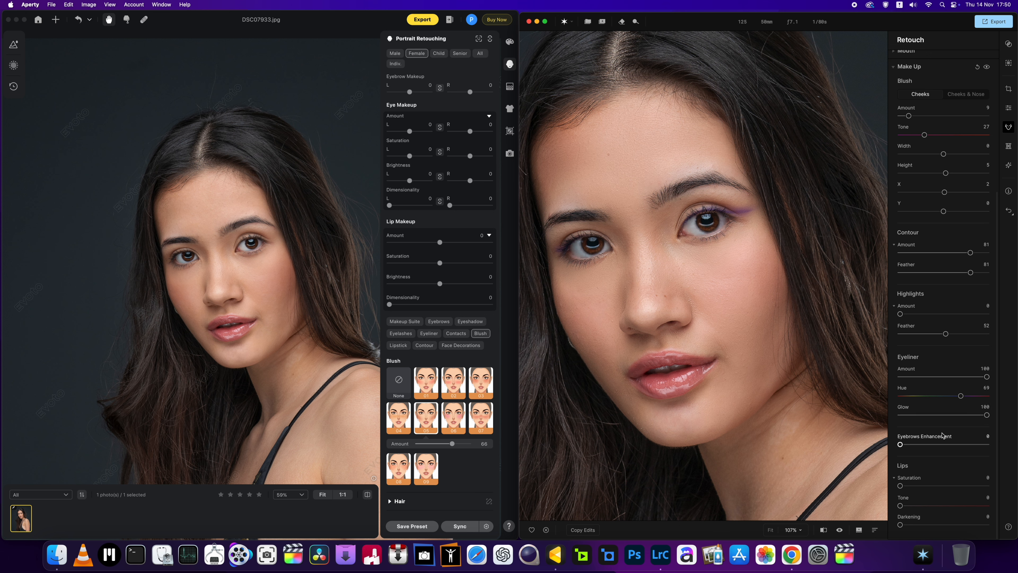
left_click_drag(900, 444, 950, 444)
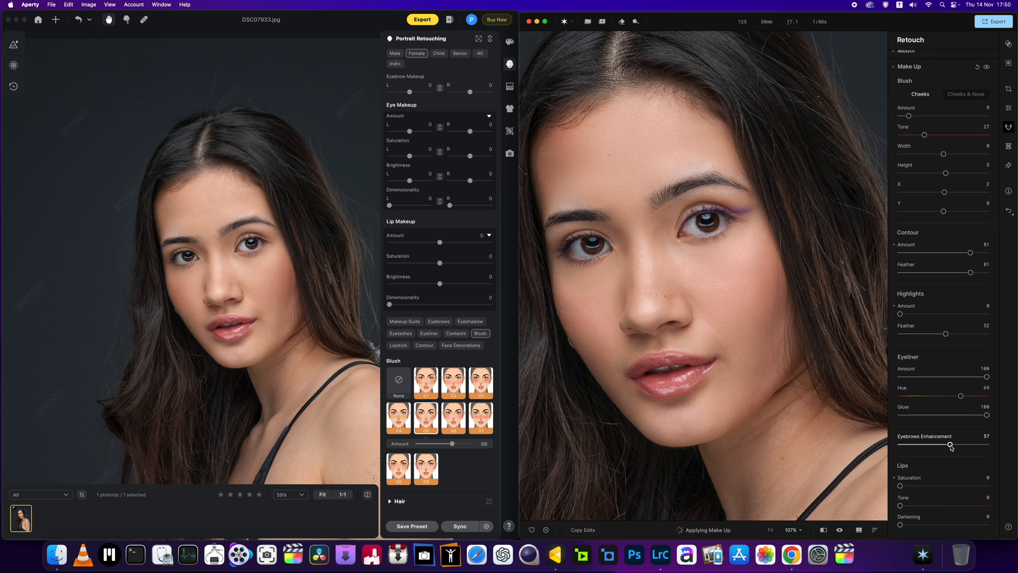
left_click_drag(948, 445, 987, 448)
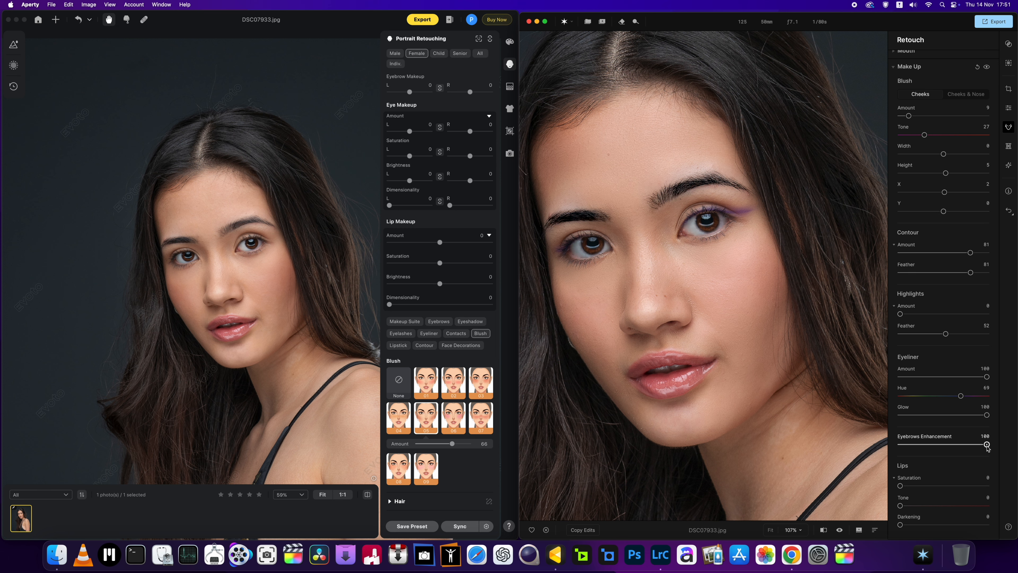
double_click(986, 445)
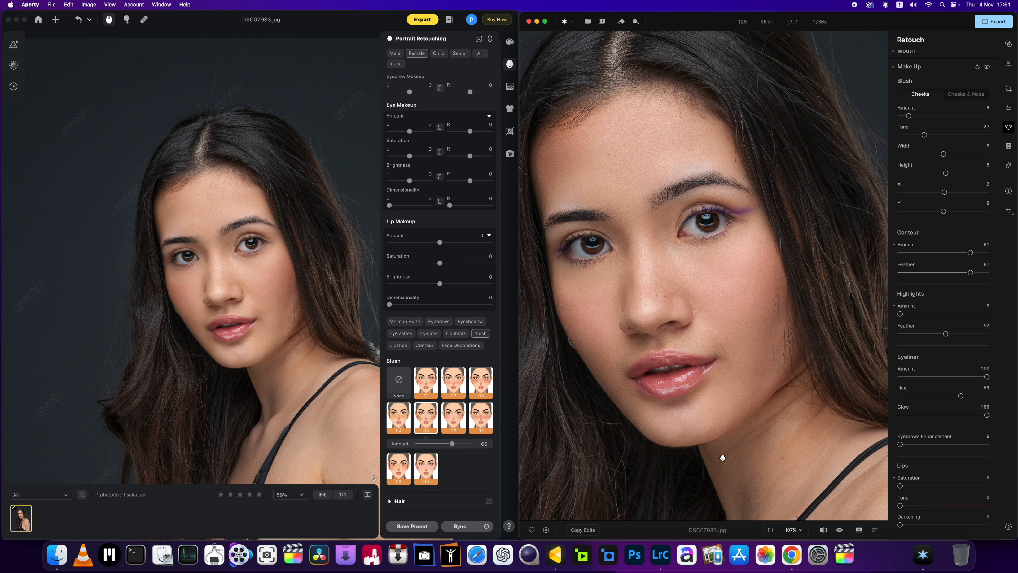
left_click_drag(901, 445, 934, 446)
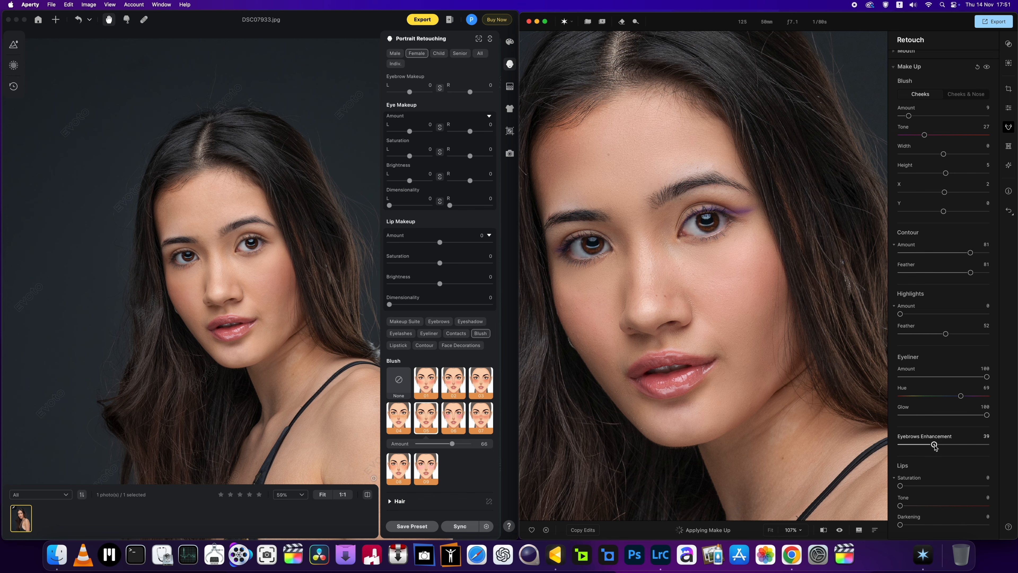
scroll(807, 446, "down", 3)
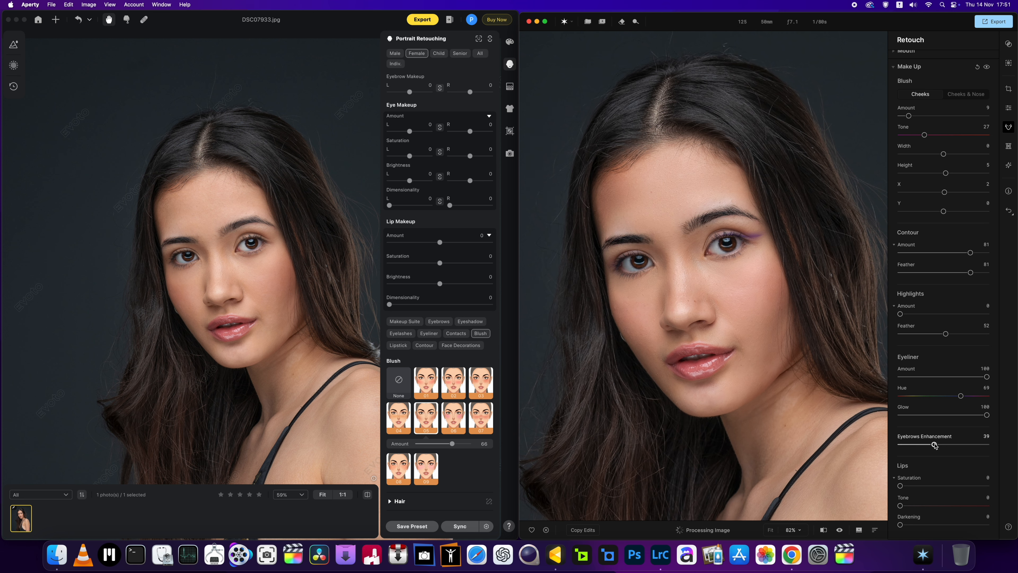
mouse_move(934, 445)
left_mouse_down()
mouse_move(900, 444)
mouse_move(948, 444)
left_mouse_up()
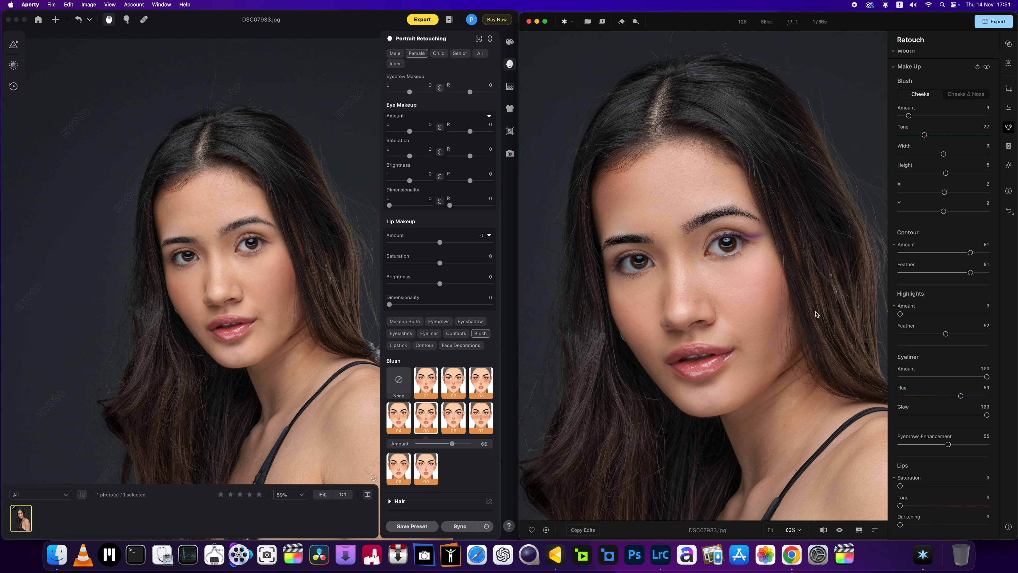
Step: Collapse the extra settings under Contour Amount and Blemish Removal, leaving the Make Up section expanded
scroll(921, 281, "up", 1)
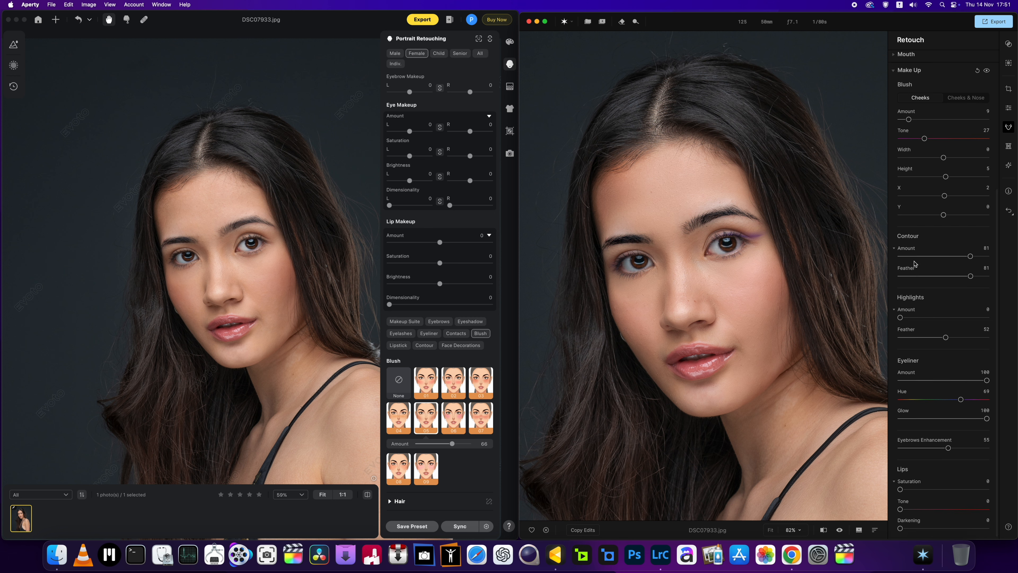
left_click(894, 249)
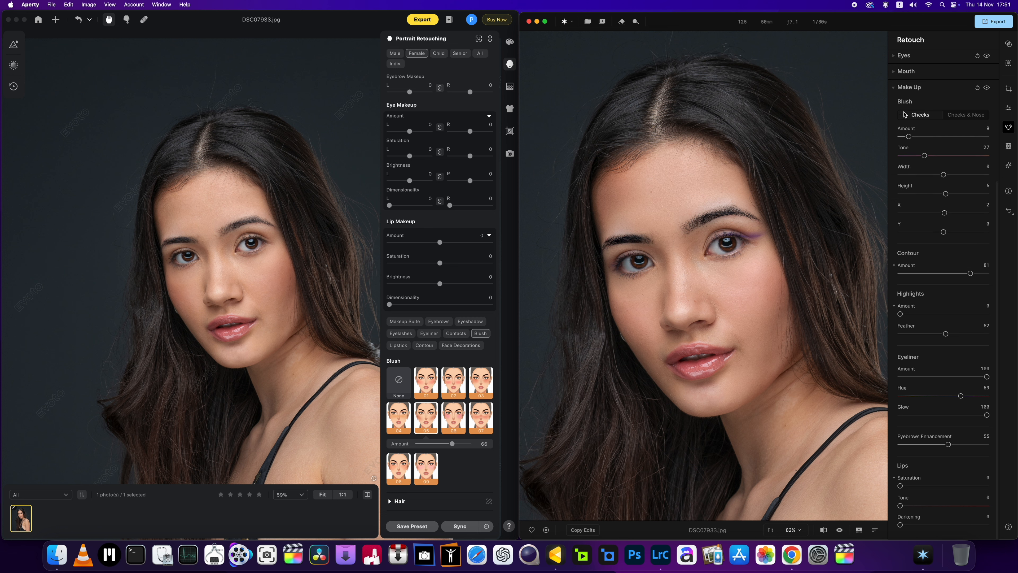
left_click(894, 89)
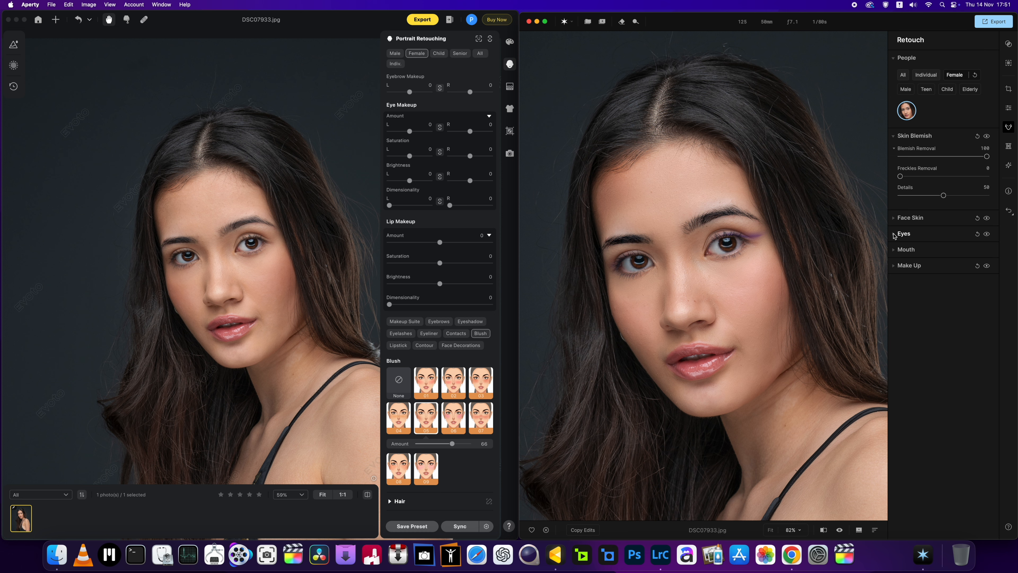
left_click(893, 234)
left_click(892, 234)
left_click(894, 148)
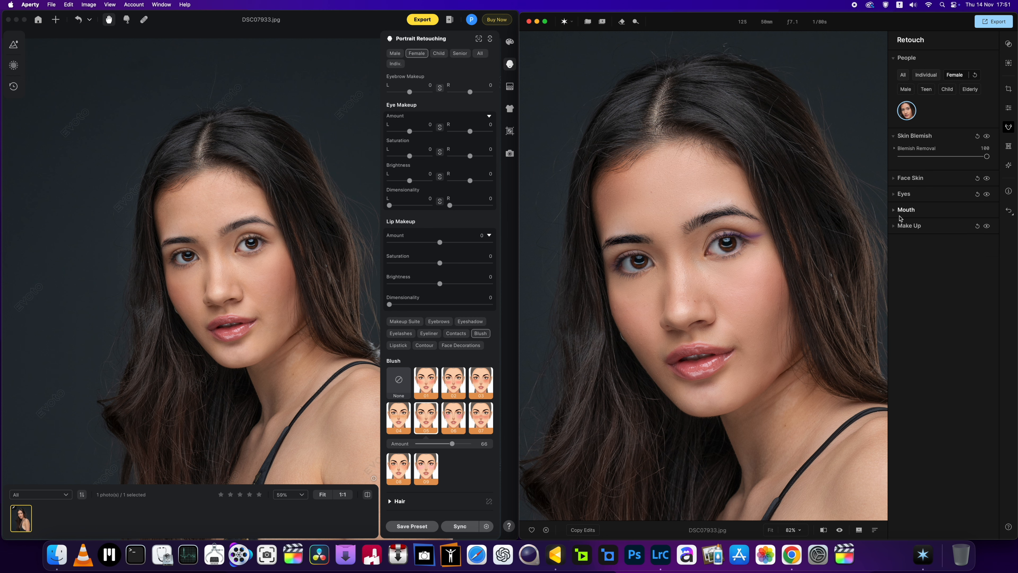
left_click(893, 226)
Step: Try out the Lips Tone, return it to 0, and set the Lips Saturation to 49
scroll(961, 317, "down", 5)
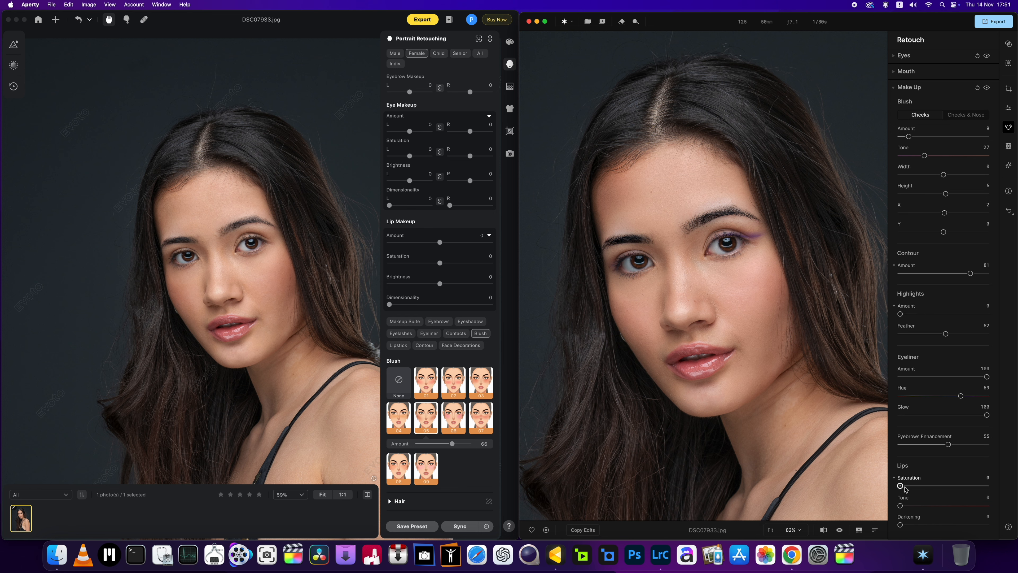
left_click_drag(905, 487, 938, 507)
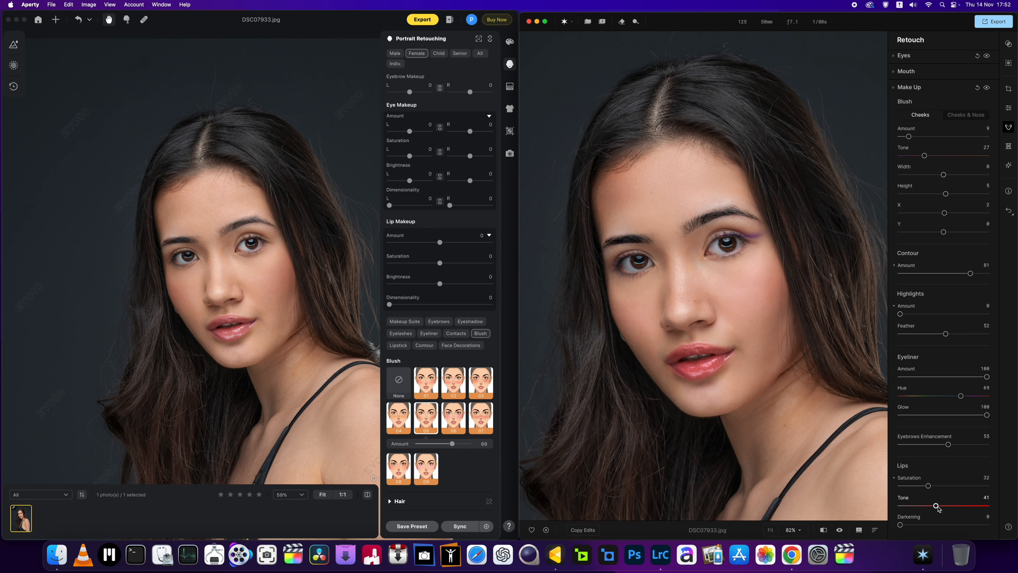
double_click(937, 506)
left_click_drag(928, 486, 900, 486)
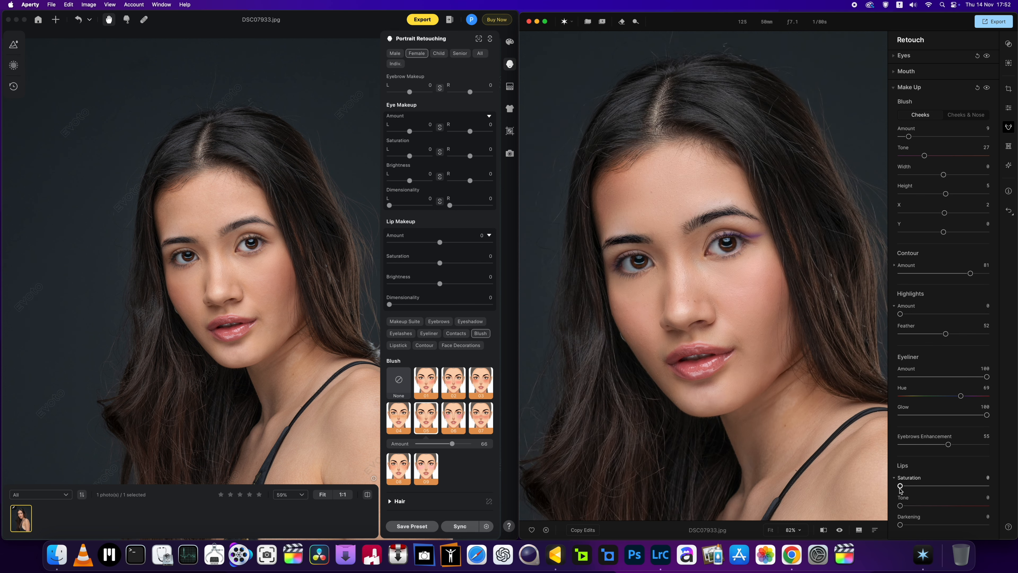
left_click_drag(900, 486, 943, 486)
Step: Compare the lips, eyebrows and skin detail of the Aperty and Evoto portraits at several magnifications
scroll(706, 378, "up", 3)
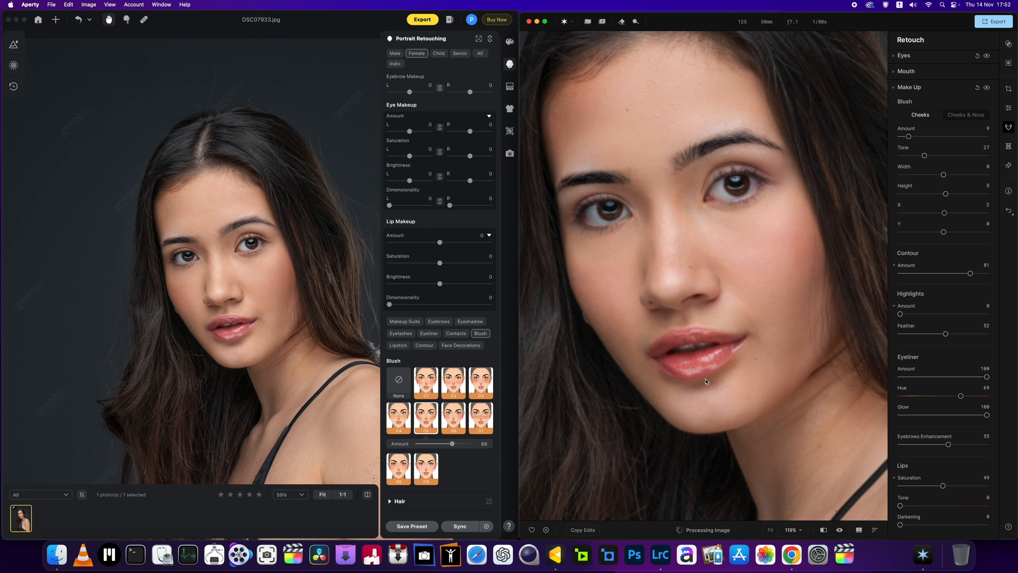
scroll(705, 381, "down", 3)
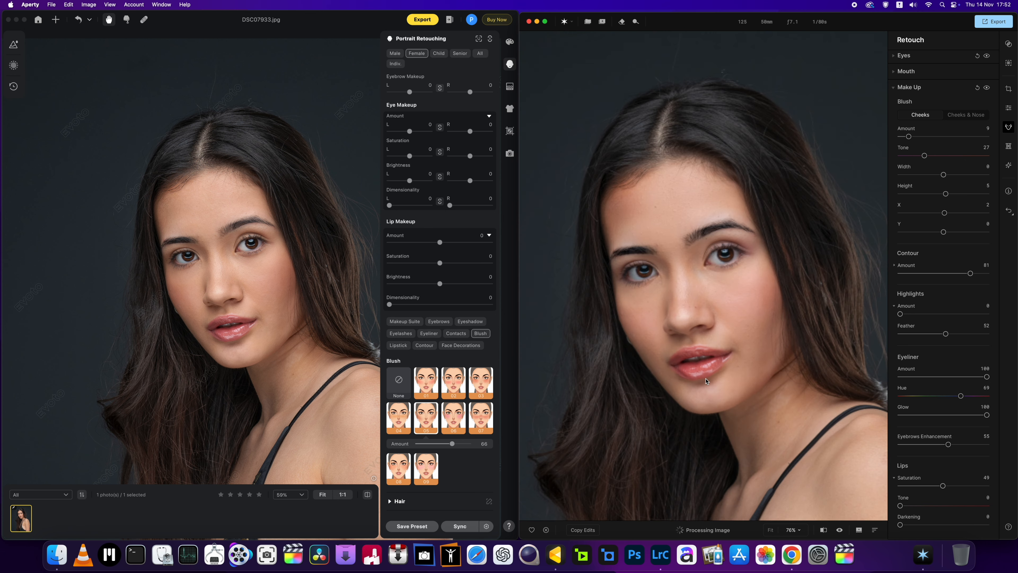
scroll(341, 330, "up", 3)
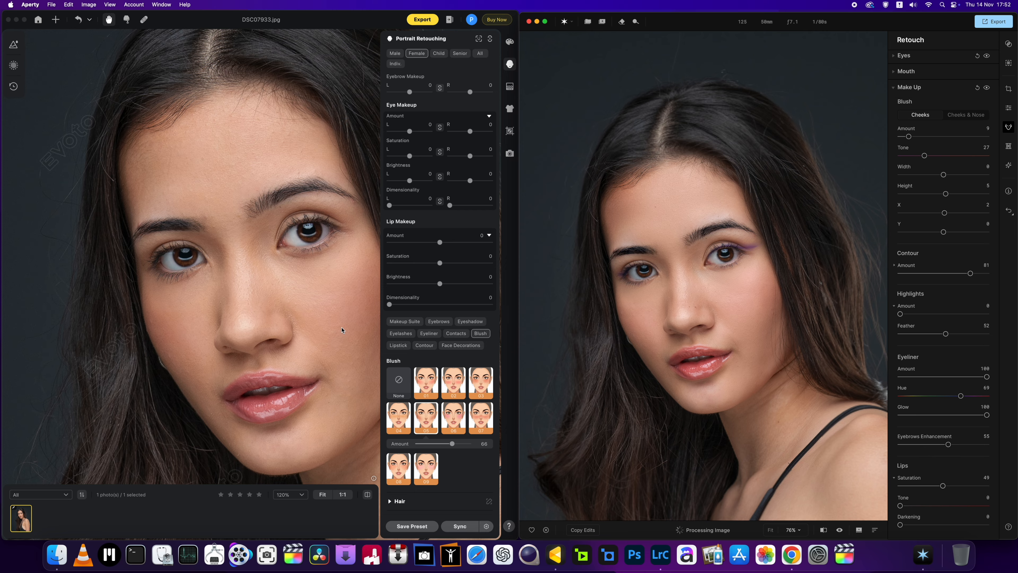
scroll(342, 329, "down", 3)
scroll(342, 329, "up", 2)
scroll(656, 344, "up", 3)
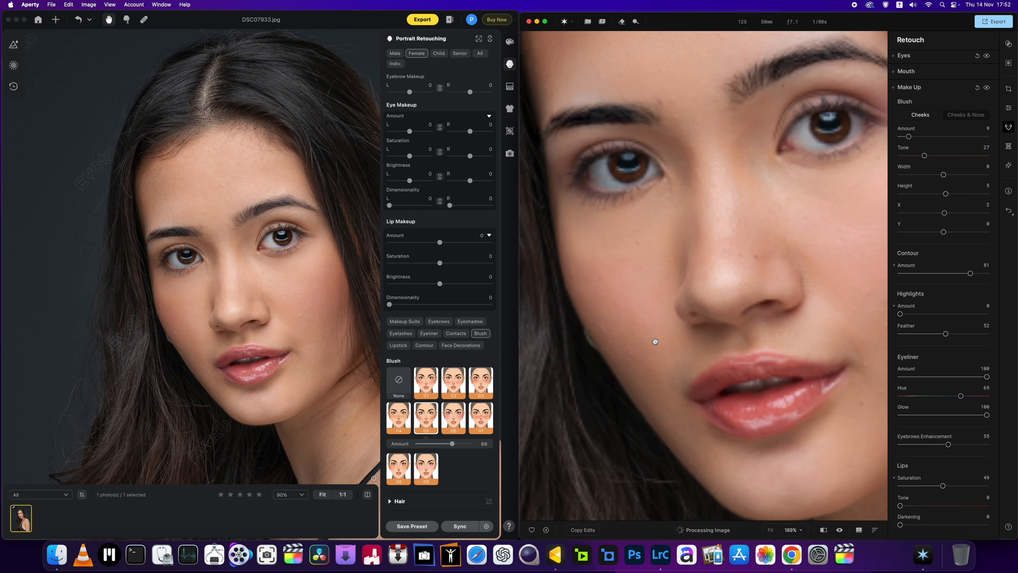
scroll(320, 318, "up", 3)
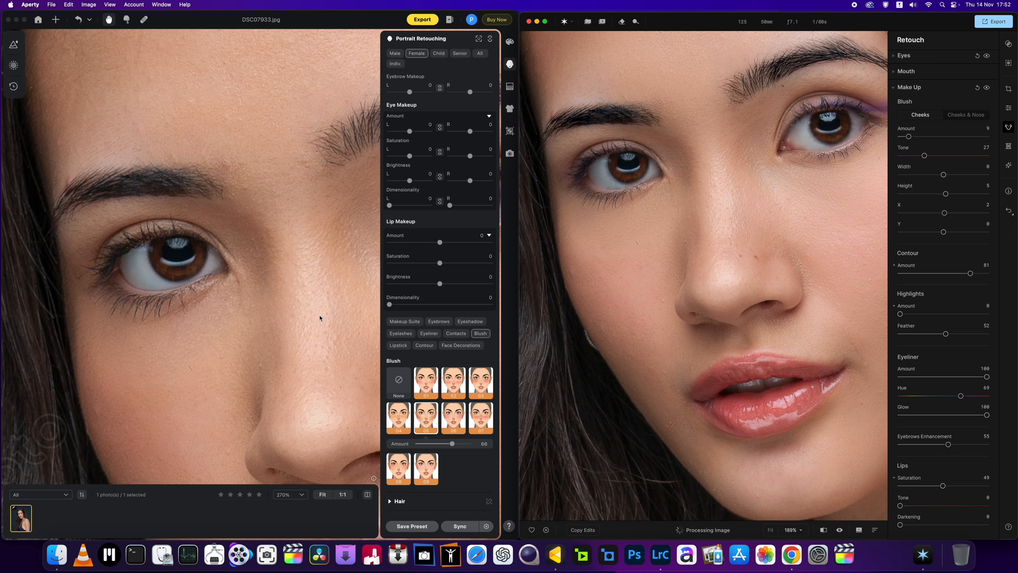
scroll(320, 317, "down", 3)
scroll(704, 283, "down", 4)
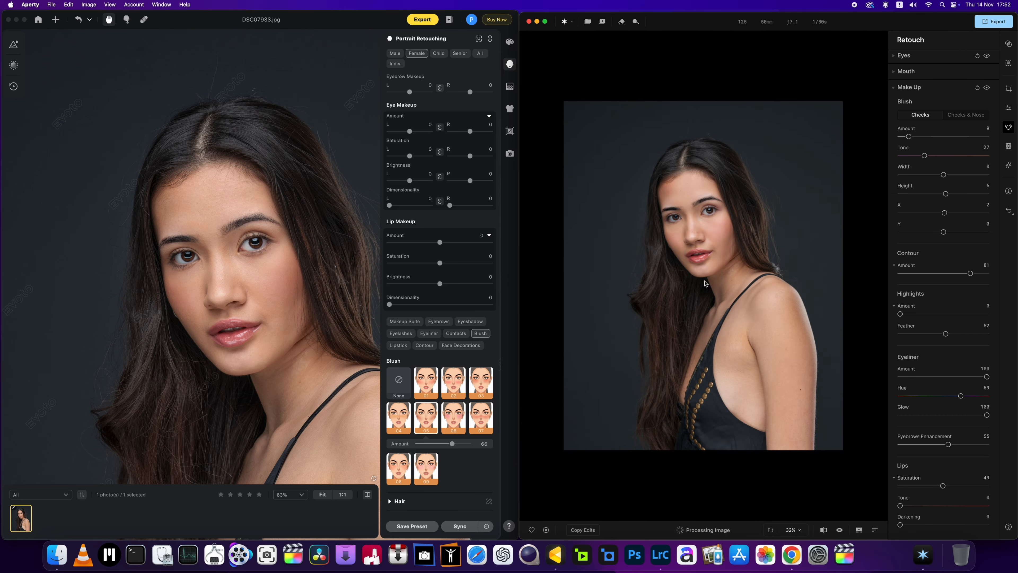
Step: Inspect the Aperty portrait's lips, skin and eyeliner close up, and return to a head-and-shoulders framing
scroll(705, 283, "up", 3)
scroll(697, 281, "down", 1)
scroll(684, 271, "up", 4)
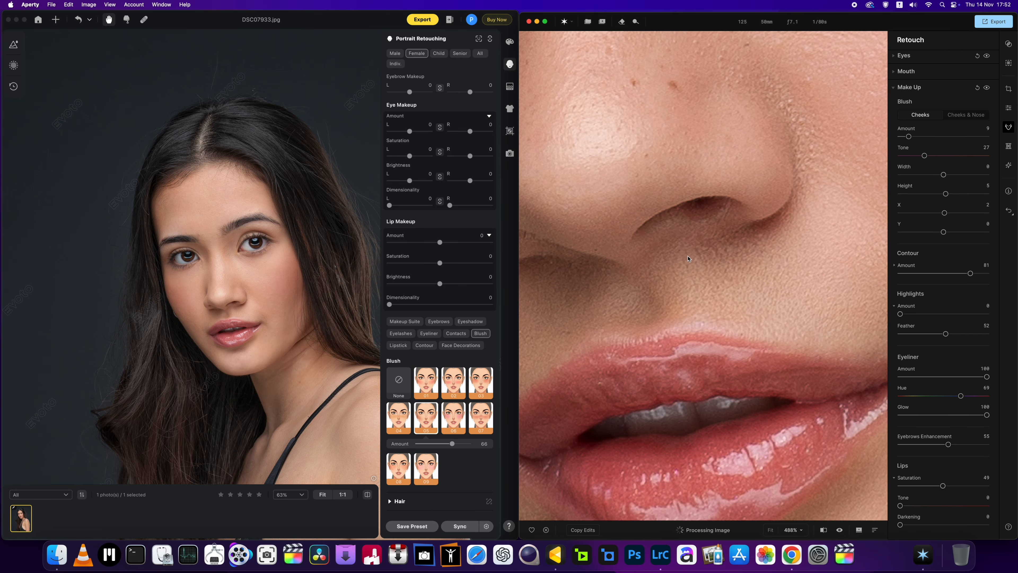
scroll(688, 258, "down", 5)
scroll(717, 186, "up", 4)
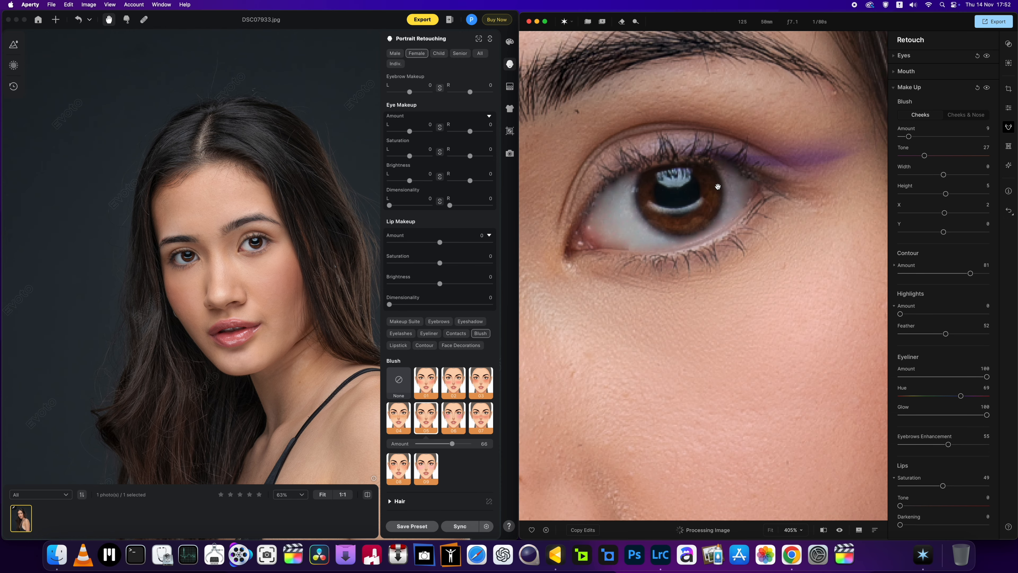
scroll(717, 186, "down", 4)
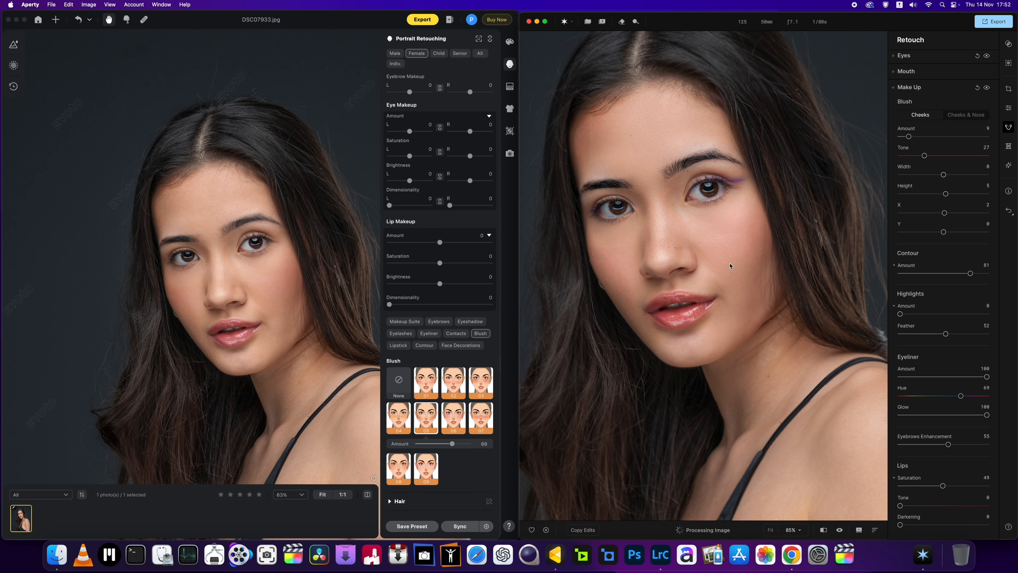
scroll(729, 266, "down", 1)
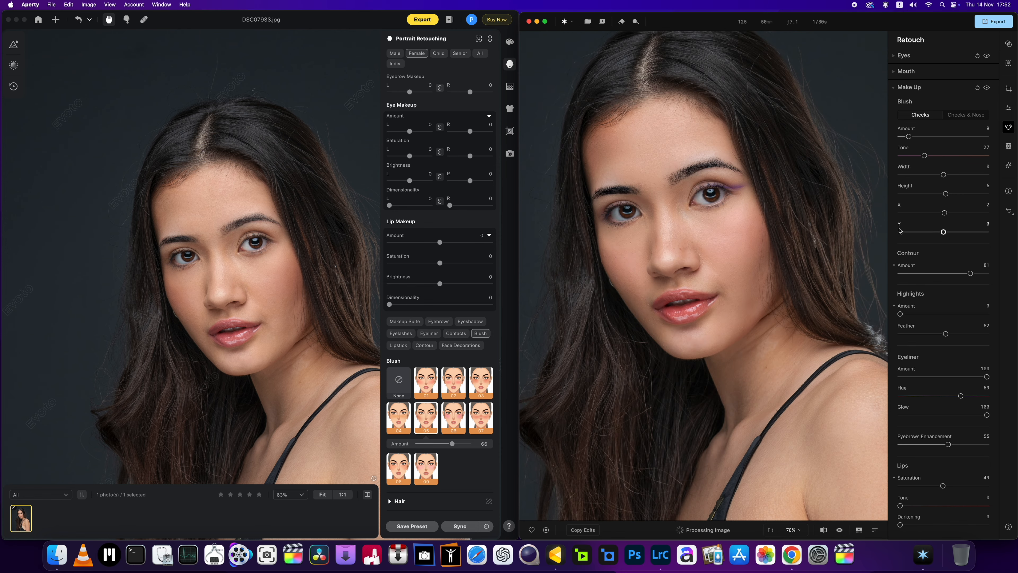
scroll(771, 268, "down", 2)
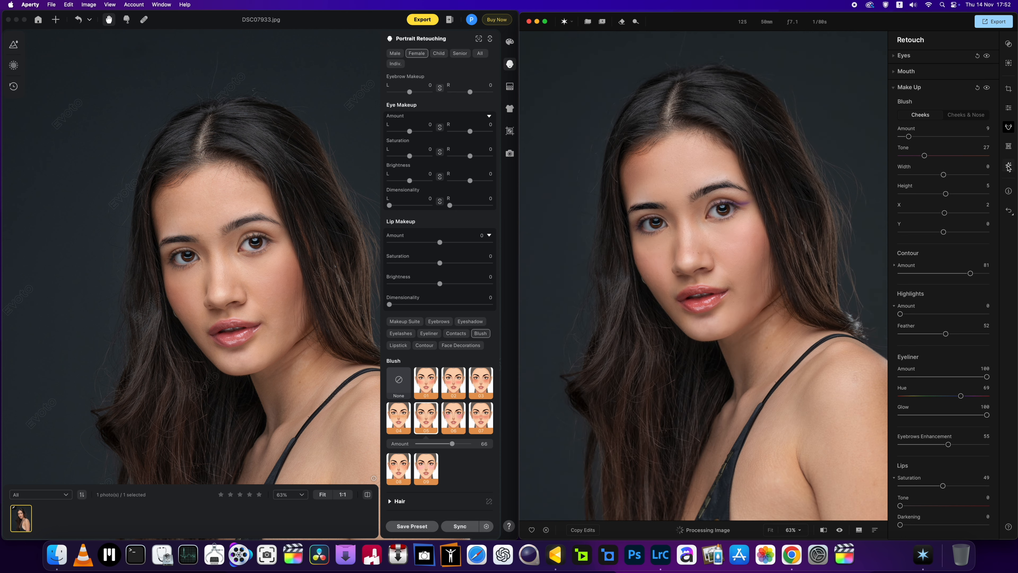
Step: Set the Creative Vignette Amount to -8 in Aperty and collapse the Vignette settings
left_click(1008, 166)
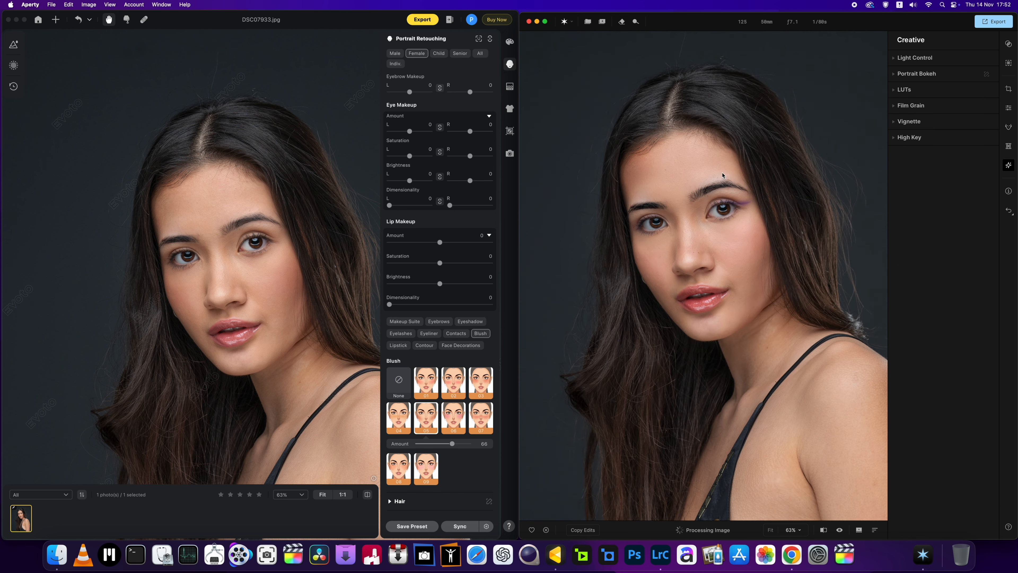
scroll(723, 175, "down", 3)
left_click(894, 122)
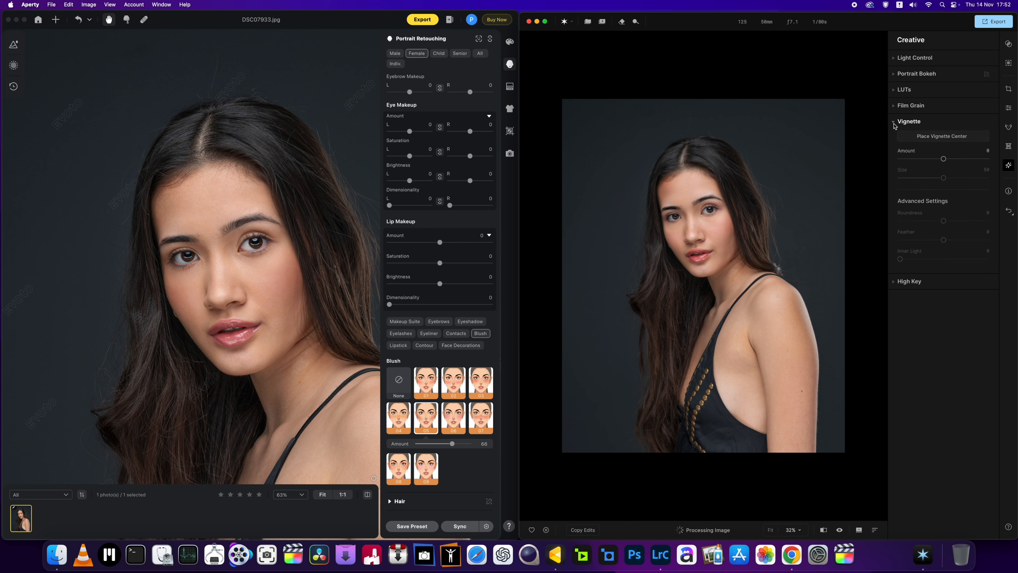
mouse_move(943, 158)
left_mouse_down()
mouse_move(903, 159)
mouse_move(942, 165)
left_mouse_up()
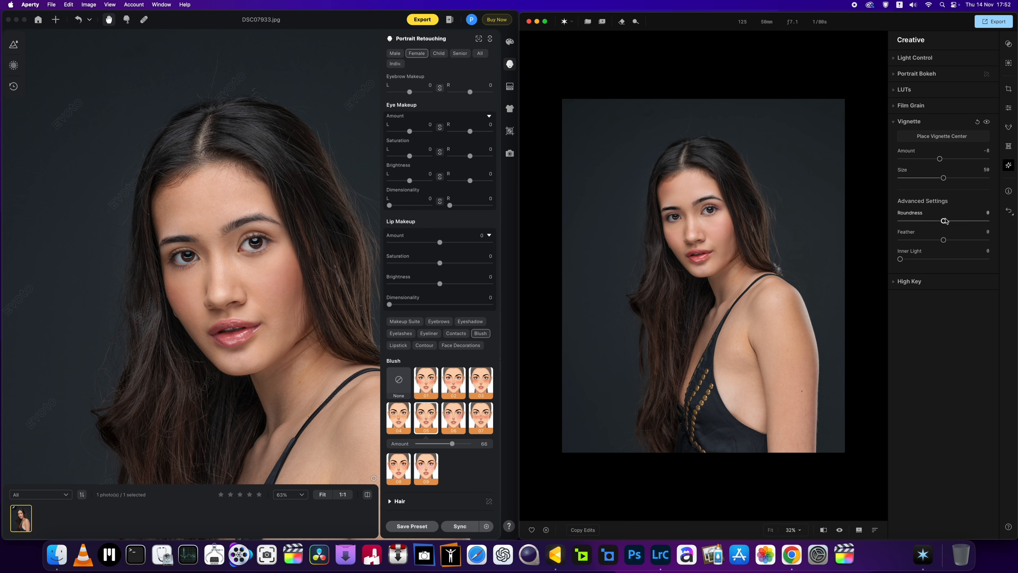
left_click(893, 121)
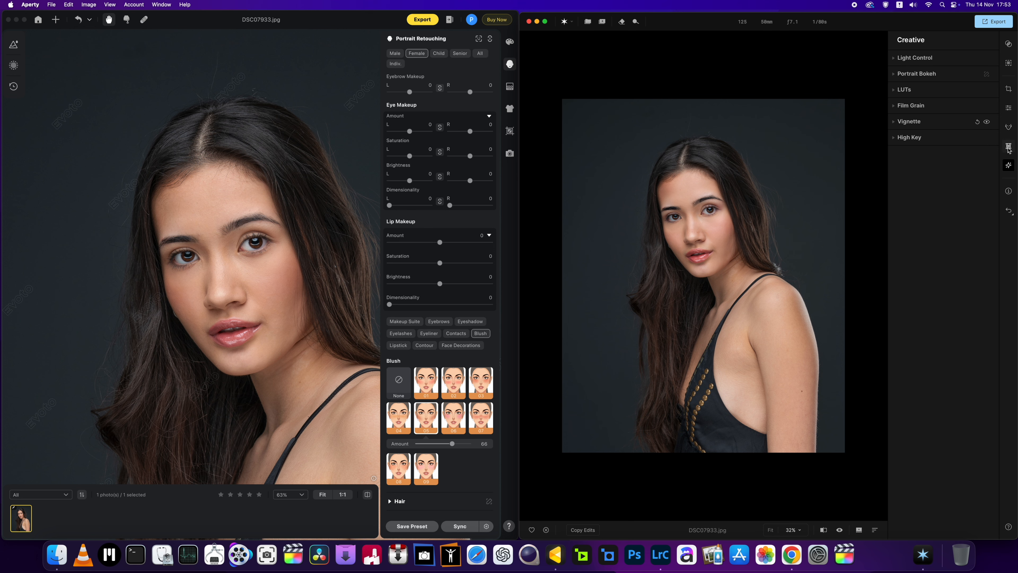
Step: Try the Face Slim reshape at its maximum of 100 and return it to 0
left_click(1008, 147)
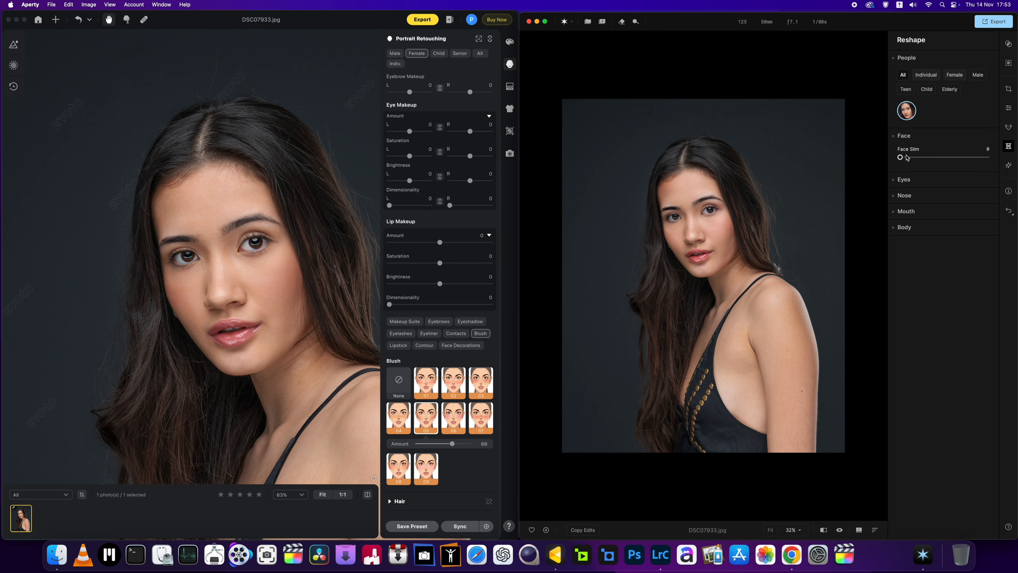
left_click_drag(899, 158, 988, 158)
scroll(721, 245, "up", 5)
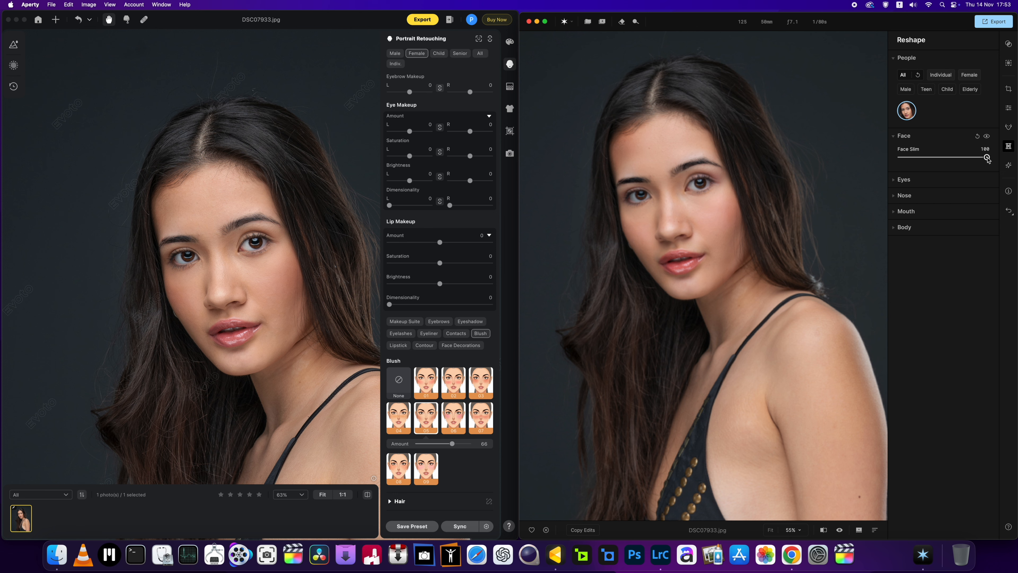
left_click_drag(987, 158, 886, 168)
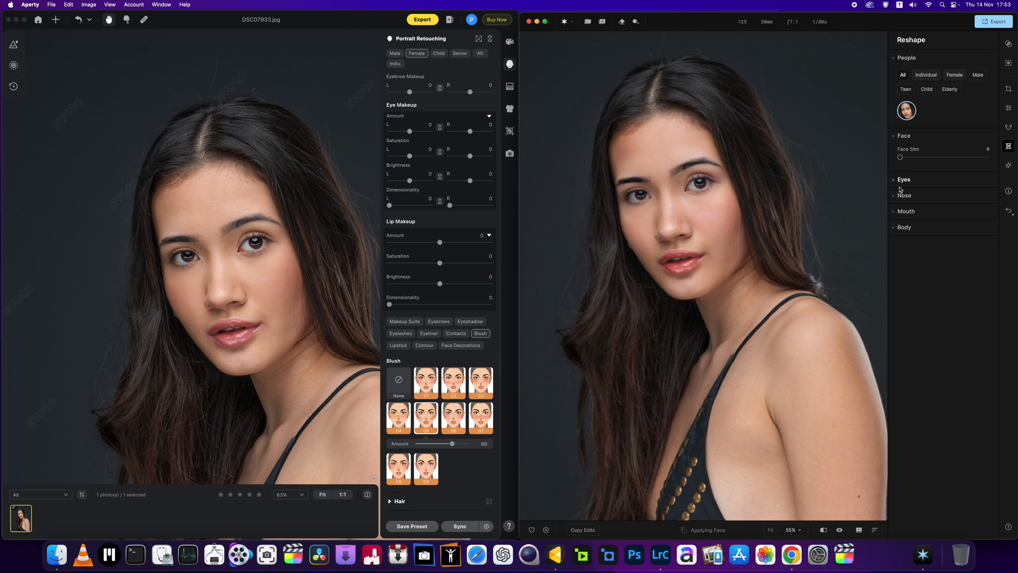
Step: Try out the eye Shape reshape, reset it to 0, and set the Eyebrows Arch to 4
left_click(905, 179)
left_click_drag(901, 203, 947, 205)
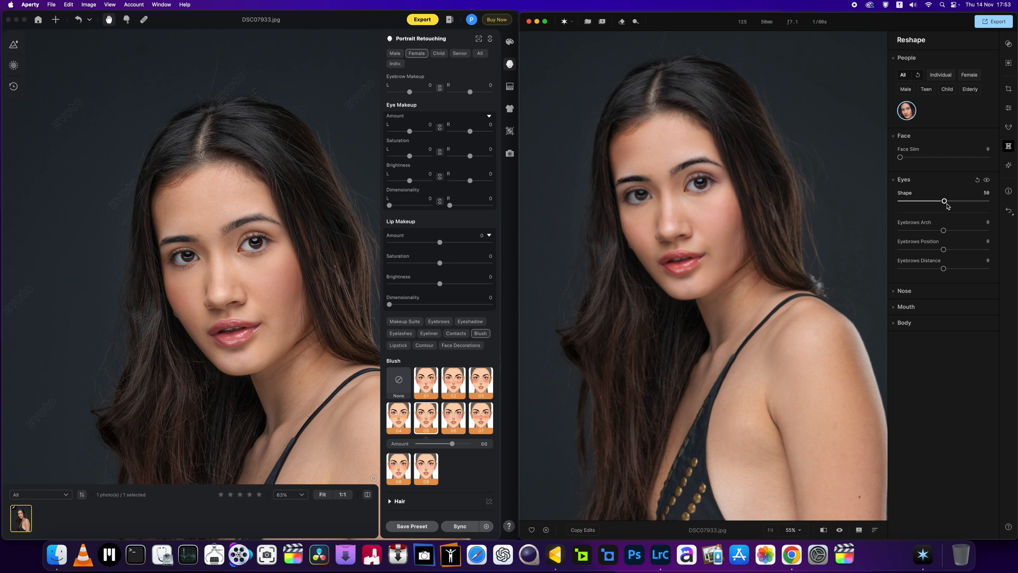
left_click_drag(947, 205, 920, 207)
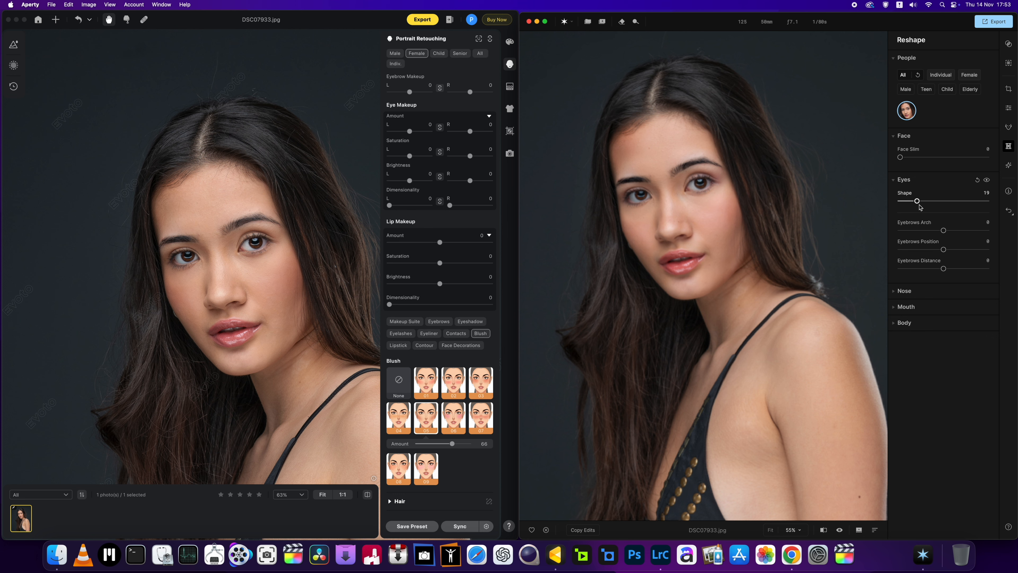
double_click(918, 203)
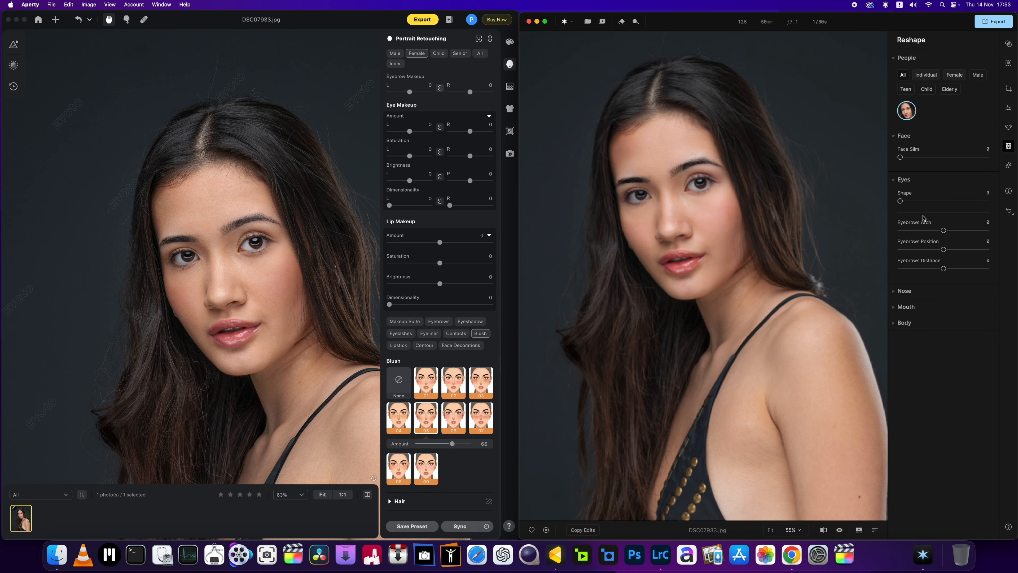
left_click_drag(943, 230, 964, 232)
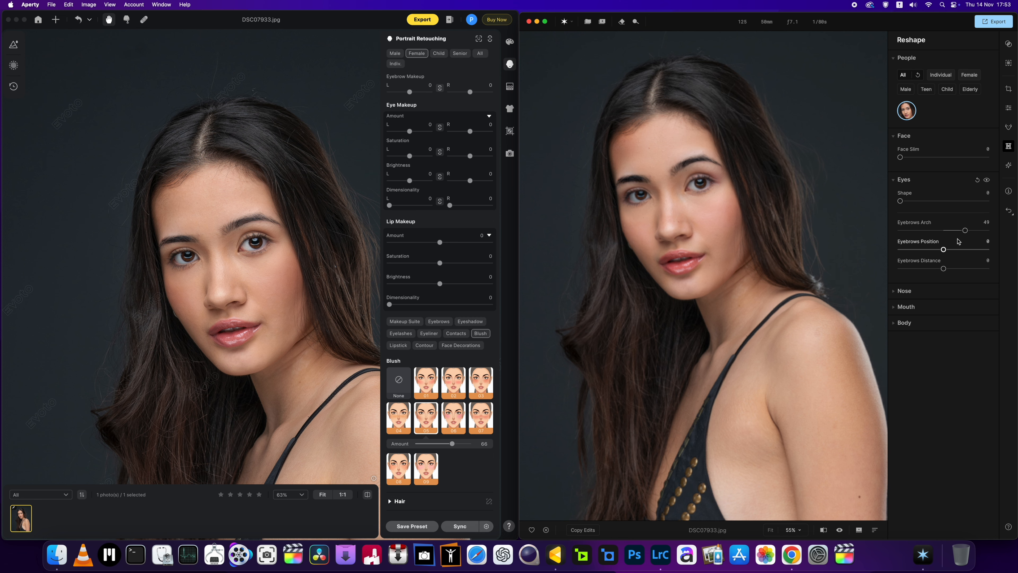
left_click_drag(965, 230, 945, 231)
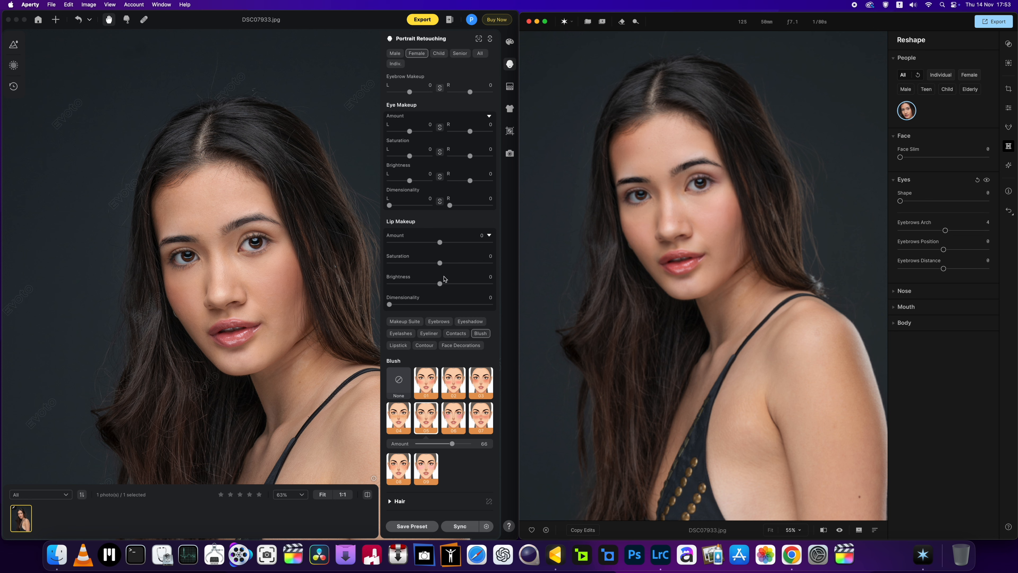
Step: Switch to Evoto, show its Eyebrows makeup presets, and collapse the Skin Retouching and Makeup sections
left_click(438, 322)
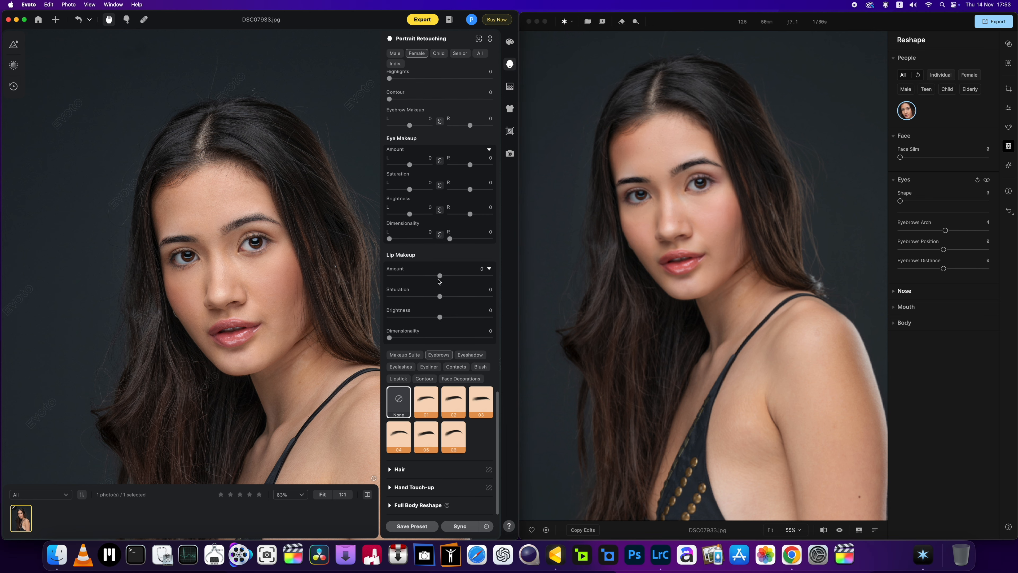
scroll(449, 420, "up", 15)
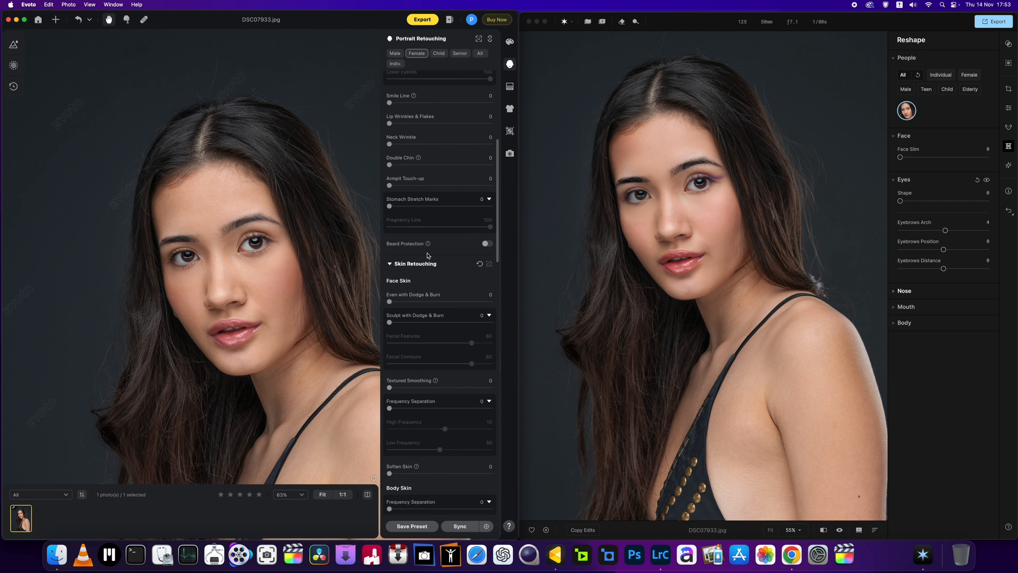
scroll(407, 279, "down", 3)
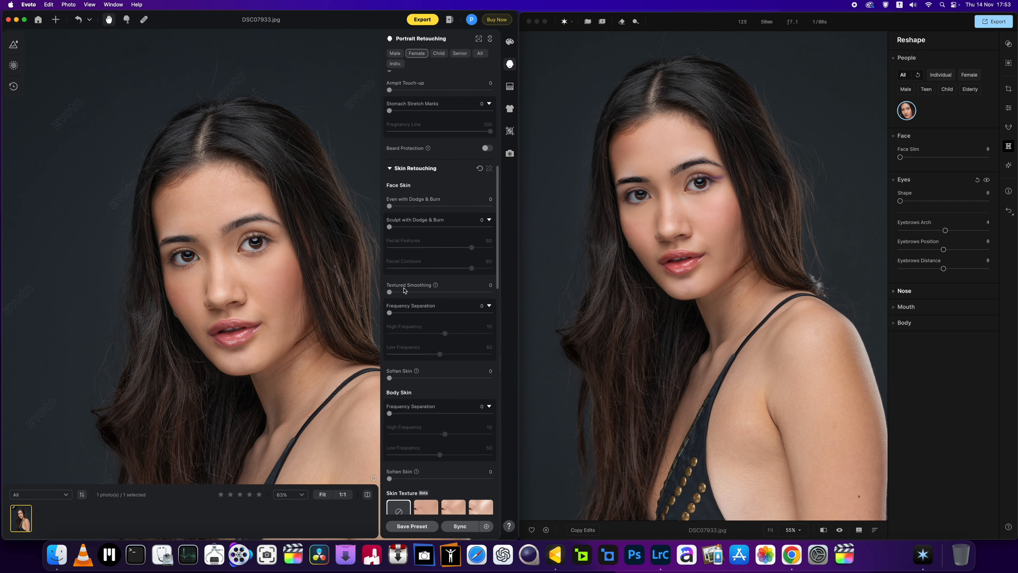
left_click(390, 168)
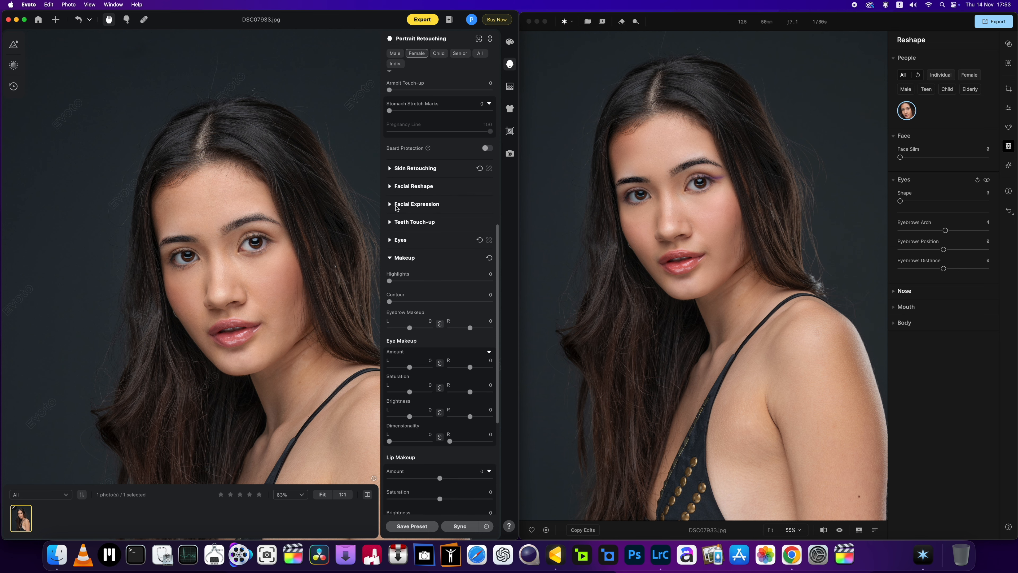
scroll(391, 261, "up", 6)
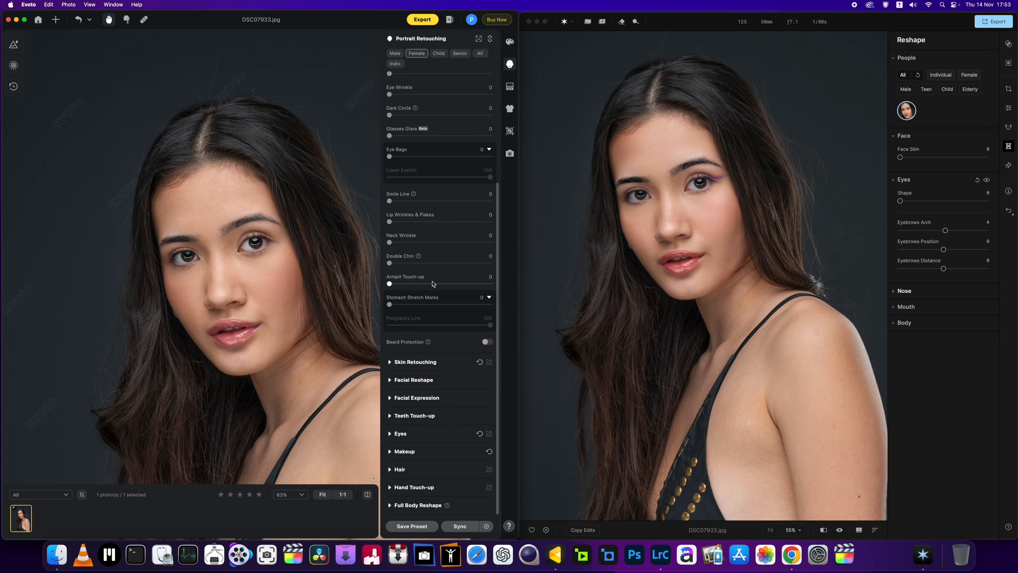
Step: Collapse the Blemish Removal section in Evoto so all Portrait Retouching categories are closed
scroll(582, 246, "up", 4)
left_click(663, 296)
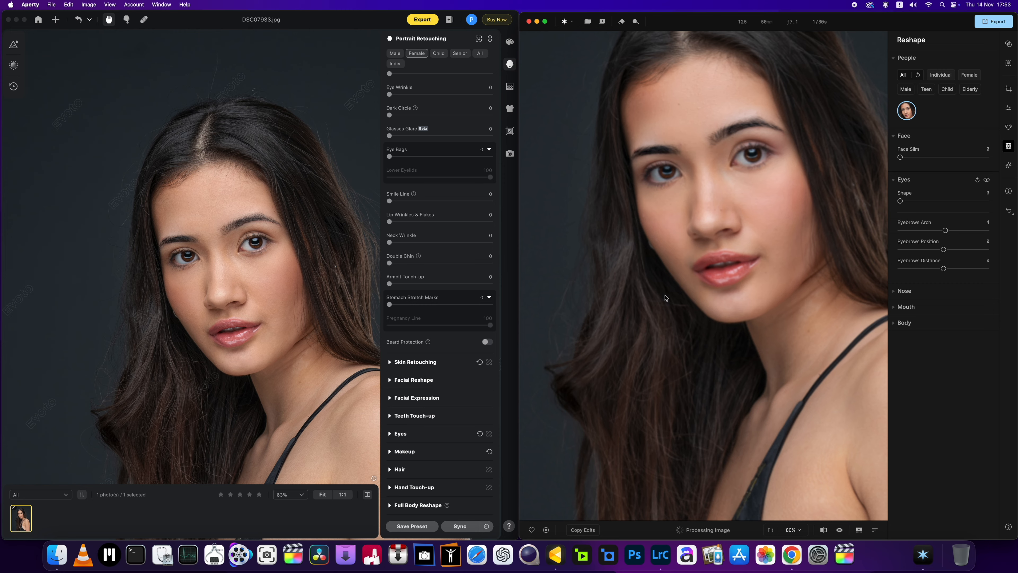
left_click_drag(665, 297, 642, 332)
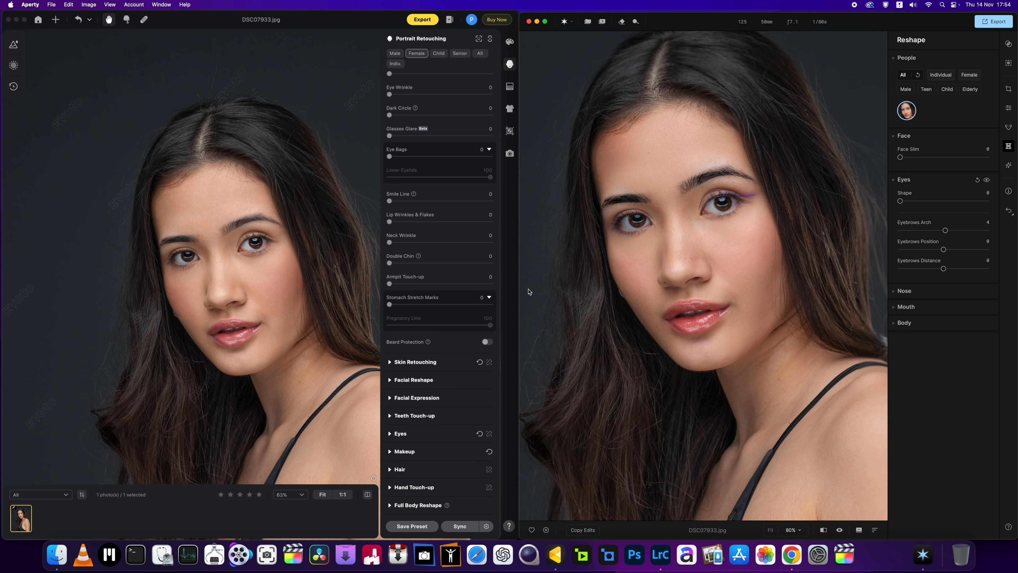
scroll(477, 263, "up", 3)
scroll(477, 263, "up", 5)
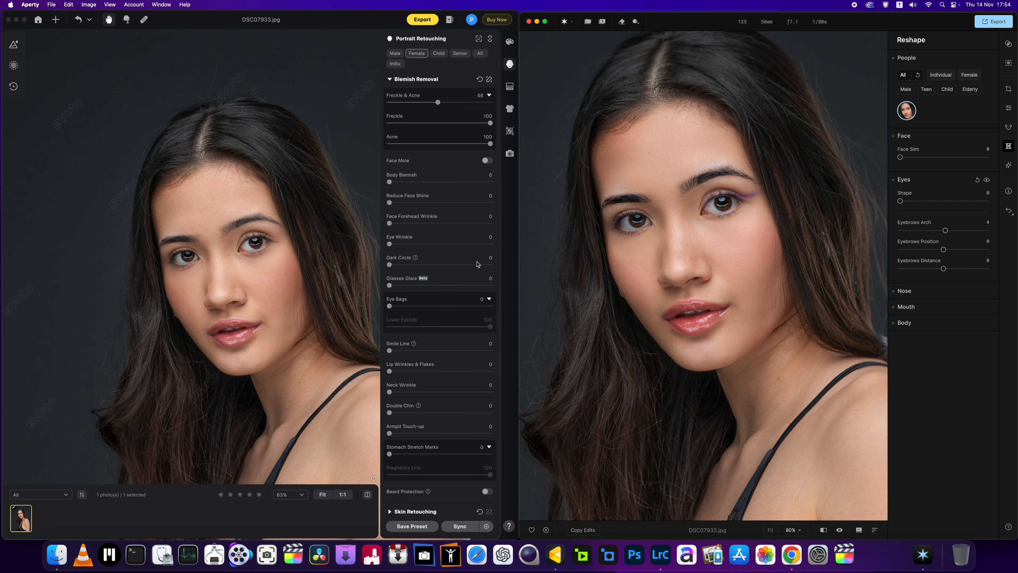
left_click(390, 83)
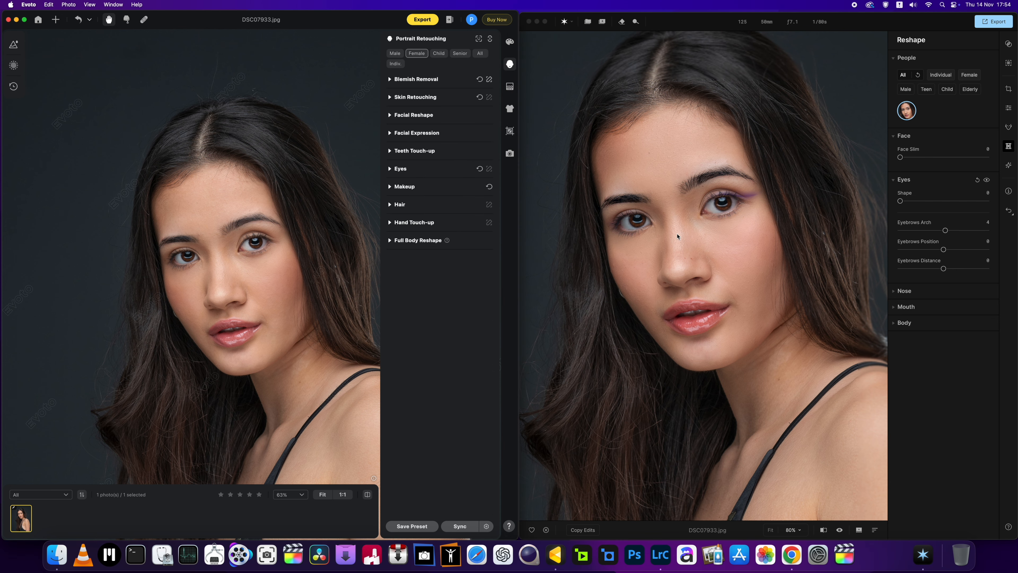
Step: Look through the Makeup and Hair settings in Evoto and close both sections again
scroll(677, 234, "up", 5)
scroll(677, 234, "down", 5)
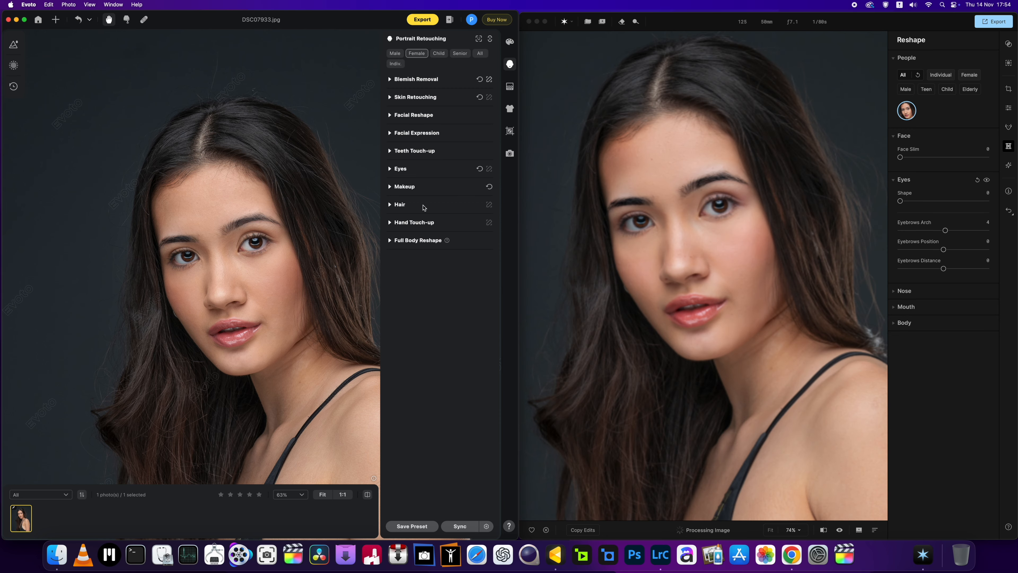
left_click(389, 186)
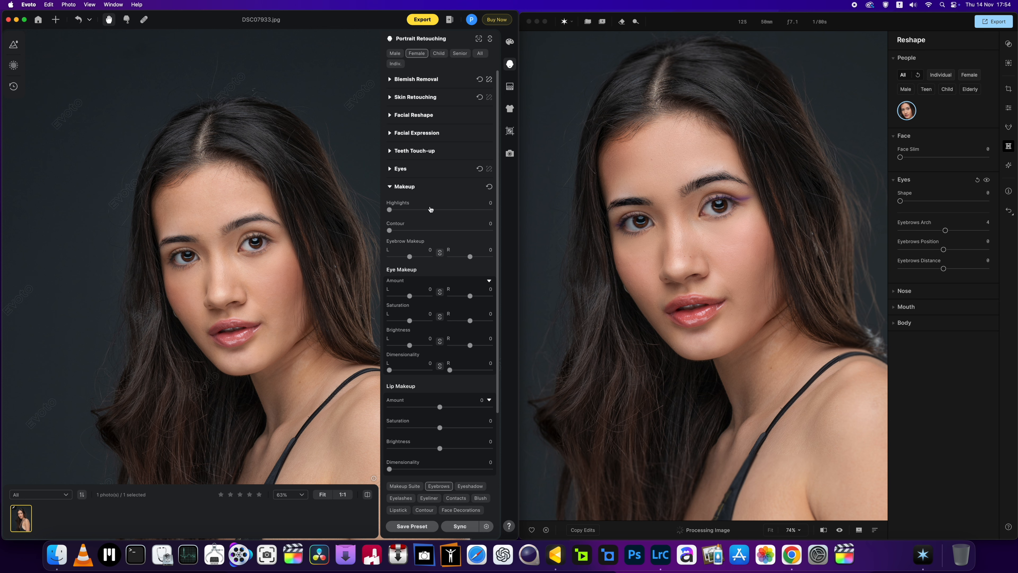
left_click(390, 186)
left_click(389, 205)
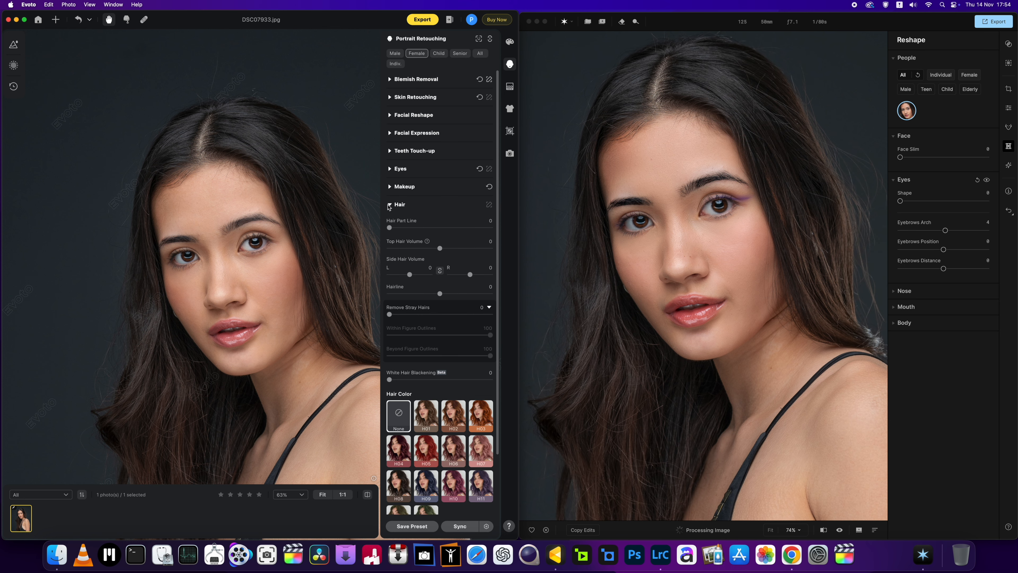
left_click(389, 205)
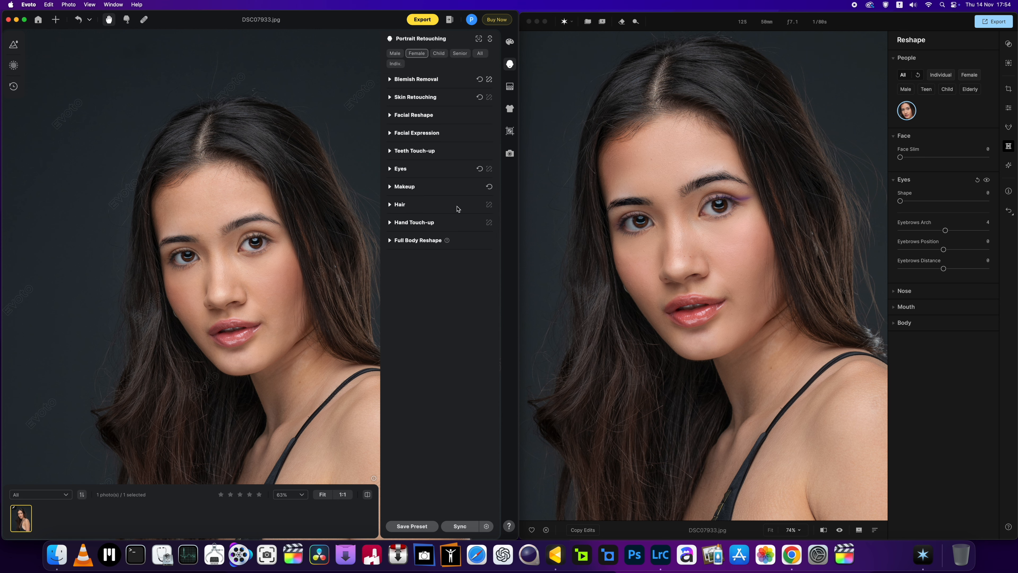
Step: Switch to Aperty, try the Eyebrows Position at both extremes, and set it to 4
scroll(694, 228, "up", 2)
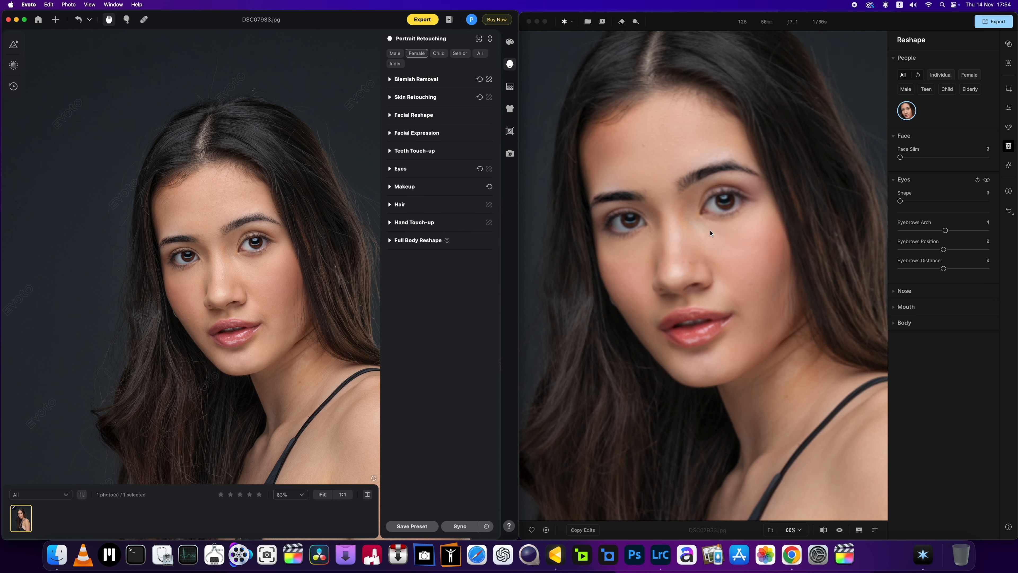
left_click_drag(942, 250, 897, 251)
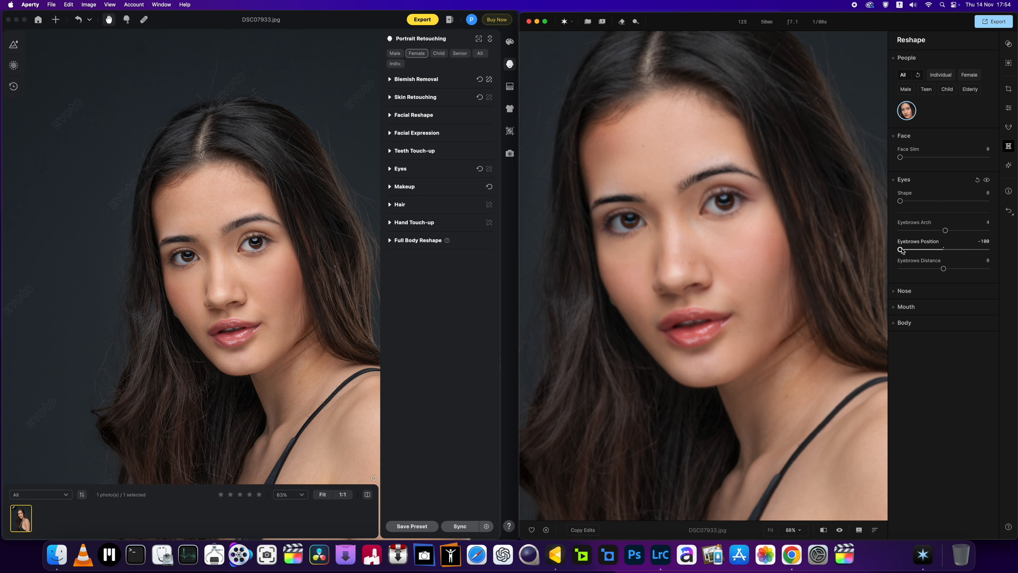
left_click_drag(901, 251, 927, 249)
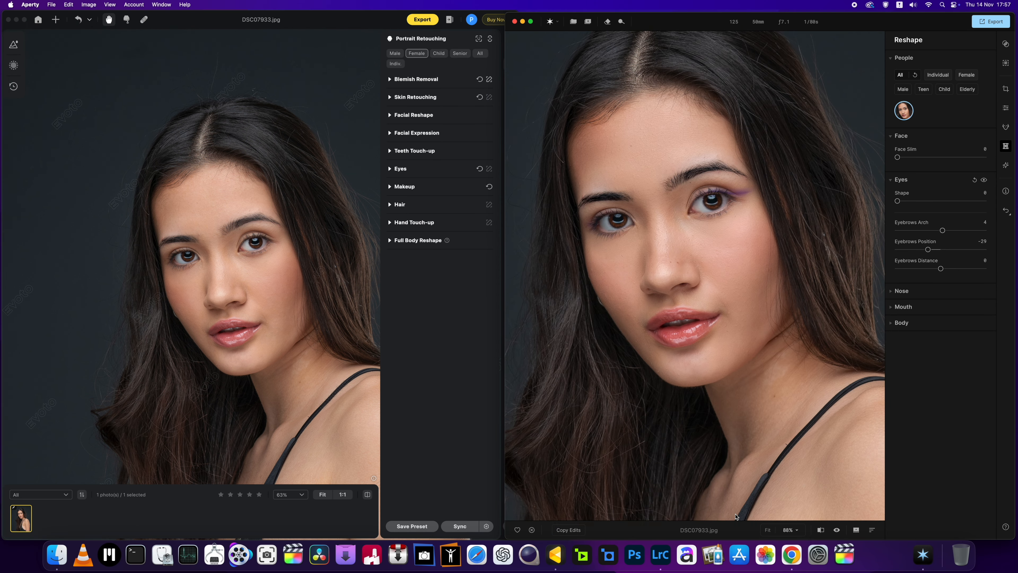
left_click_drag(928, 249, 994, 257)
left_click(942, 250)
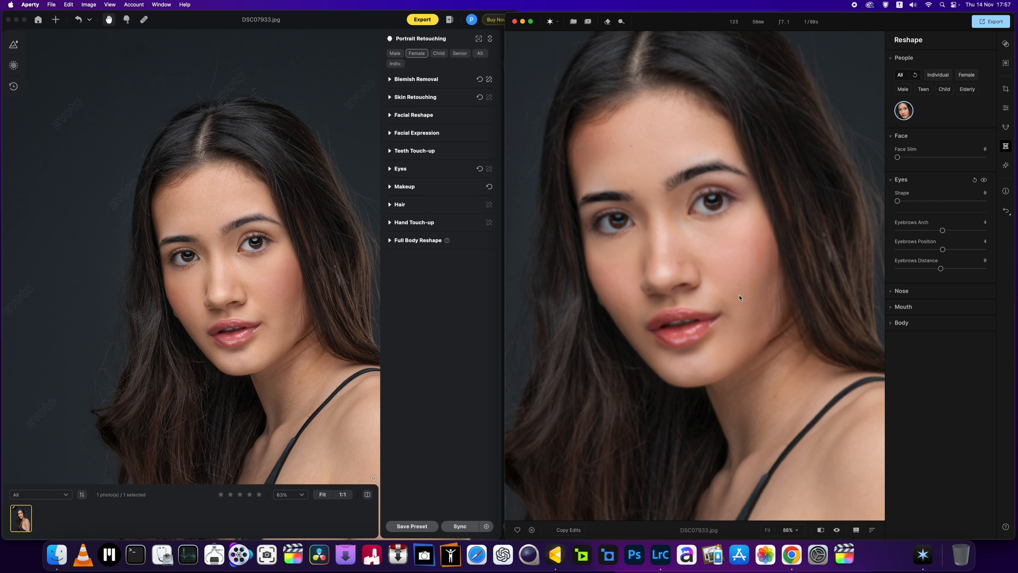
Step: Expand the Nose reshape settings and set the Nose Bridge Shape to 51
scroll(739, 297, "up", 3)
scroll(739, 295, "down", 2)
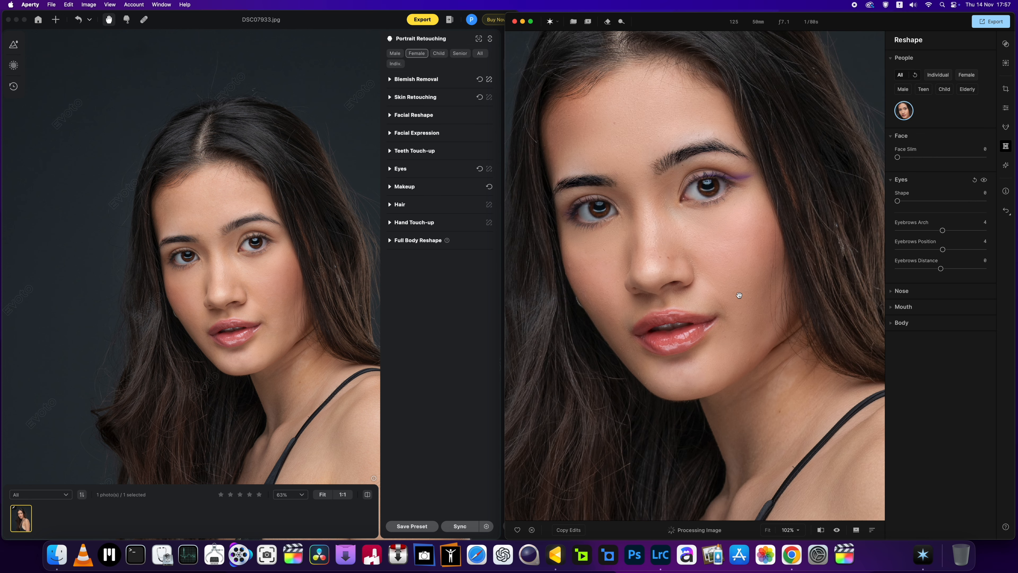
left_click(890, 292)
left_click(940, 312)
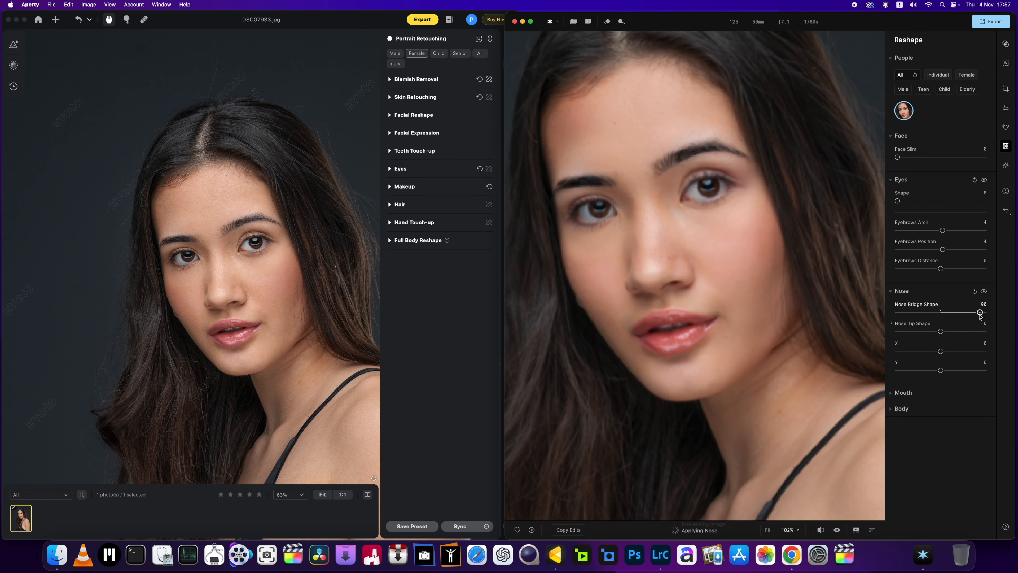
left_click_drag(940, 312, 963, 312)
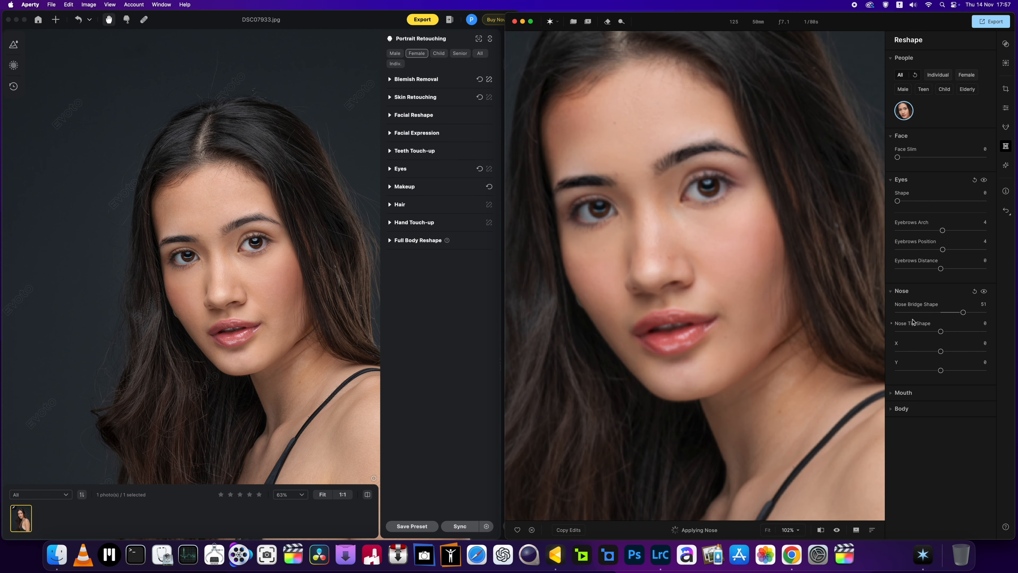
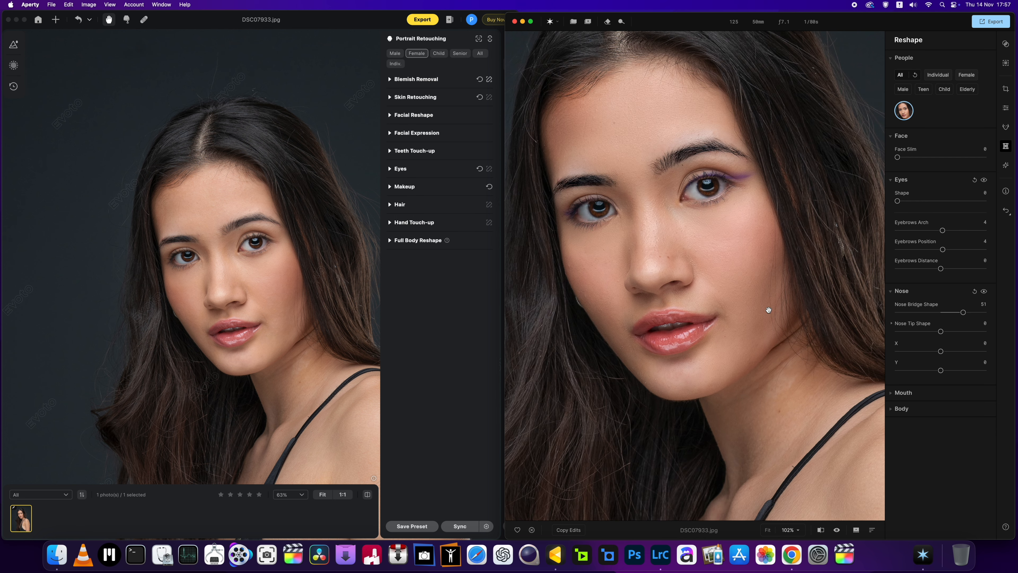
Step: Try the Nose Bridge Shape at -100 and set it to 3, and try the Lips Position at -100 before returning it to 0
left_click_drag(964, 313, 887, 317)
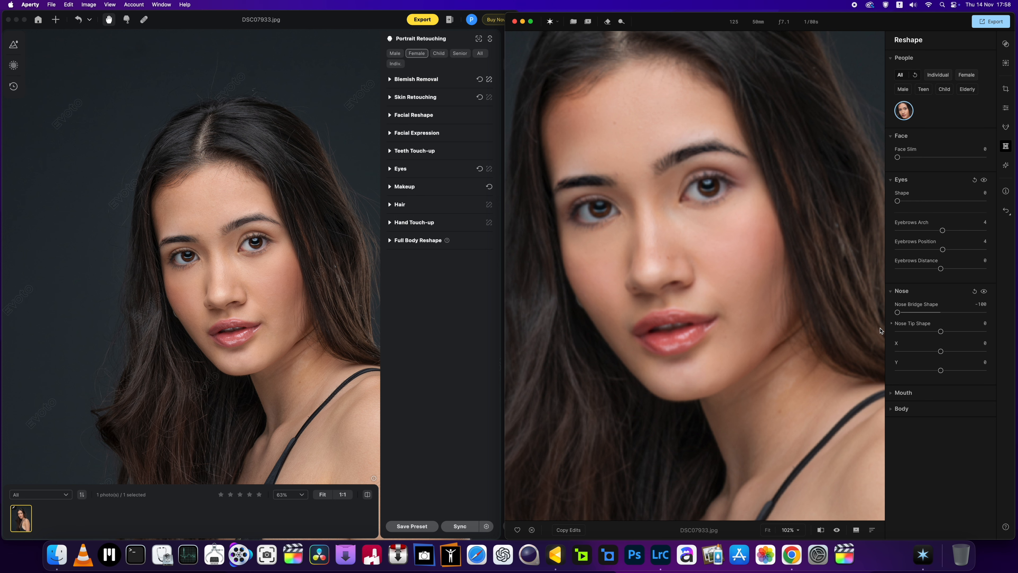
left_click_drag(897, 312, 942, 314)
left_click(912, 393)
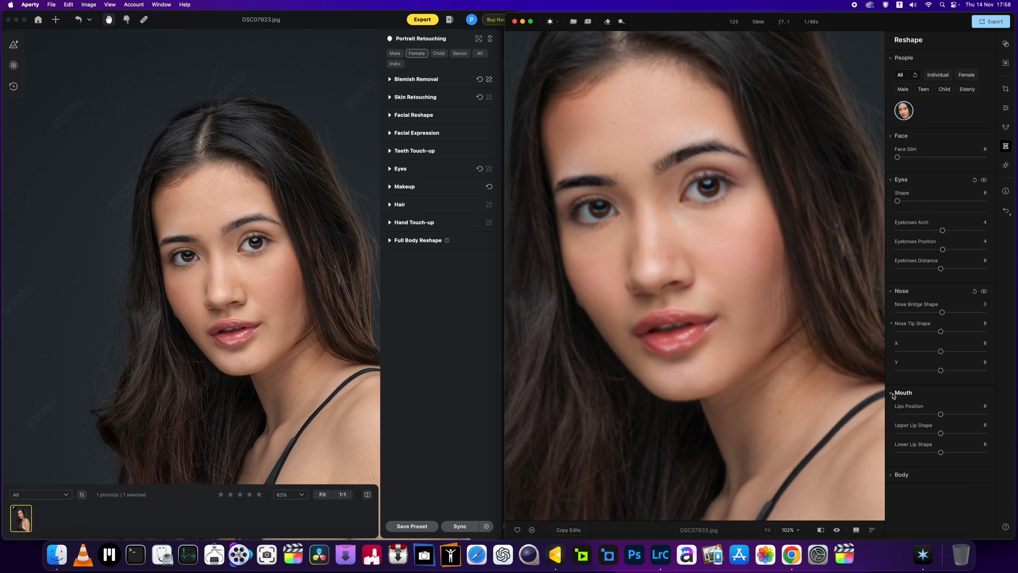
left_click_drag(940, 415, 887, 423)
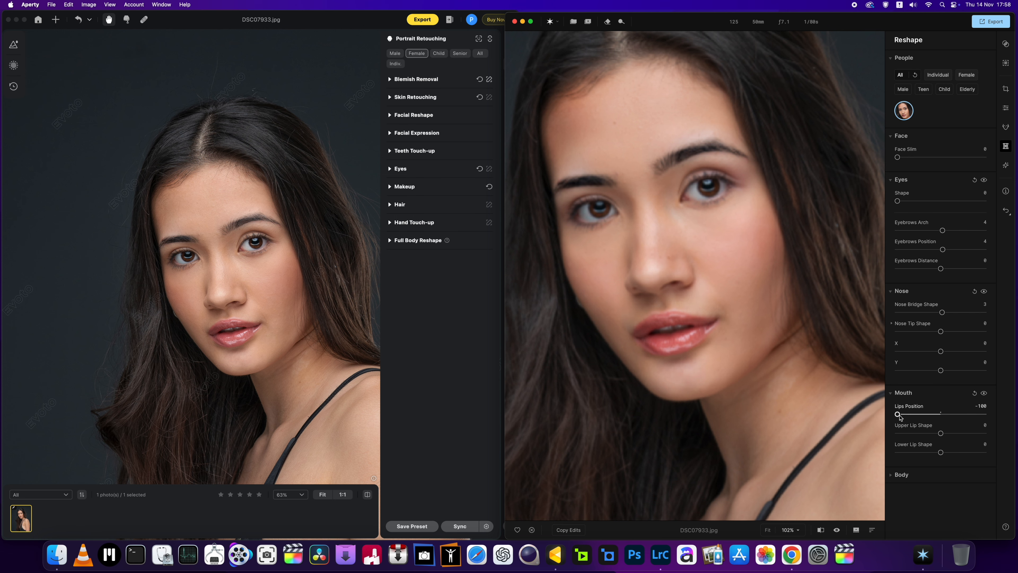
left_click_drag(898, 415, 942, 416)
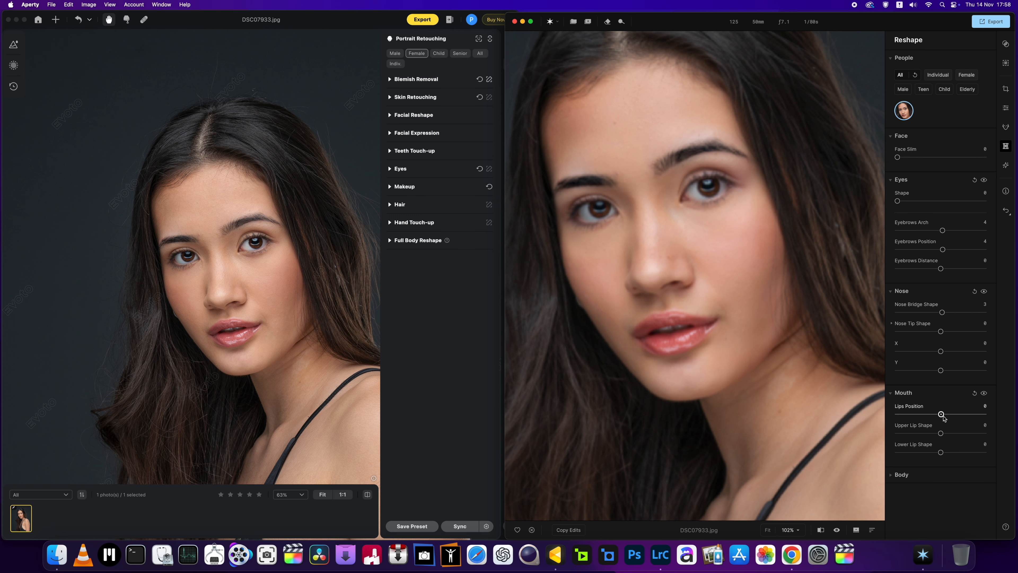
Step: Expand the Body reshape settings, try a slimmer Shape at -69 and a much wider one, and set it to -5
left_click(894, 476)
scroll(812, 455, "down", 5)
scroll(812, 455, "down", 3)
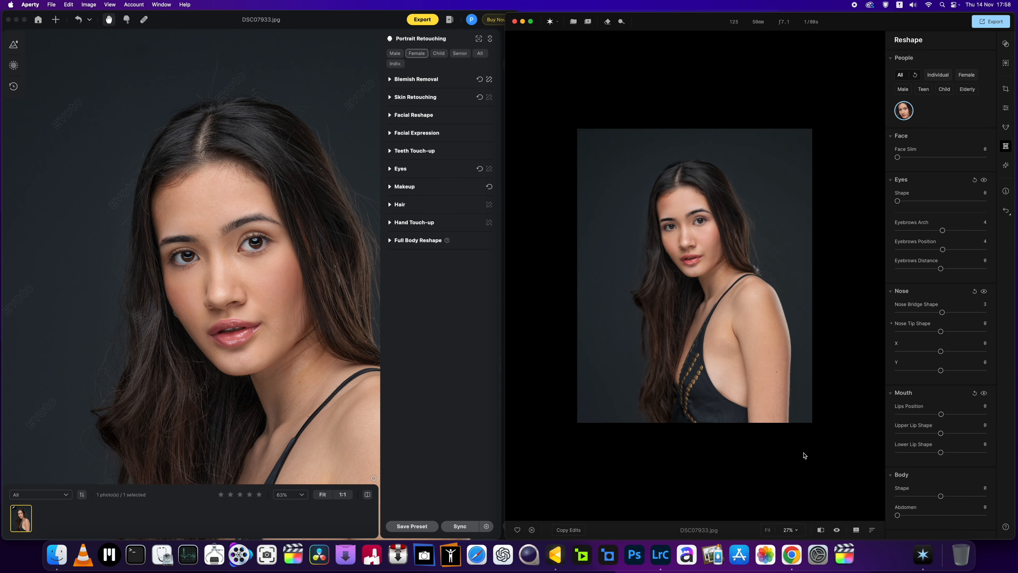
left_click_drag(940, 496, 910, 497)
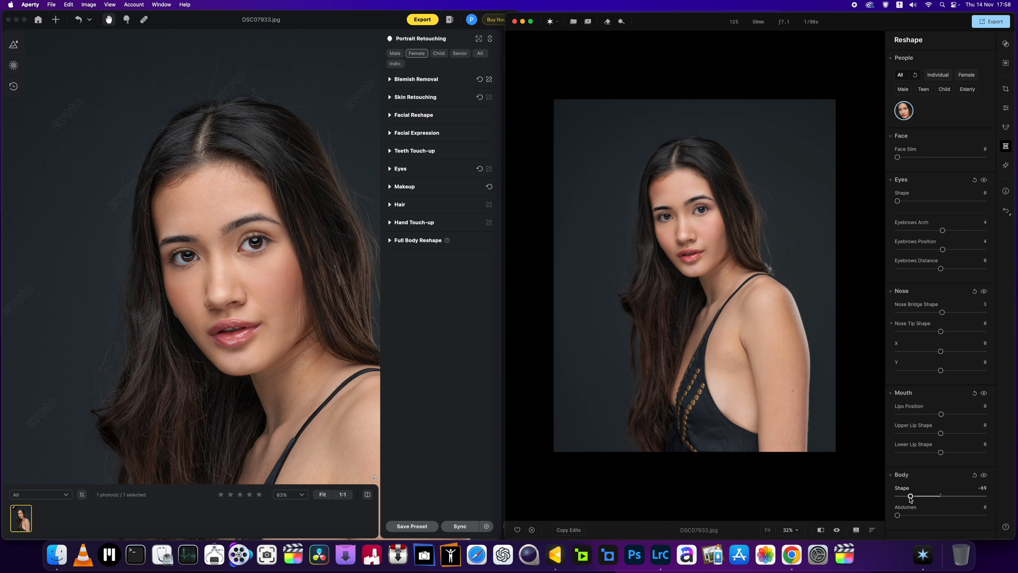
left_click_drag(910, 496, 978, 497)
left_click_drag(978, 496, 938, 496)
scroll(776, 348, "up", 3)
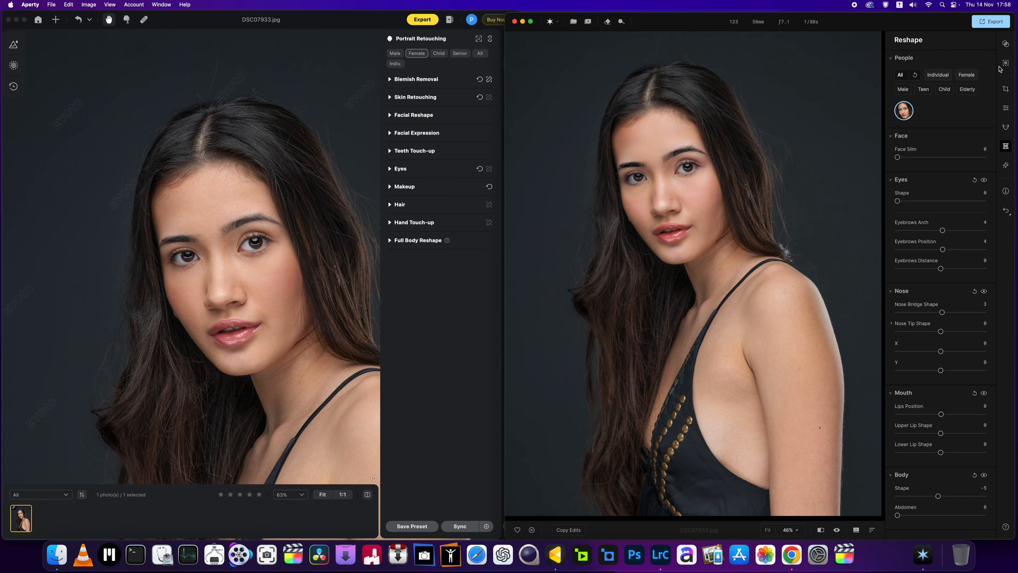
Step: Show the Presets beside the portrait, and reset the Reshape adjustments and collapse the Eyes, Nose, Mouth, Body and Face sections
left_click(1006, 45)
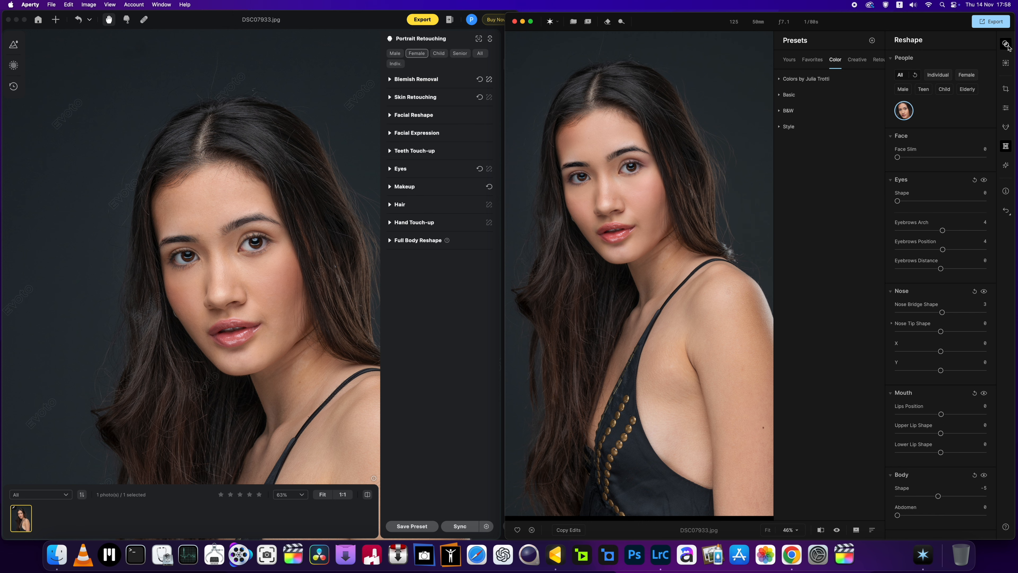
left_click(891, 180)
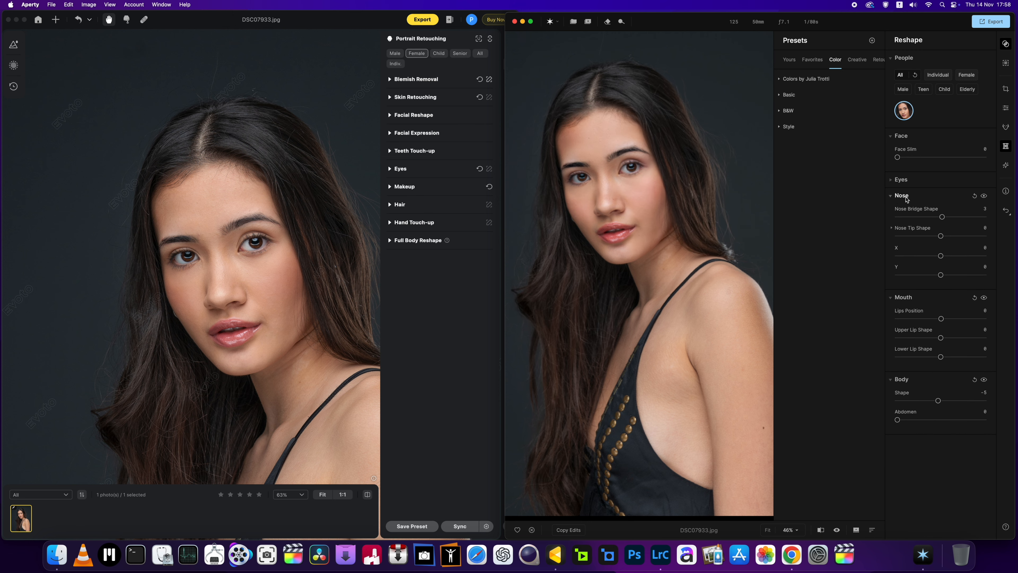
left_click(974, 197)
left_click(891, 196)
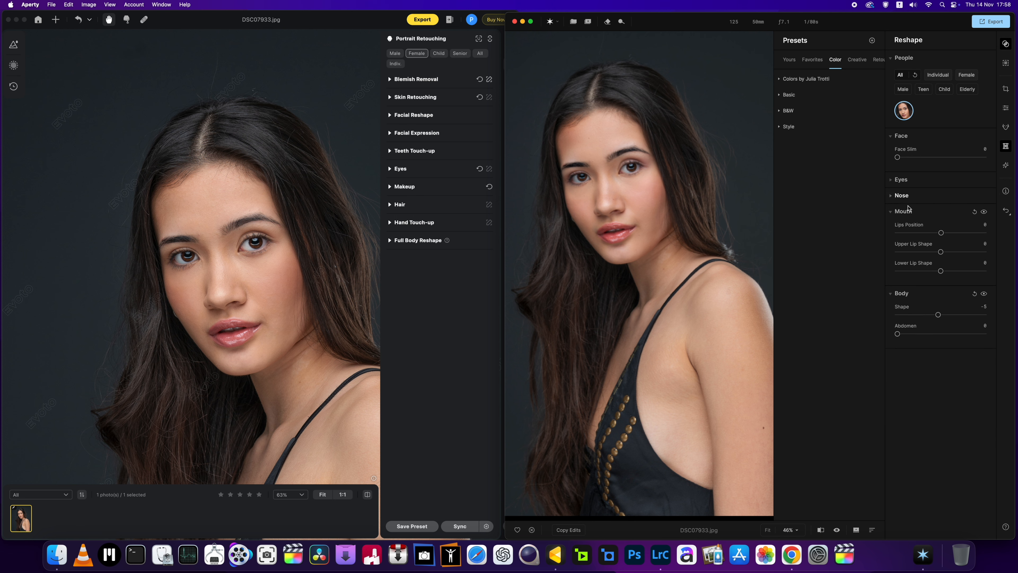
left_click(896, 214)
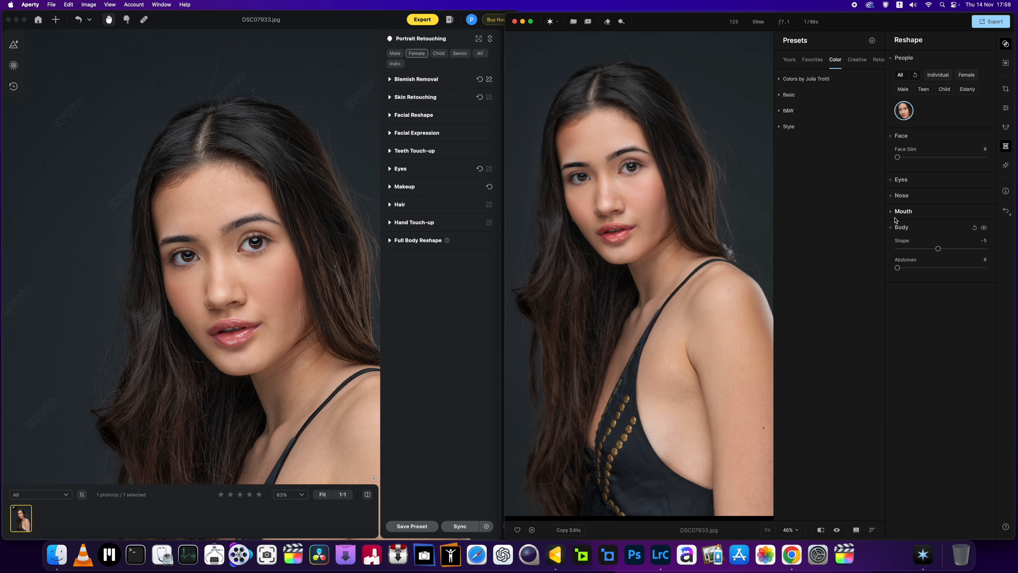
left_click(974, 228)
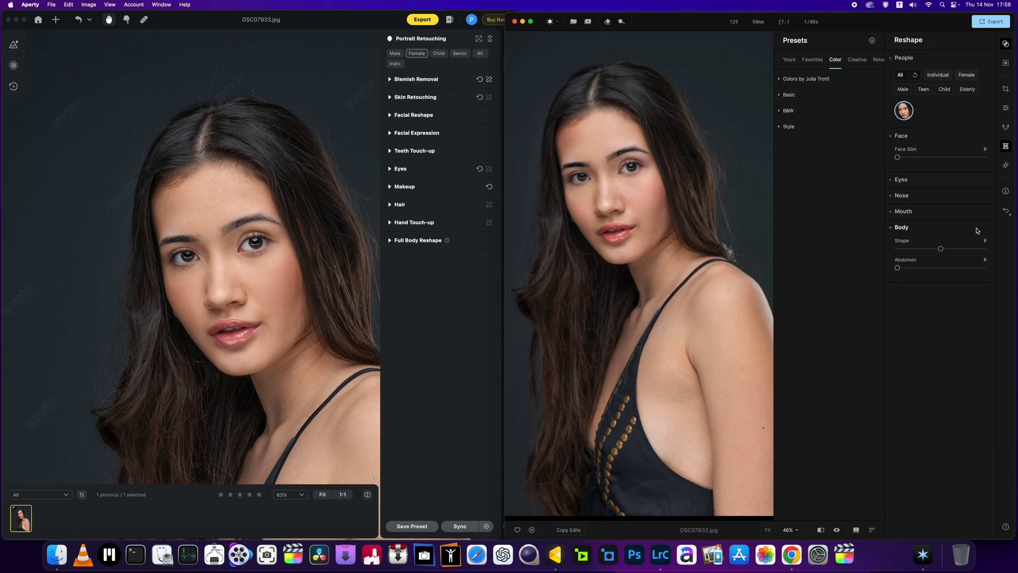
left_click(896, 228)
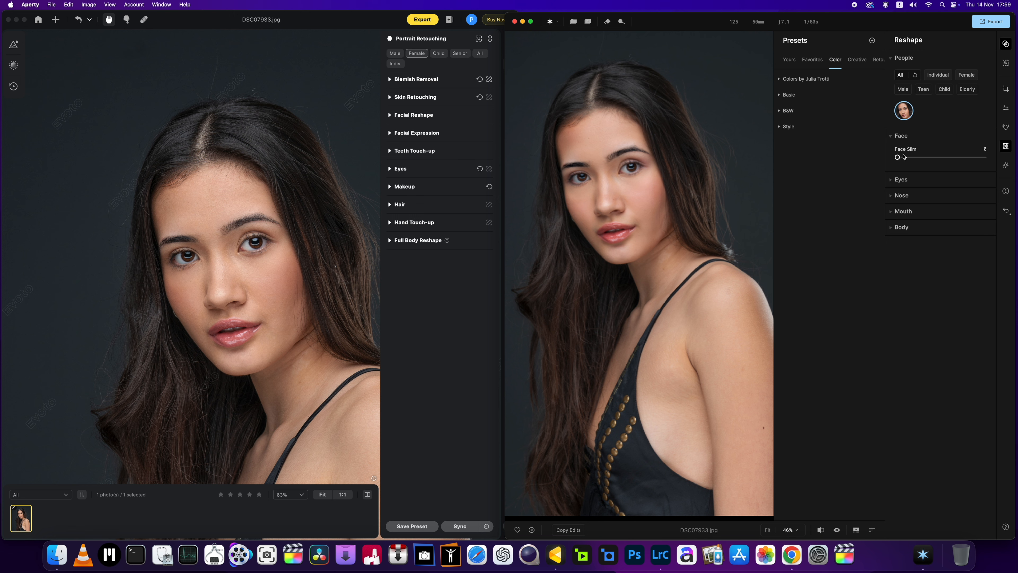
left_click(891, 136)
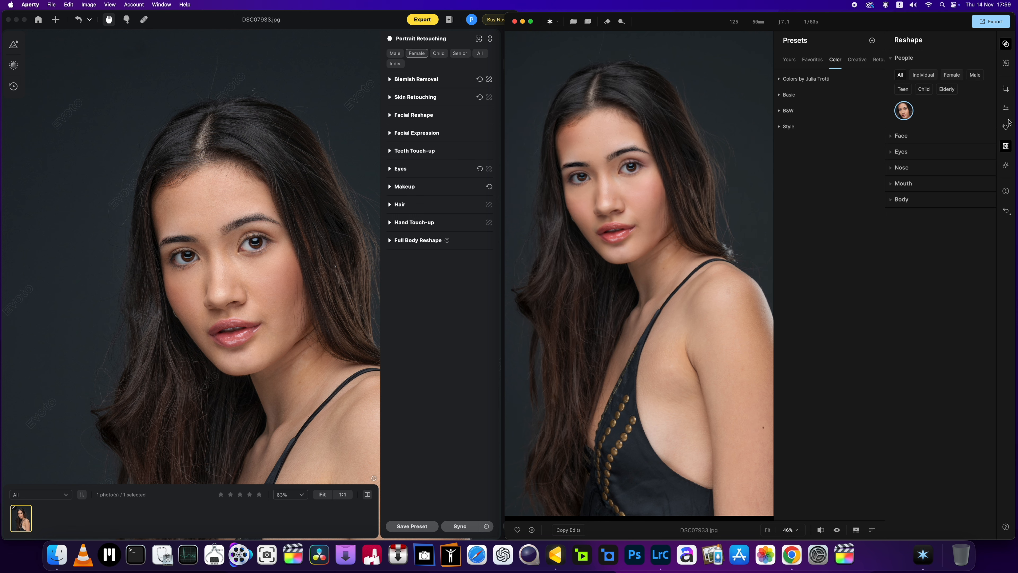
Step: In Retouch, lower Blemish Removal to its minimum, reset Make Up, and collapse both sections
left_click(1007, 128)
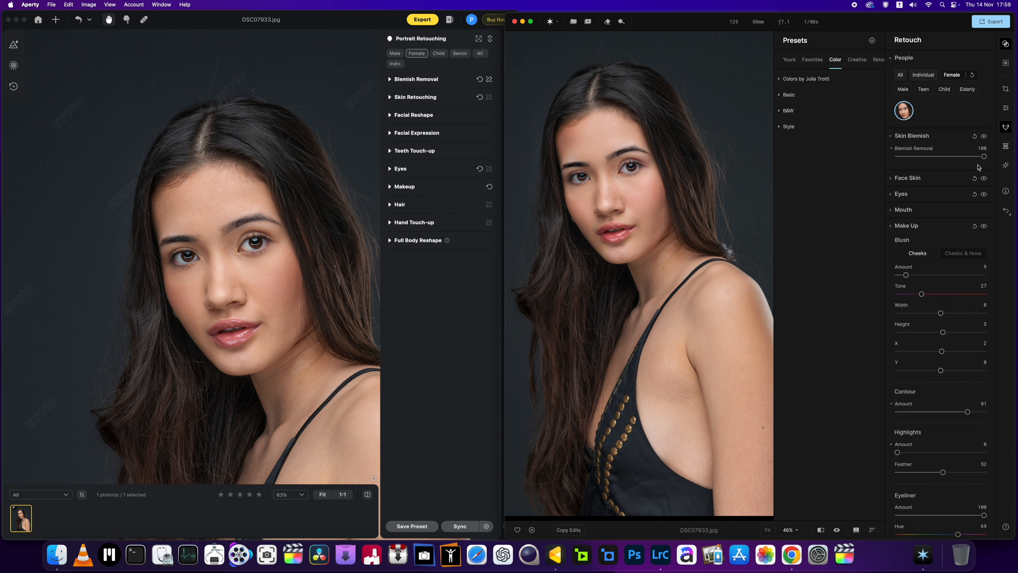
left_click_drag(983, 157, 890, 152)
left_click(900, 136)
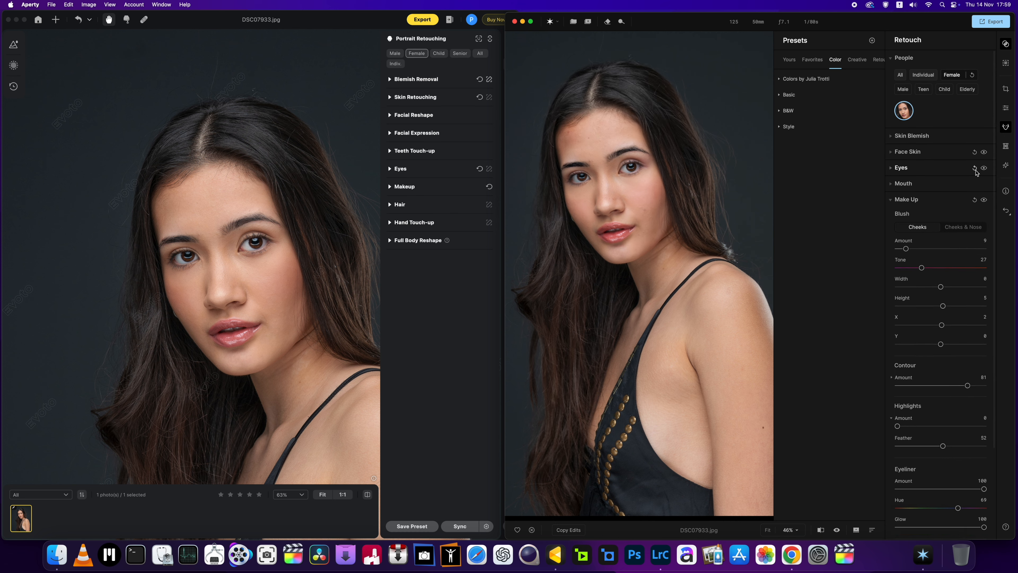
left_click(974, 199)
left_click(890, 200)
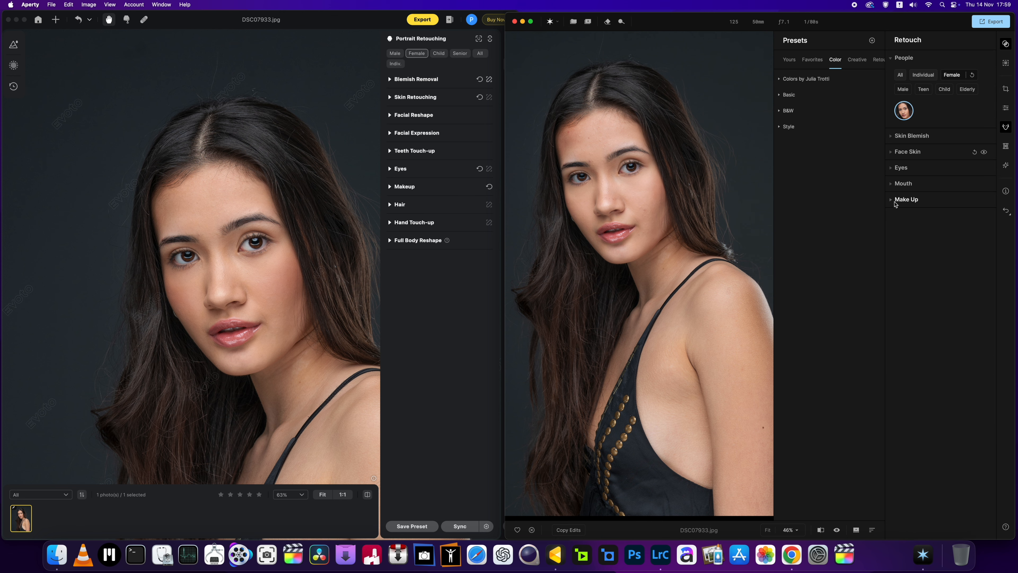
Step: Apply the Enhance preset from the Basic color presets and examine its effect on the face up close
scroll(649, 200, "up", 5)
left_click_drag(649, 198, 692, 240)
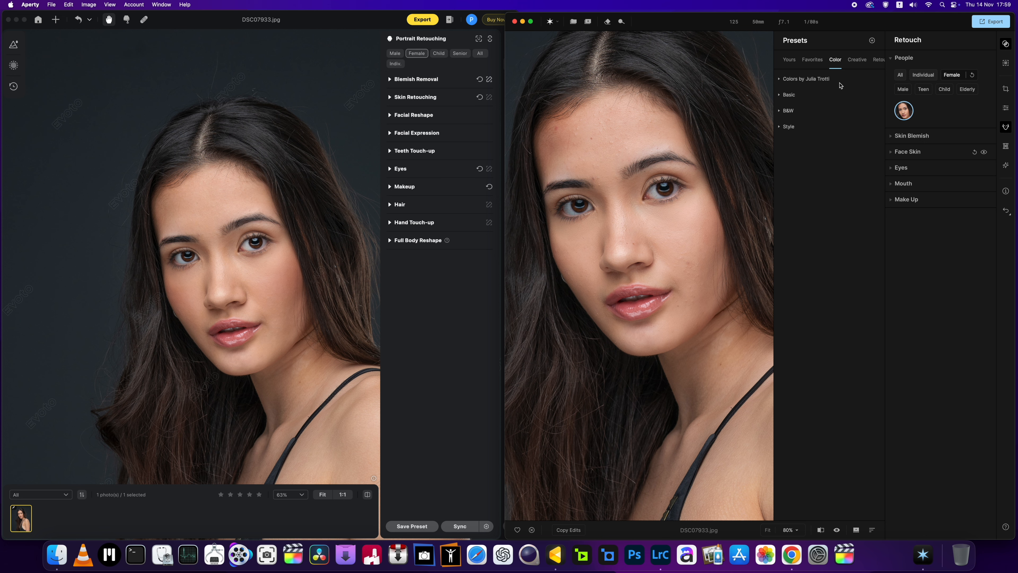
left_click(781, 96)
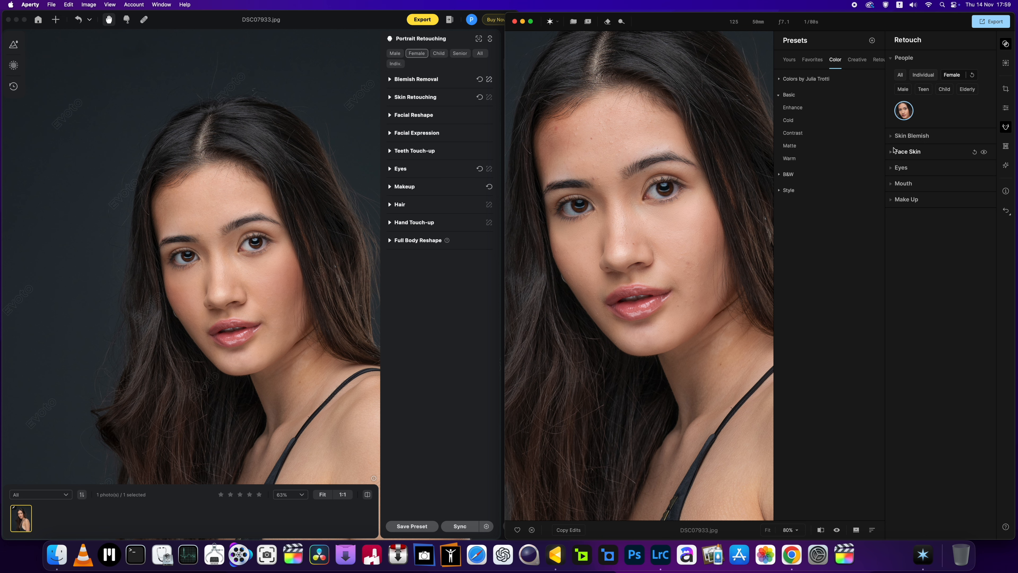
scroll(676, 183, "down", 5)
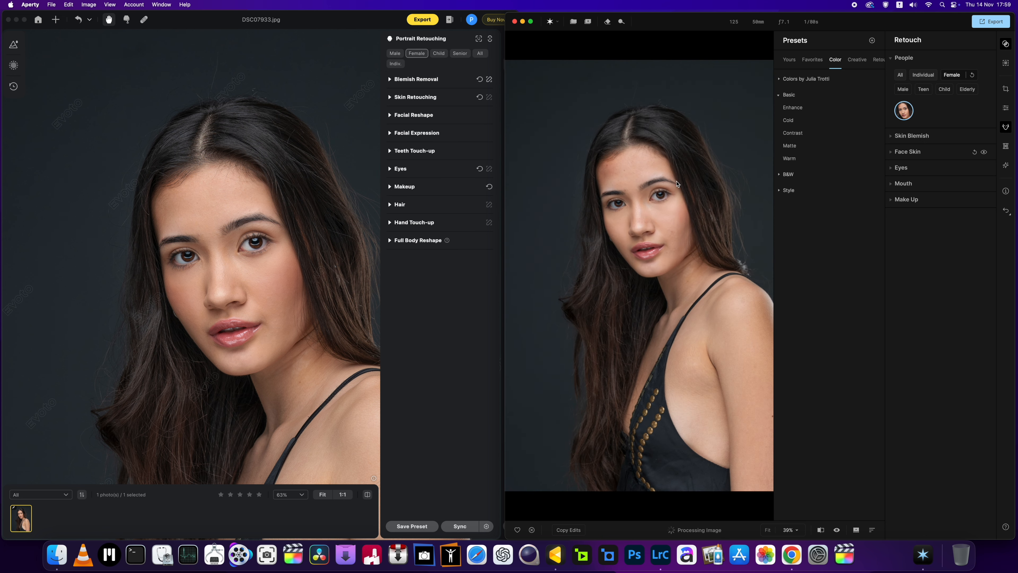
left_click(793, 107)
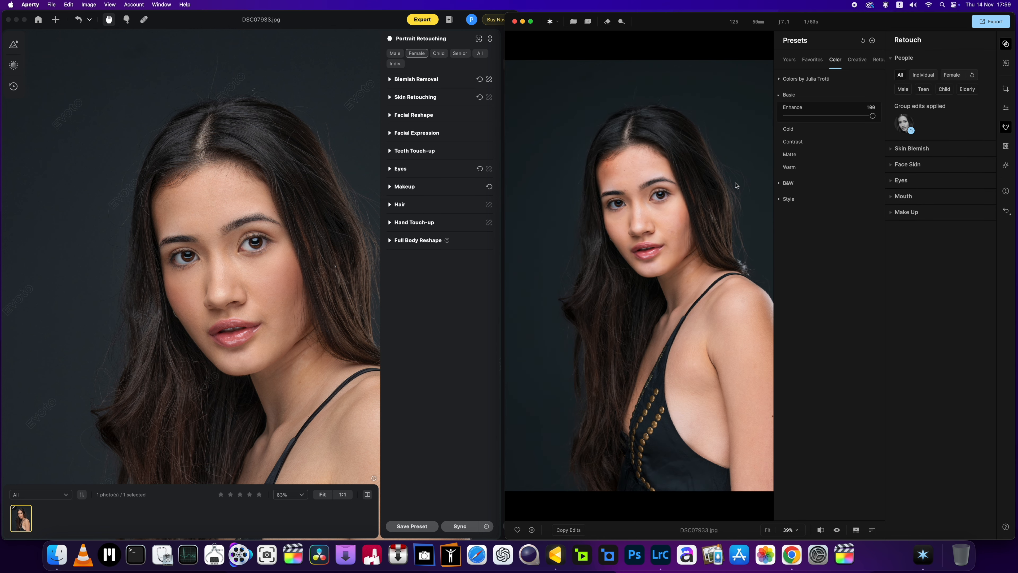
scroll(643, 197, "up", 5)
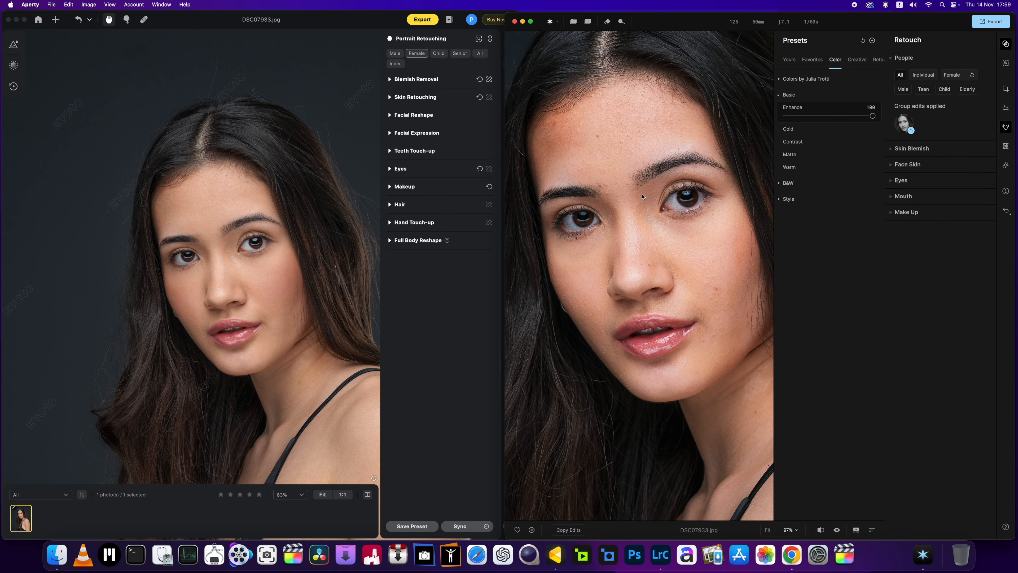
scroll(642, 197, "up", 1)
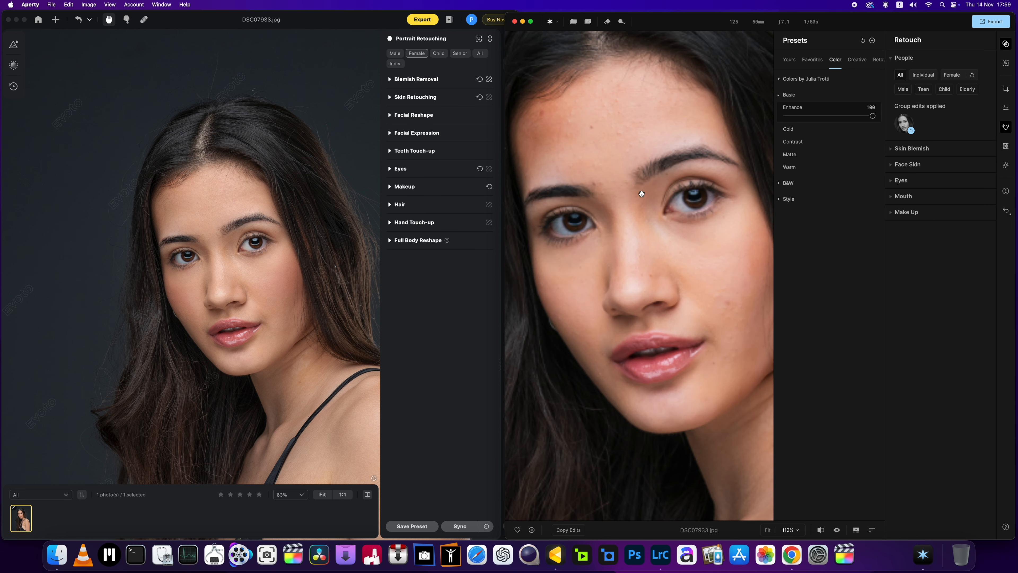
scroll(641, 194, "down", 4)
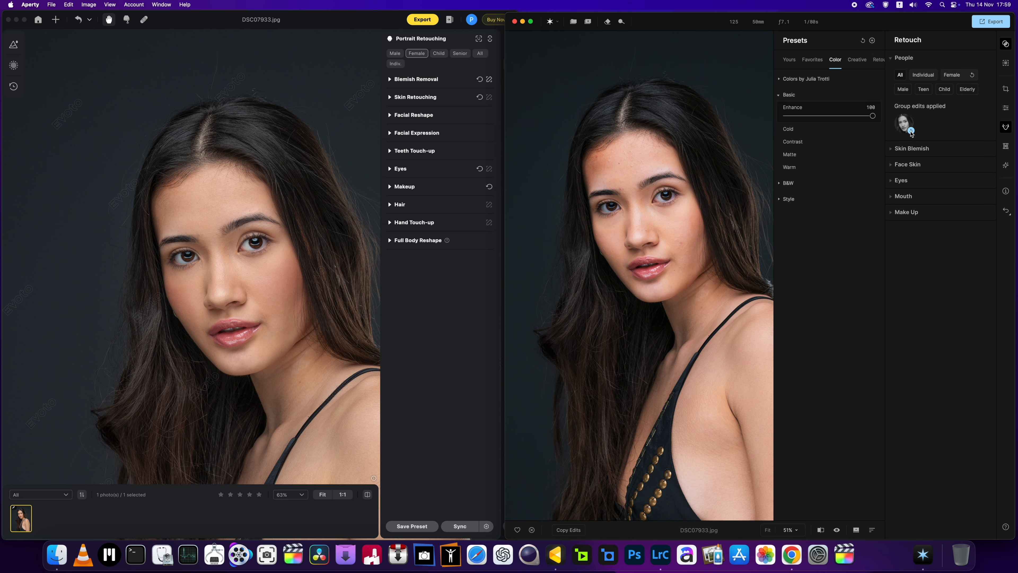
Step: Replace the Enhance preset with Cold to see its look, and remove it again
left_click(863, 42)
left_click(786, 120)
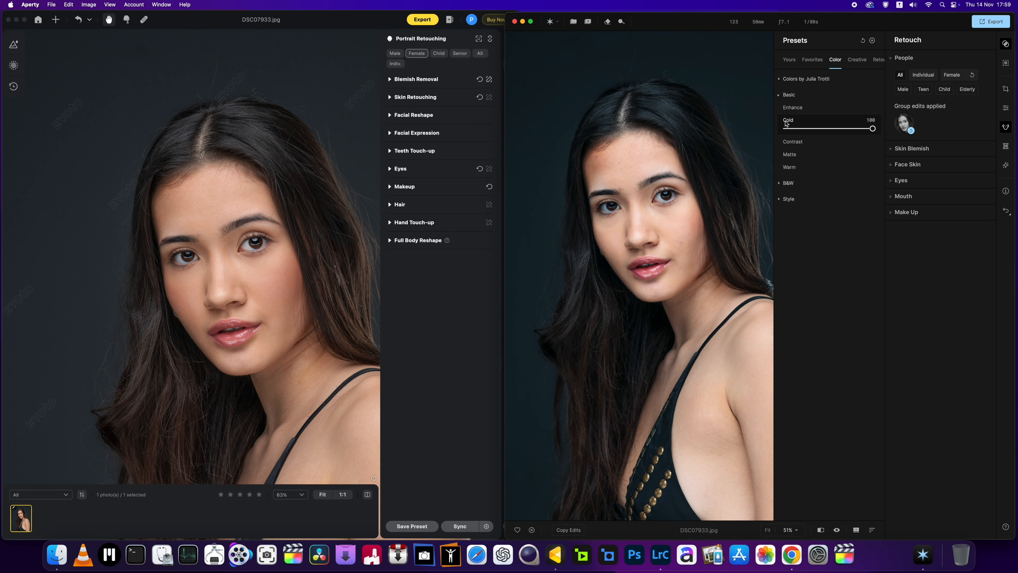
left_click(863, 42)
Step: Apply the Matte preset, inspect the face up close, and lower the preset's amount to 19
left_click(786, 147)
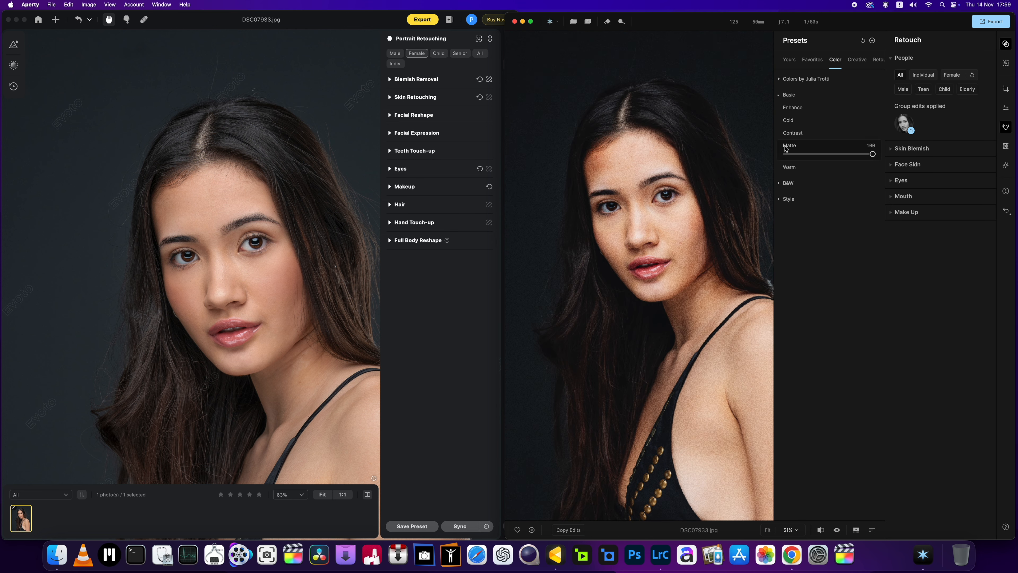
left_click(665, 219)
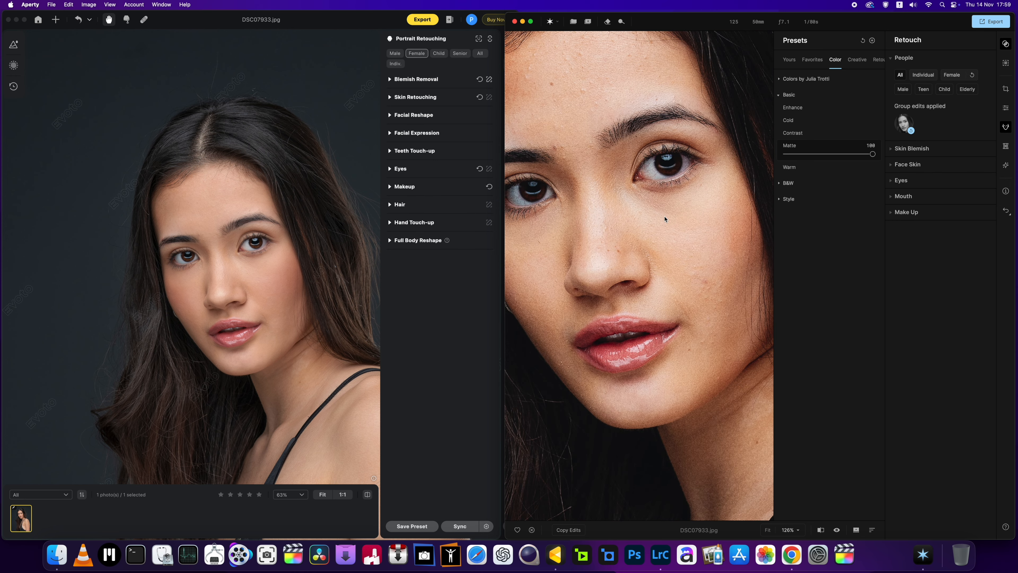
left_click(665, 218)
left_click(666, 217)
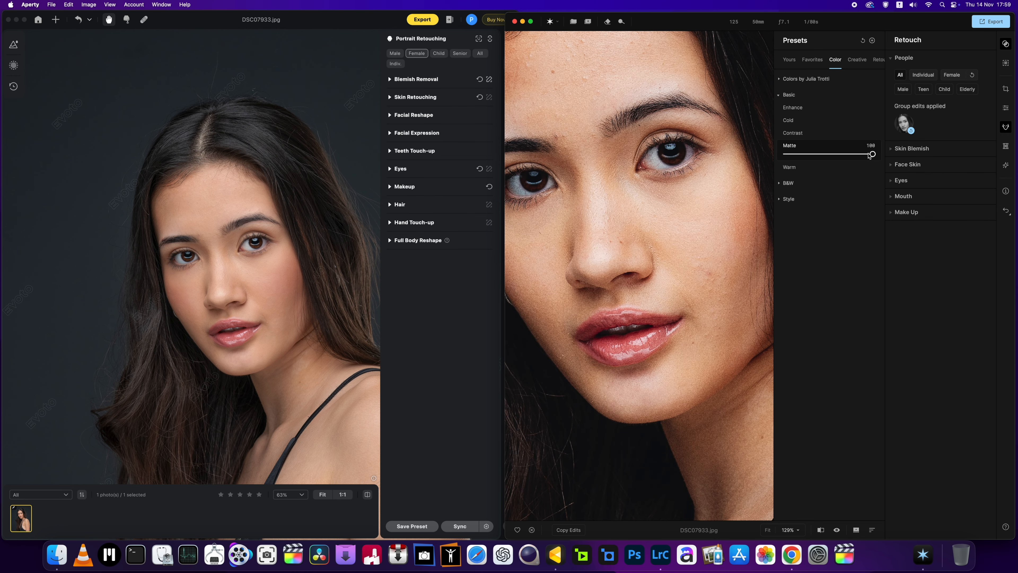
left_click_drag(869, 155, 800, 154)
left_click(694, 193)
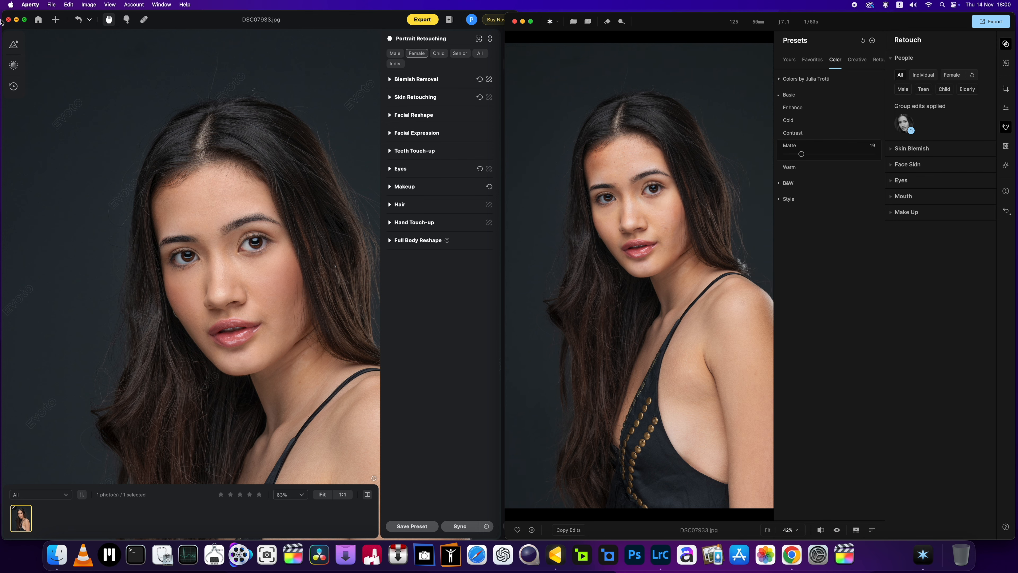
Step: Close the Evoto window and enlarge the Aperty window to fill the screen
left_click(7, 21)
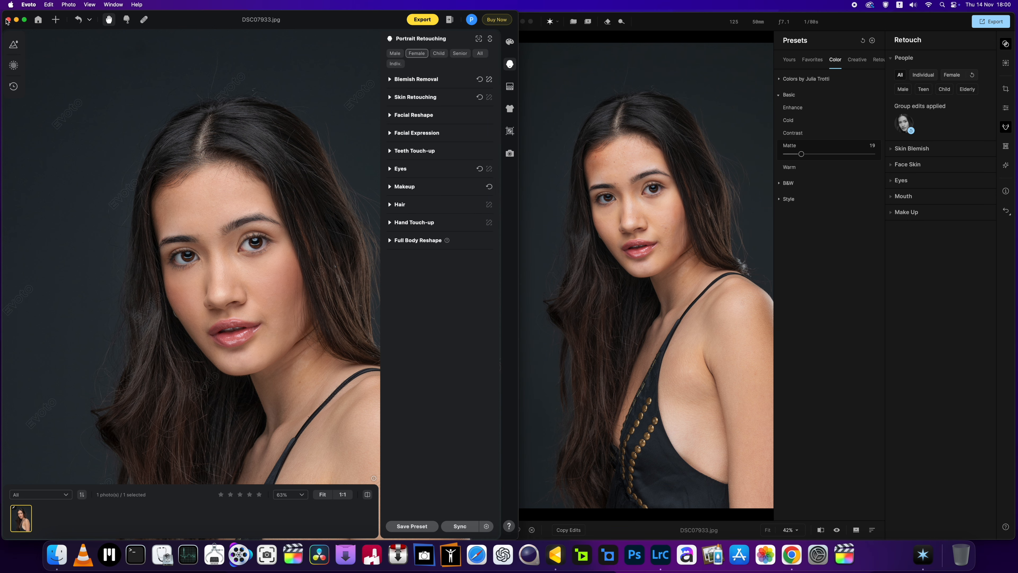
left_click(8, 20)
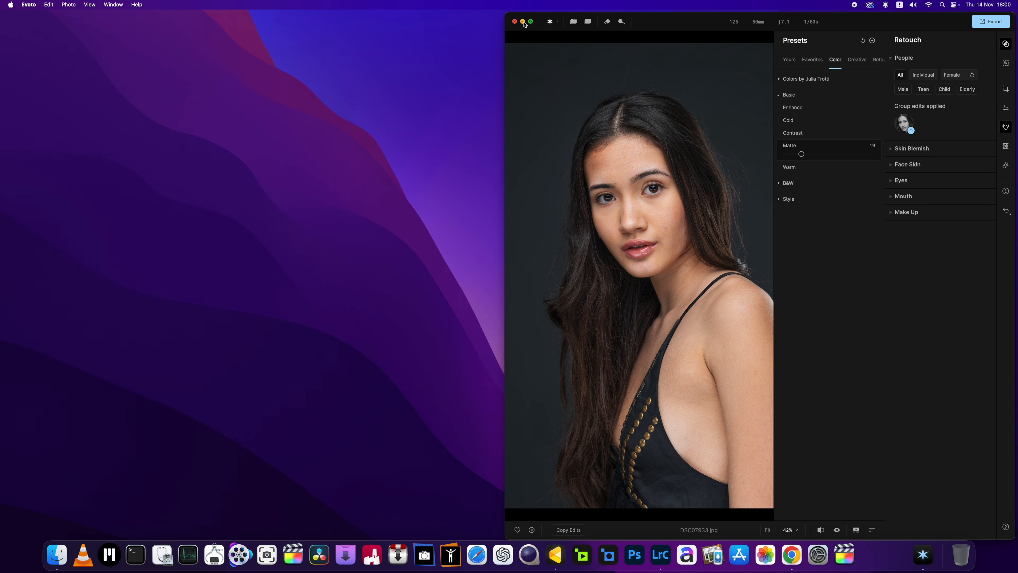
double_click(507, 18)
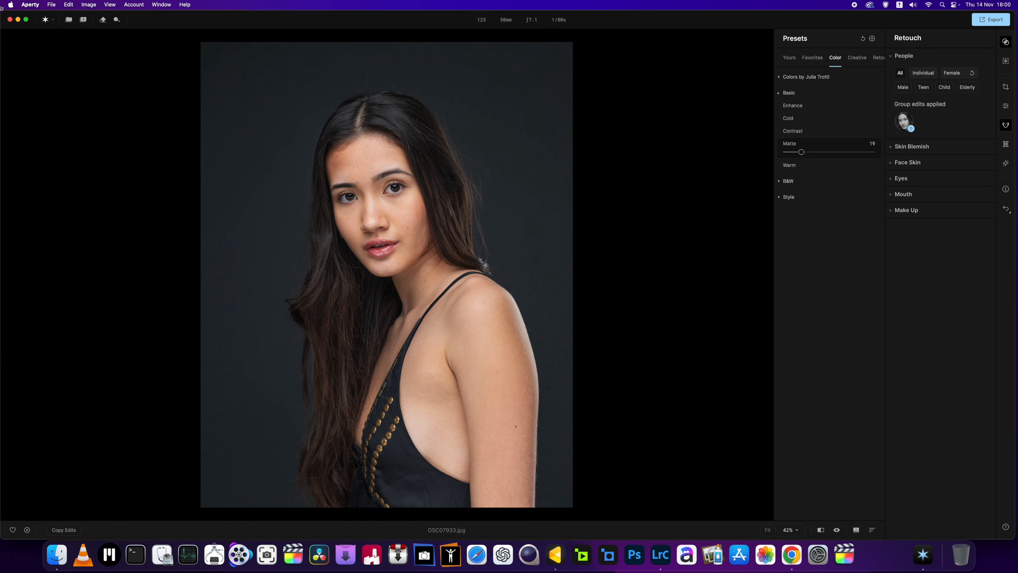
Step: Zoom in on the face and compare the Matte preset at higher strength, including 56, with an amount of 1
left_click(333, 194)
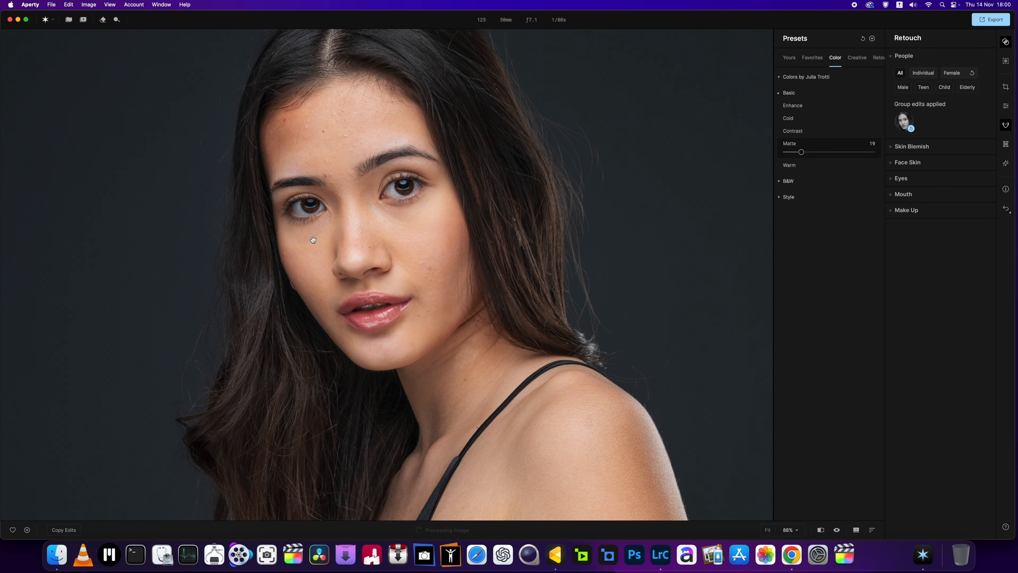
left_click_drag(801, 151, 902, 160)
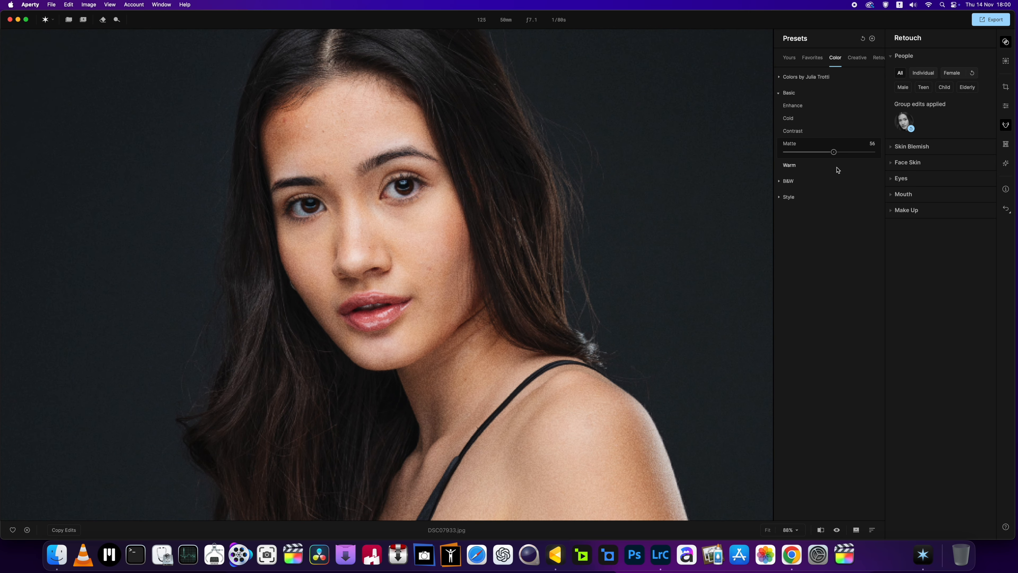
left_click_drag(836, 170, 775, 172)
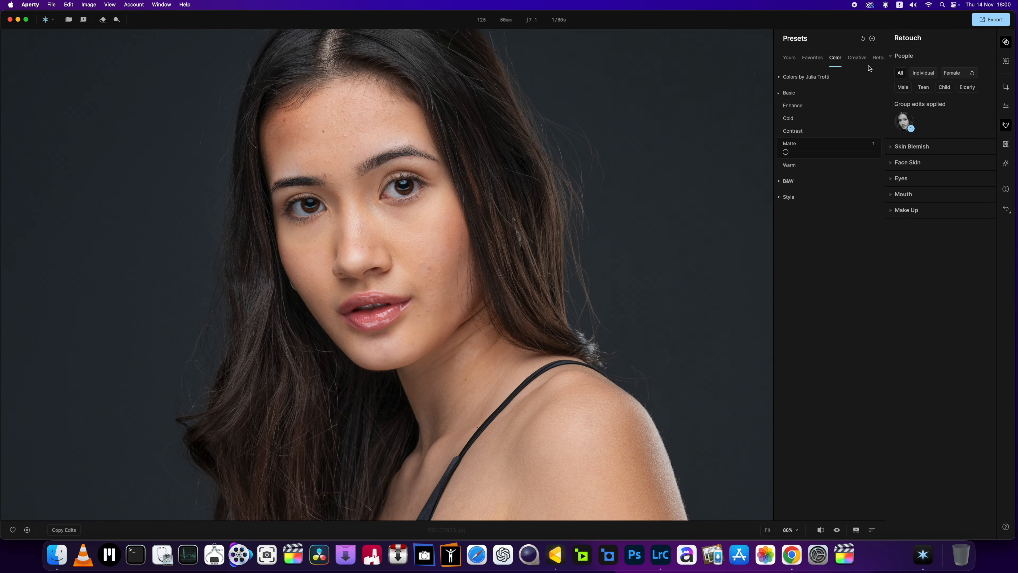
Step: Remove the Matte preset and apply the Warm preset instead
left_click(862, 40)
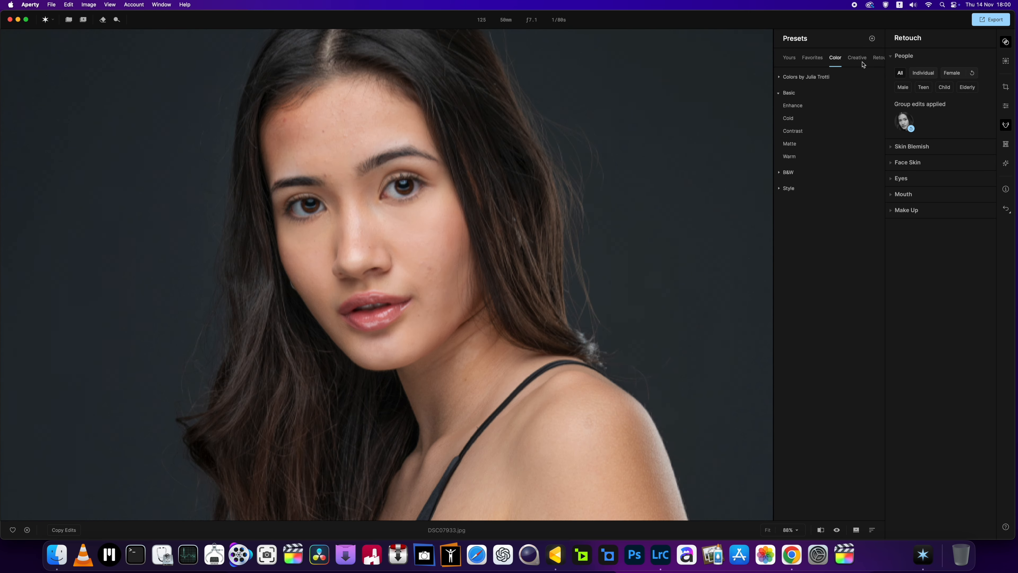
left_click(784, 160)
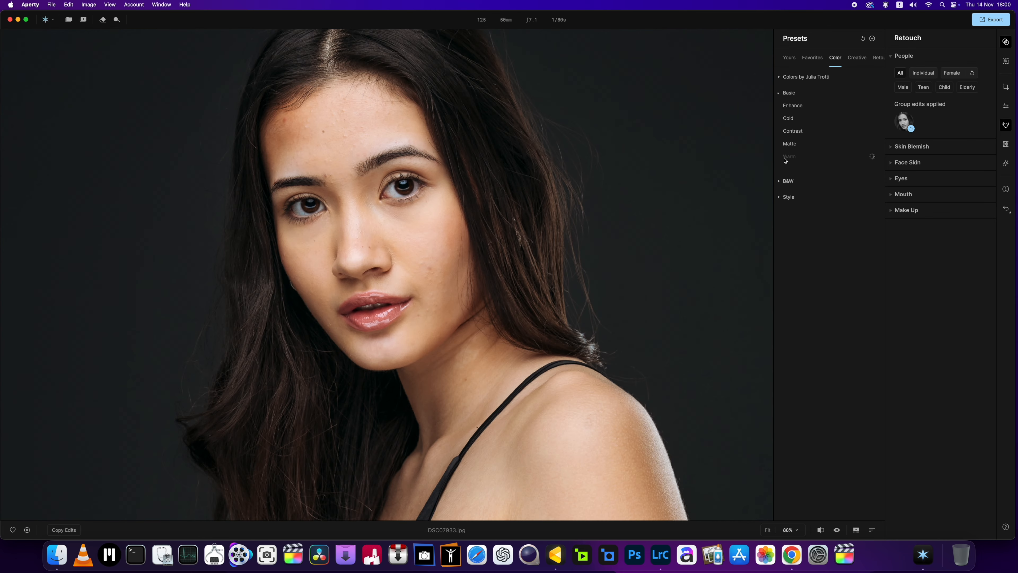
Step: Try the Matte, Contrast, Cold and Enhance presets from the Basic group, and reset the applied preset
left_click(788, 144)
left_click(794, 133)
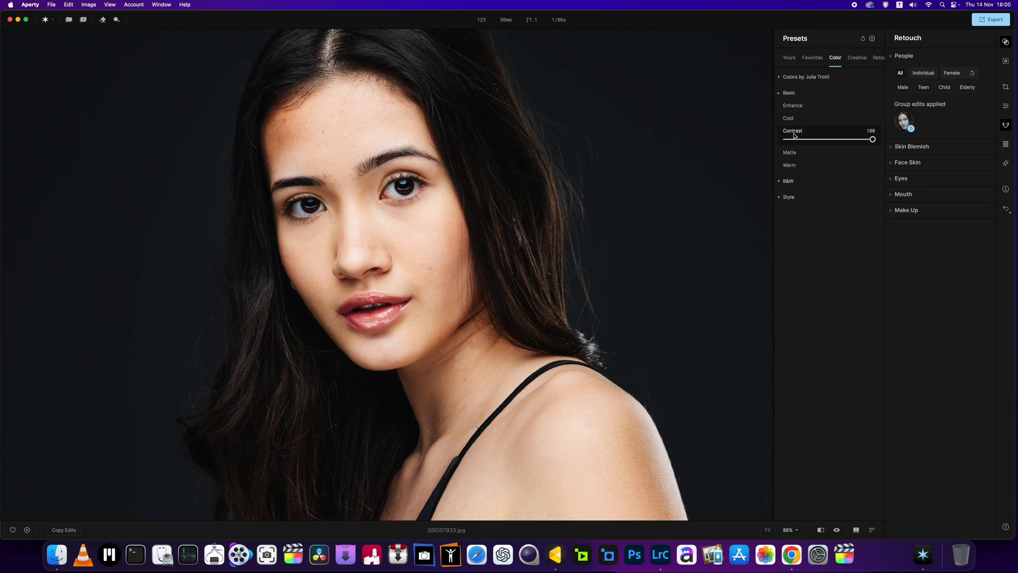
left_click(788, 119)
left_click(796, 106)
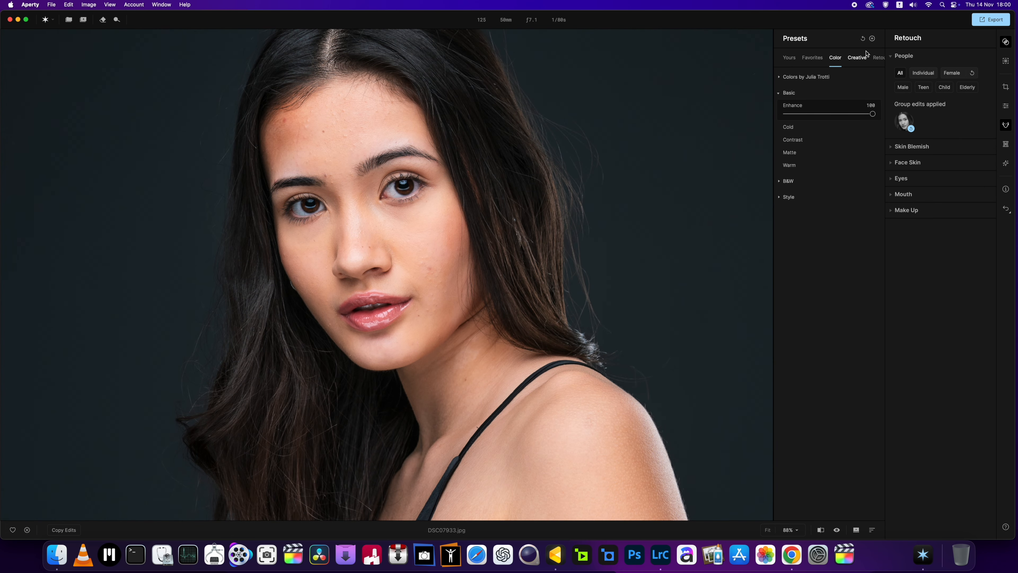
left_click(862, 40)
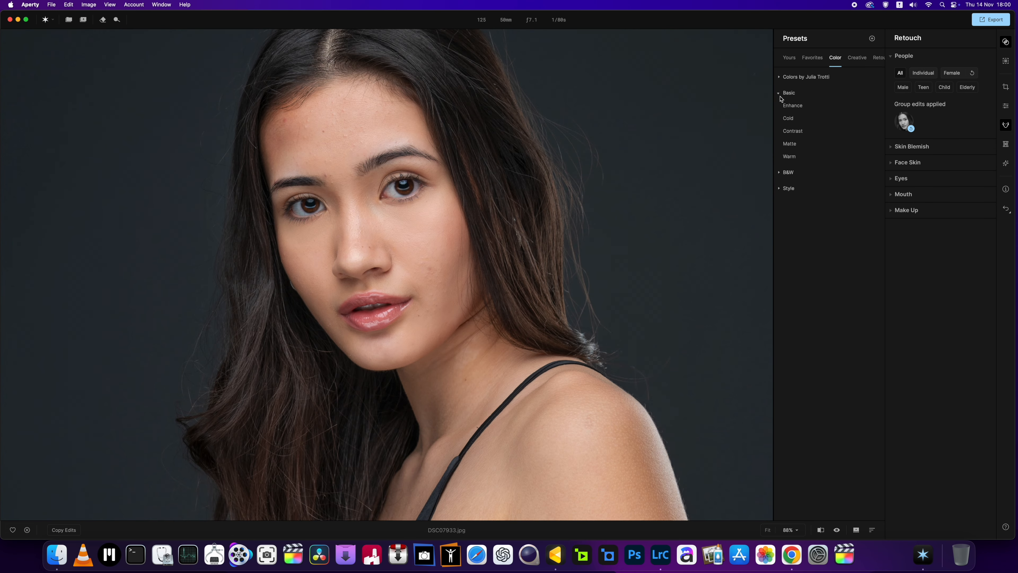
Step: Try the Classic Noir preset from the B&W group, inspect the portrait with it, and remove the preset
left_click(779, 94)
left_click(780, 109)
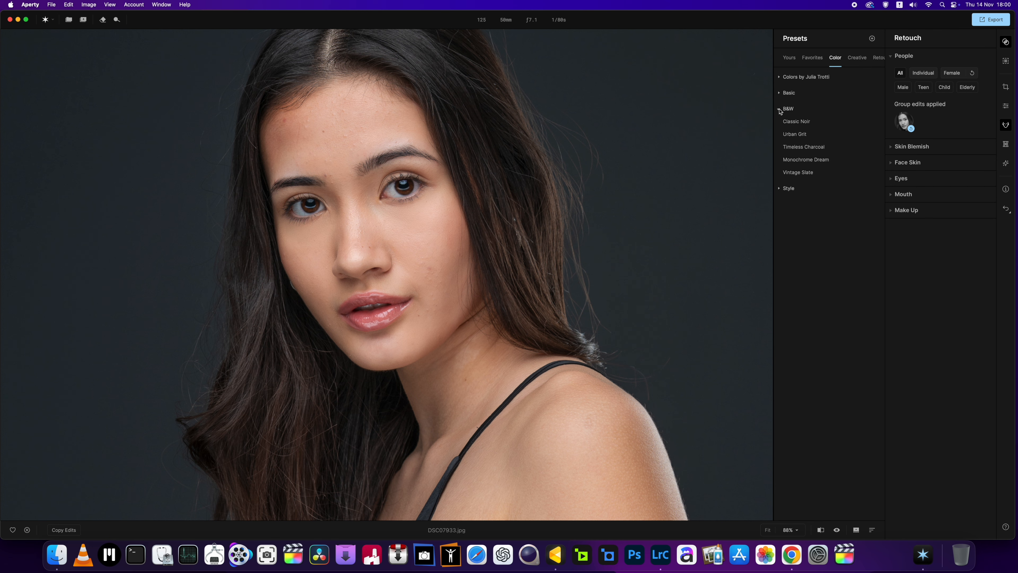
left_click(788, 124)
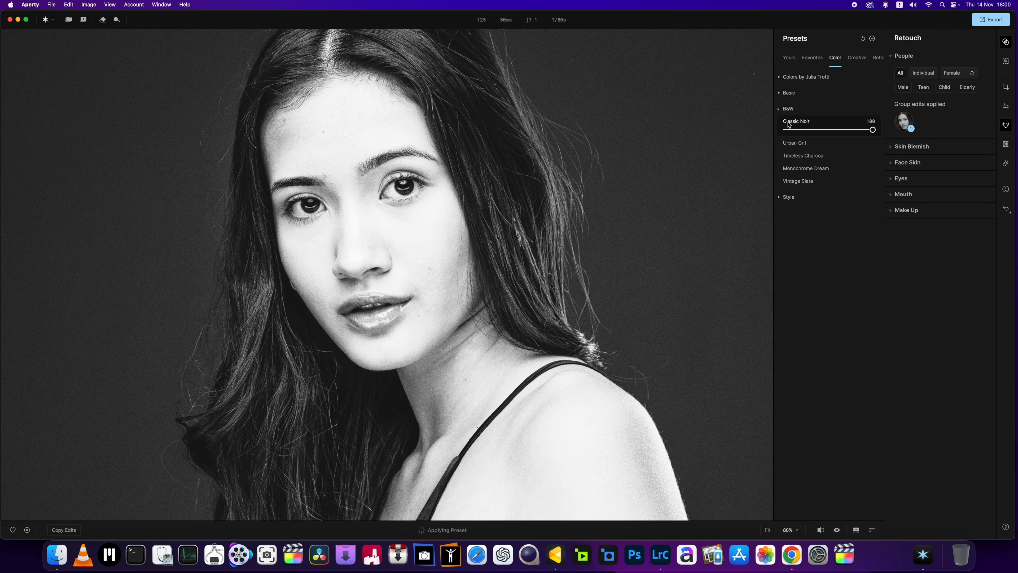
scroll(522, 257, "down", 5)
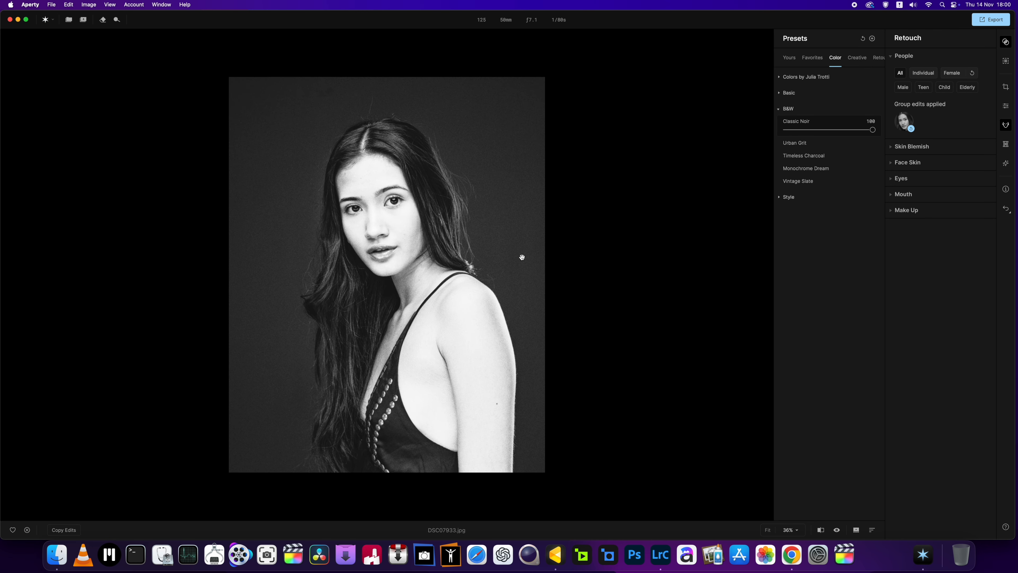
scroll(521, 257, "up", 5)
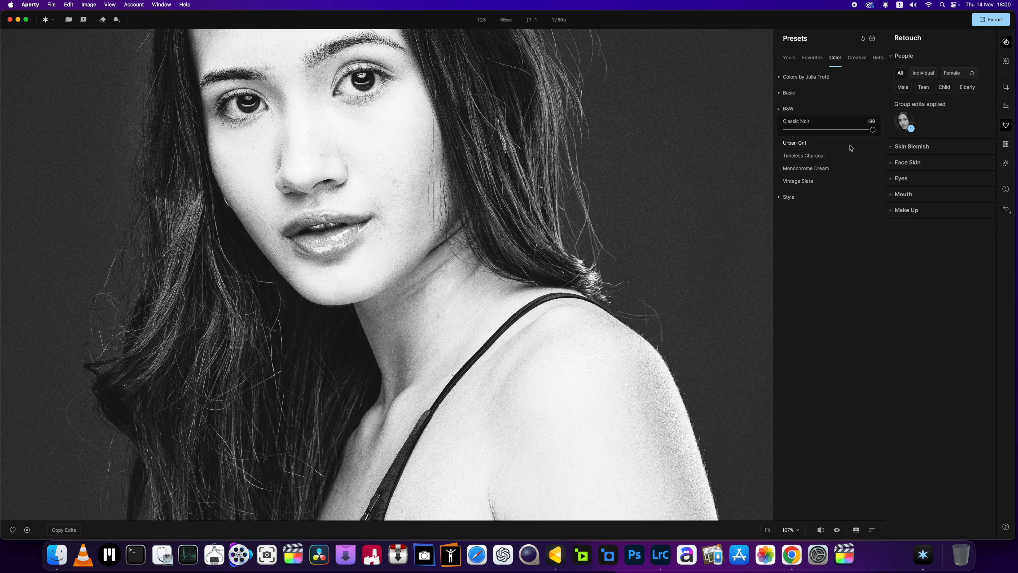
left_click(863, 38)
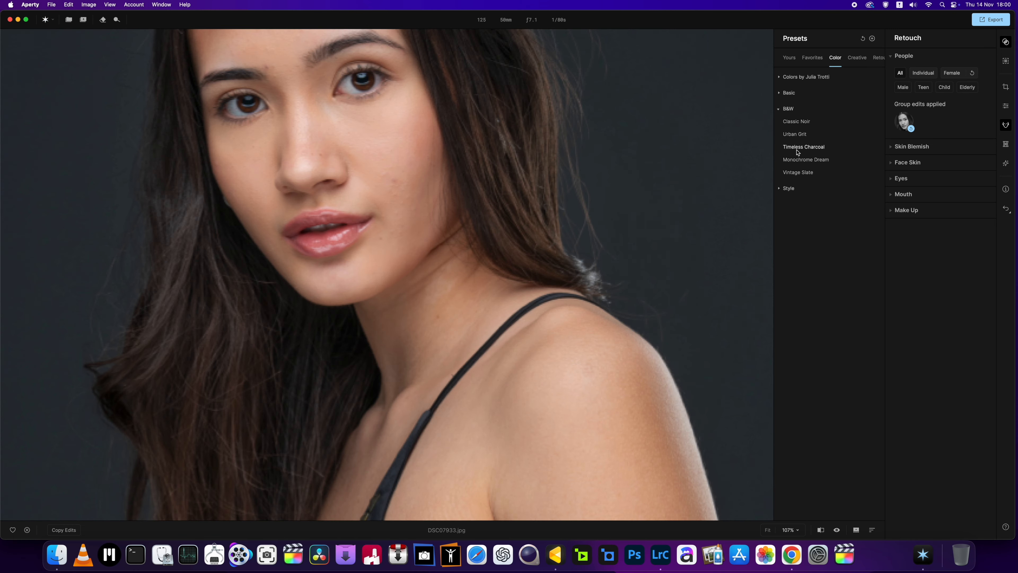
Step: Try the Timeless Charcoal and Vintage Slate black-and-white presets on the portrait, removing each one after viewing it
left_click(797, 147)
scroll(403, 206, "down", 5)
scroll(399, 205, "up", 4)
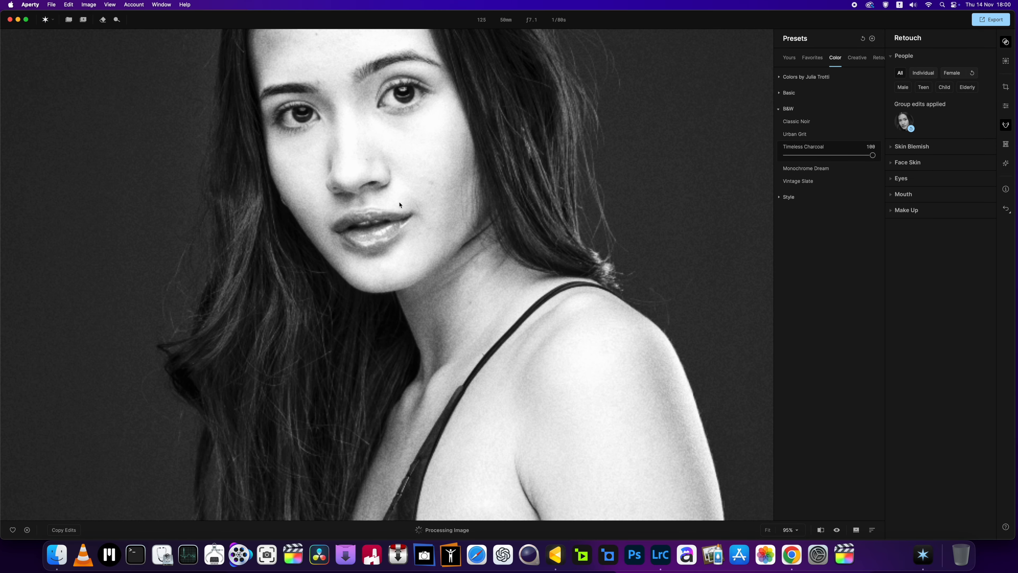
left_click_drag(399, 205, 431, 265)
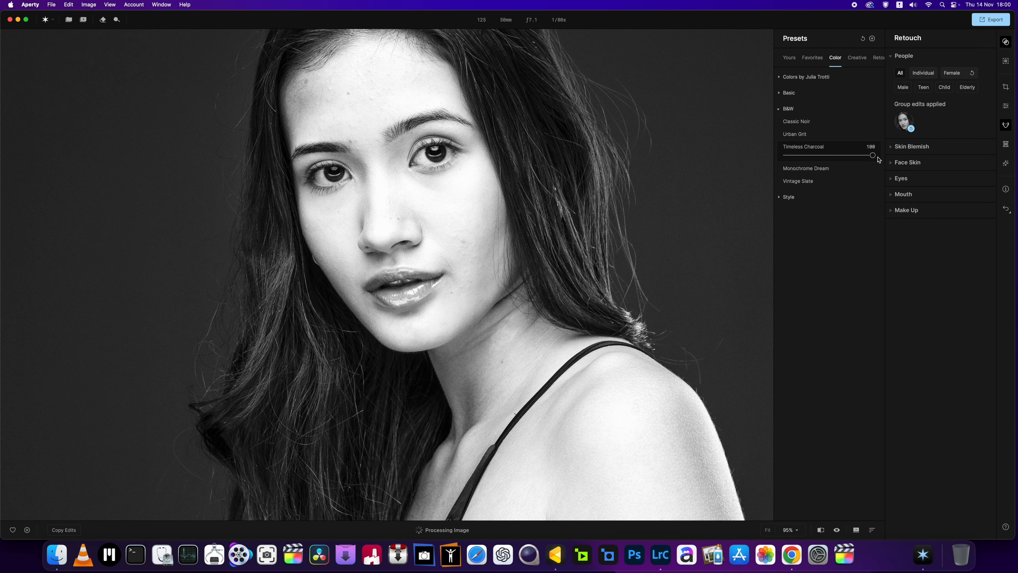
scroll(732, 191, "down", 4)
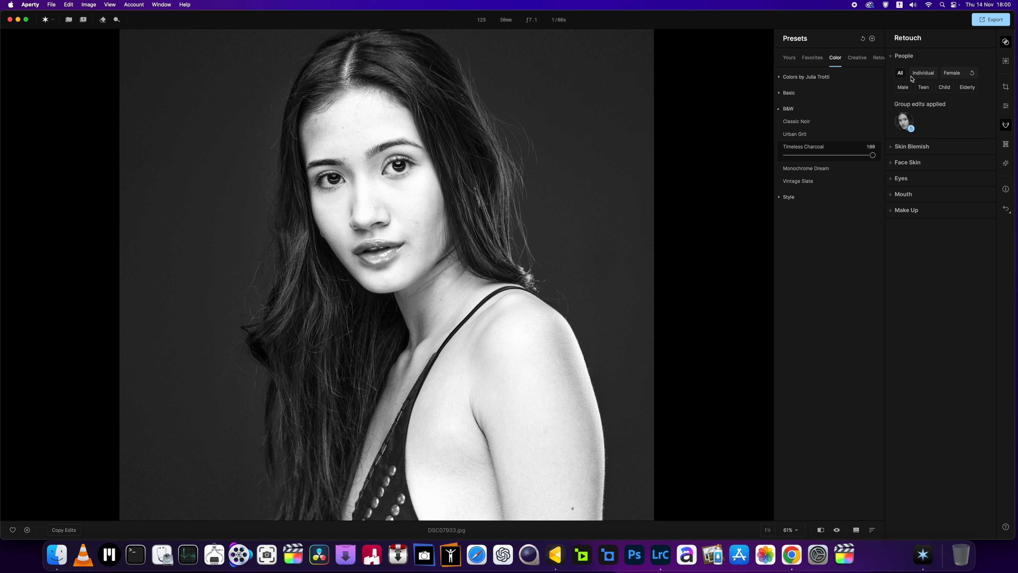
left_click(859, 145)
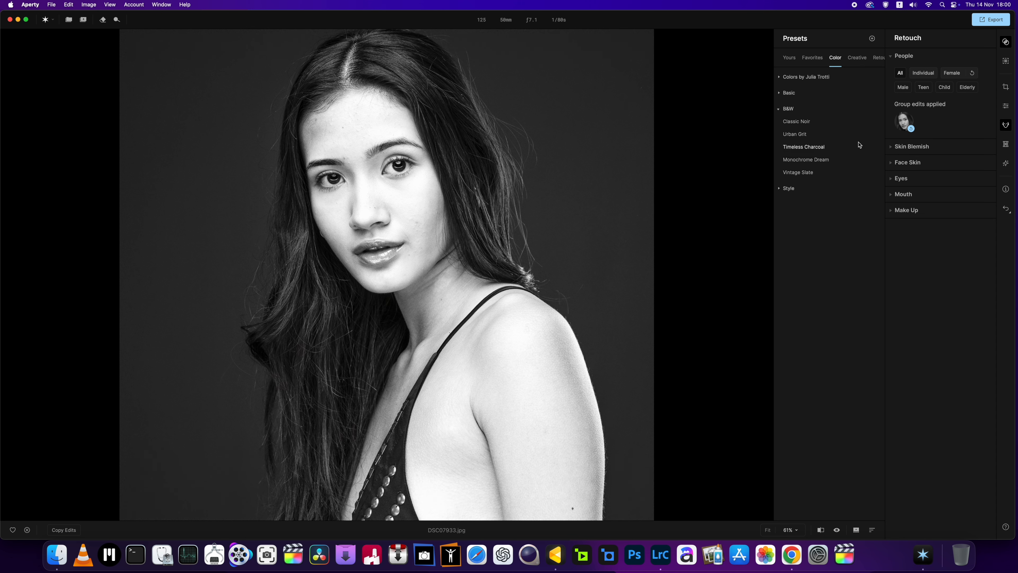
left_click(796, 173)
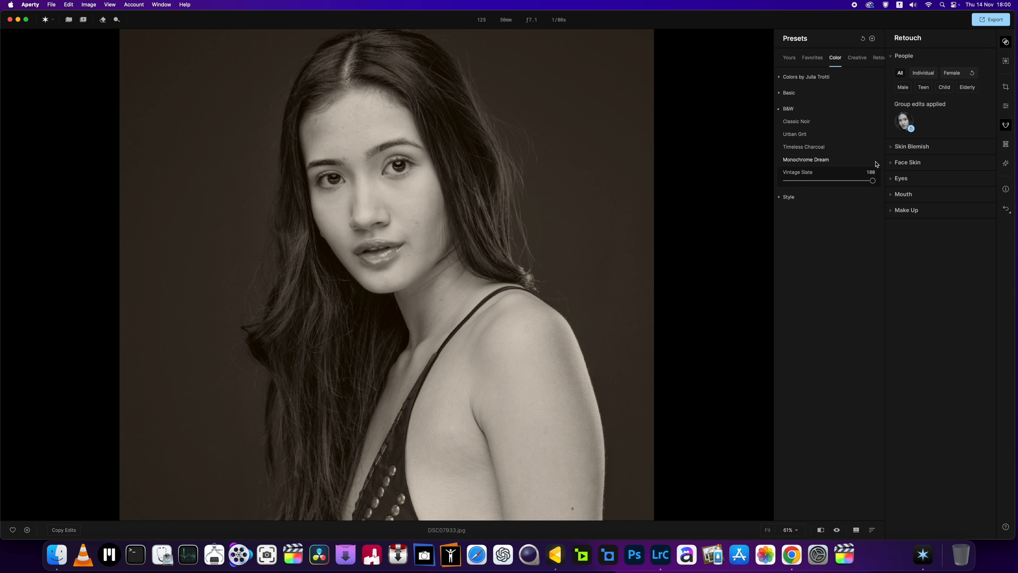
left_click(863, 39)
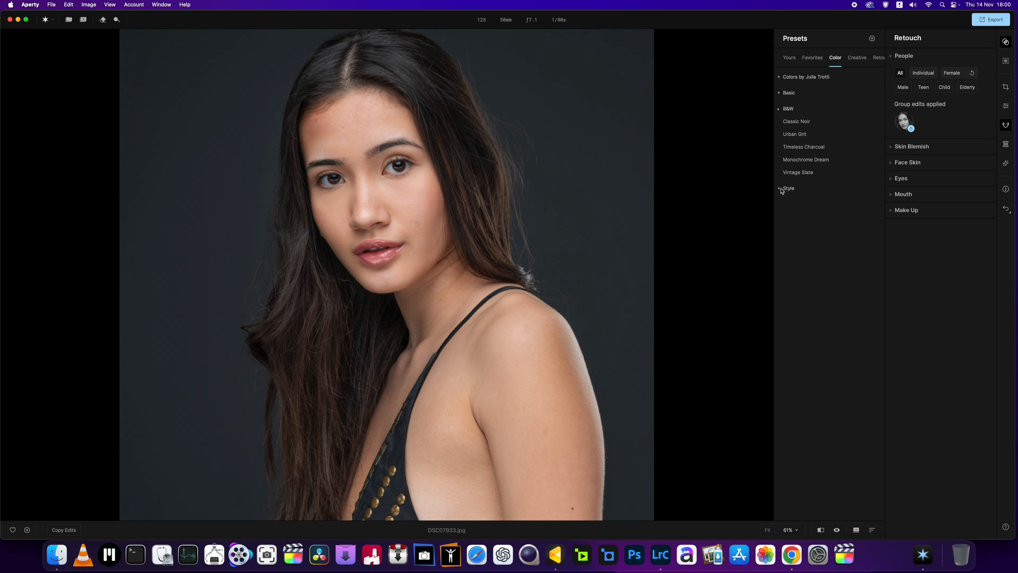
Step: Try the Moody Depth preset from the Style group at full strength, inspect the skin tones, and remove the preset
left_click(781, 188)
left_click(795, 201)
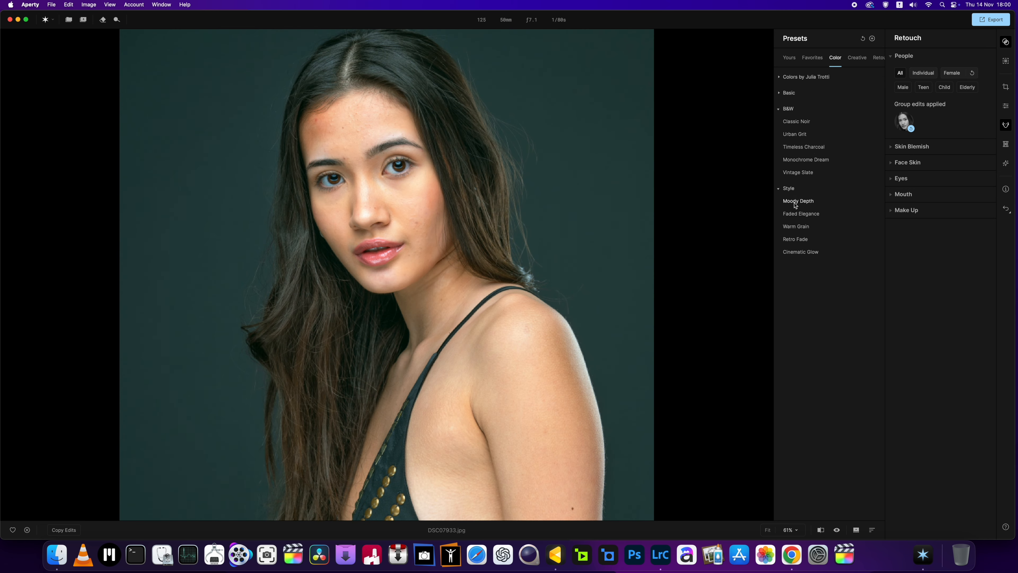
scroll(419, 214, "up", 5)
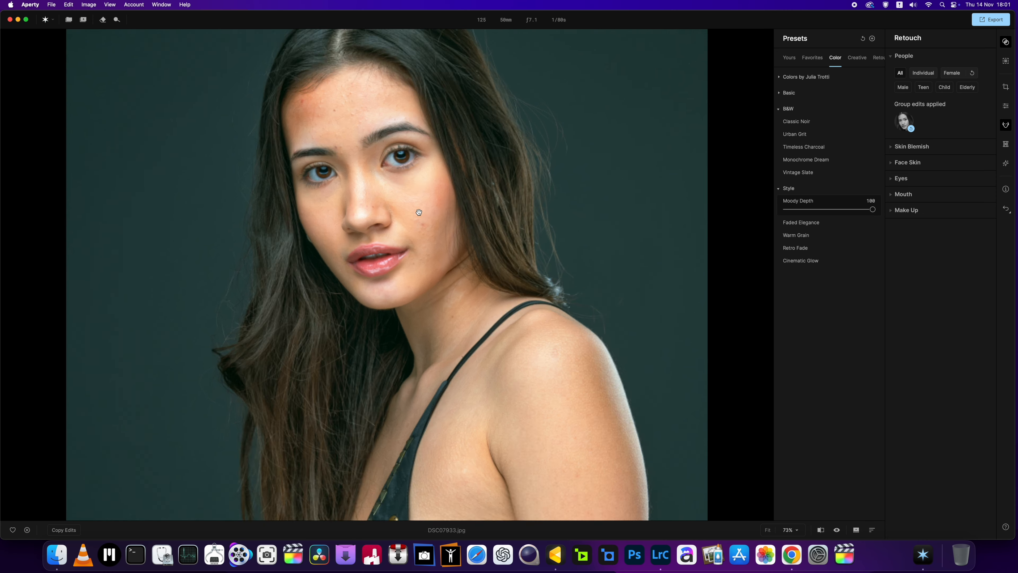
scroll(419, 215, "down", 5)
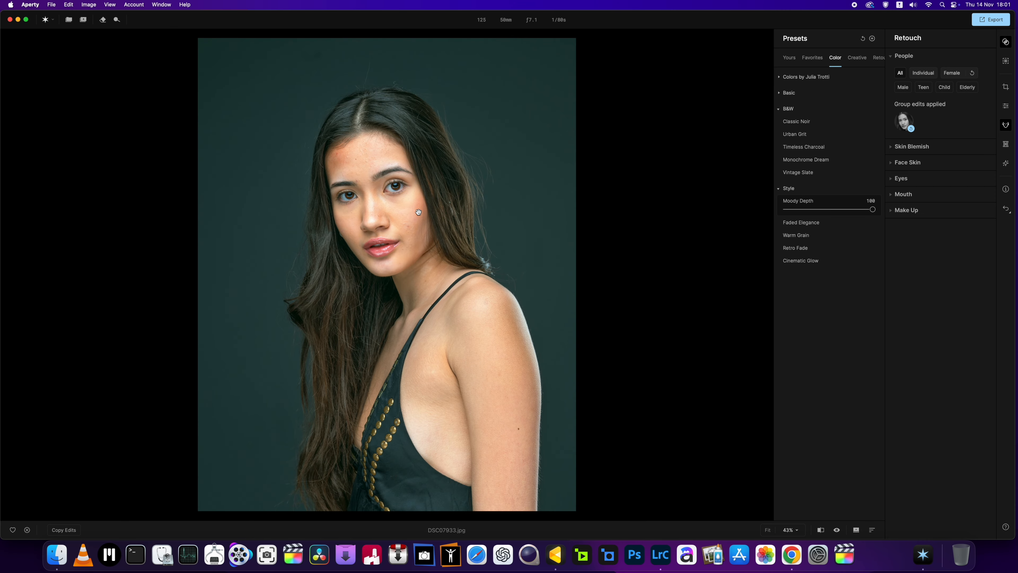
scroll(419, 212, "up", 3)
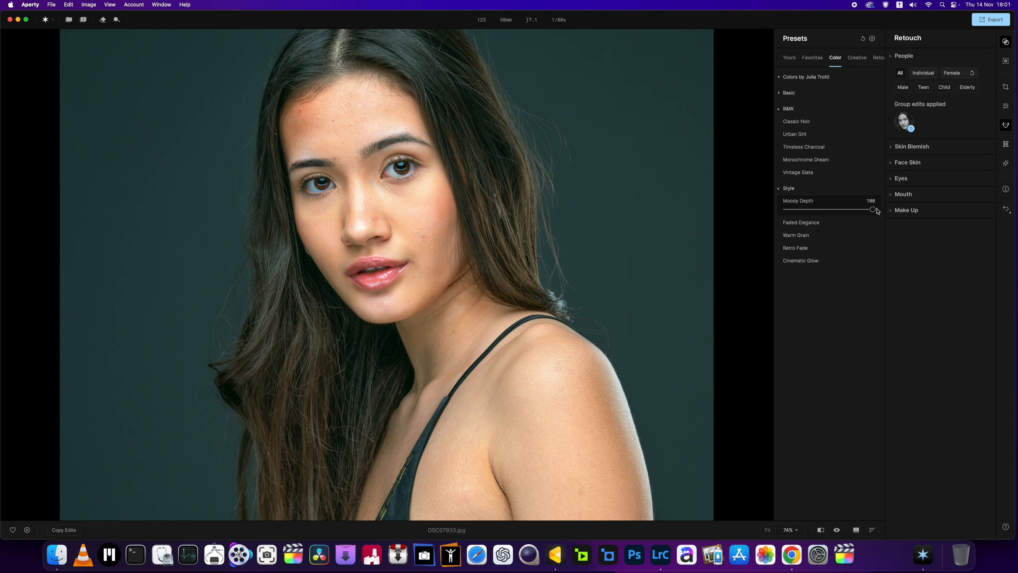
mouse_move(872, 209)
left_mouse_down()
mouse_move(840, 219)
mouse_move(879, 206)
left_mouse_up()
left_click(863, 40)
Step: Apply the Faded Elegance style preset, inspect the face closely, and lower the preset's amount to 1
left_click(802, 213)
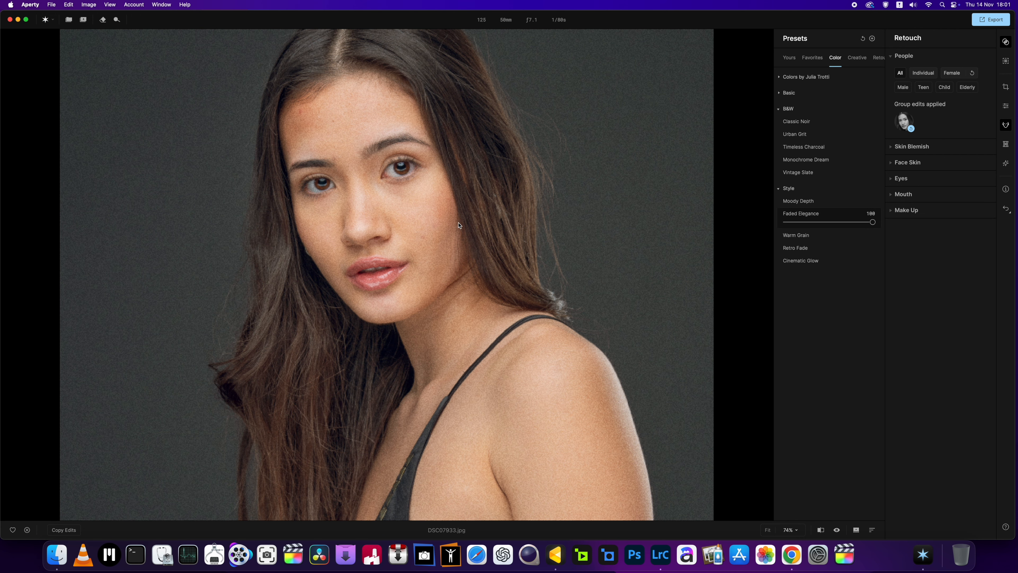
scroll(455, 225, "up", 5)
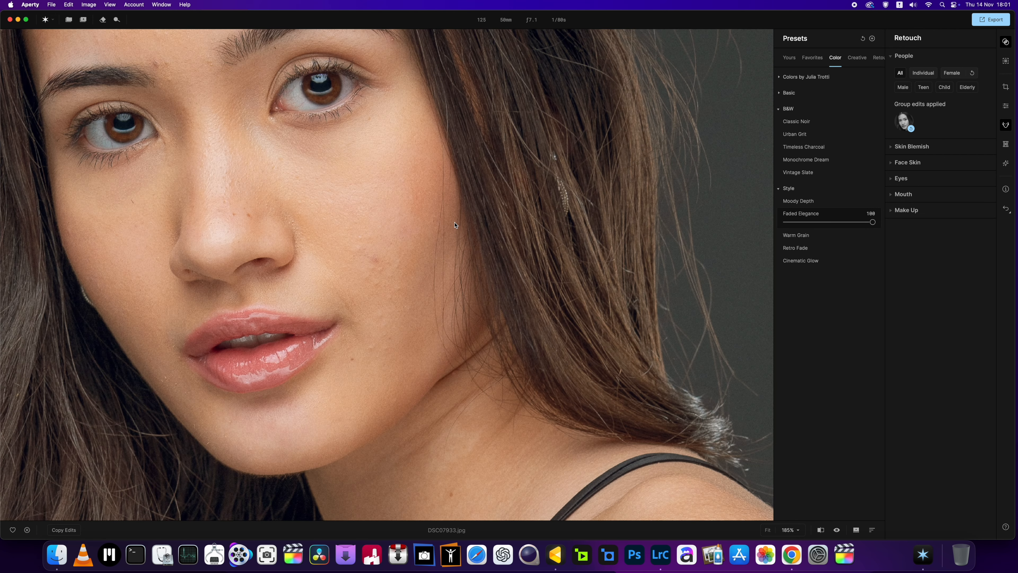
scroll(455, 225, "down", 5)
scroll(304, 99, "up", 8)
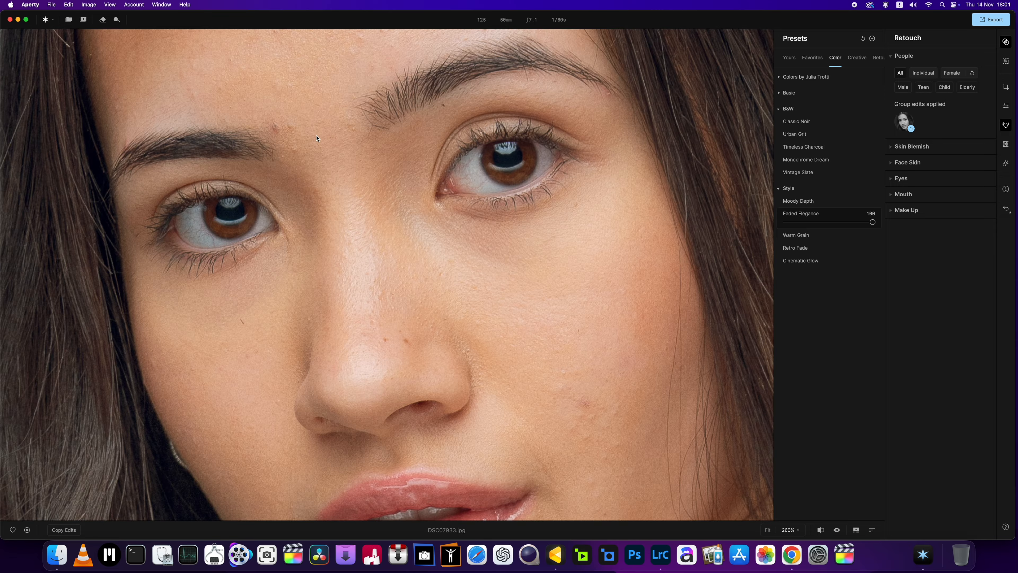
scroll(303, 99, "down", 5)
scroll(292, 139, "down", 3)
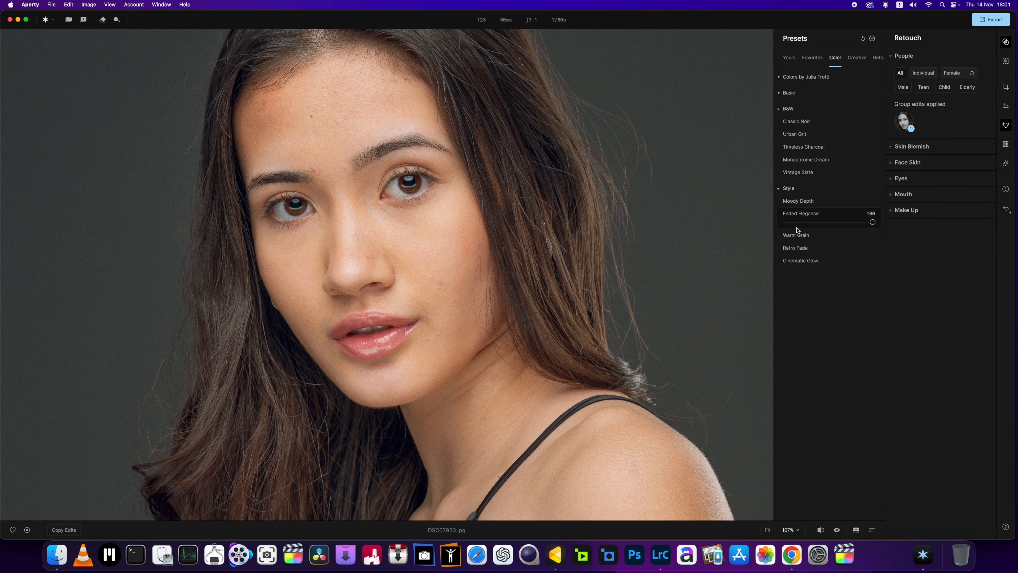
left_click_drag(796, 222, 657, 221)
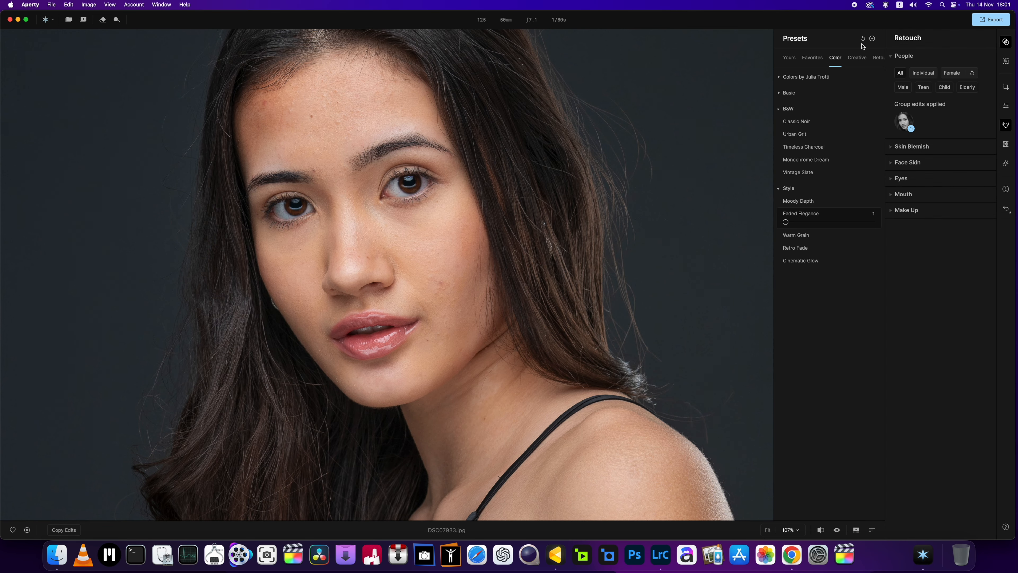
Step: Try the Retro Fade style preset, inspect the face, and reset the preset
left_click(795, 251)
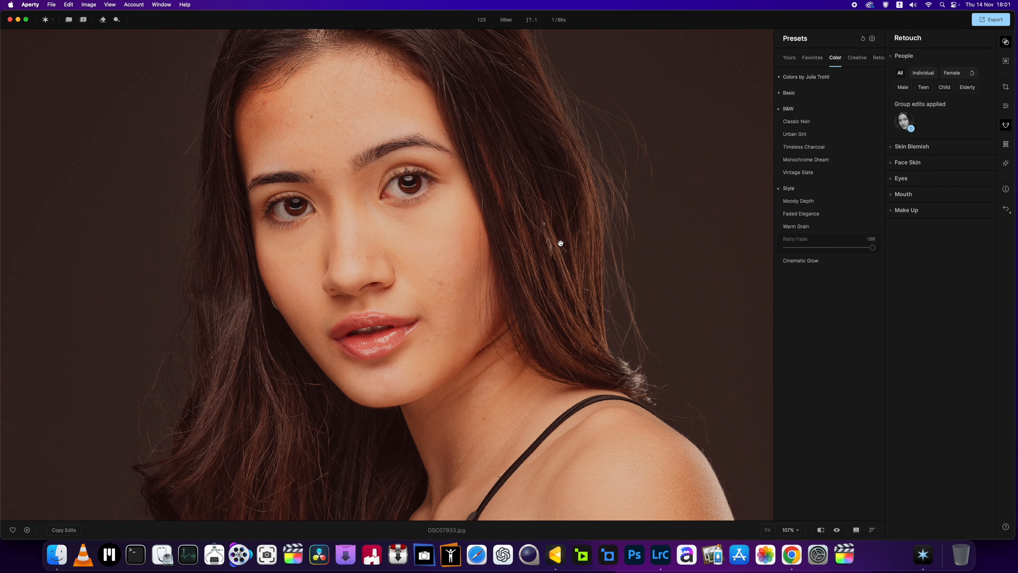
scroll(448, 258, "up", 5)
scroll(448, 258, "down", 10)
scroll(448, 258, "up", 2)
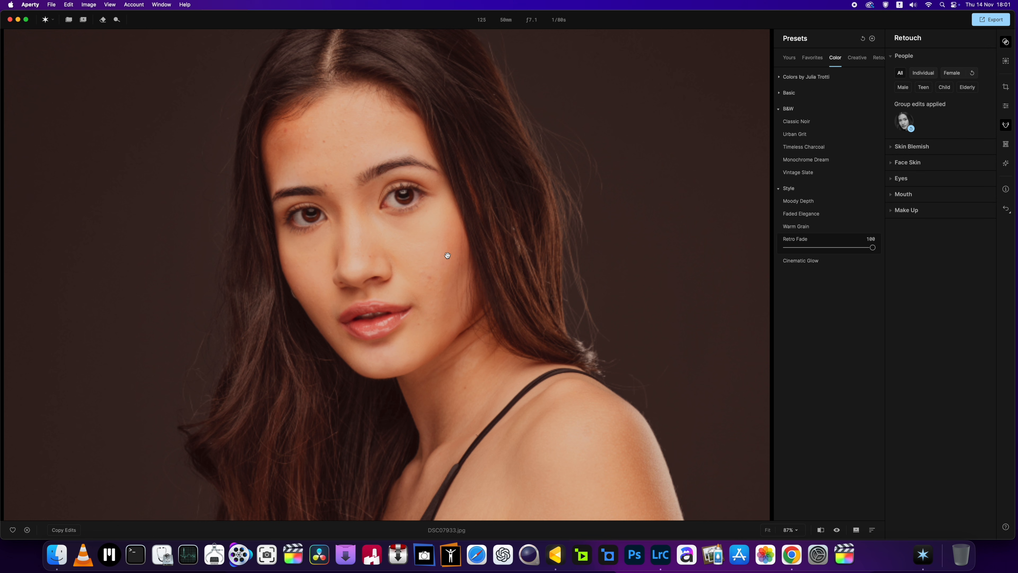
left_click(864, 39)
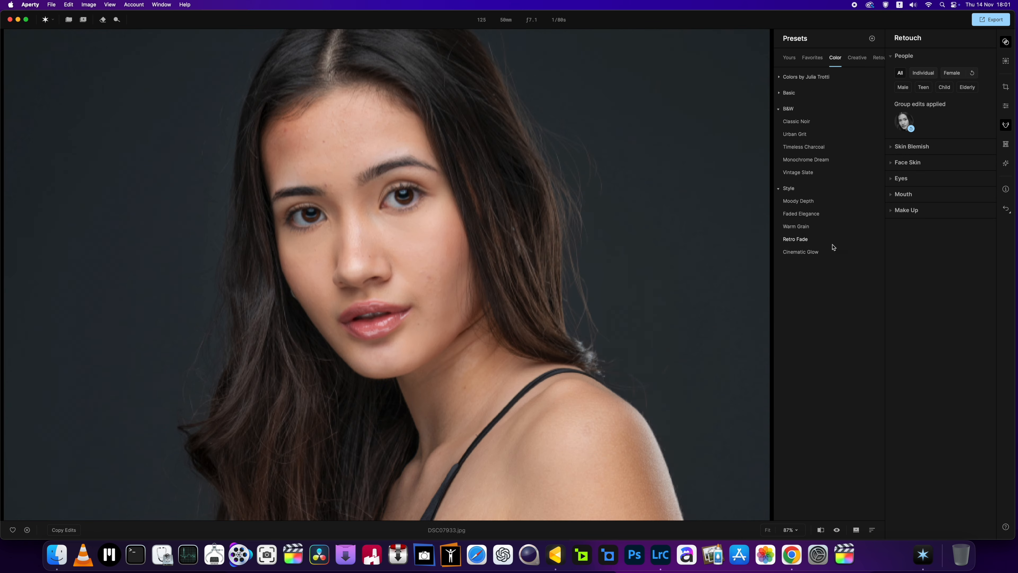
Step: Try the Cinematic Glow style preset, check its grain up close, and remove the preset
left_click(815, 255)
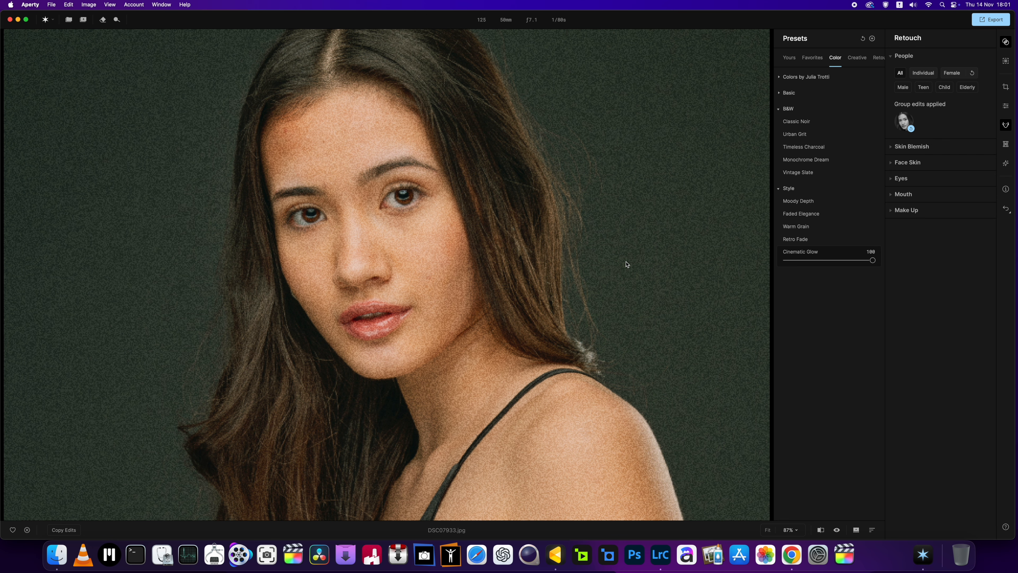
scroll(627, 264, "up", 2)
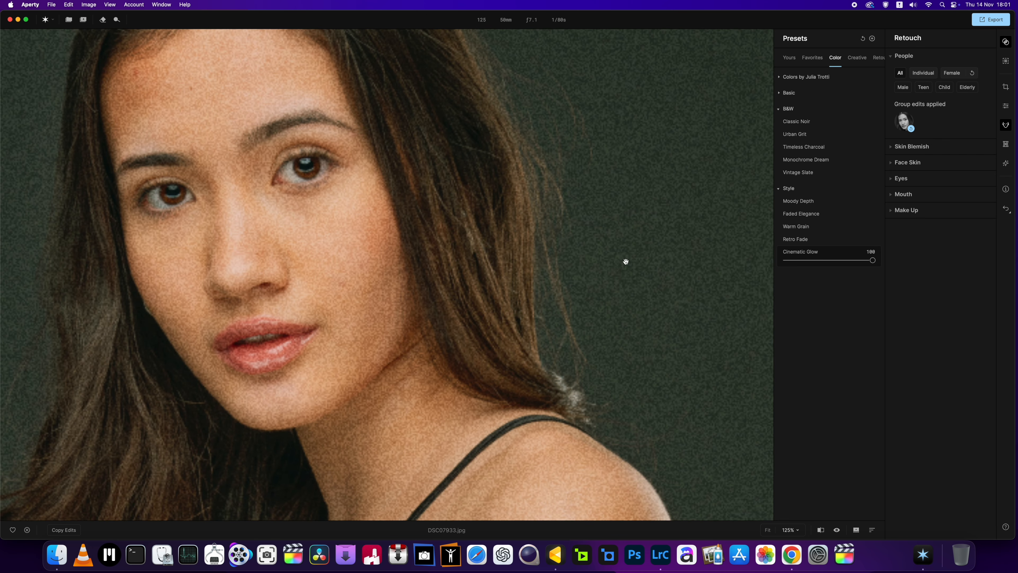
scroll(627, 265, "down", 2)
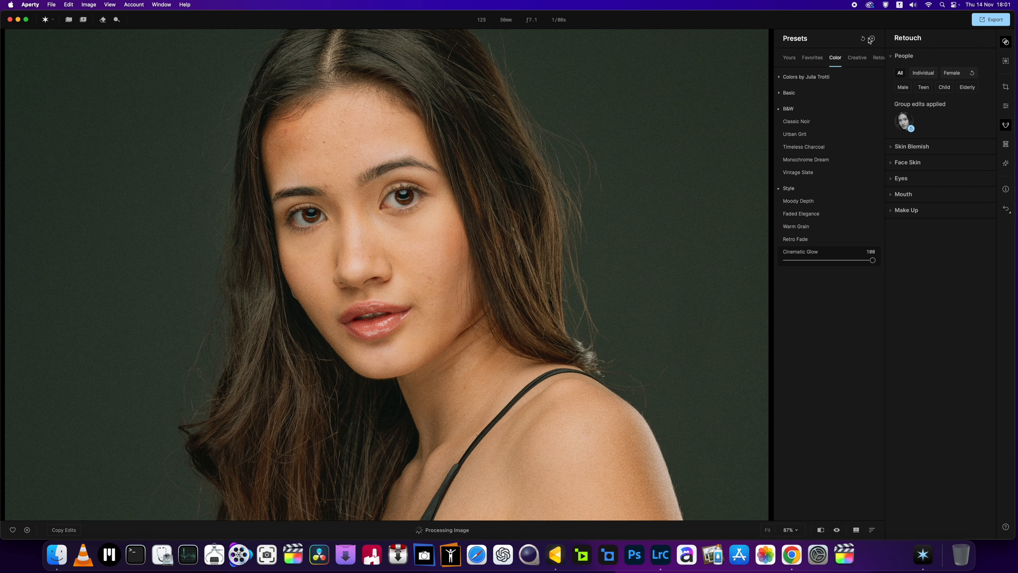
left_click(863, 39)
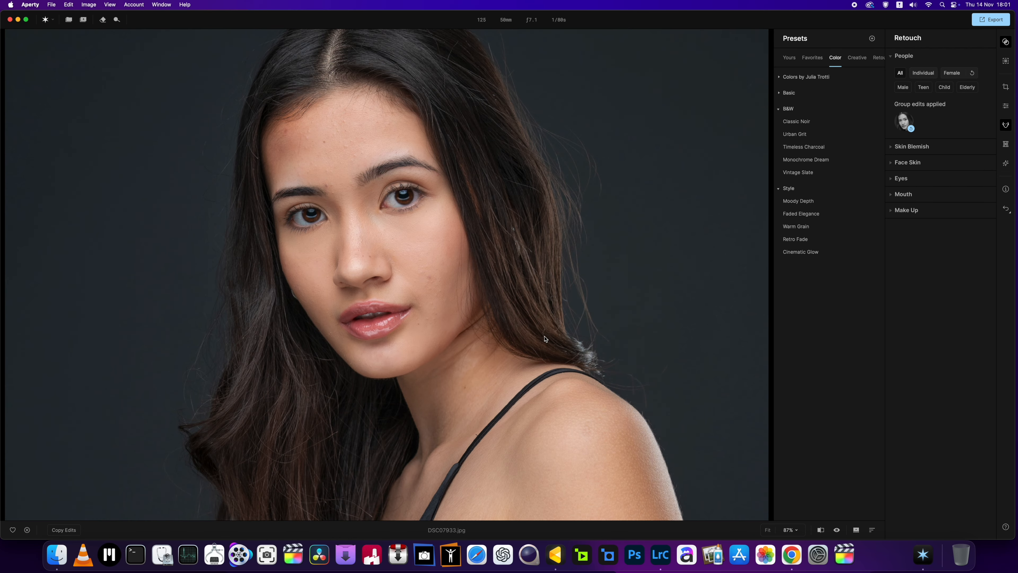
Step: Inspect the face skin up close without a preset, and set Blemish Removal under Skin Blemish to 100
scroll(545, 339, "down", 3)
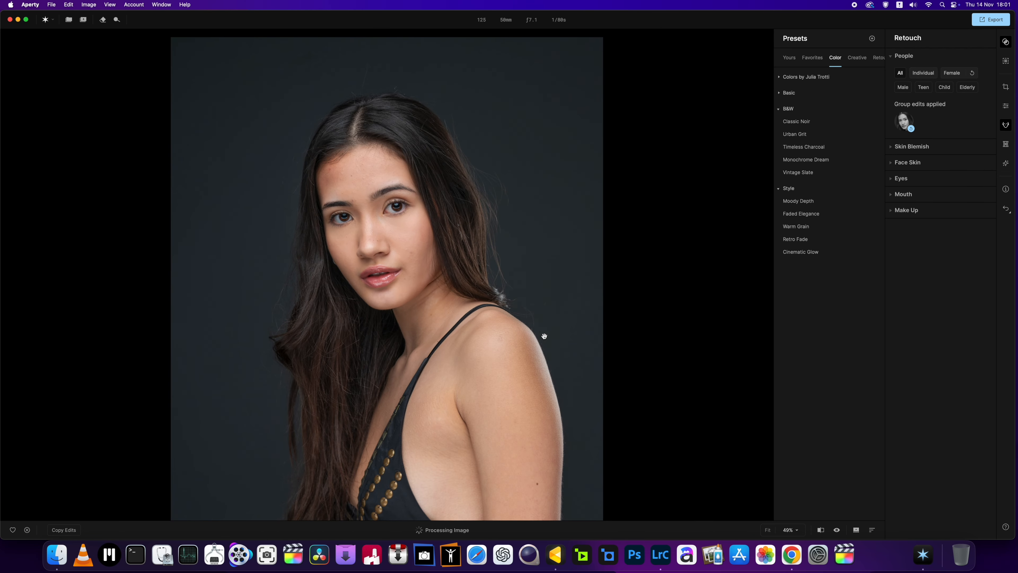
scroll(544, 336, "down", 1)
scroll(544, 336, "up", 3)
scroll(544, 336, "up", 5)
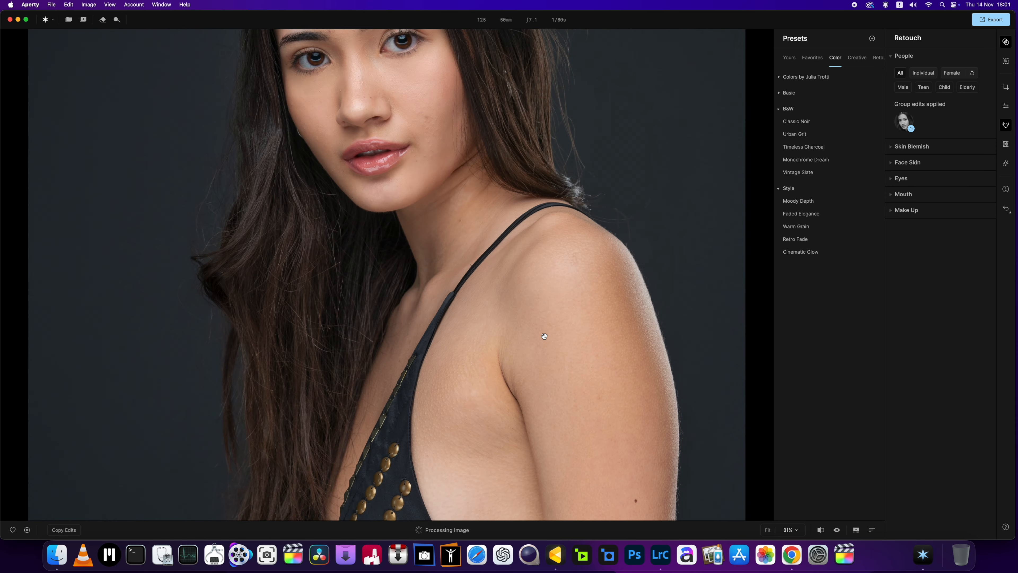
scroll(545, 335, "down", 5)
left_click_drag(495, 176, 479, 312)
scroll(388, 222, "up", 5)
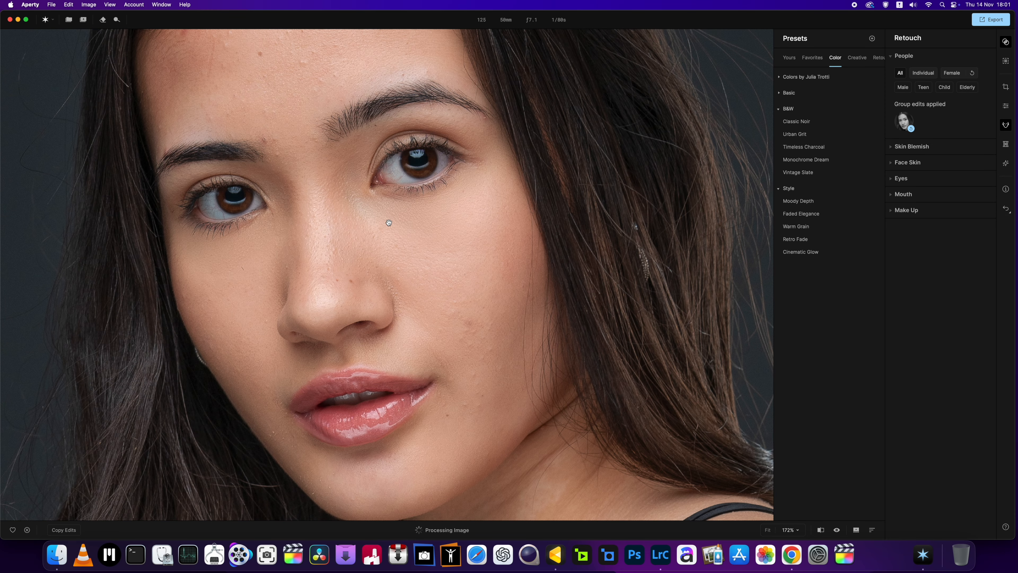
left_click_drag(389, 223, 400, 262)
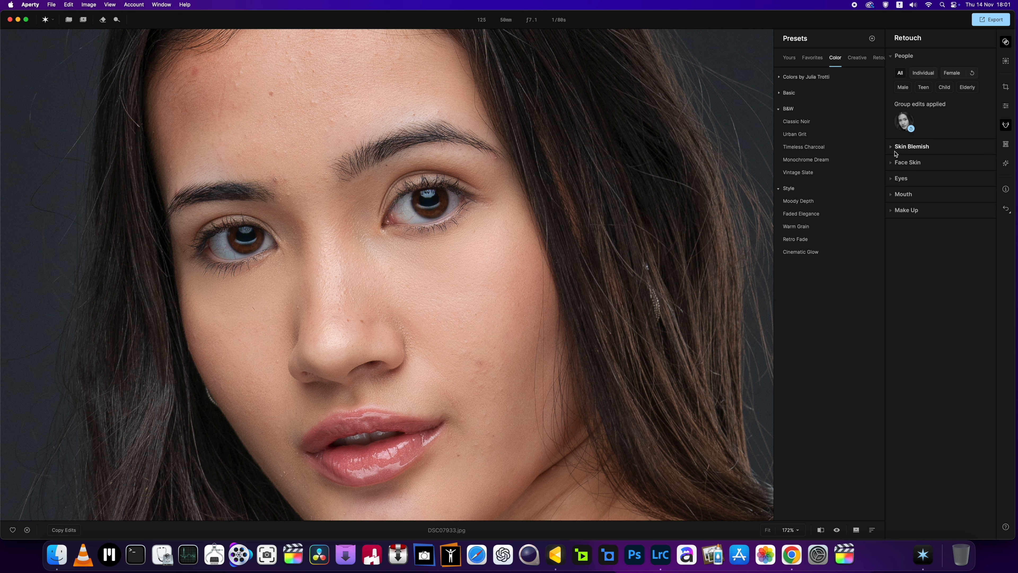
left_click(892, 148)
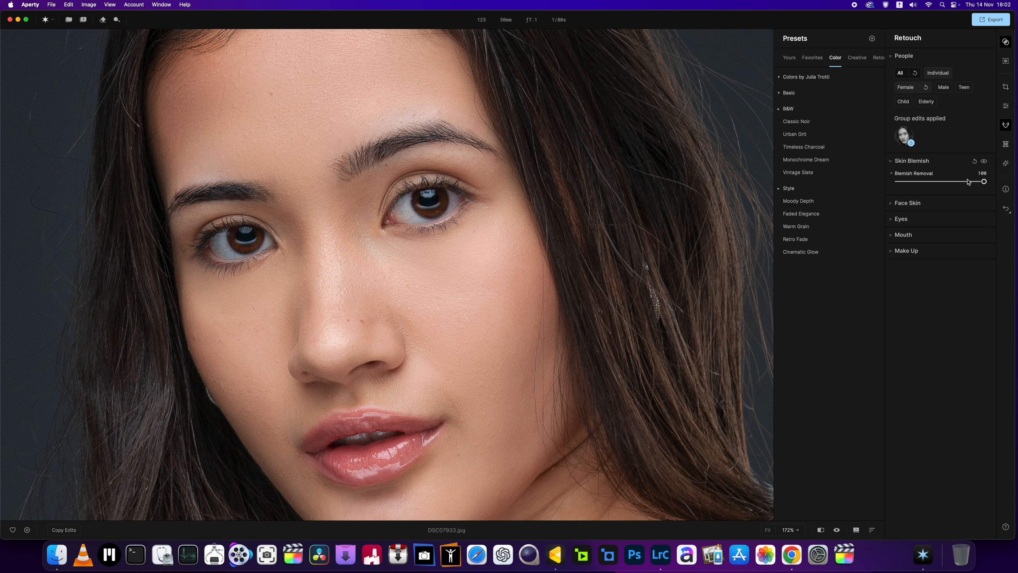
Step: Reset Blemish Removal to 0, try Skin Smoothing at 100 and settle on 51, and compare the skin at different distances
left_click_drag(984, 182, 888, 194)
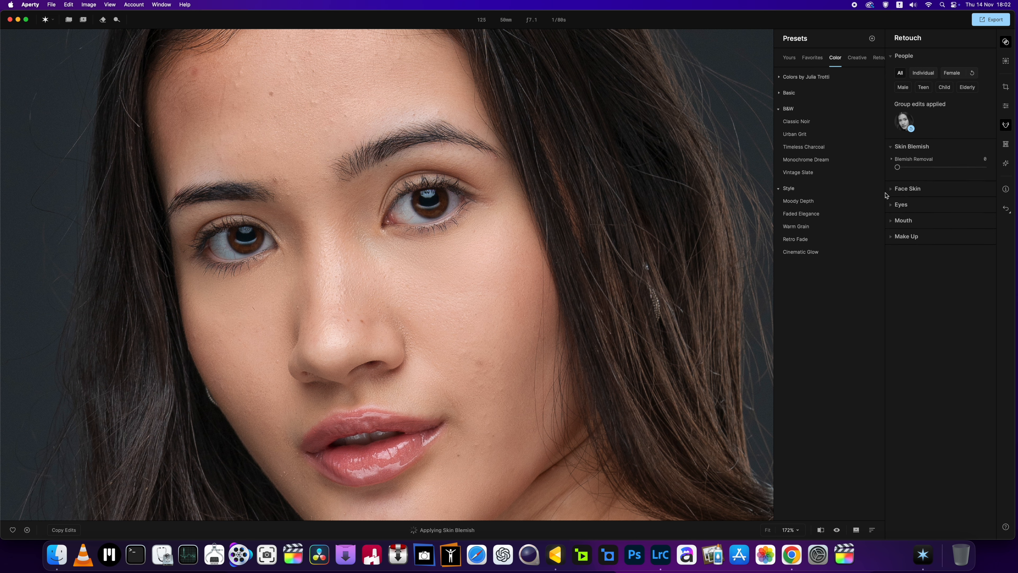
left_click(891, 194)
left_click_drag(897, 209, 983, 209)
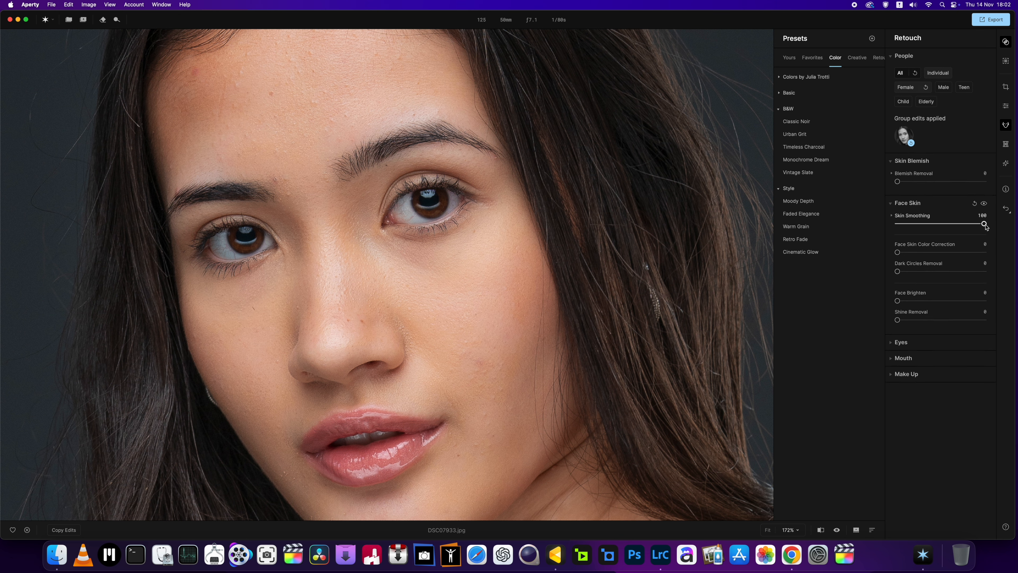
left_click_drag(982, 226, 942, 225)
key("super+0")
scroll(326, 288, "up", 3)
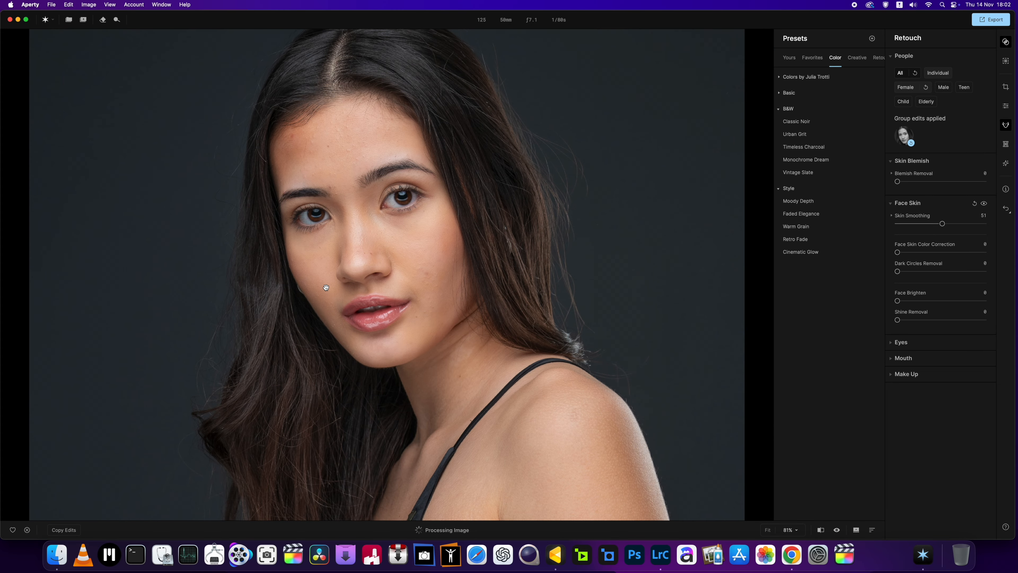
scroll(326, 287, "up", 2)
scroll(326, 288, "down", 3)
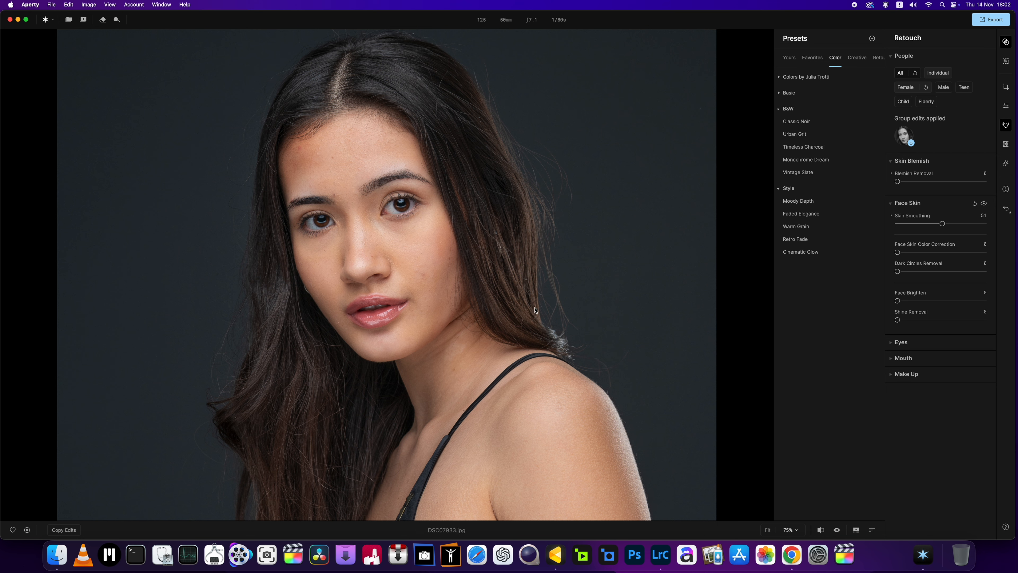
mouse_move(897, 300)
left_mouse_down()
mouse_move(970, 300)
mouse_move(886, 300)
left_mouse_up()
Step: Show the first Light Control source on the canvas, place it in the background left of the head, and set its amount to 68
left_click(1006, 165)
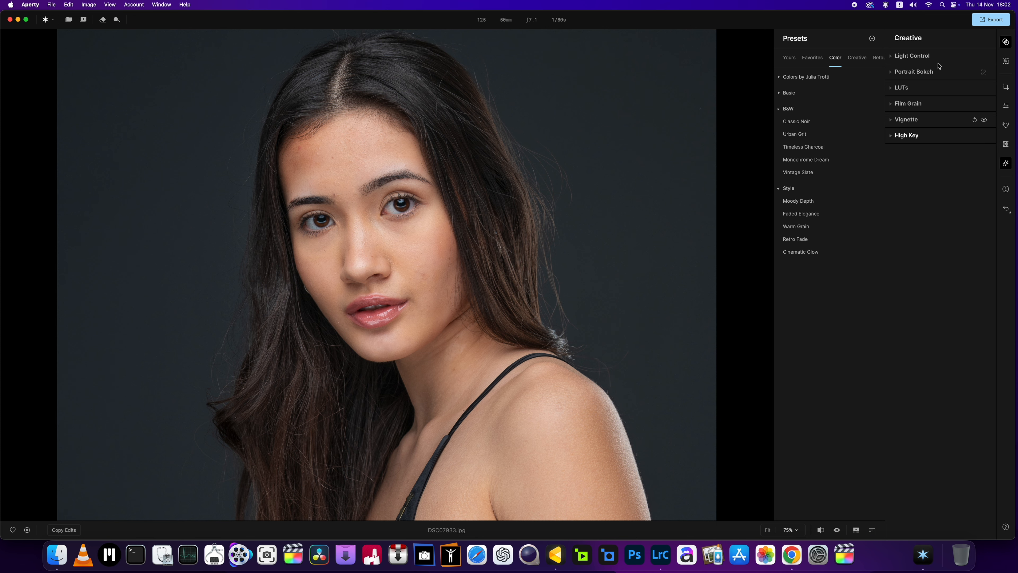
left_click(902, 57)
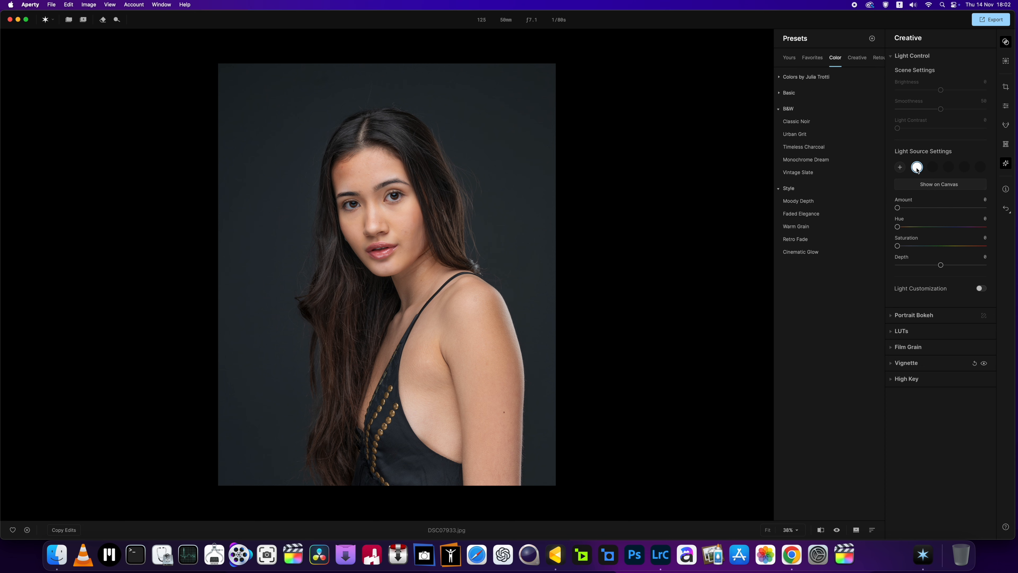
left_click(932, 188)
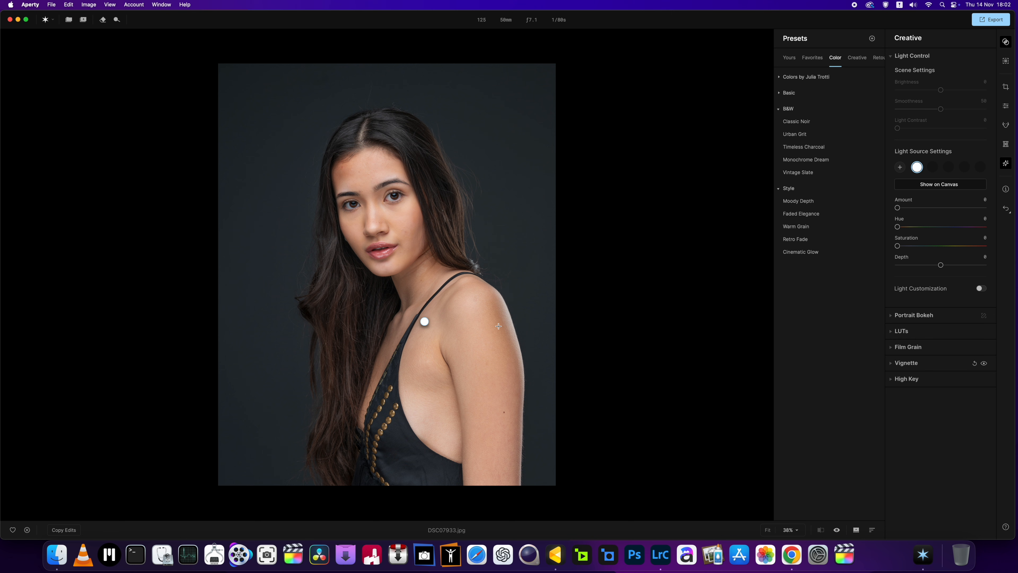
left_click_drag(425, 321, 258, 164)
left_click_drag(896, 207, 956, 207)
scroll(350, 221, "up", 5)
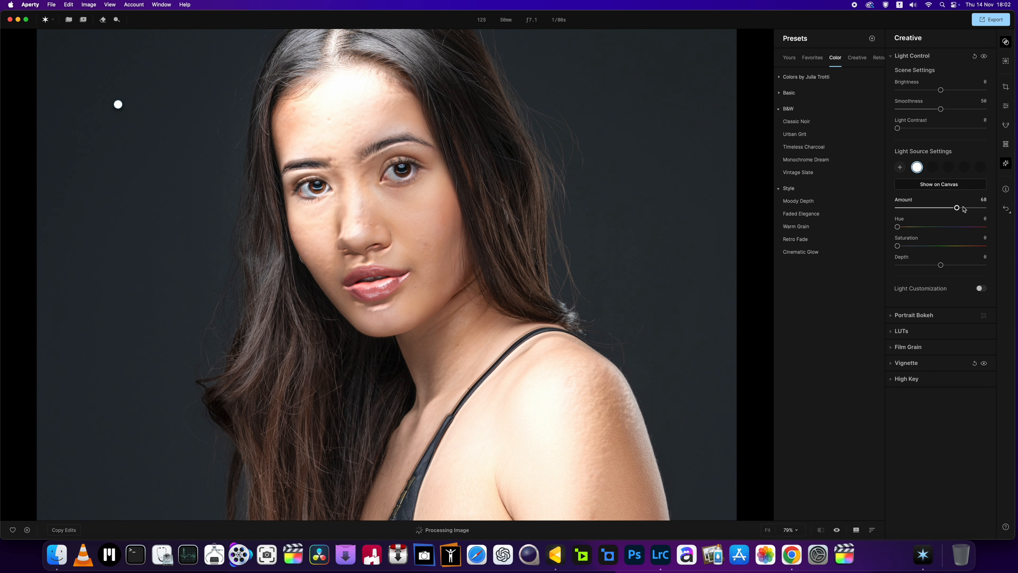
Step: Lower the light source's amount to 0 for comparison, set it to 11, and move the light to the background right of the head
left_click_drag(958, 208, 899, 209)
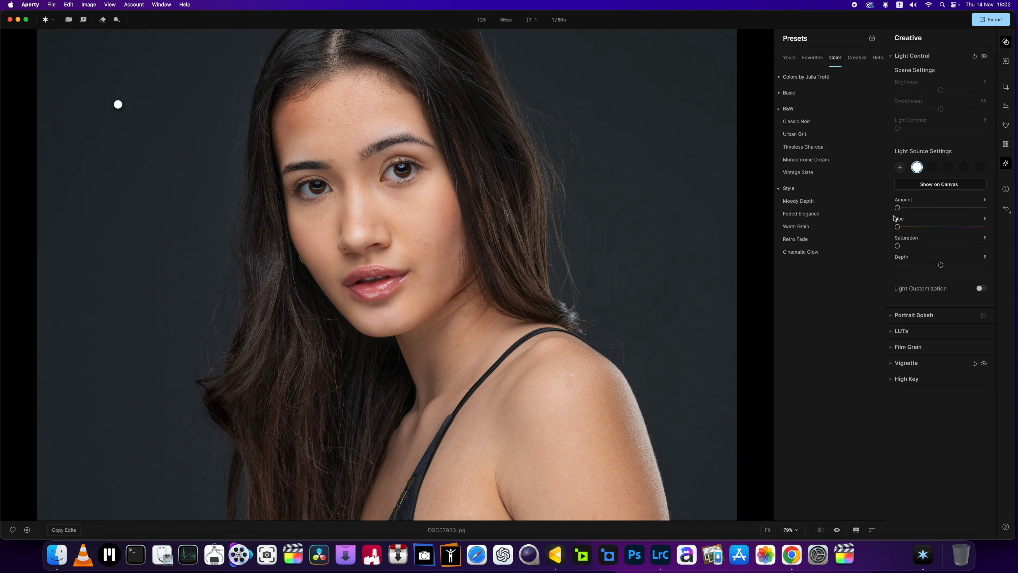
scroll(489, 224, "up", 5)
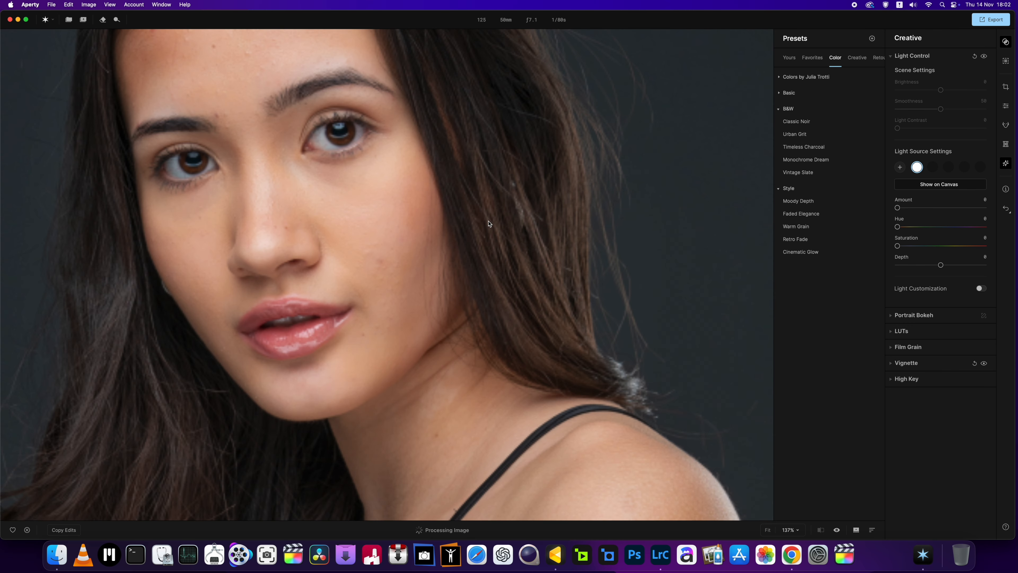
scroll(489, 223, "down", 5)
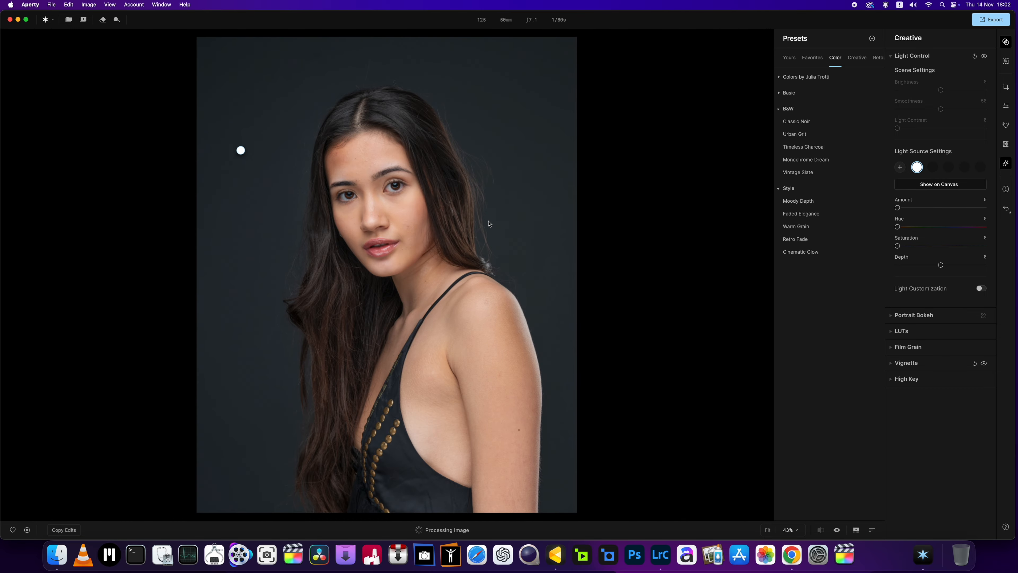
left_click_drag(897, 208, 908, 208)
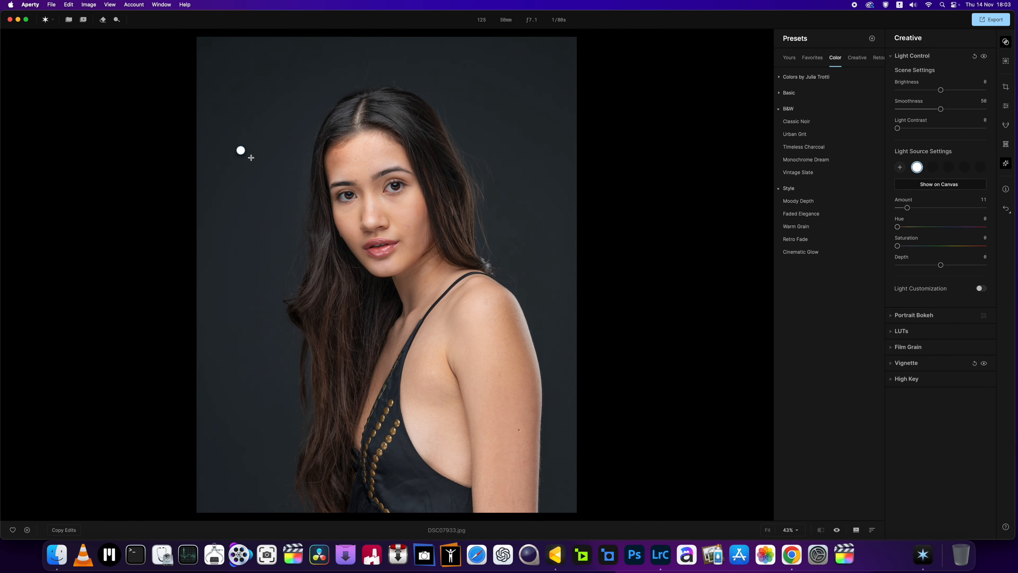
left_click_drag(240, 150, 533, 137)
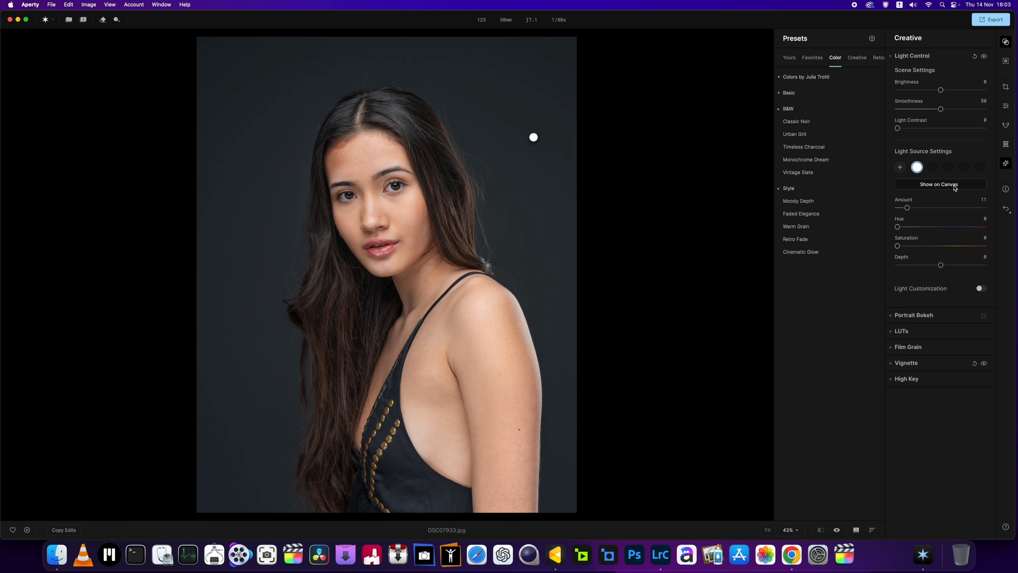
left_click(891, 316)
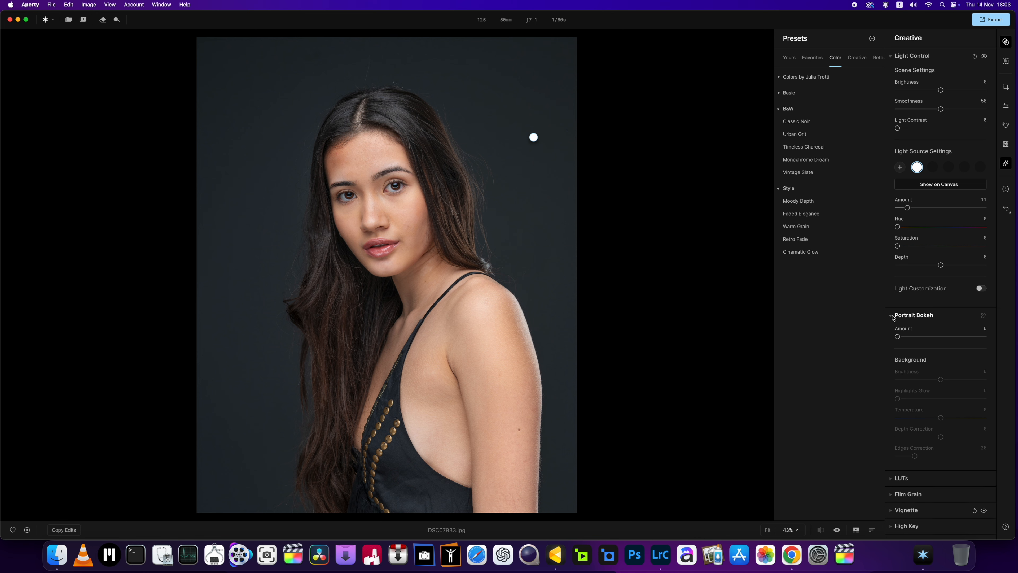
left_click(891, 317)
Step: Enable Light Customization with the Palm Leaf texture after trying Greenery, and reposition the light to the right of the top of the head
left_click(982, 289)
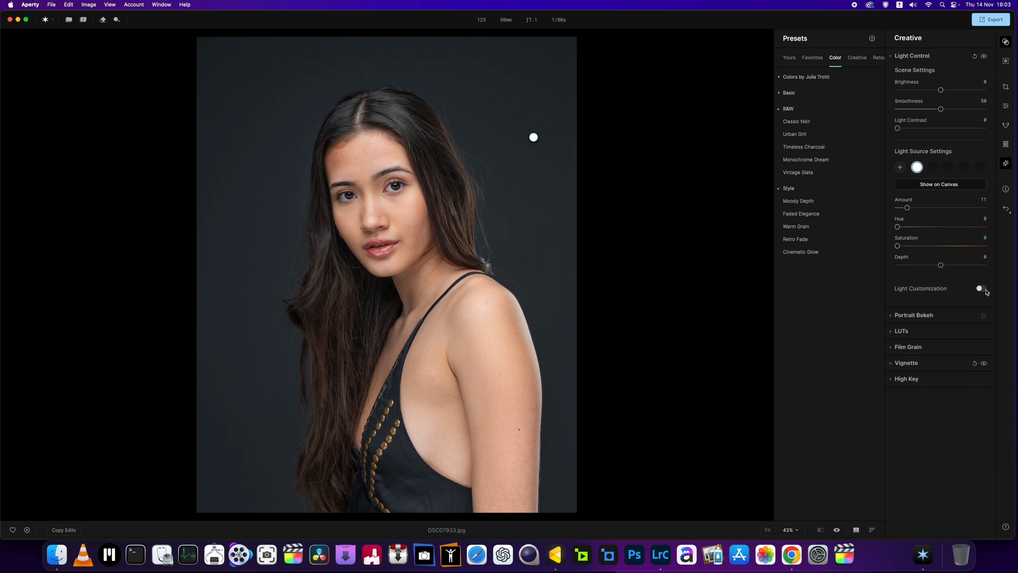
left_click(966, 310)
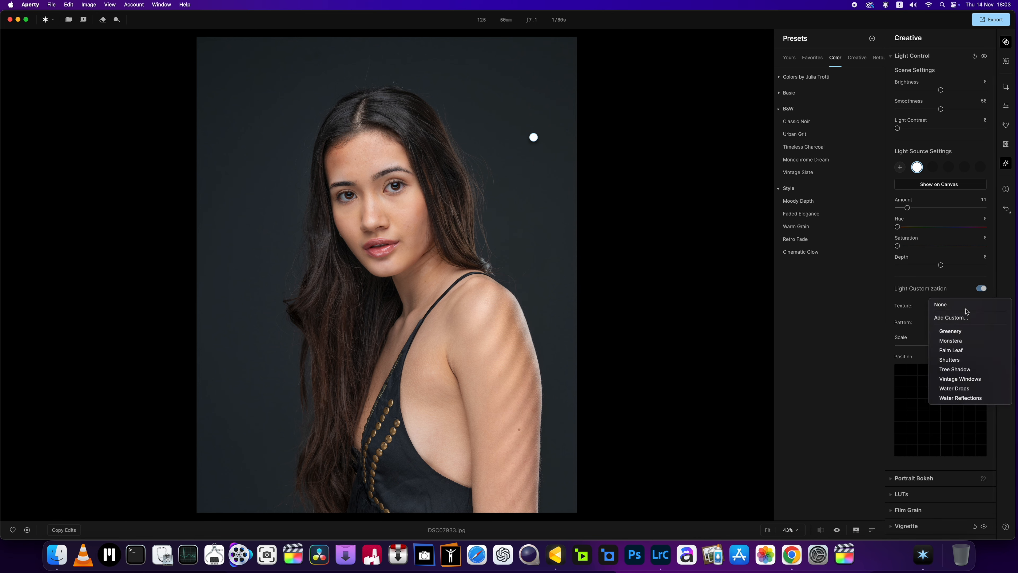
left_click(965, 332)
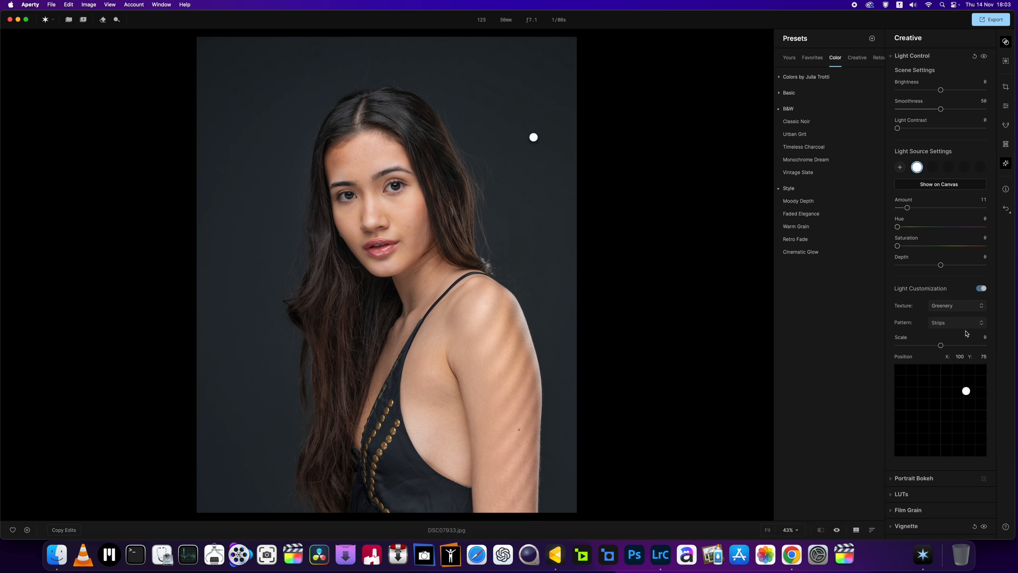
left_click(977, 310)
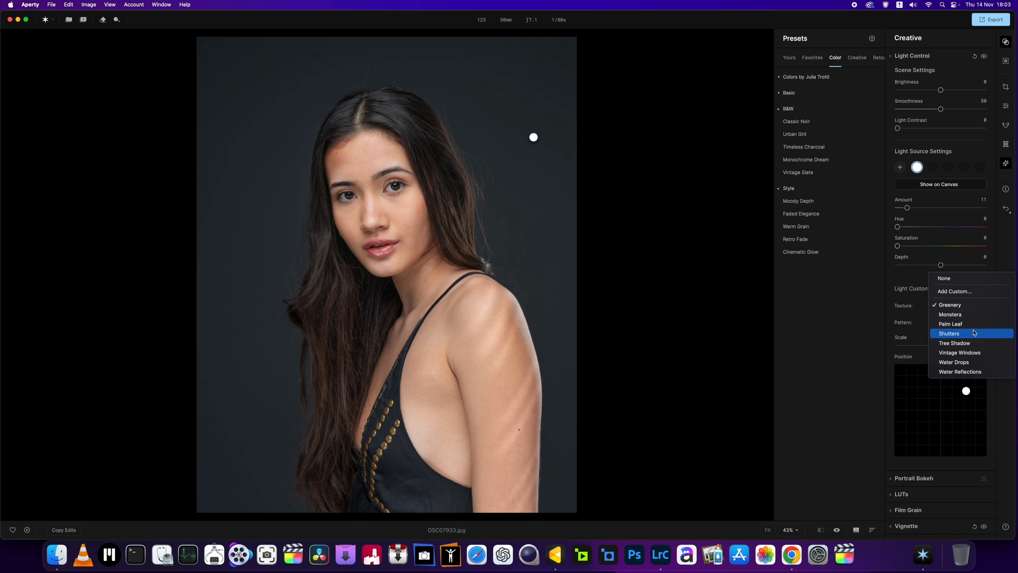
left_click(974, 325)
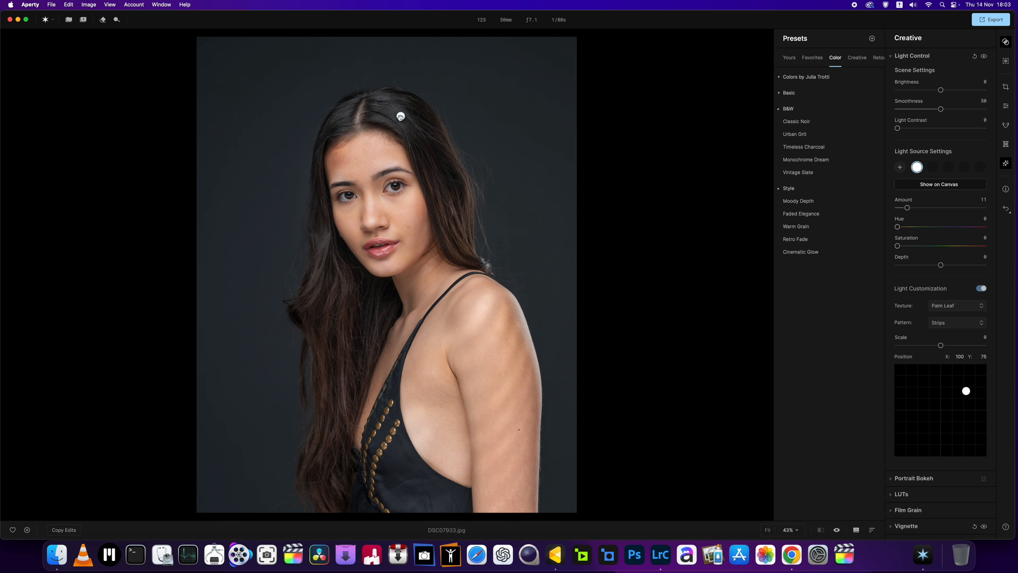
left_click_drag(401, 117, 500, 99)
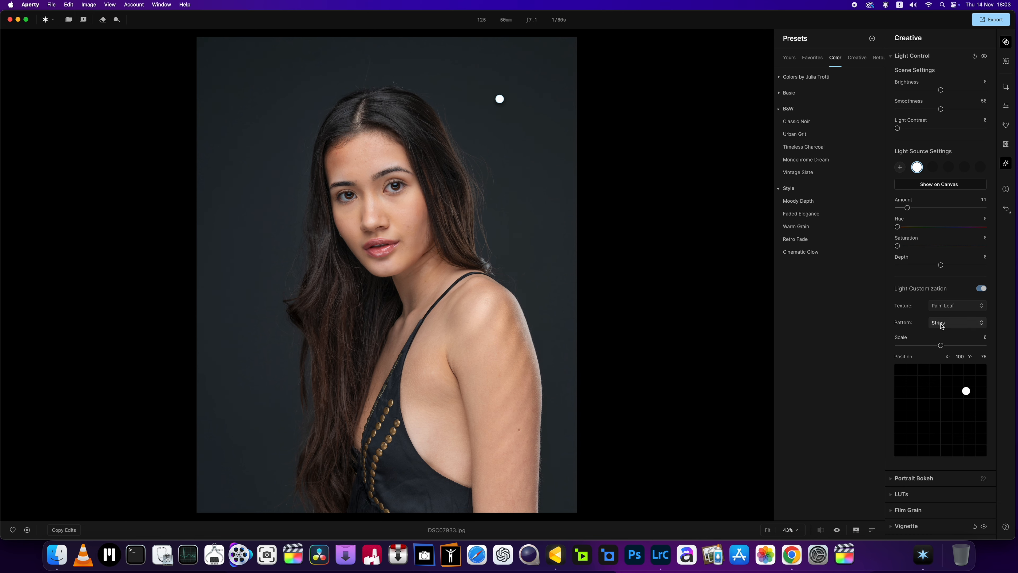